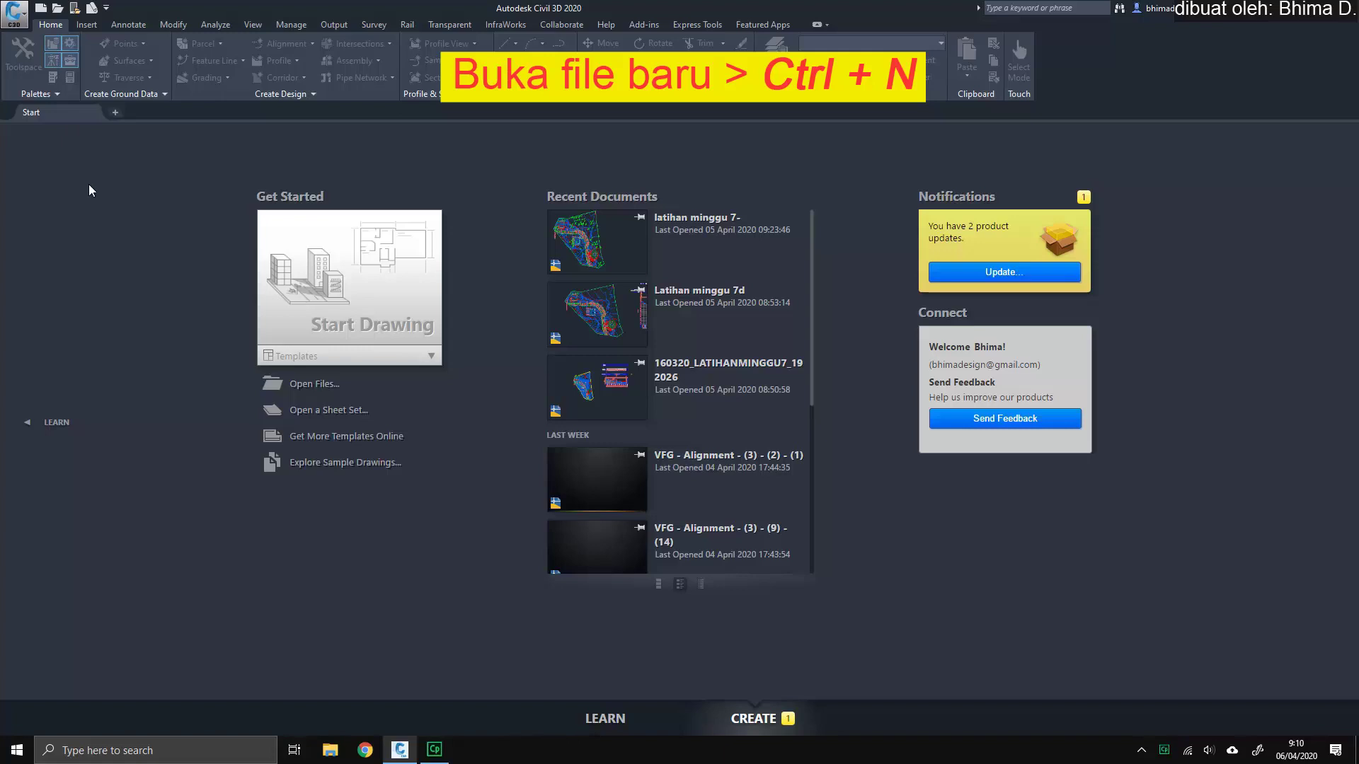
# Step: Create a new drawing from the _Autodesk Civil 3D (Metric) NCS.dwt drawing template
pyautogui.click(12, 20)
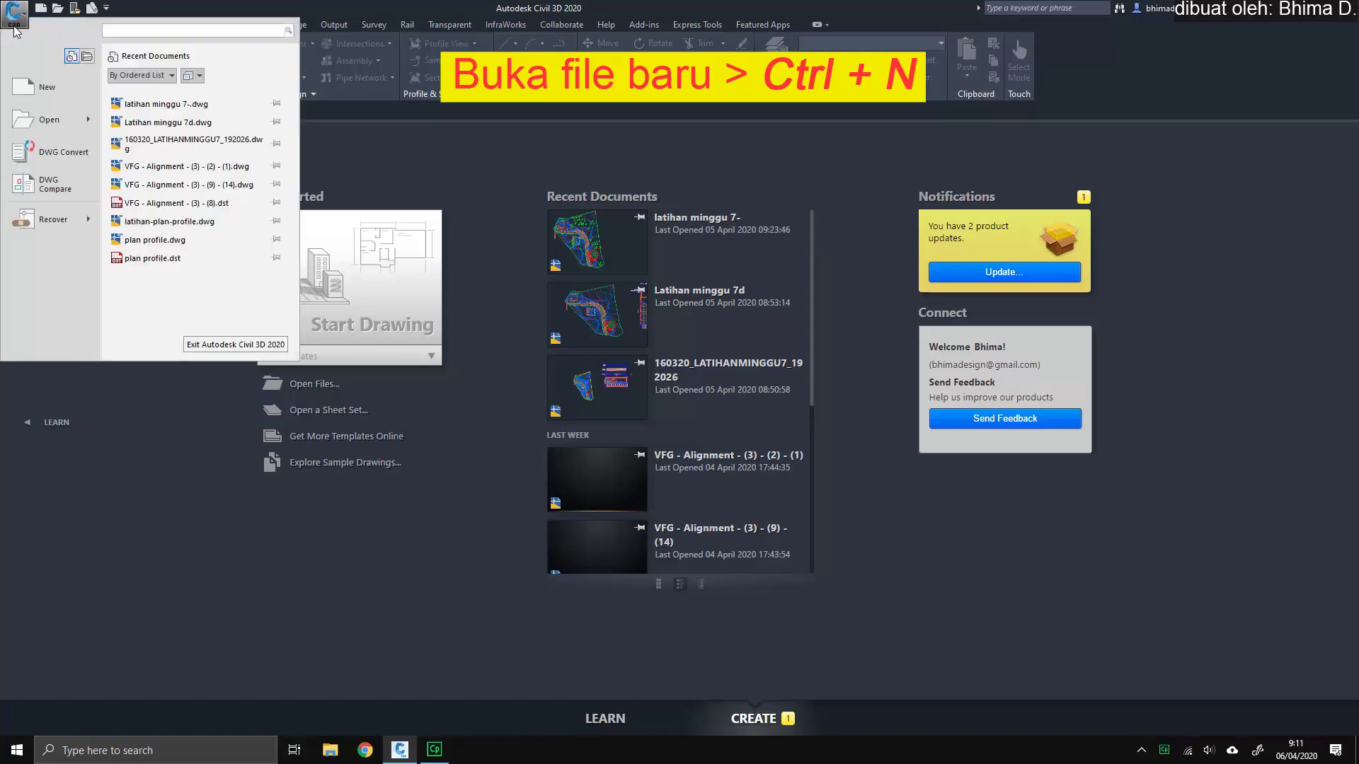
pyautogui.click(46, 87)
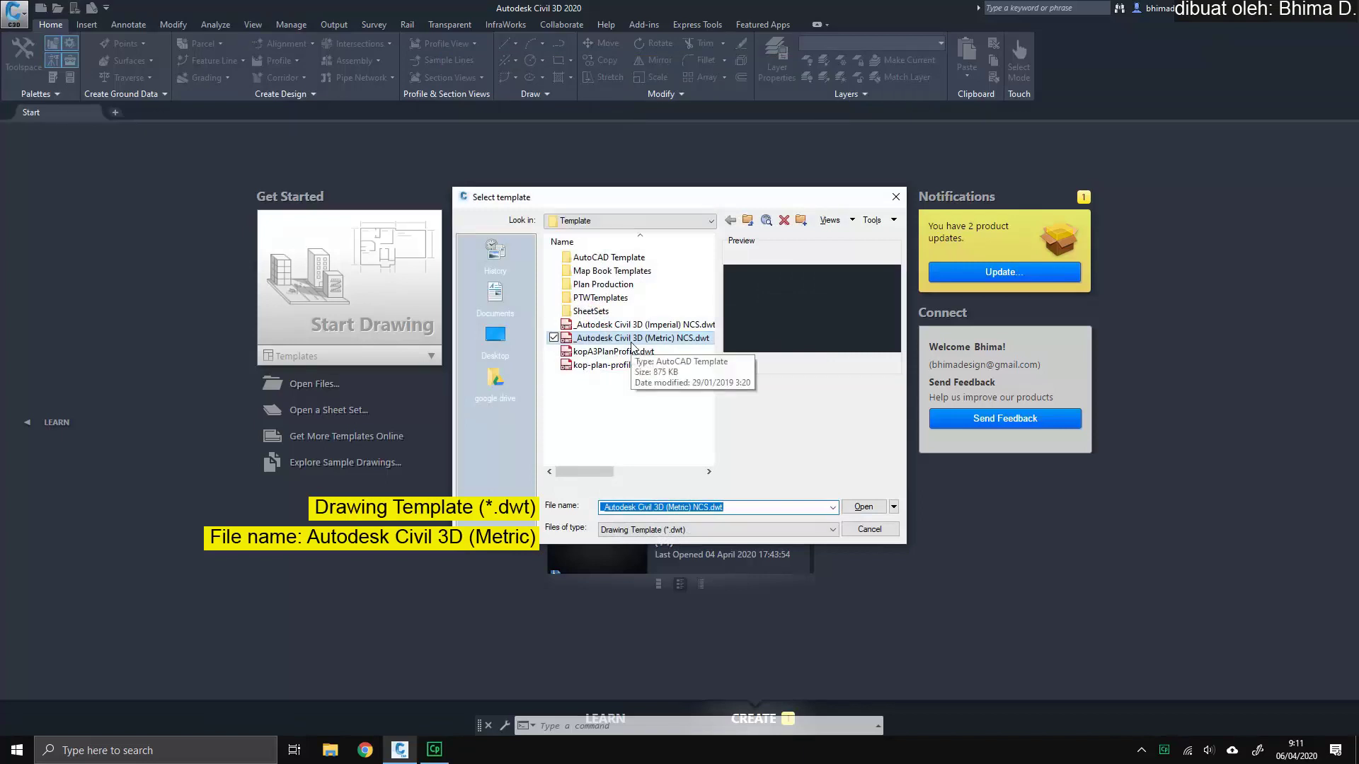
pyautogui.click(757, 529)
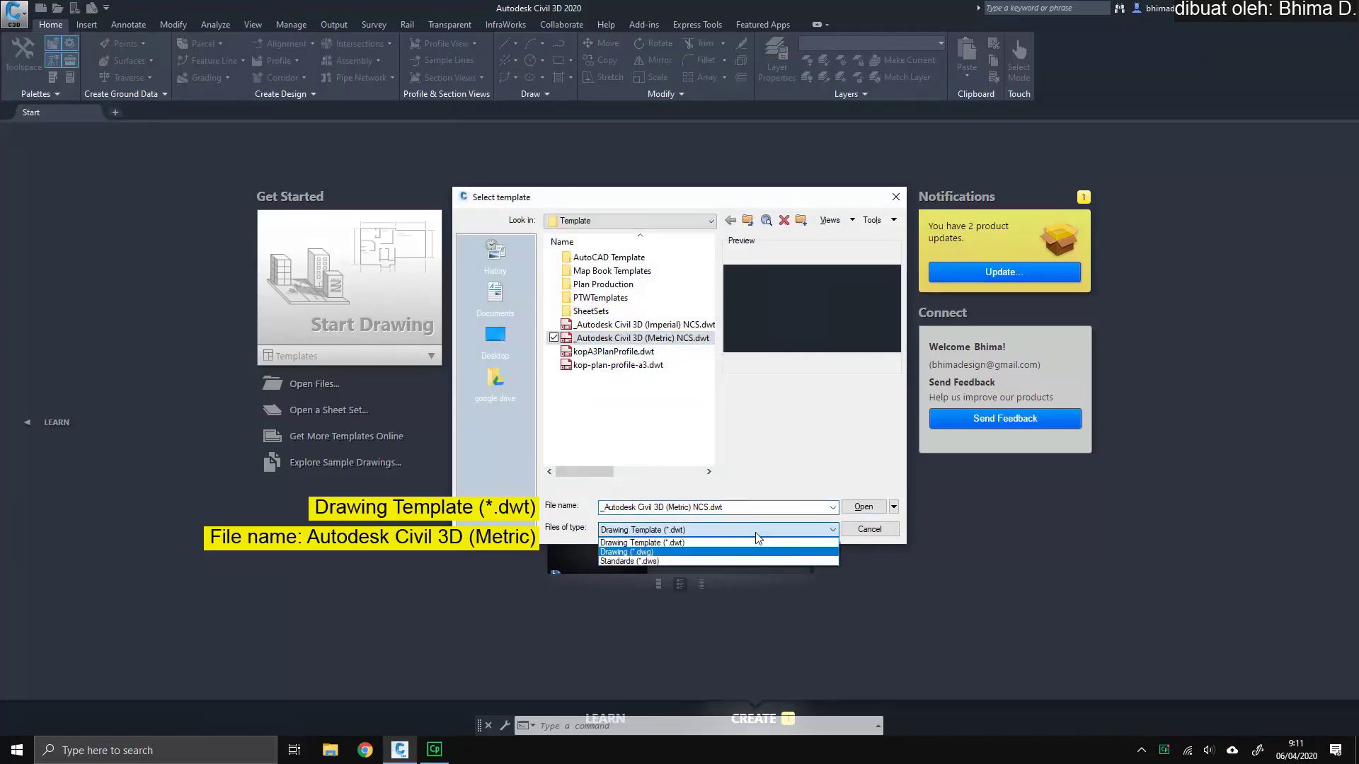
pyautogui.click(685, 543)
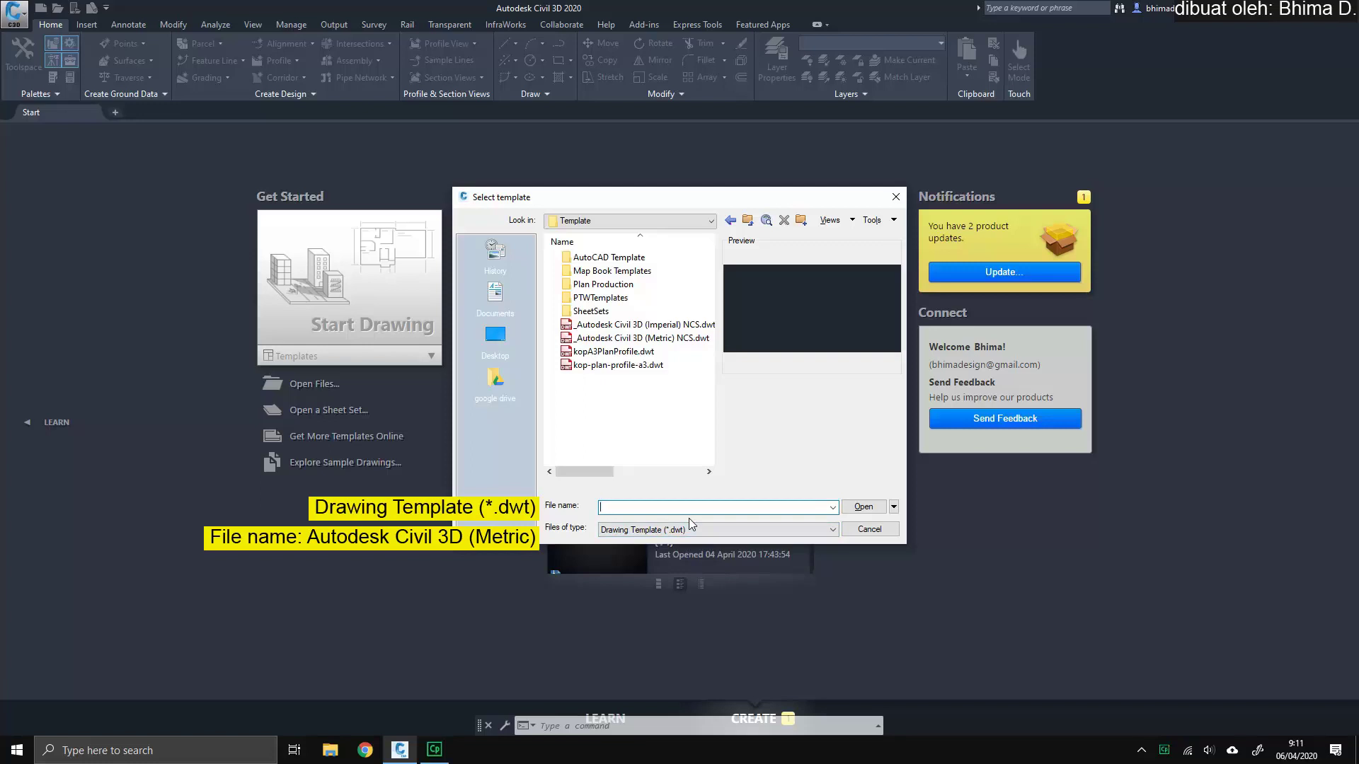
pyautogui.click(668, 339)
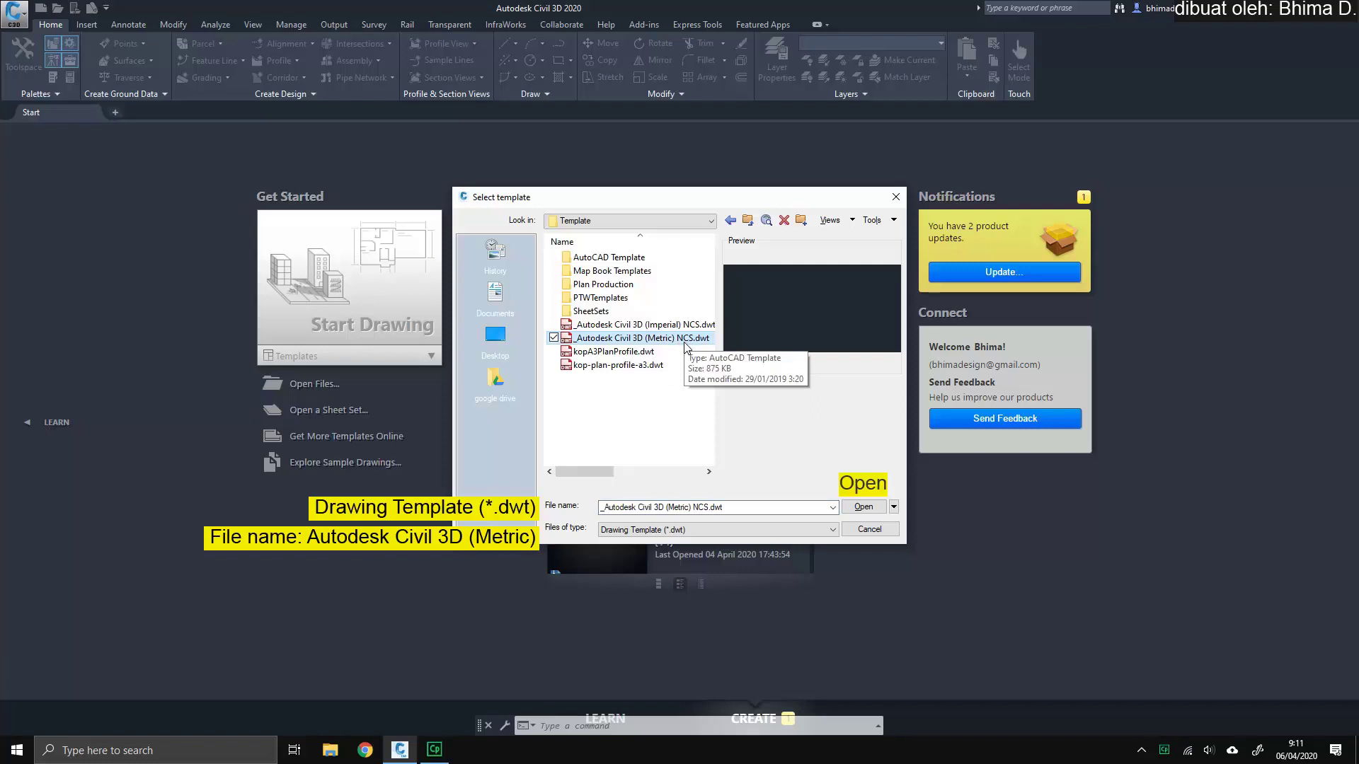
pyautogui.click(860, 511)
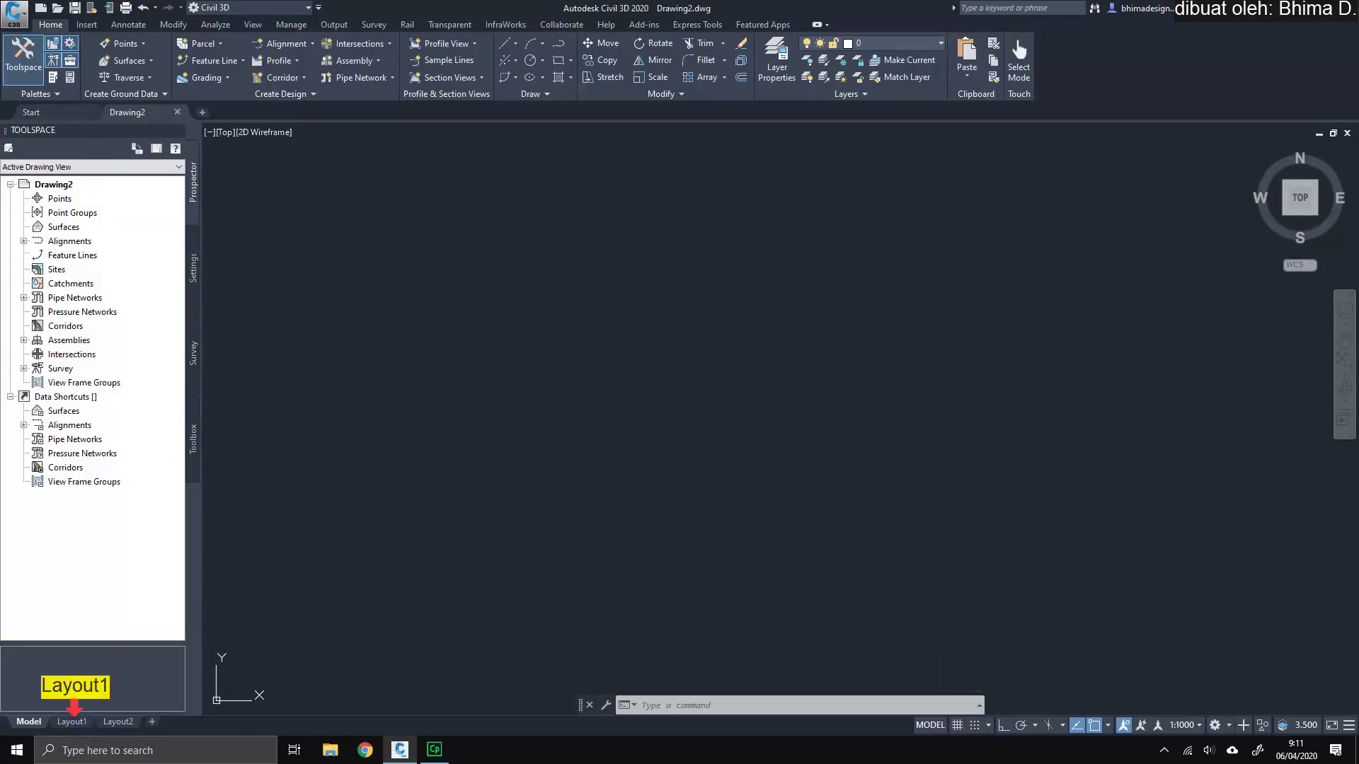
# Step: Switch to the Layout1 paper sheet and pan it to the left
pyautogui.moveTo(70, 722)
pyautogui.click(60, 724)
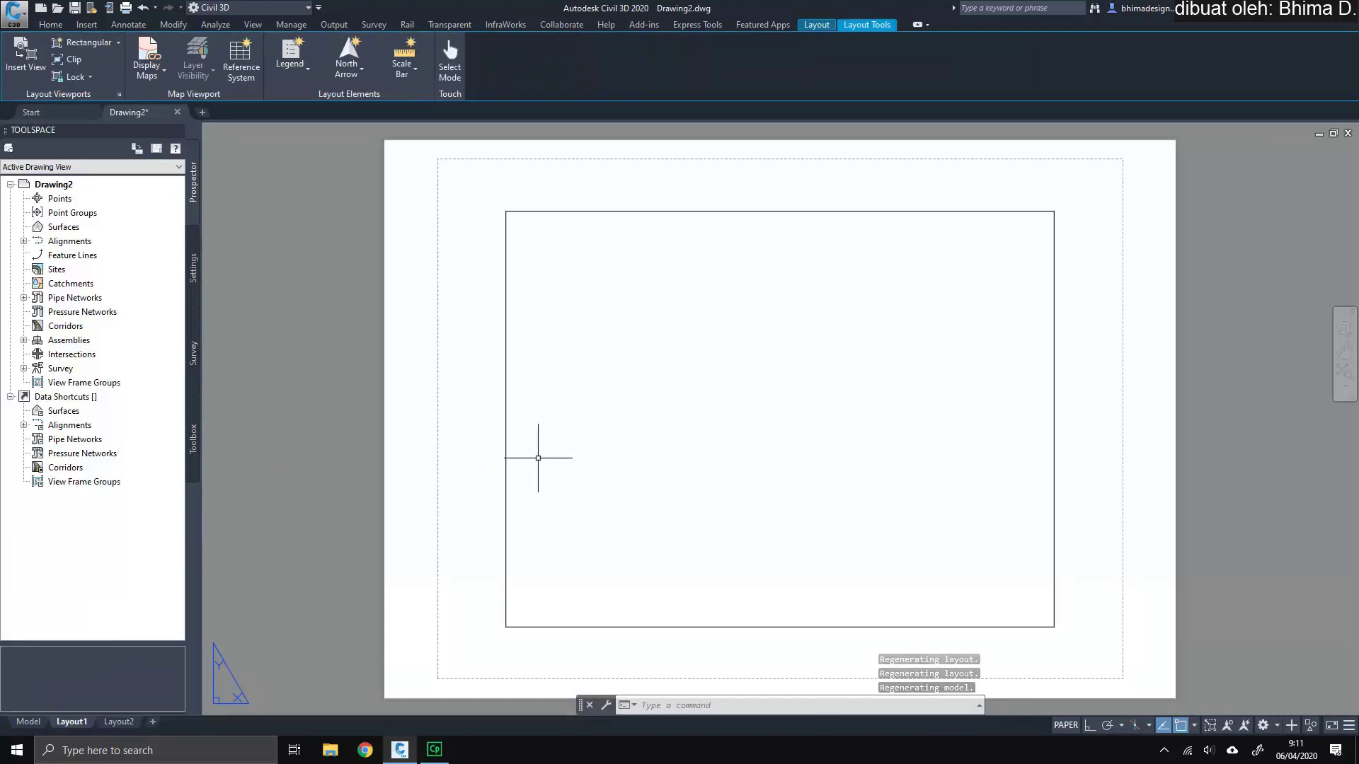
pyautogui.moveTo(980, 463)
pyautogui.mouseDown(button='middle')
pyautogui.moveTo(621, 478)
pyautogui.moveTo(589, 467)
pyautogui.mouseUp(button='middle')
pyautogui.write('rec')
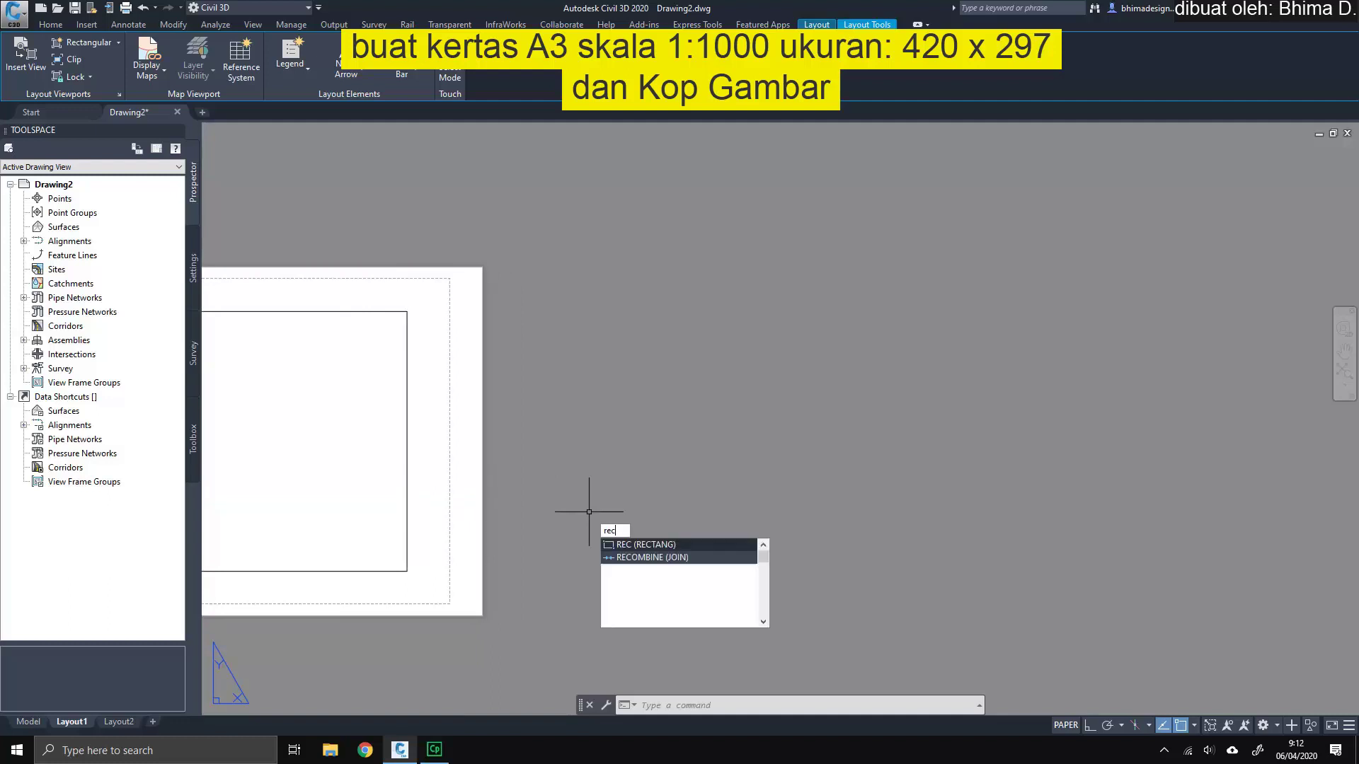
# Step: Draw a 420 x 297 rectangle on Layout1 and zoom and pan to it
pyautogui.press('Return')
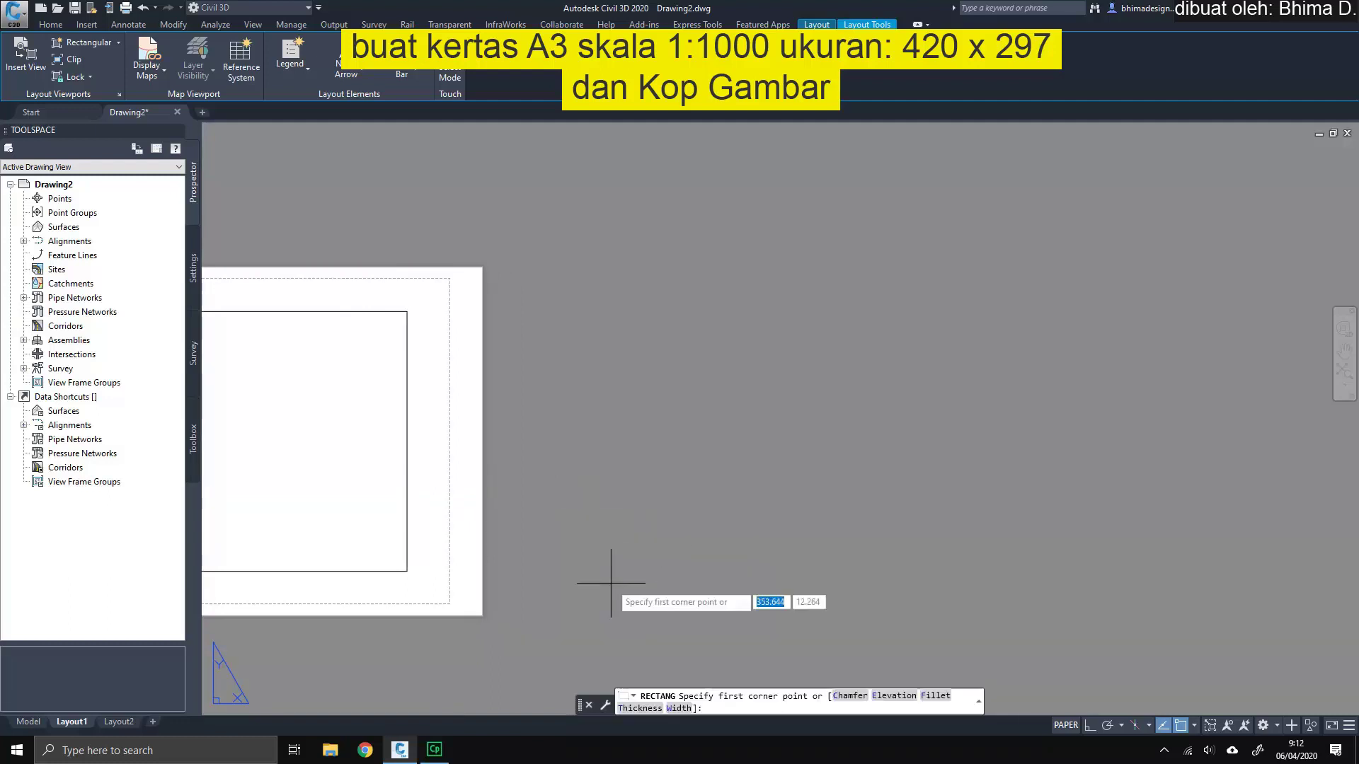
pyautogui.click(566, 578)
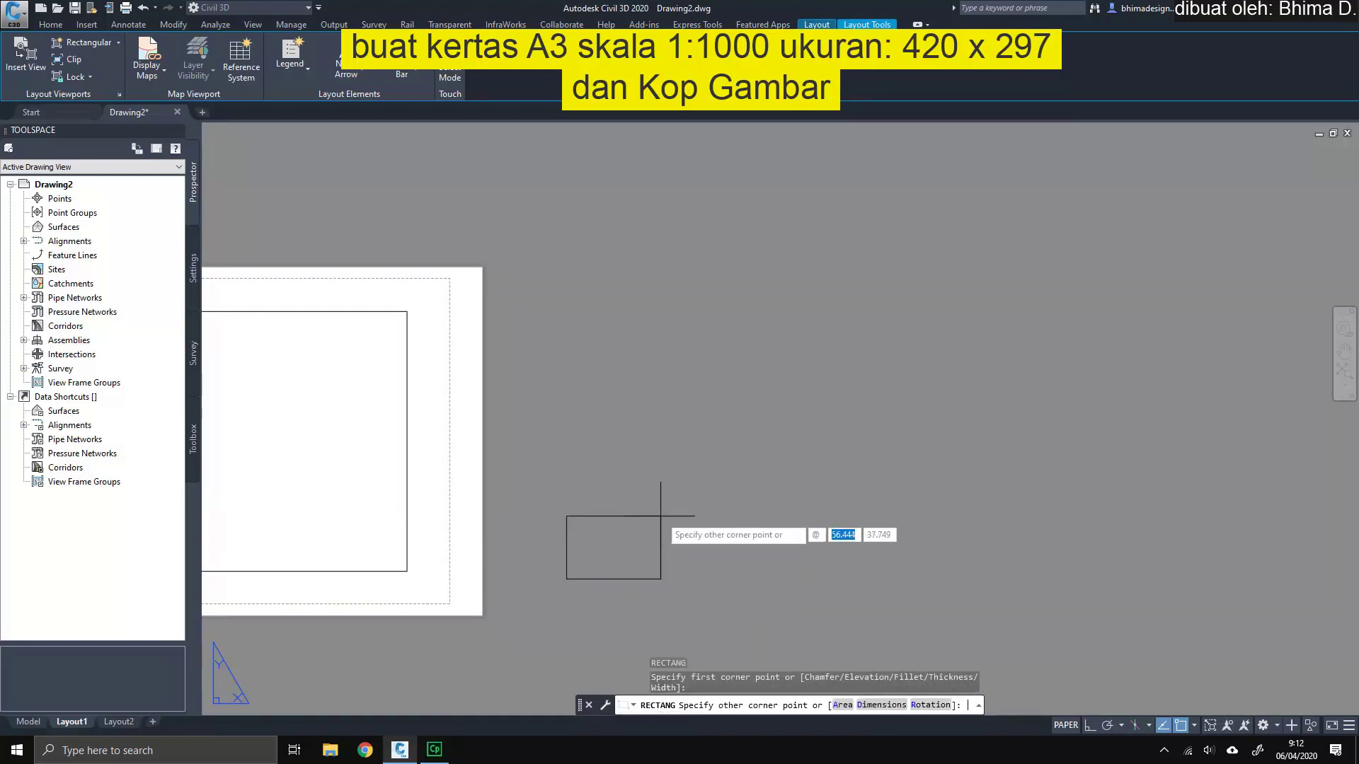
pyautogui.write('420')
pyautogui.press('Tab')
pyautogui.write('297')
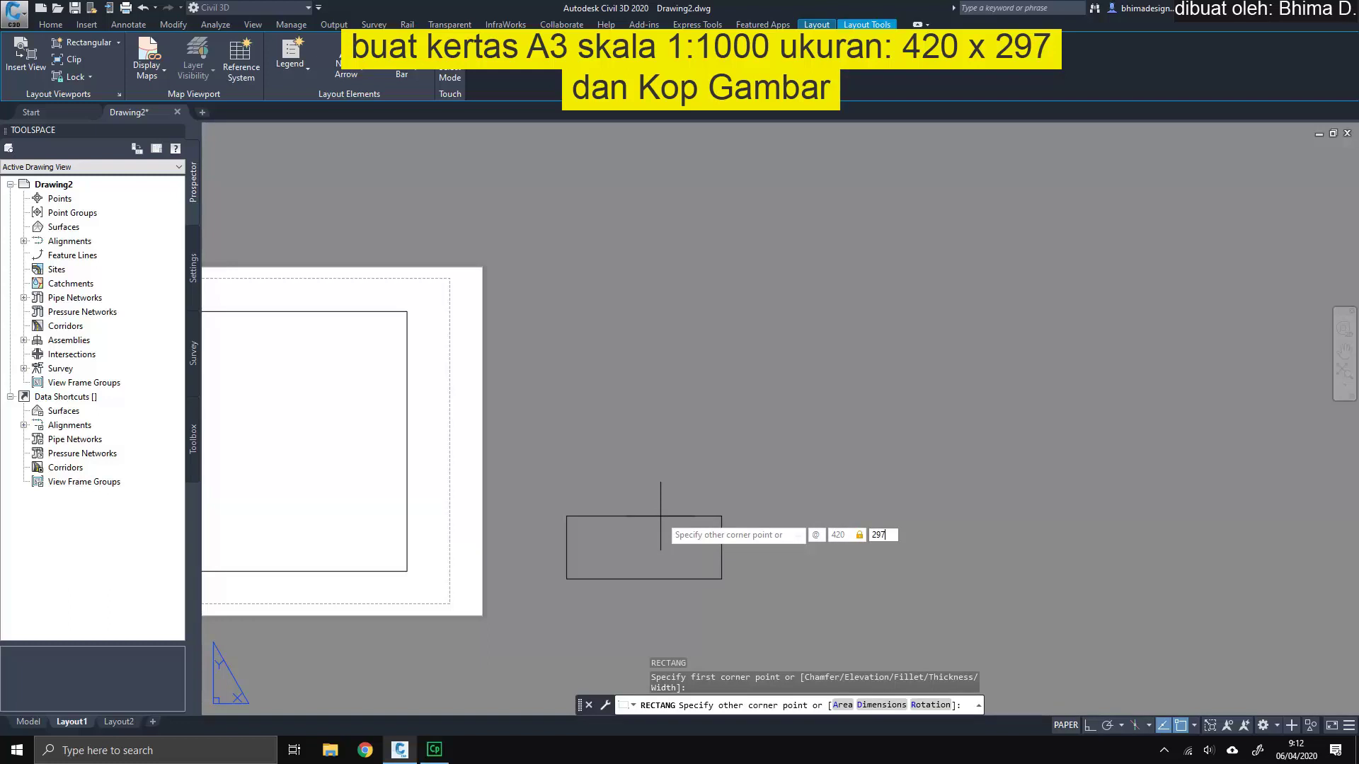
pyautogui.press('Return')
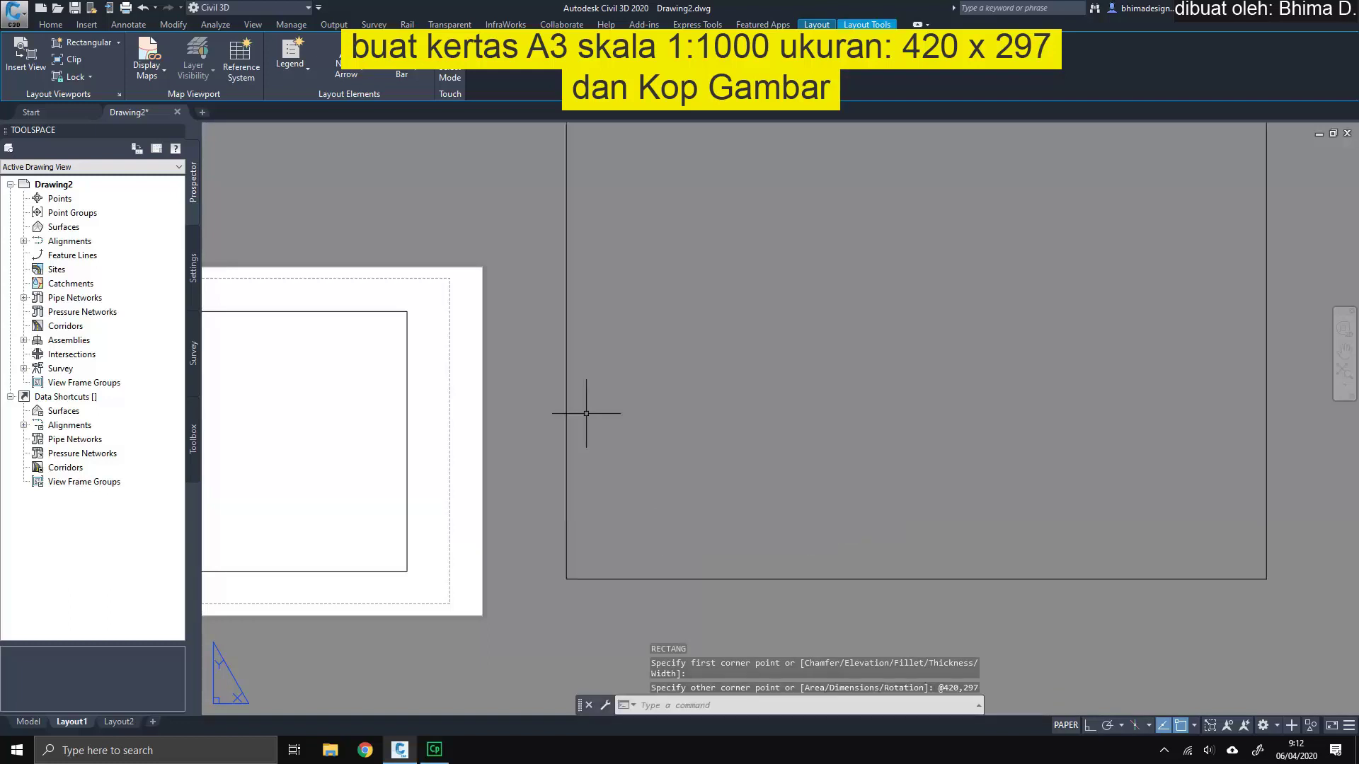
pyautogui.middleClick(581, 406)
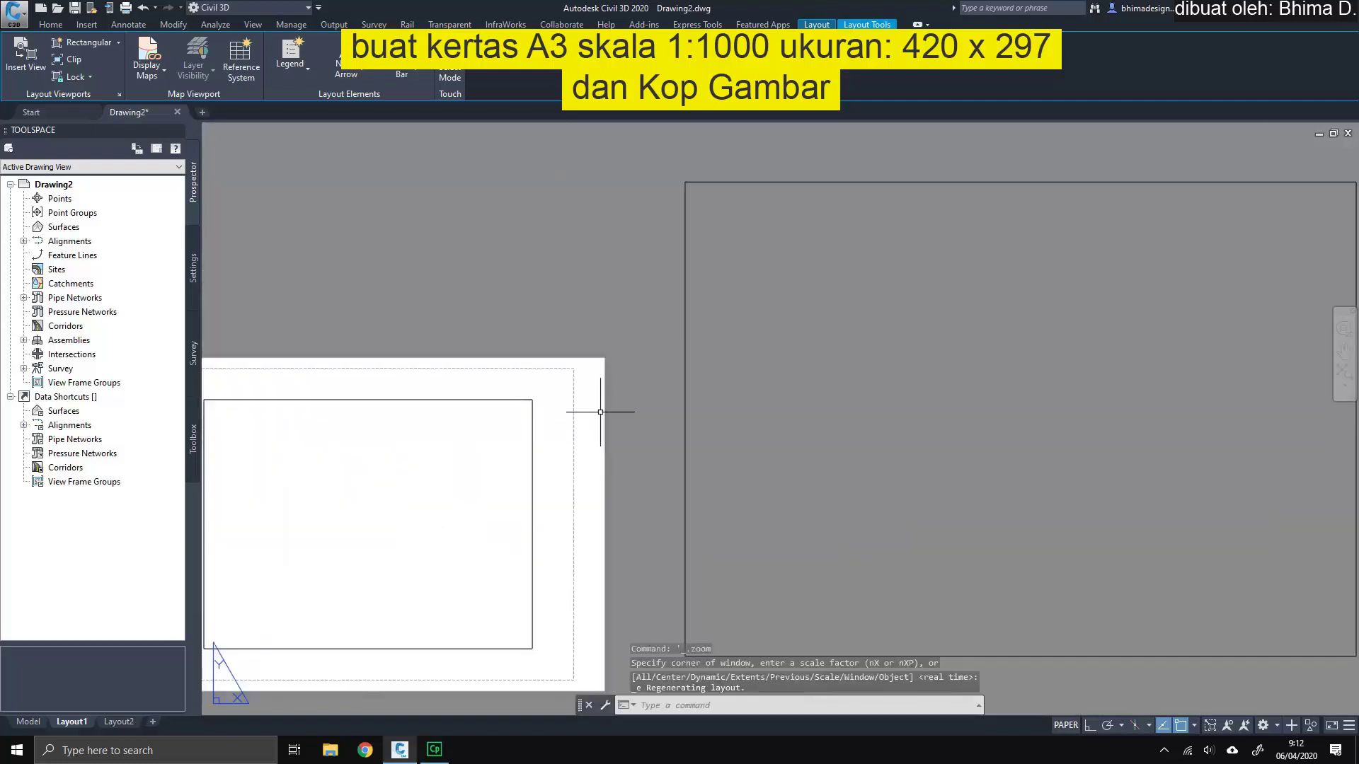
pyautogui.moveTo(797, 417); pyautogui.dragTo(528, 394, button='middle')
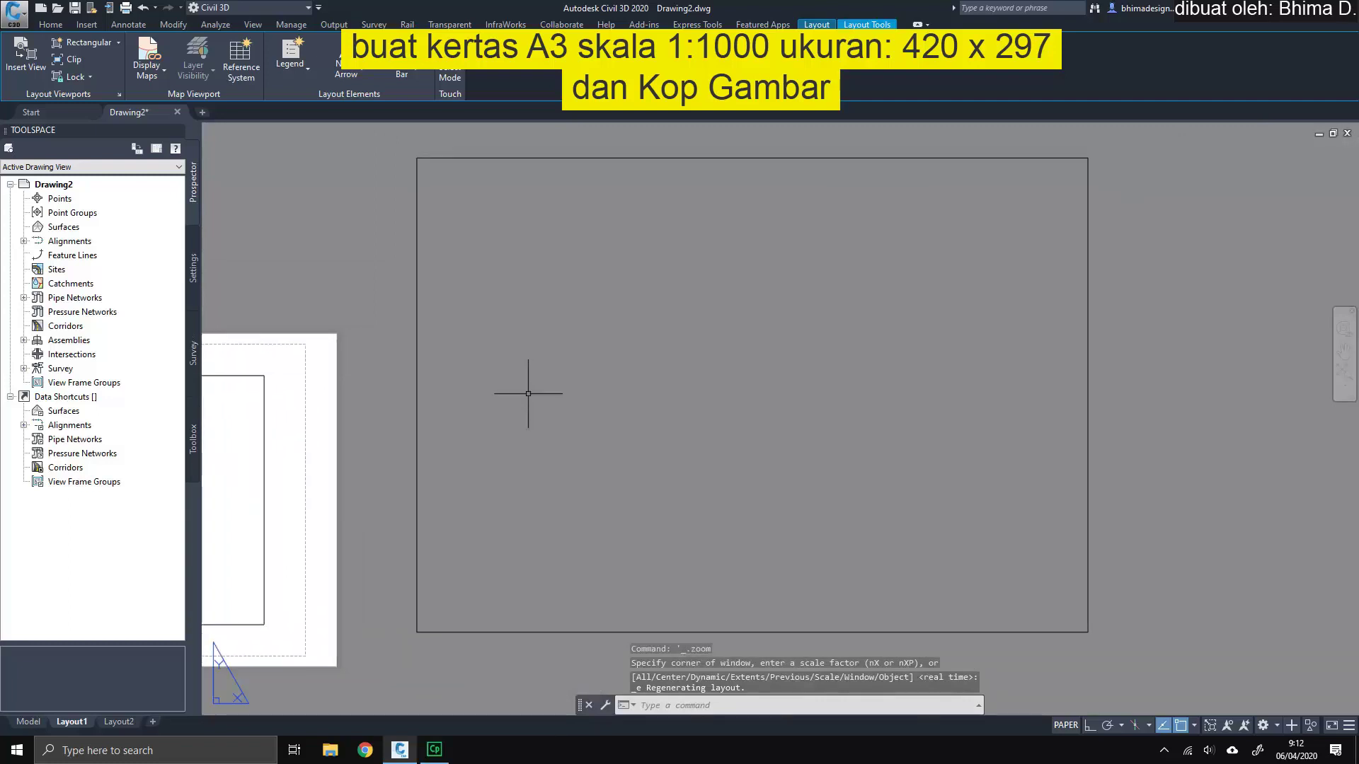
# Step: Begin an OFFSET with a distance of 10
pyautogui.write('o')
pyautogui.press('Return')
pyautogui.write('1')
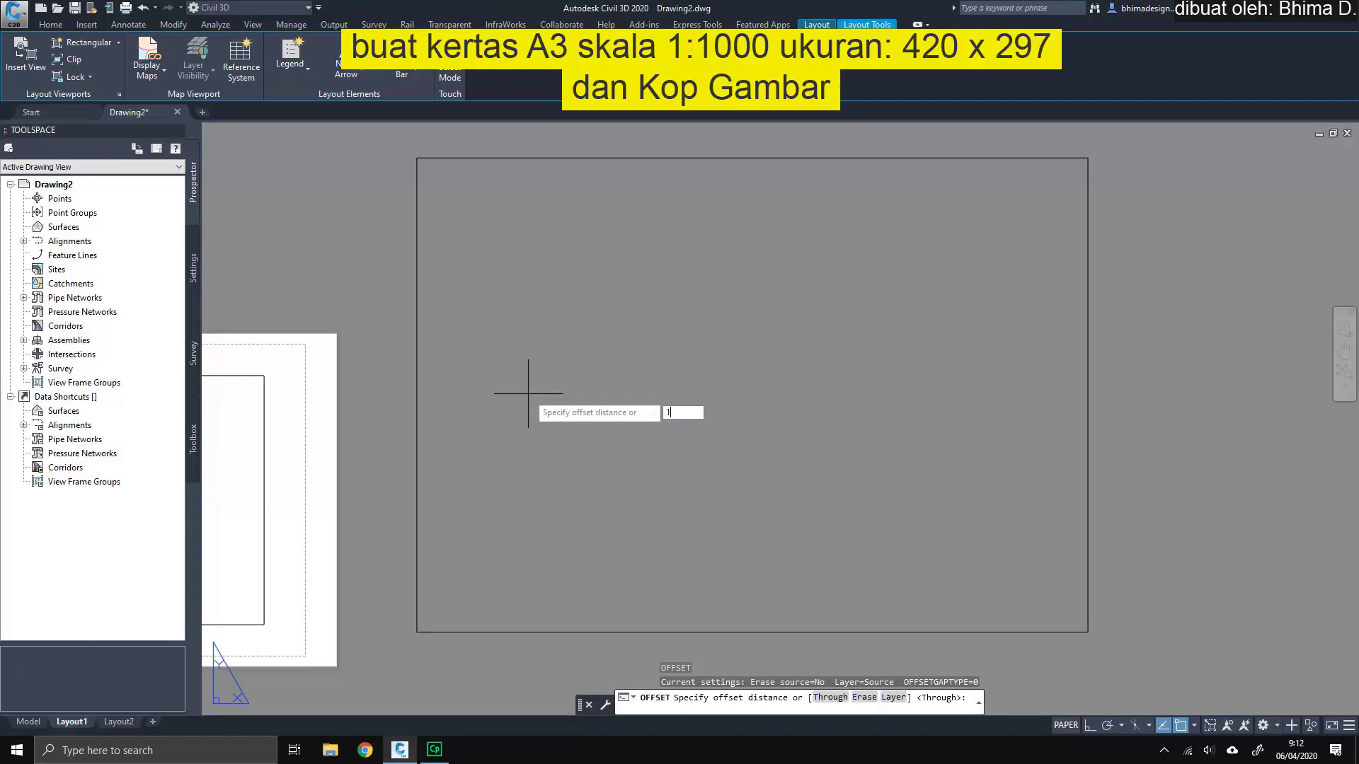
pyautogui.write('0')
# Step: Offset the A3 border 10 units inward to form an inner frame
pyautogui.press('Return')
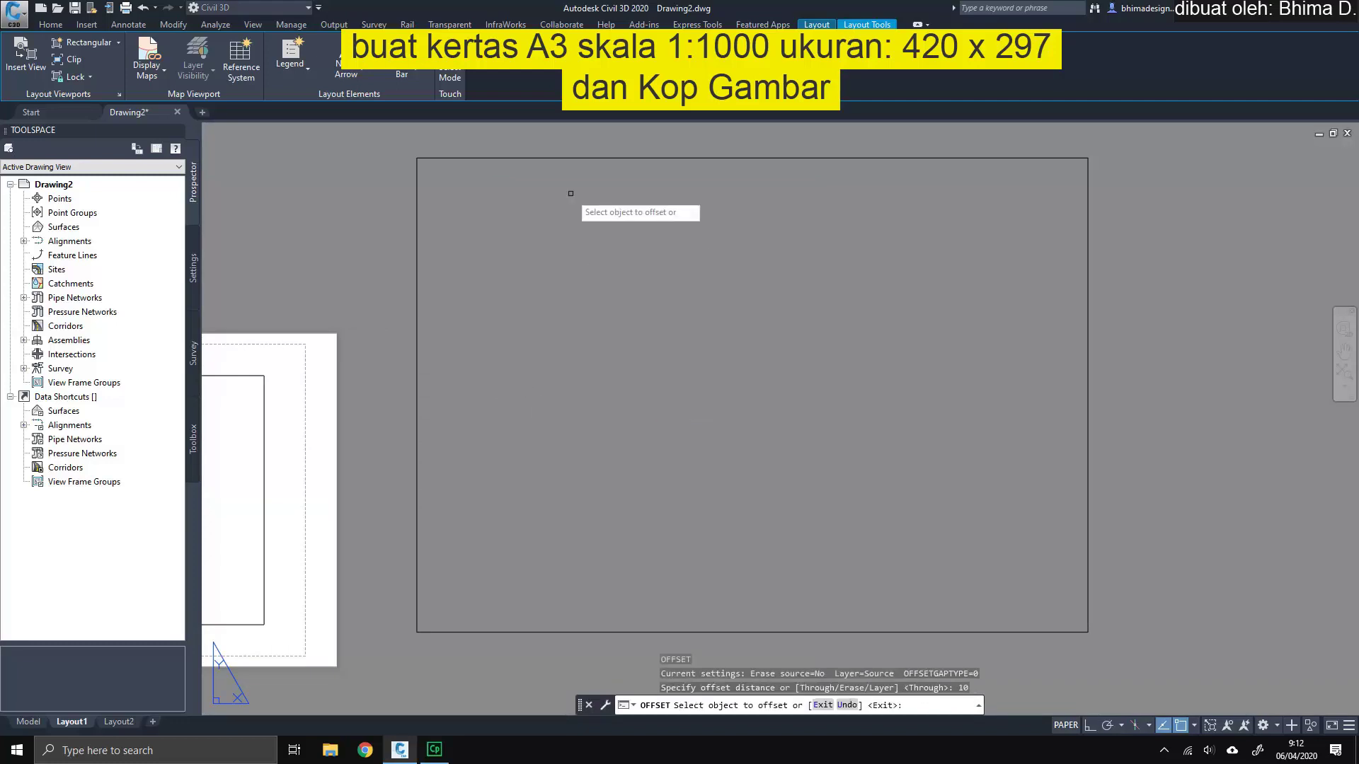
pyautogui.click(565, 163)
pyautogui.click(563, 204)
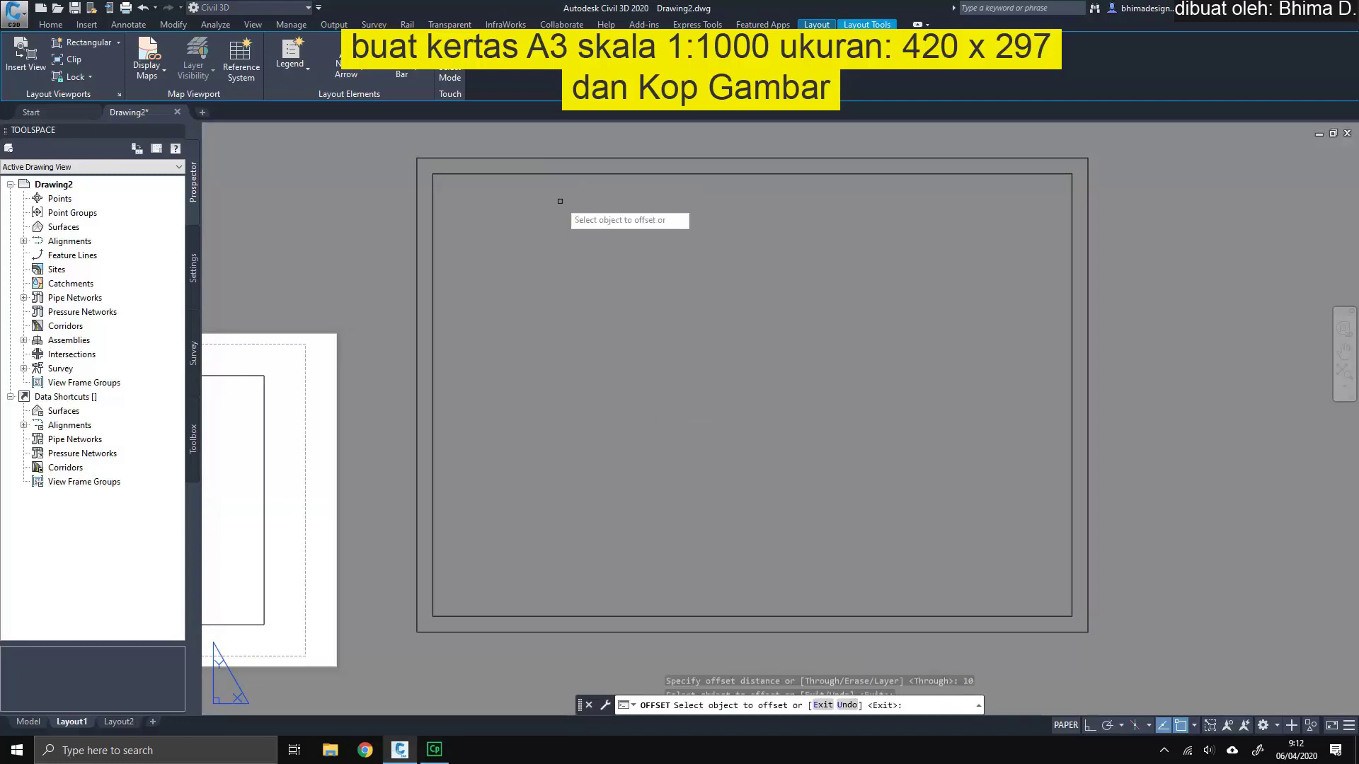
pyautogui.press('Escape')
# Step: Stretch the inner frame's left edge 10 units further inward with Ortho on
pyautogui.write('s')
pyautogui.press('Return')
pyautogui.write('c')
pyautogui.press('Return')
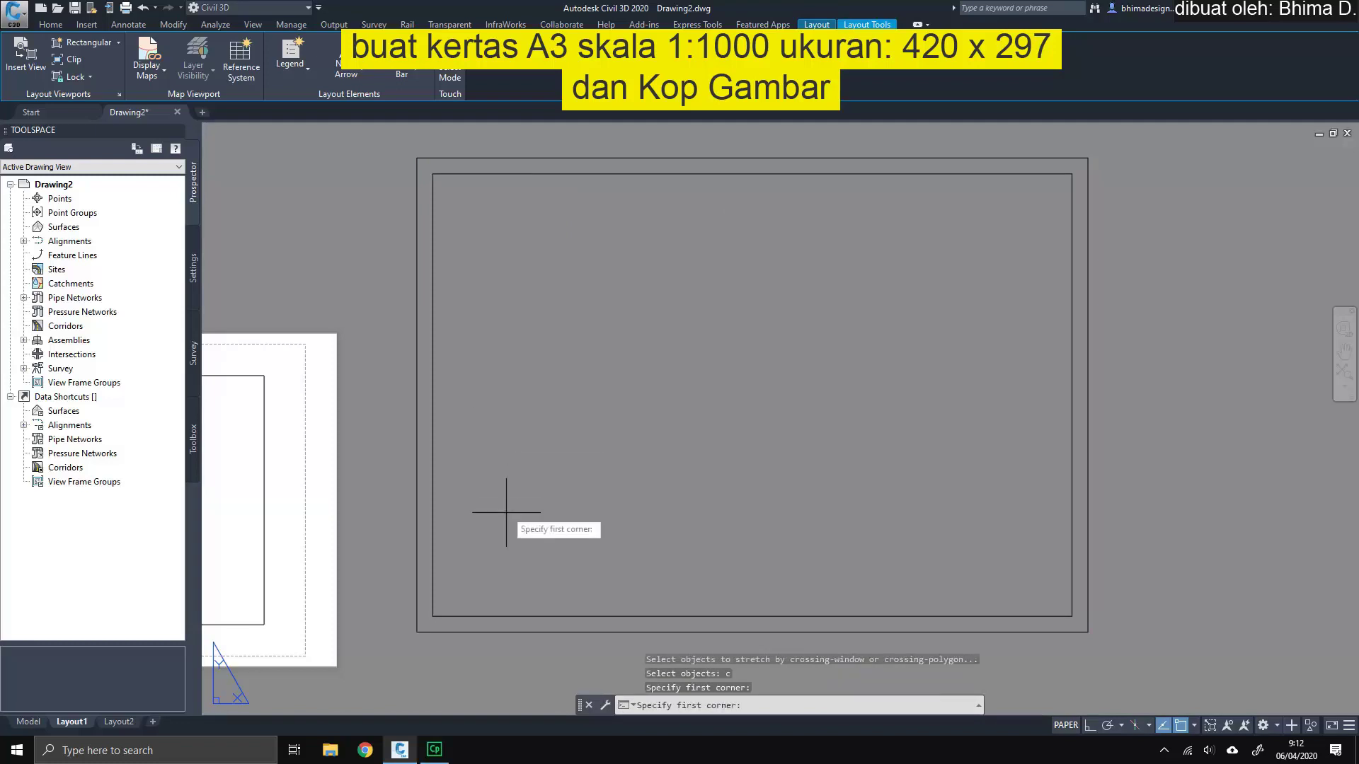
pyautogui.click(481, 622)
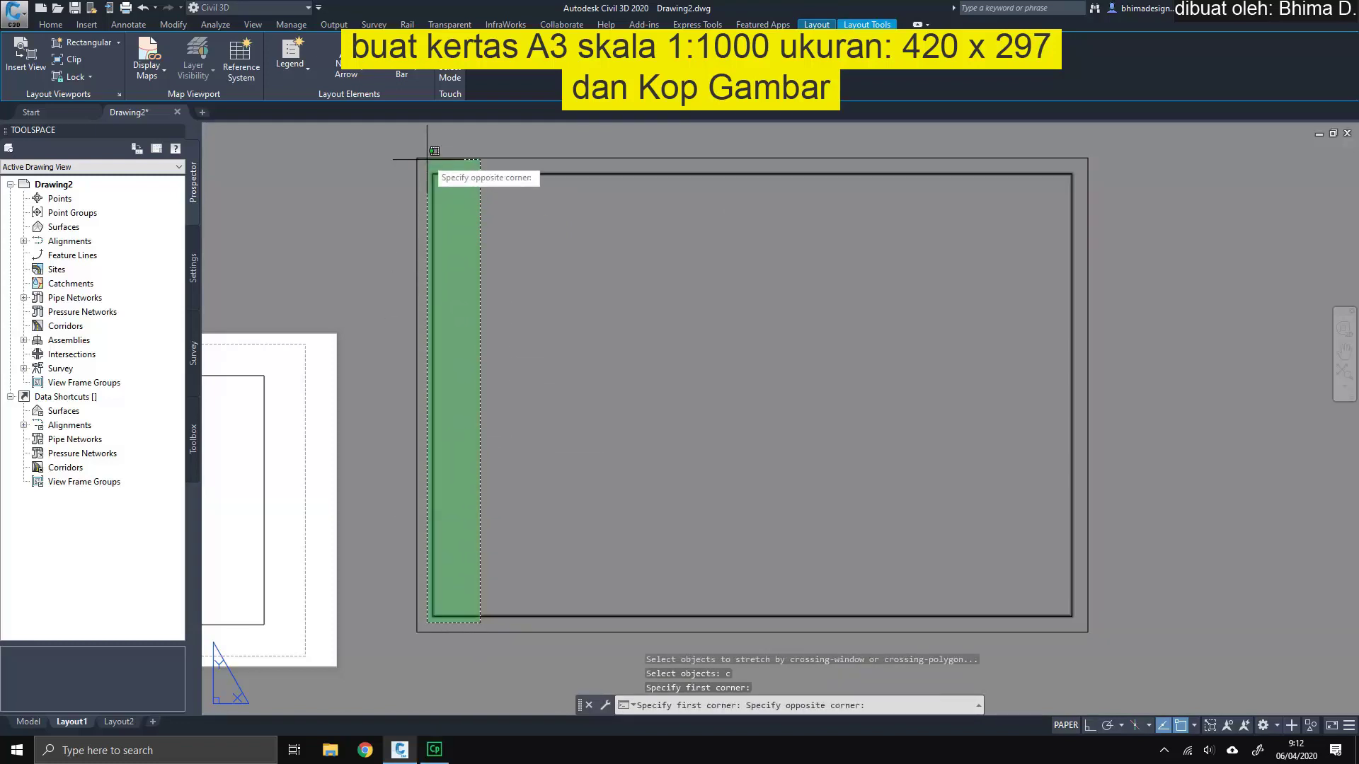
pyautogui.click(434, 165)
pyautogui.press('Return')
pyautogui.click(470, 273)
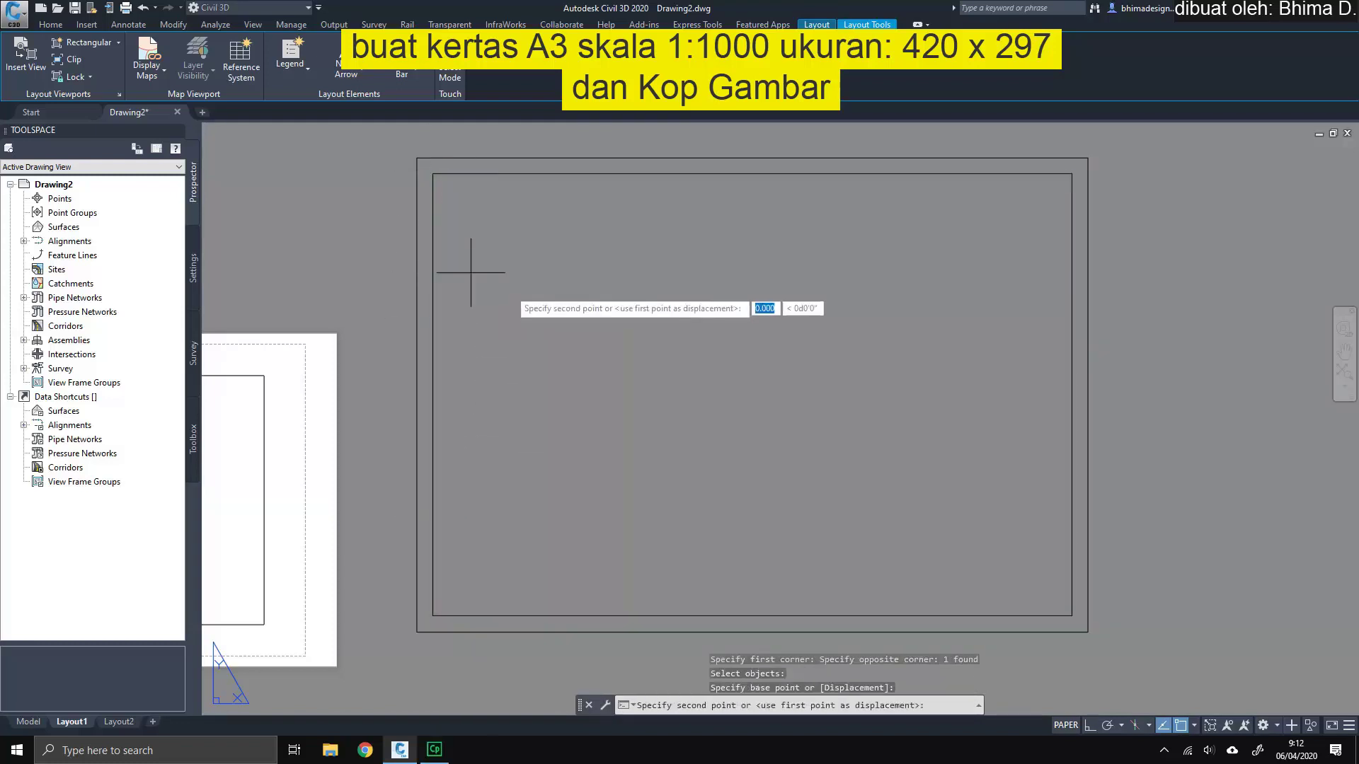
pyautogui.press('F8')
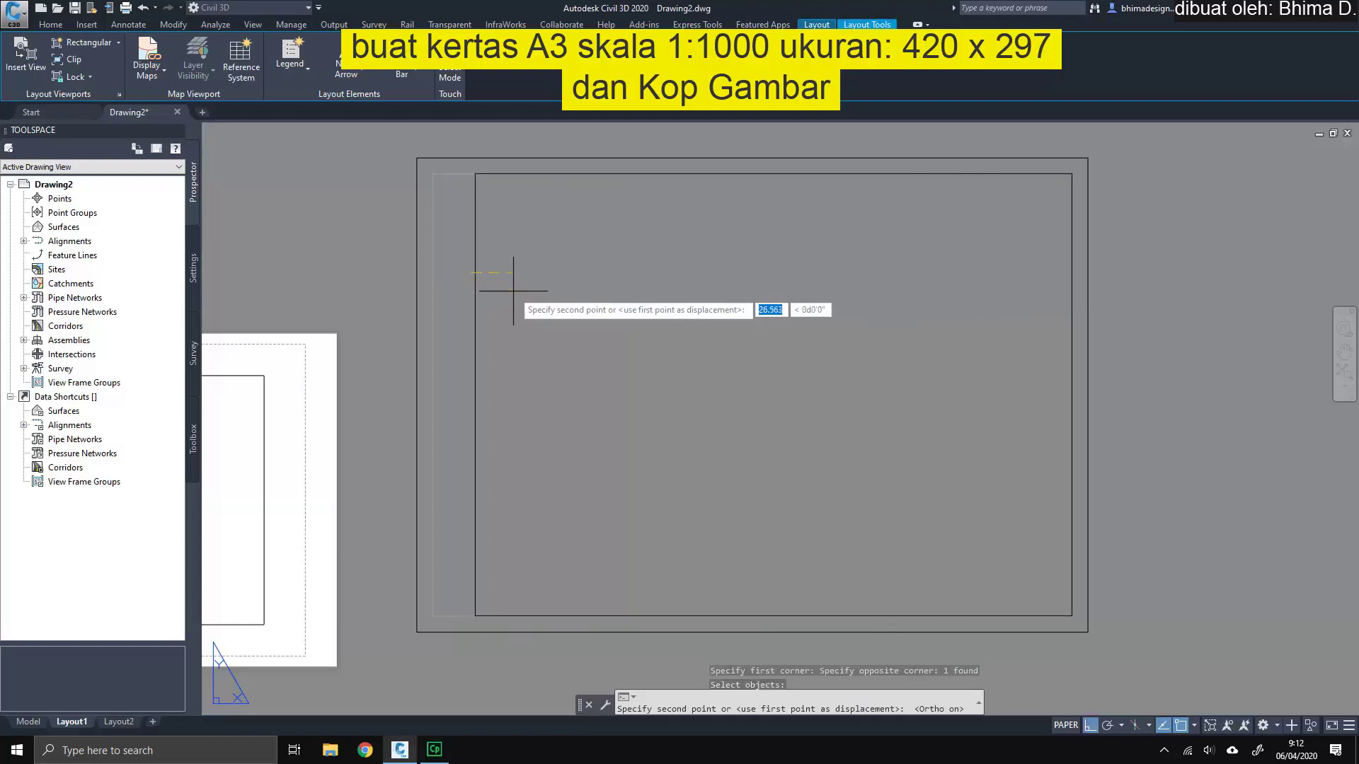
pyautogui.write('10')
pyautogui.press('Return')
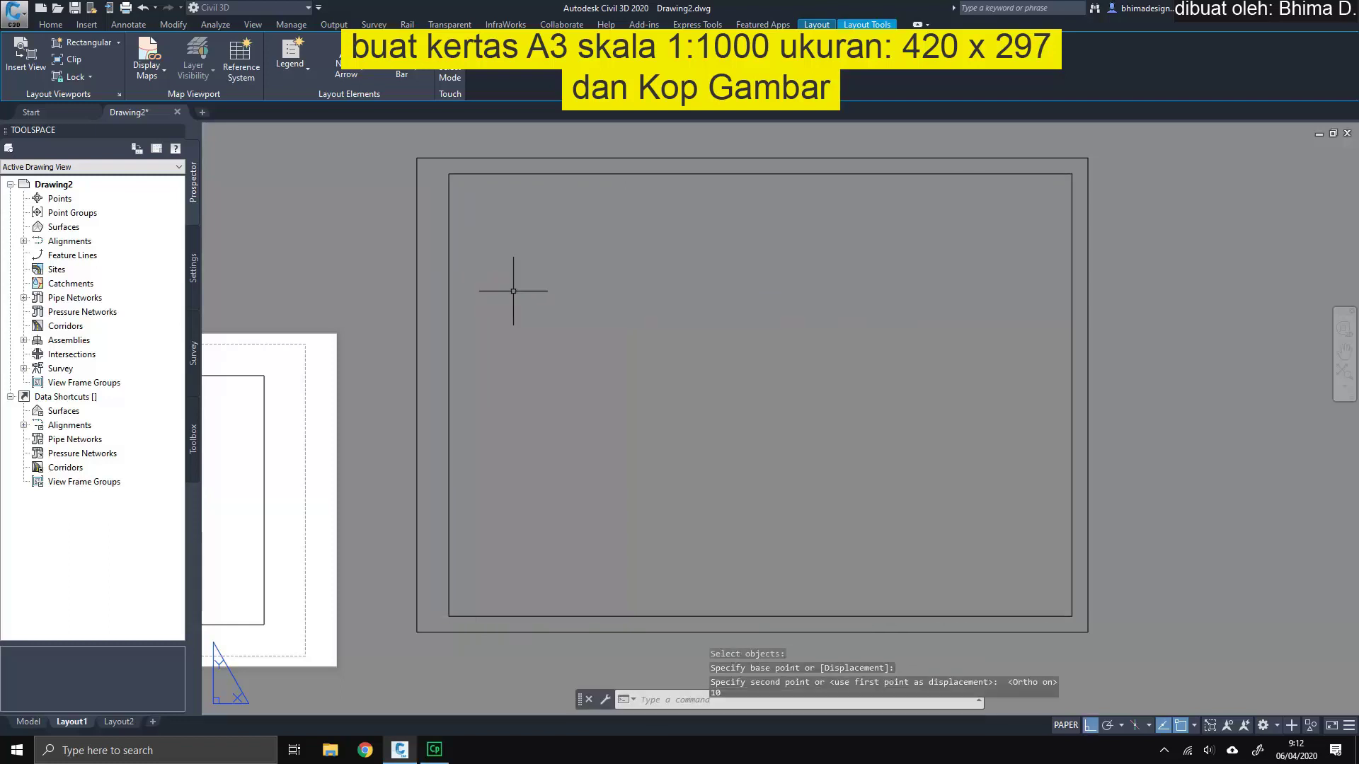
pyautogui.write('pl')
pyautogui.press('Return')
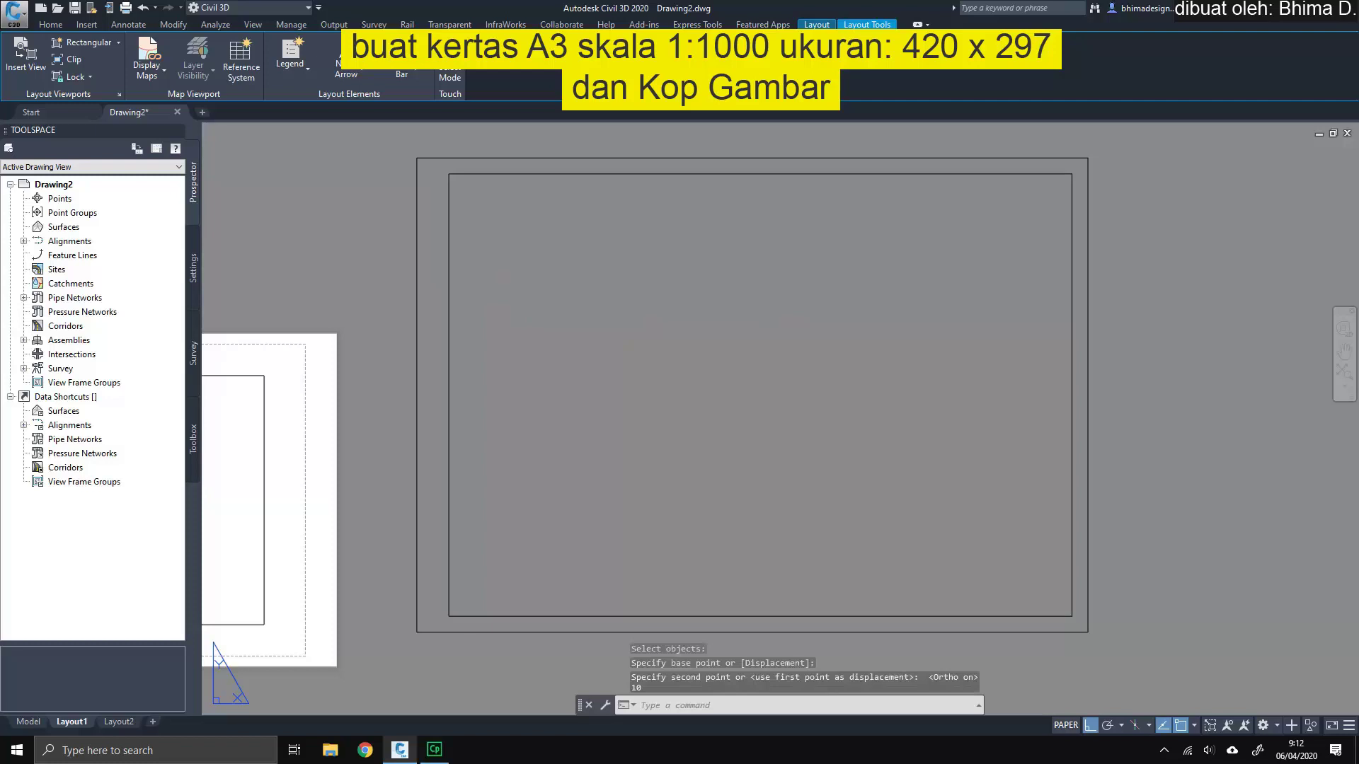
# Step: Draw a polyline along the inner frame's top edge and move it 20 units down
pyautogui.click(449, 173)
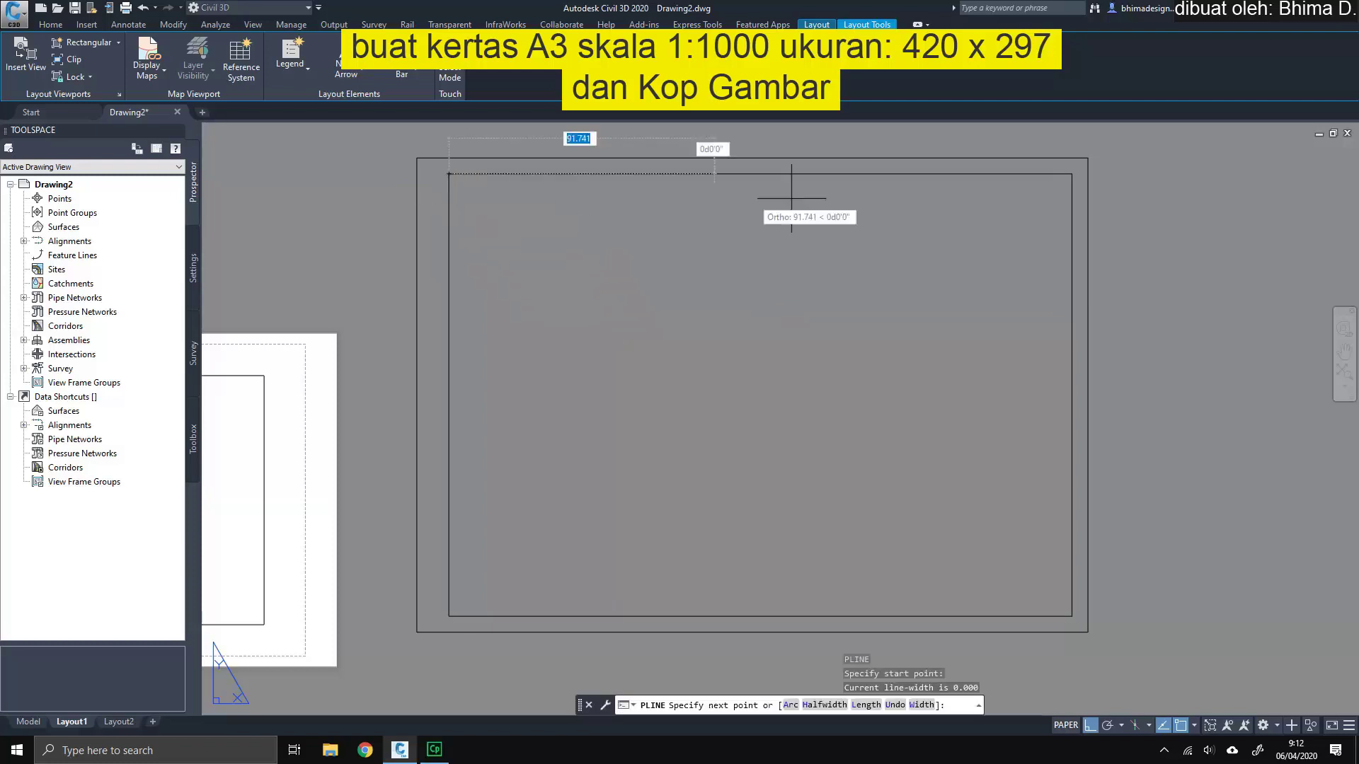
pyautogui.click(1017, 180)
pyautogui.press('Return')
pyautogui.write('m')
pyautogui.press('Return')
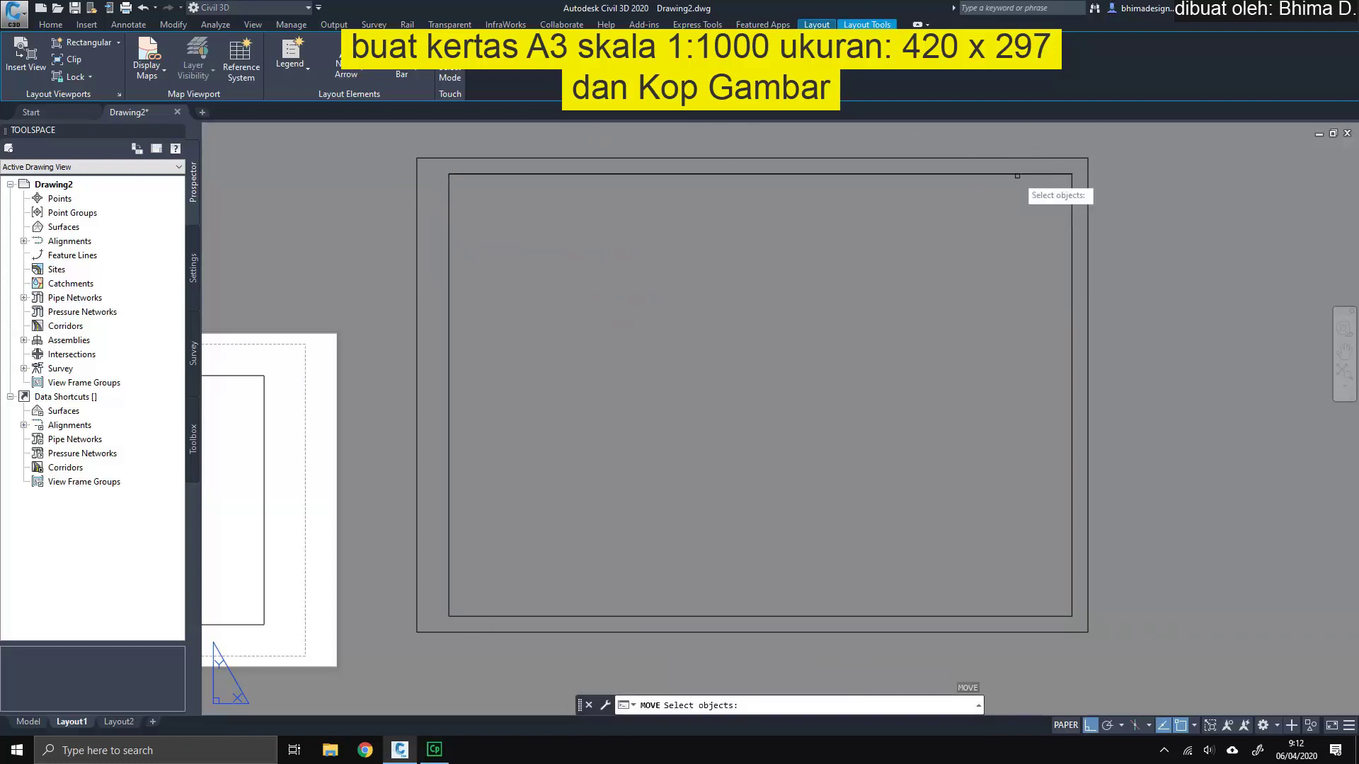
pyautogui.click(1005, 174)
pyautogui.press('Return')
pyautogui.click(995, 202)
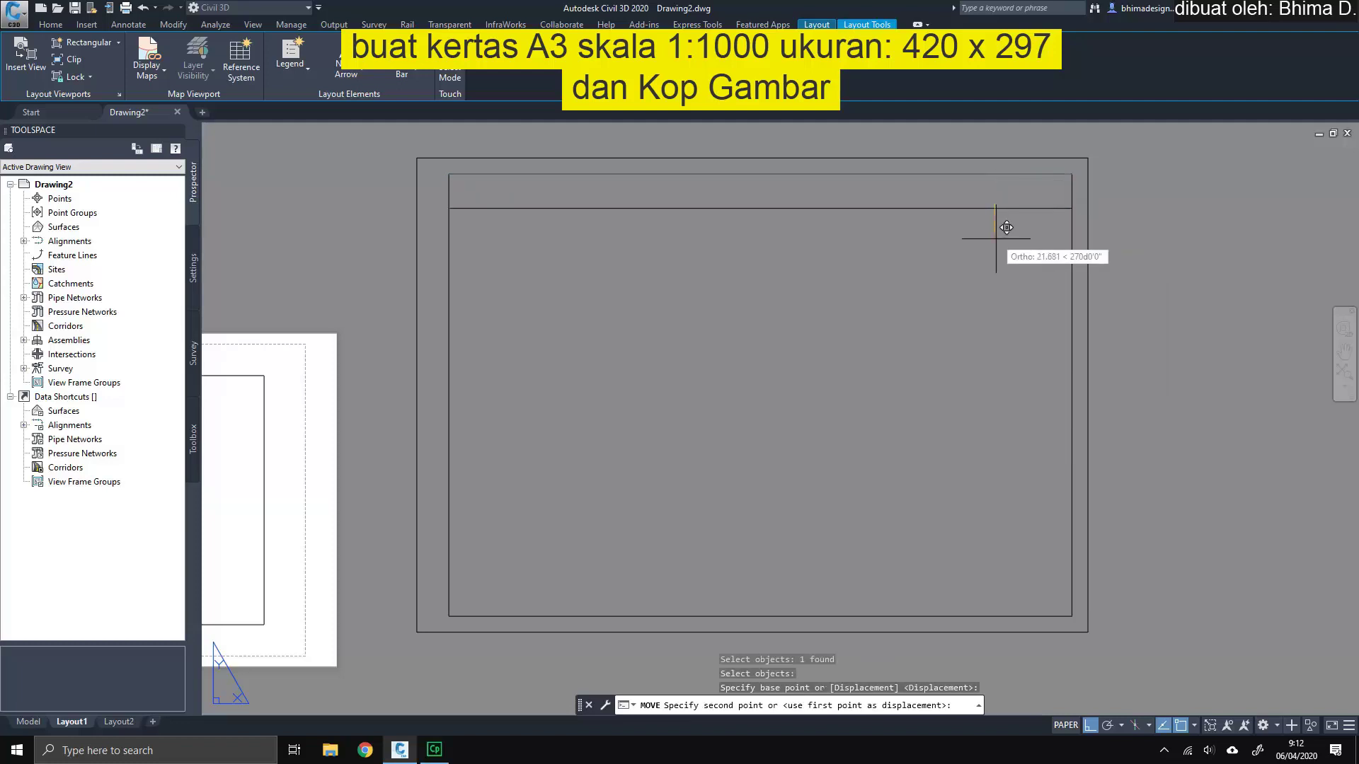
pyautogui.write('2')
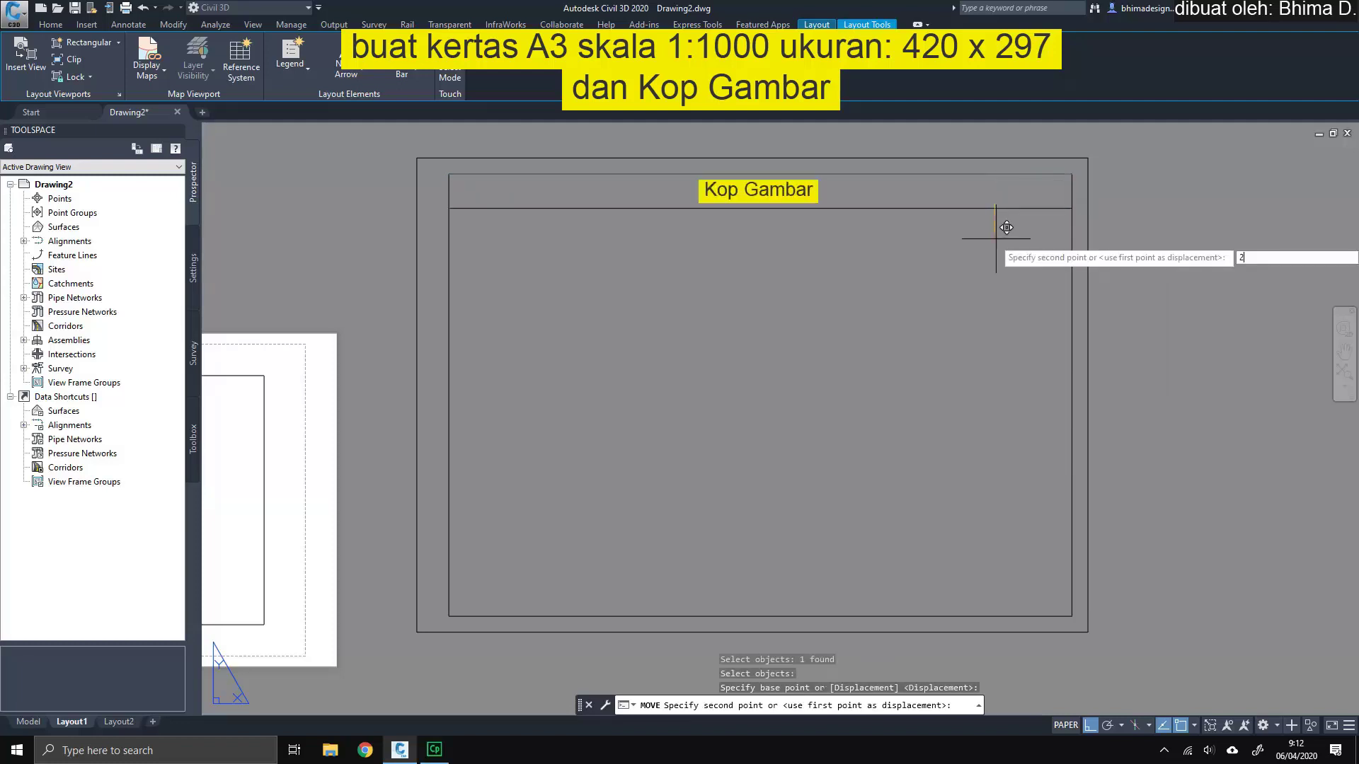
pyautogui.write('0')
pyautogui.press('Return')
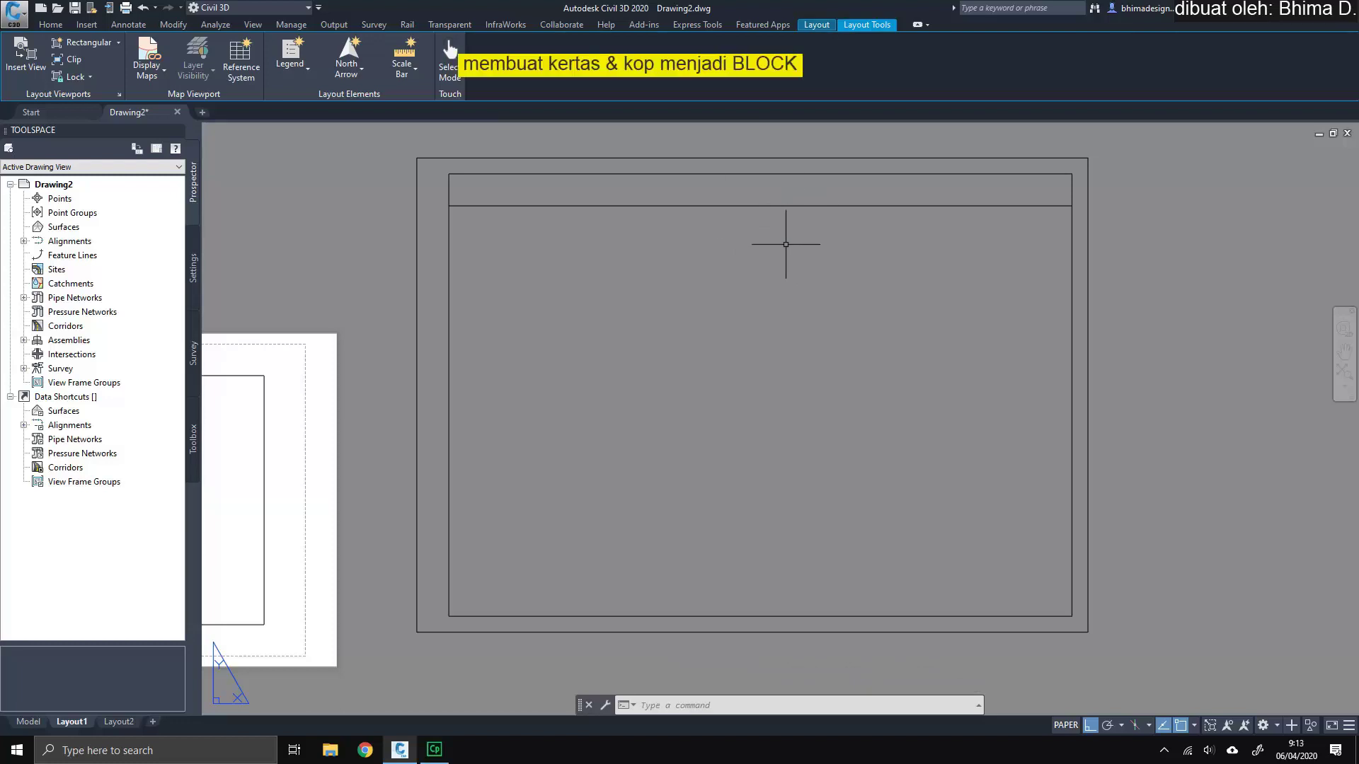
# Step: Start WBLOCK with the frame's lower-left corner as base point, window-selecting the border and title block
pyautogui.write('w')
pyautogui.press('Return')
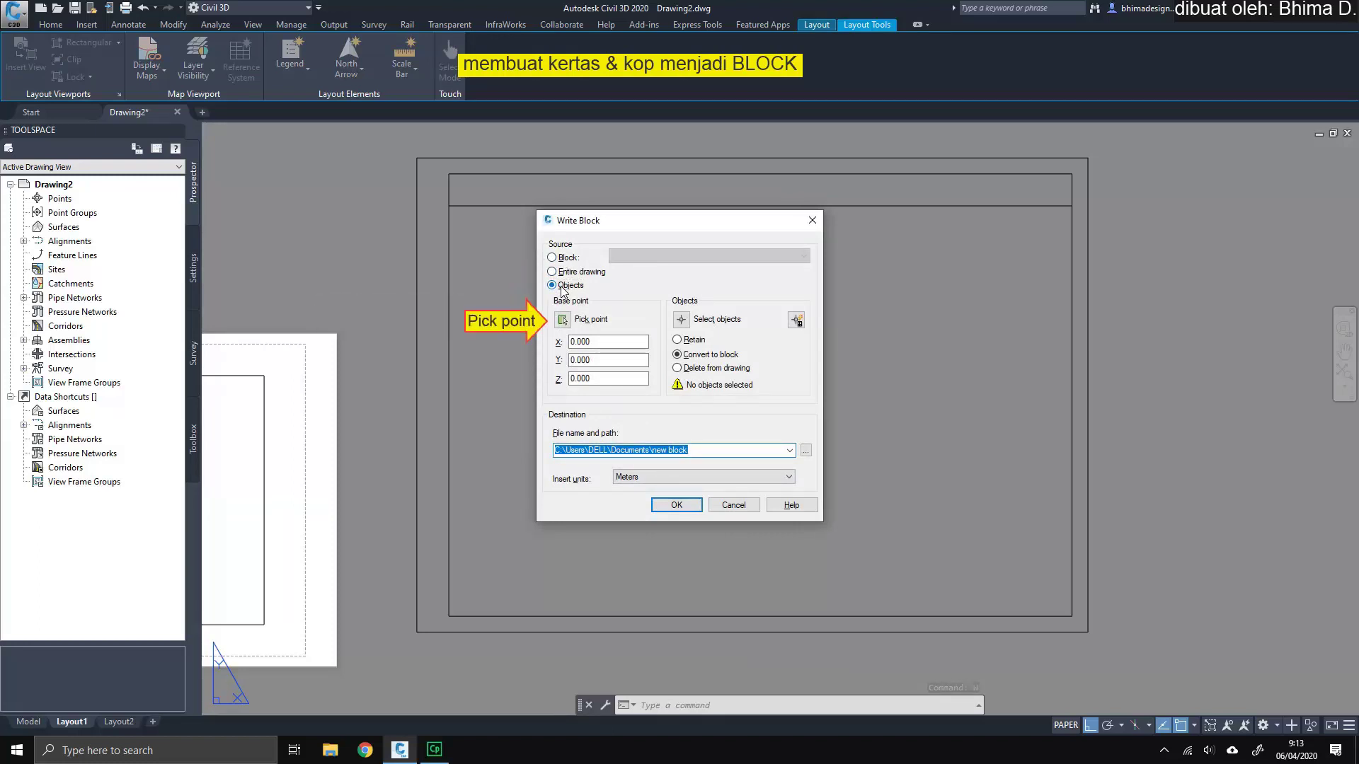
pyautogui.click(561, 320)
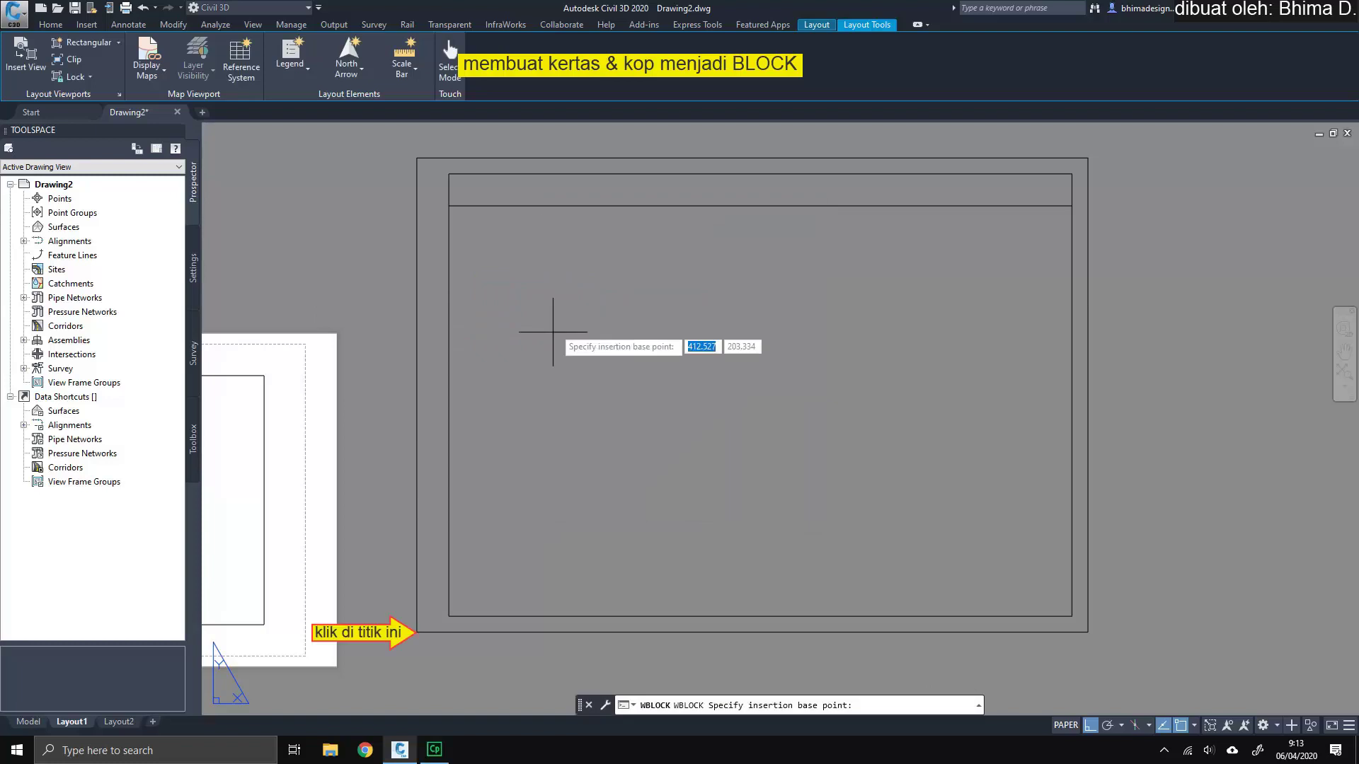
pyautogui.click(417, 631)
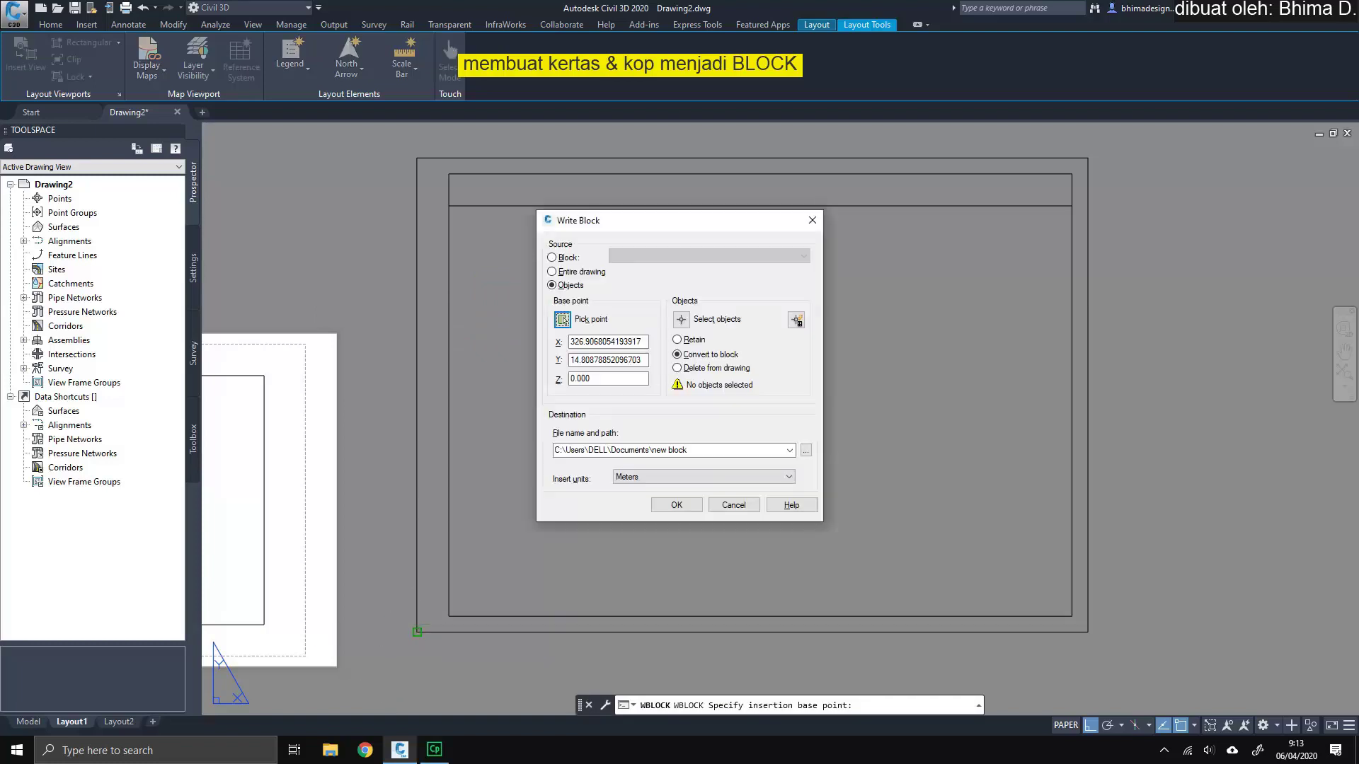
pyautogui.click(681, 320)
pyautogui.click(395, 152)
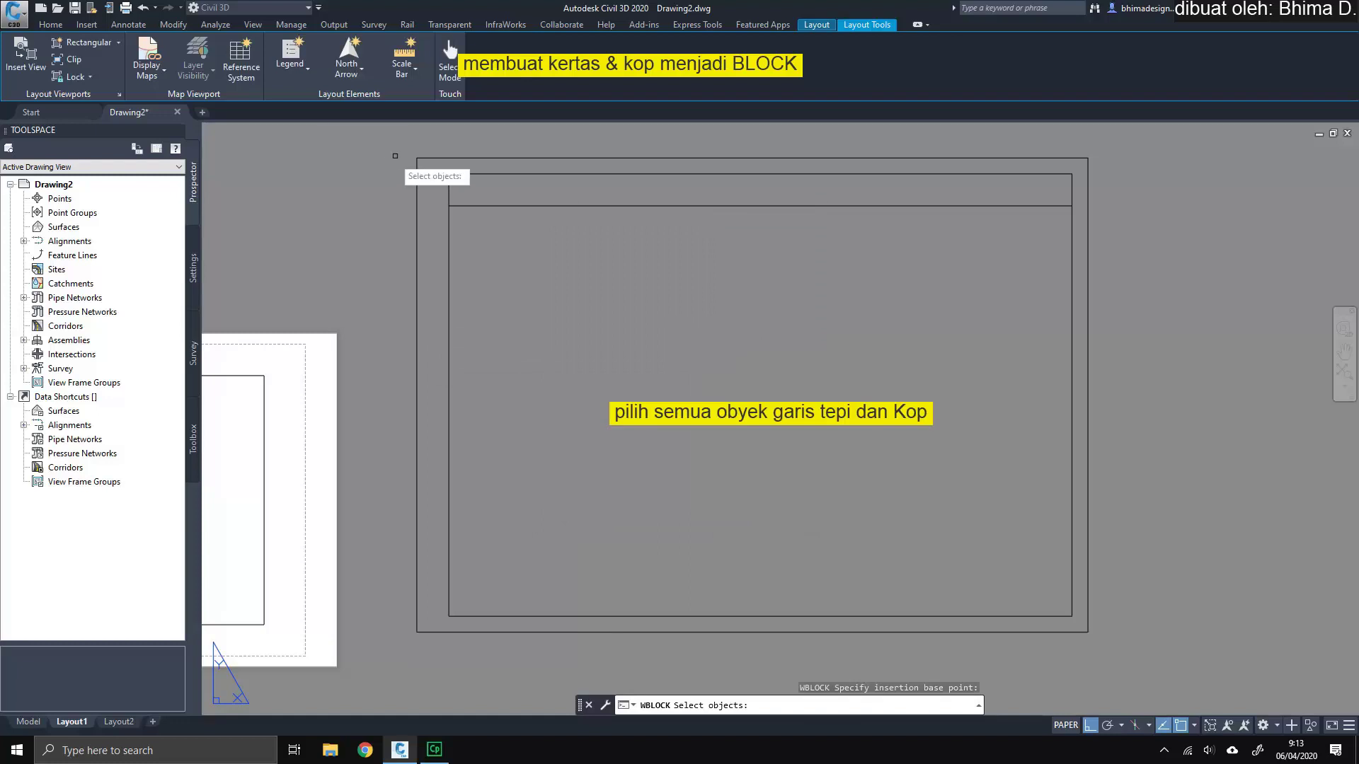
pyautogui.click(1174, 661)
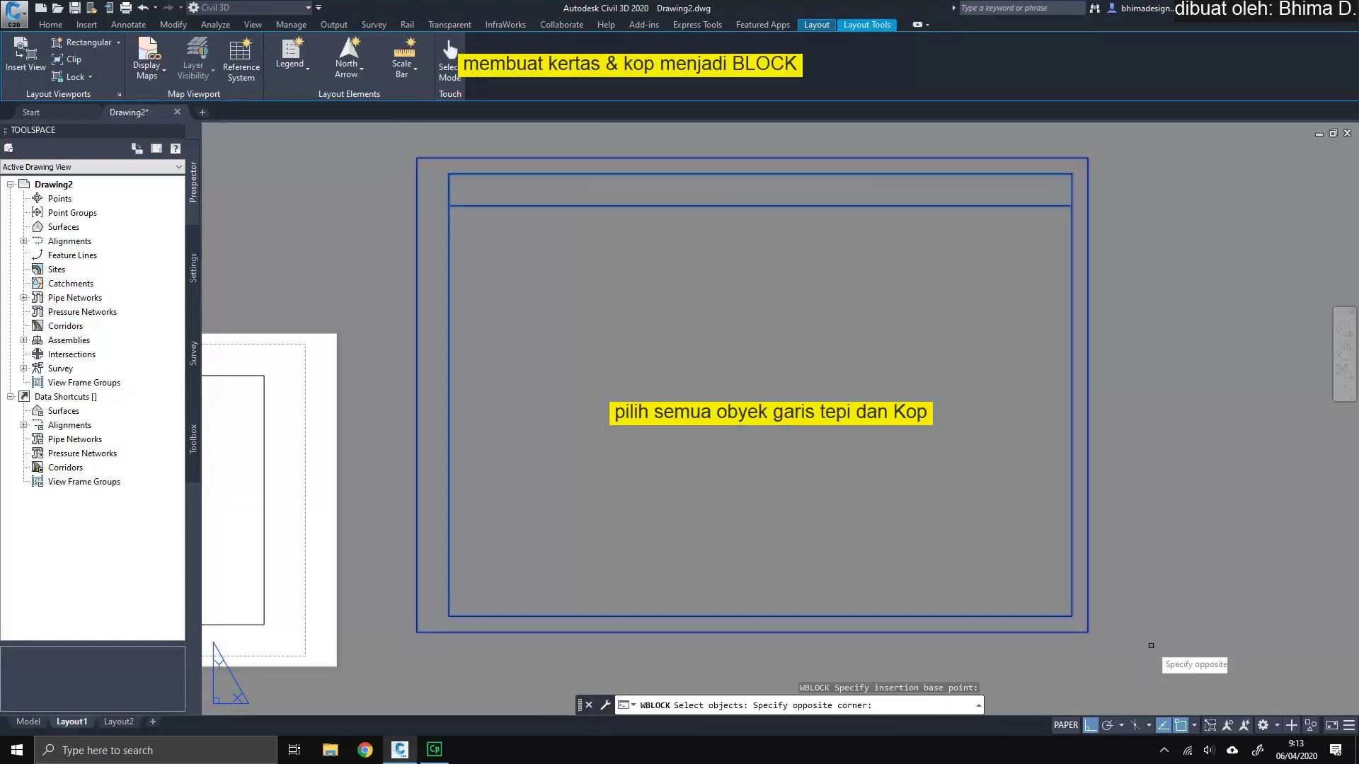
pyautogui.press('Return')
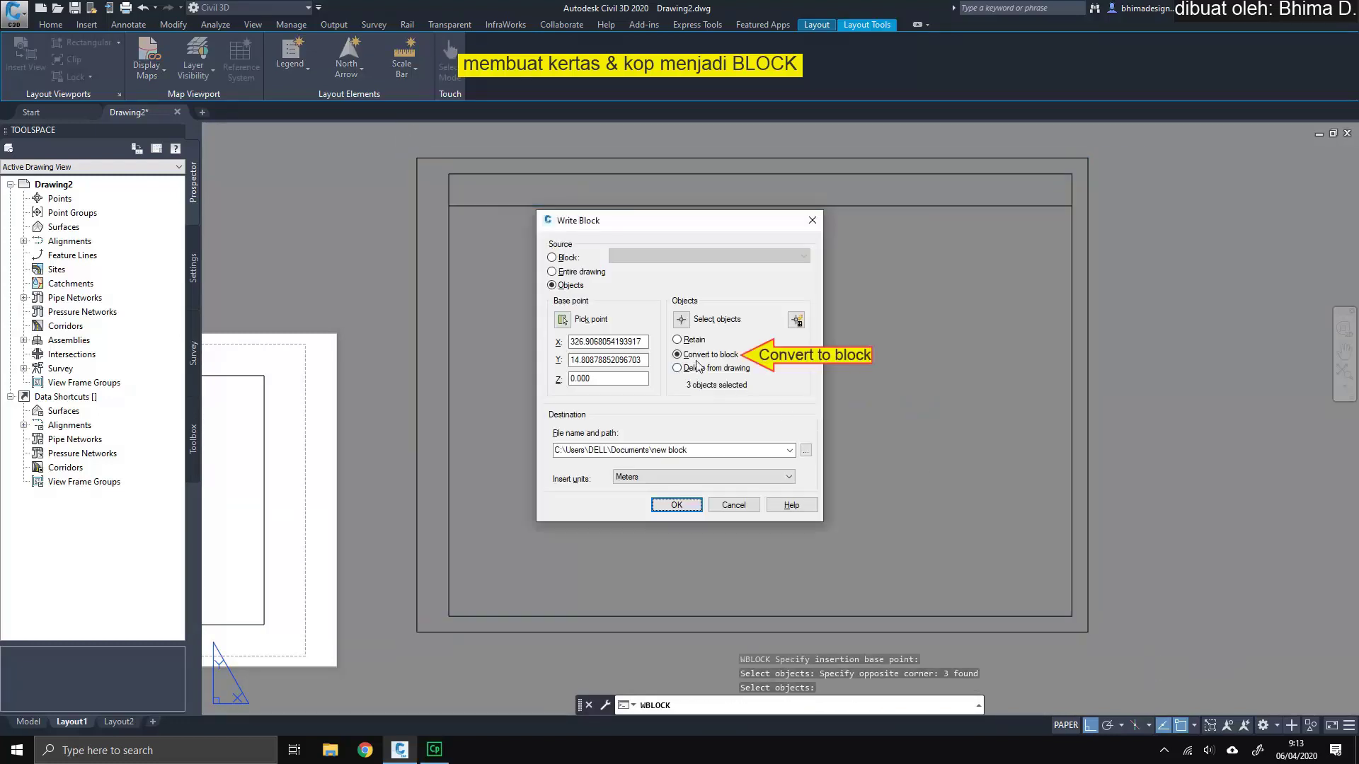
# Step: Convert the objects to a block and write file kertas-kop-A3-1000, including Map information
pyautogui.click(704, 355)
pyautogui.moveTo(702, 450); pyautogui.dragTo(659, 455)
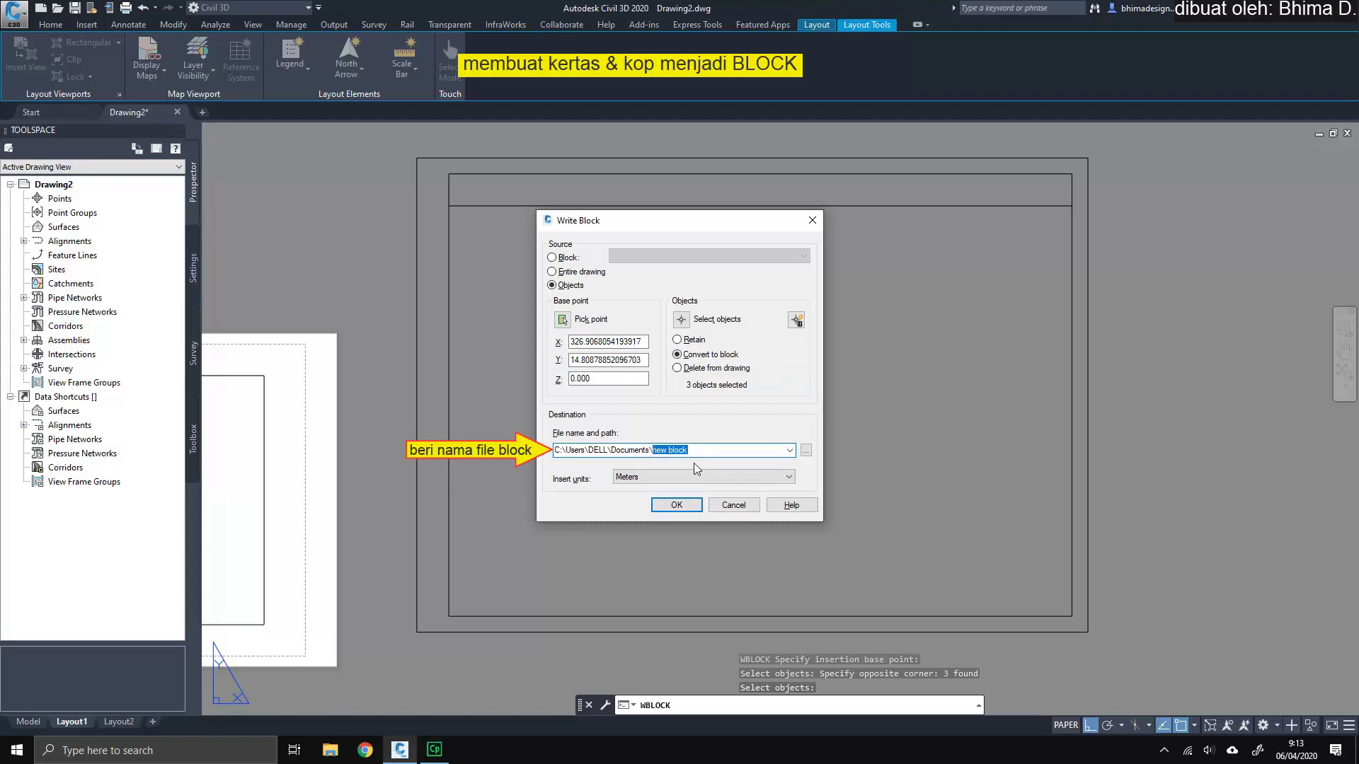
pyautogui.write('kertas')
pyautogui.write('-kop')
pyautogui.write('-A3-')
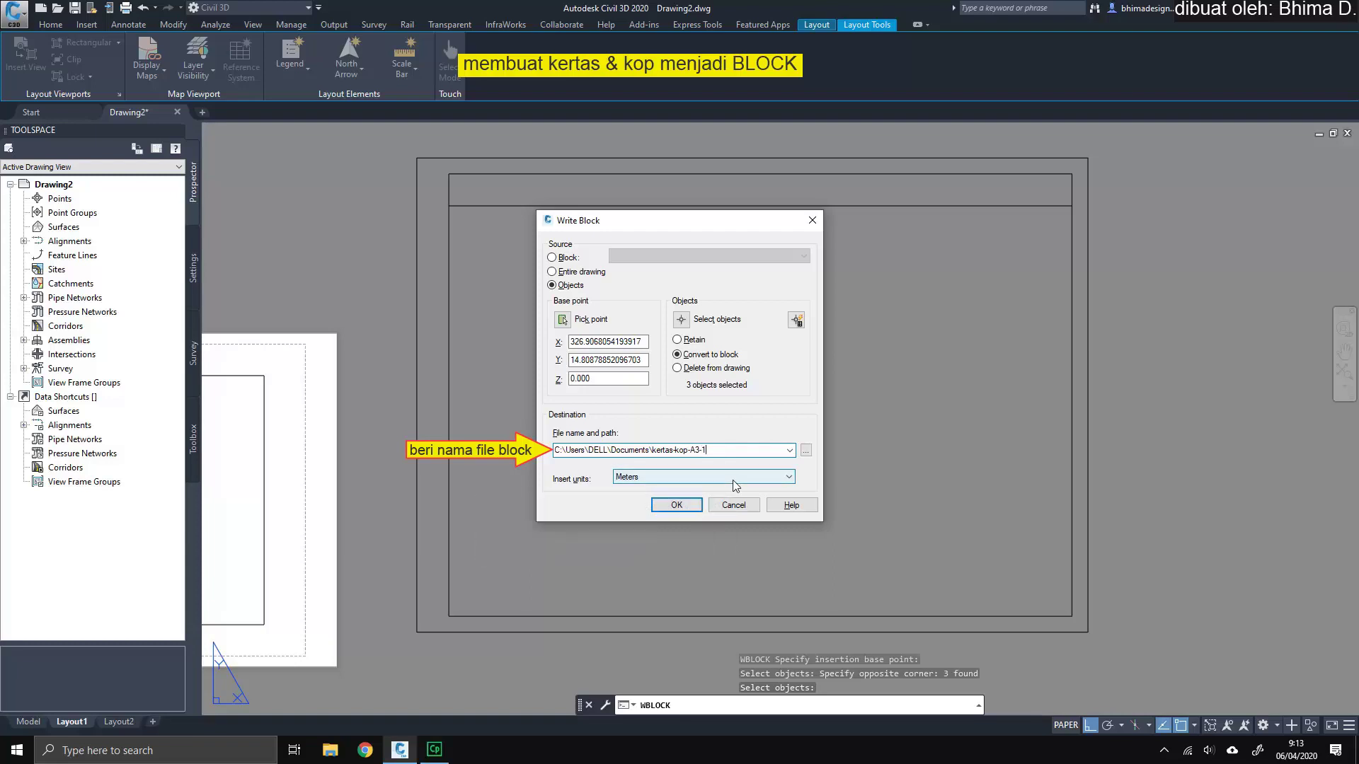
pyautogui.write('1000')
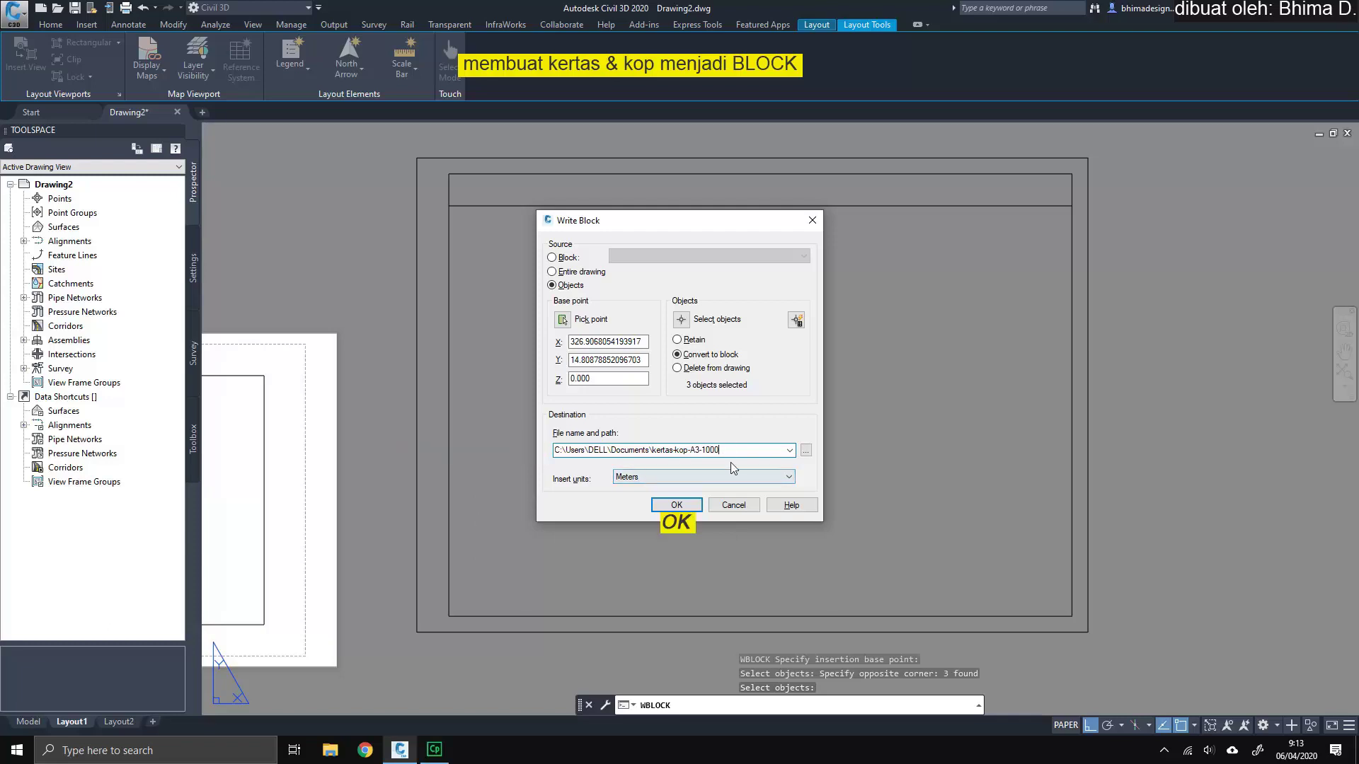
pyautogui.click(682, 504)
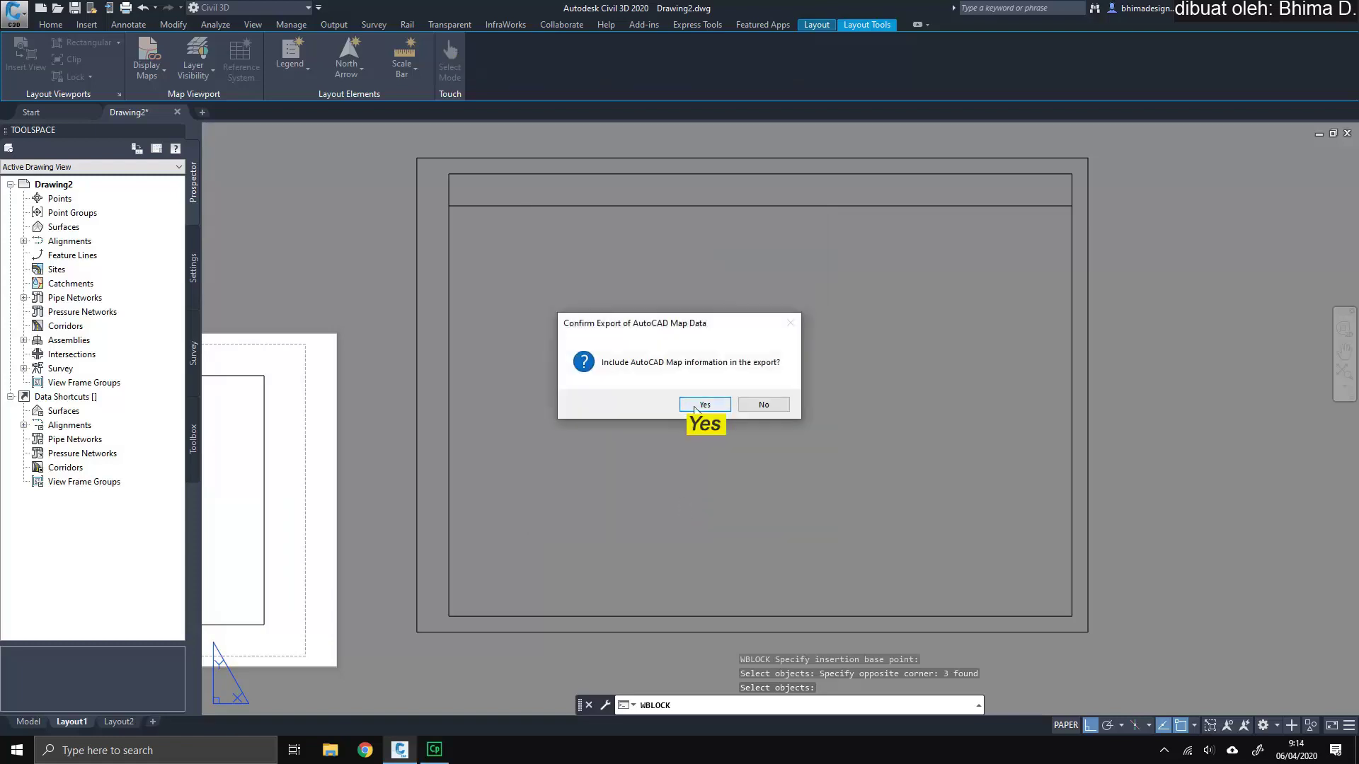
pyautogui.click(695, 408)
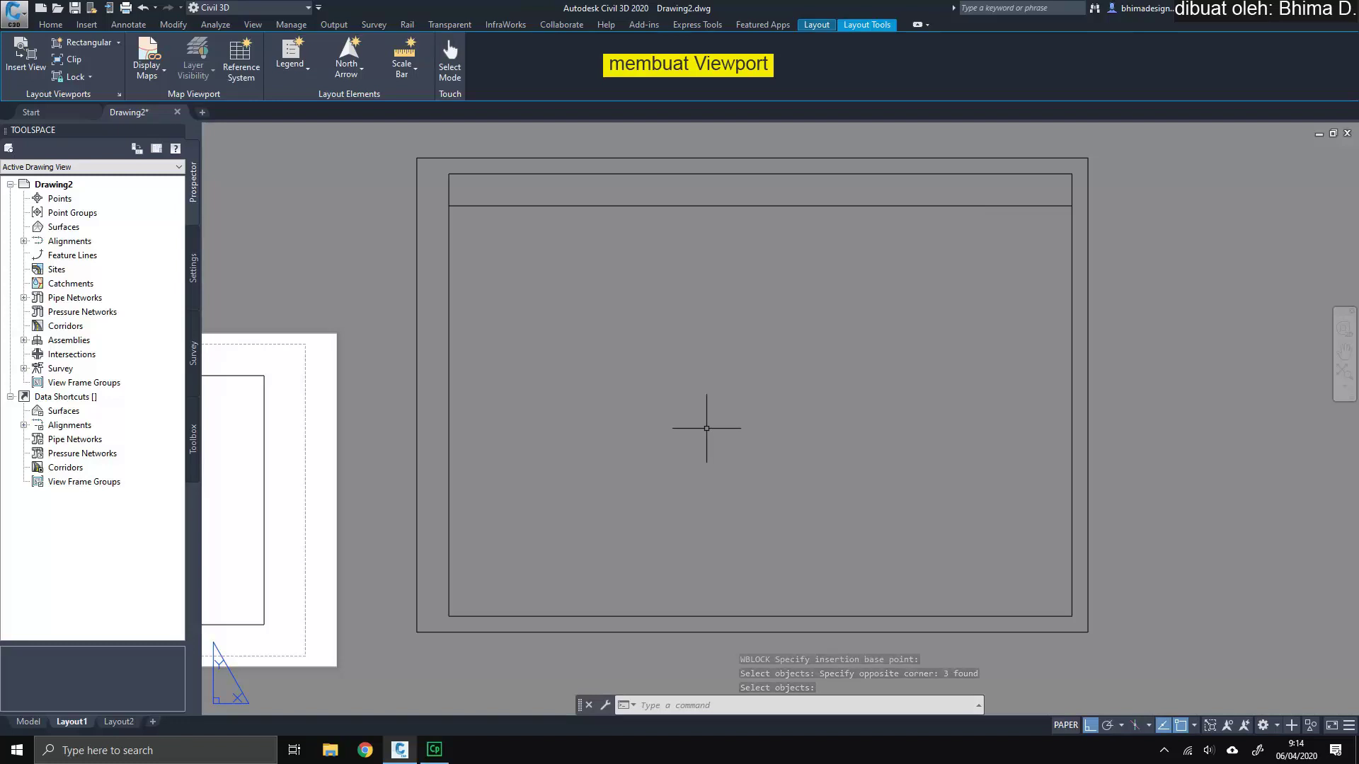
# Step: Place Two: Horizontal viewports filling the inner frame from below the title strip to bottom-right
pyautogui.write('V')
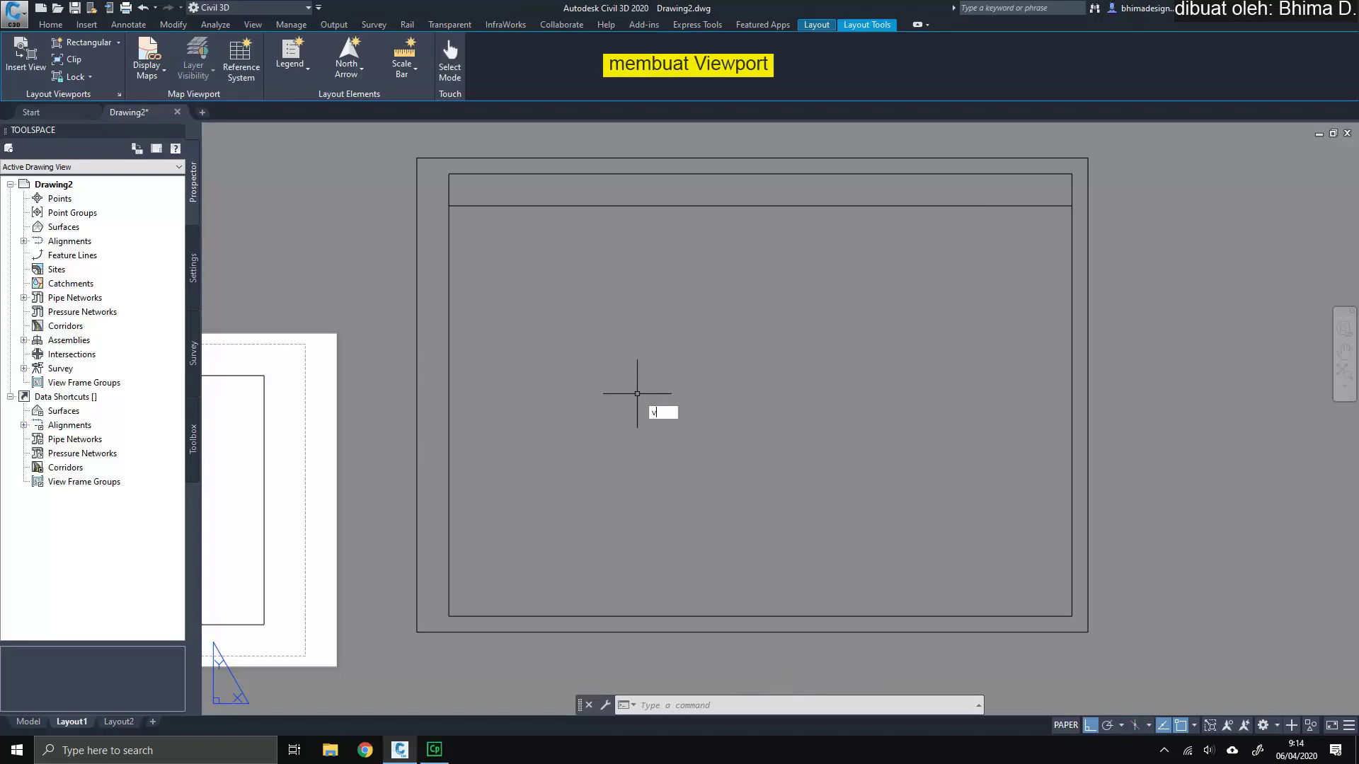
pyautogui.write('Iewports')
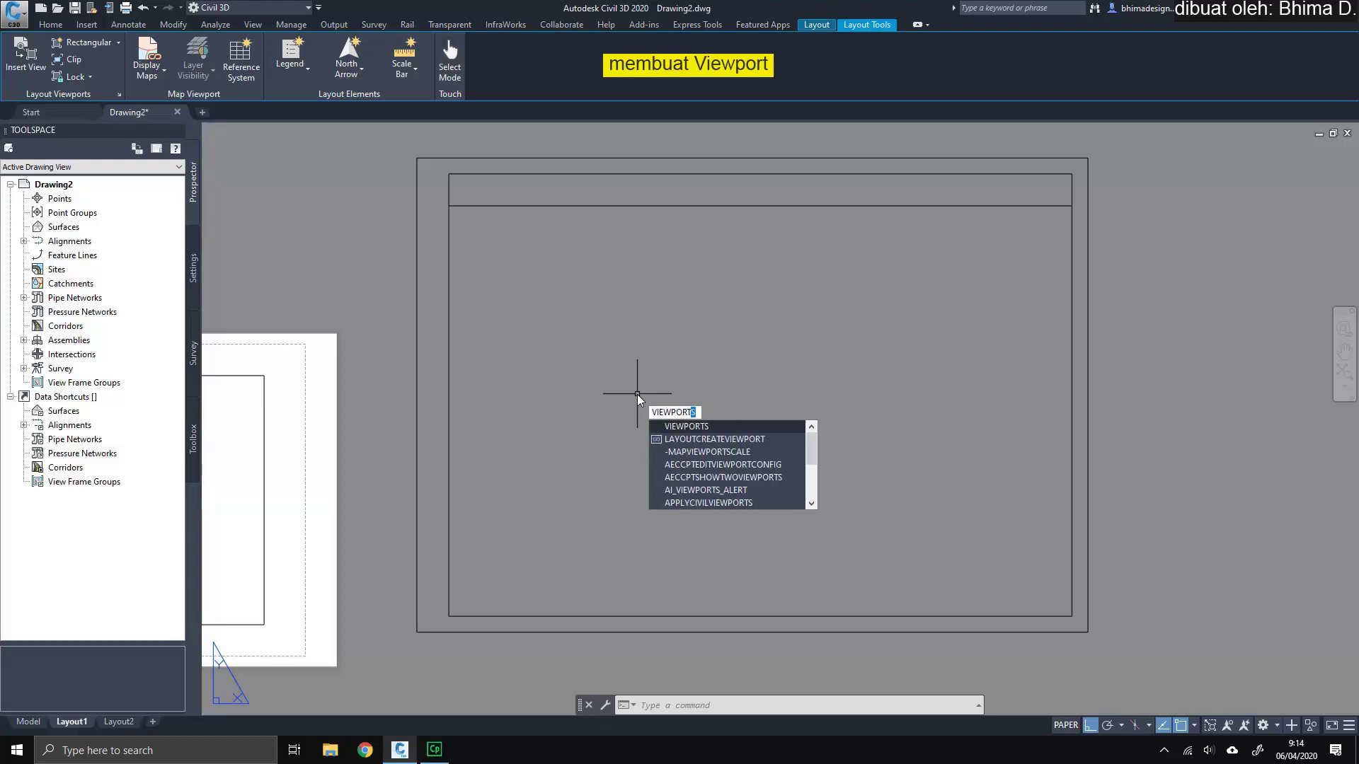
pyautogui.press('Return')
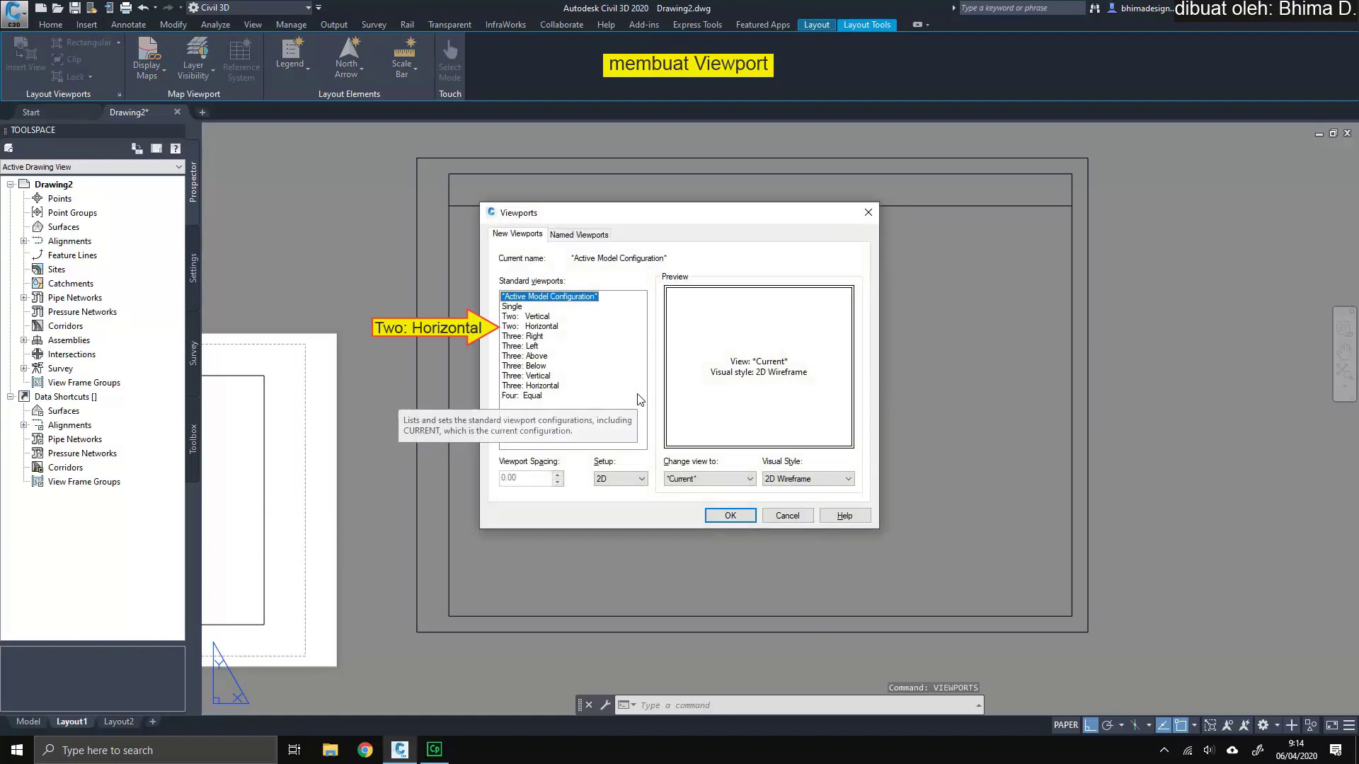
pyautogui.click(528, 327)
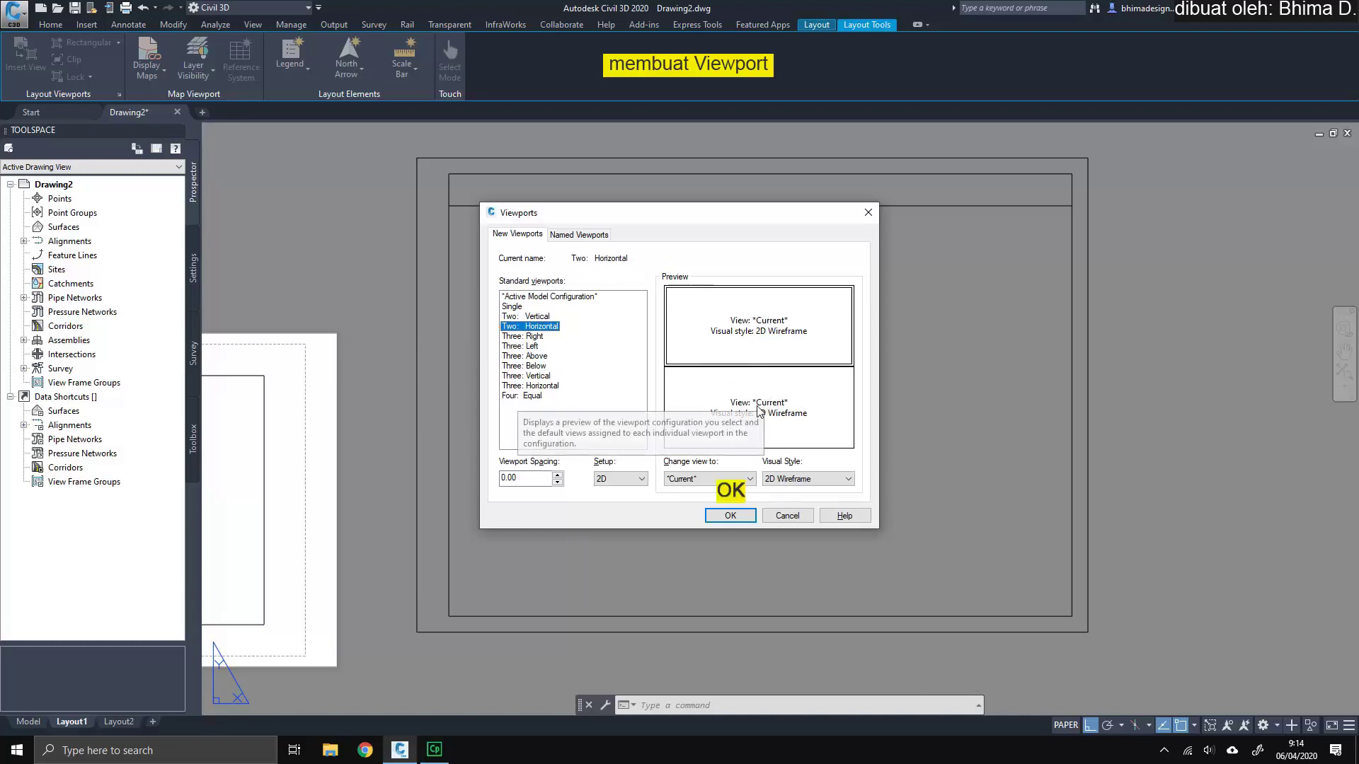
pyautogui.click(750, 515)
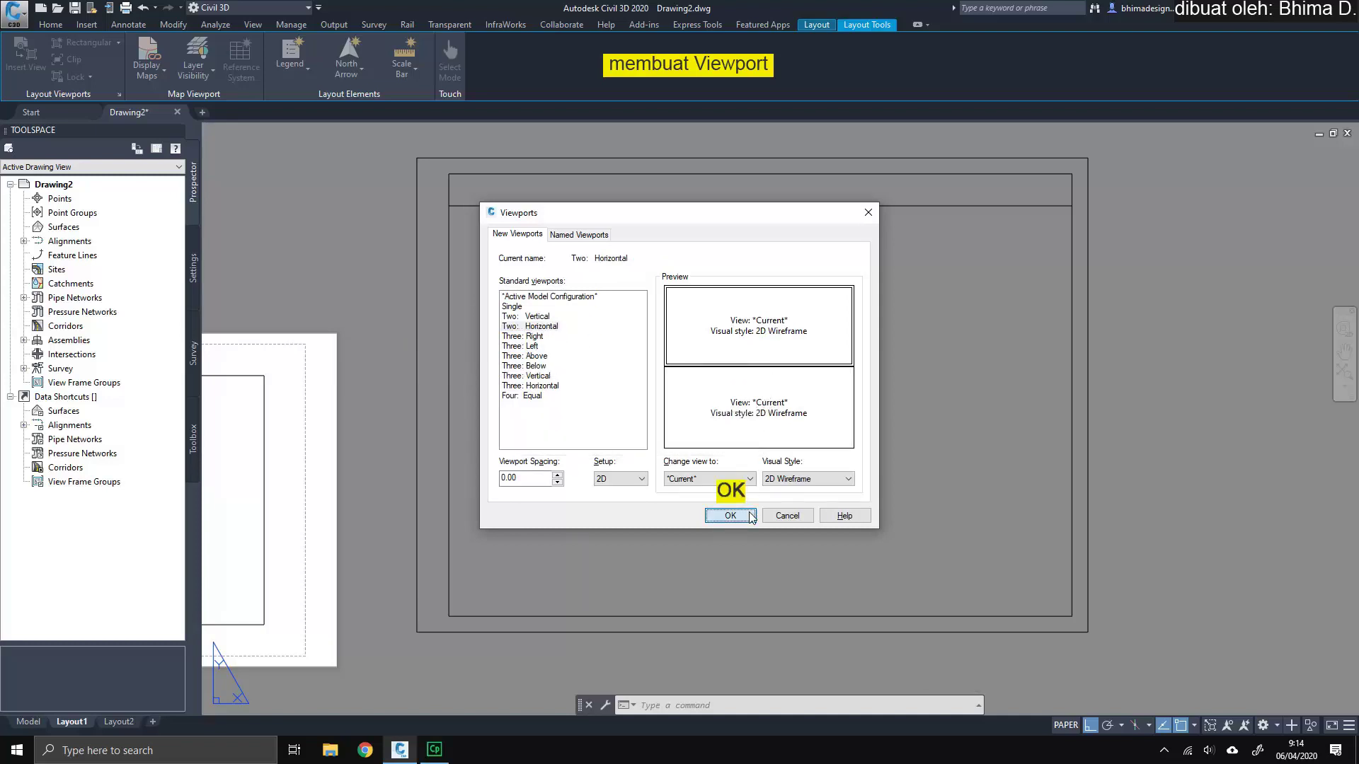
pyautogui.click(750, 515)
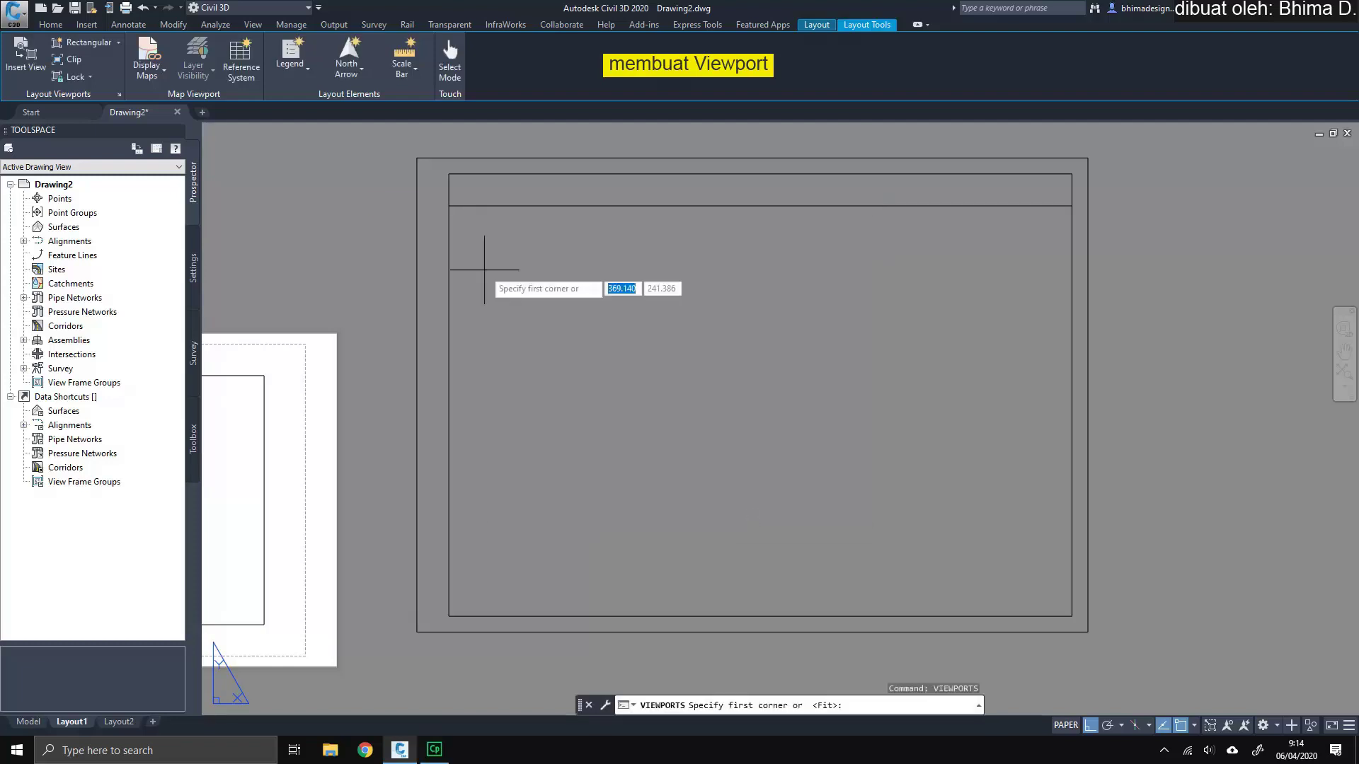
pyautogui.click(483, 208)
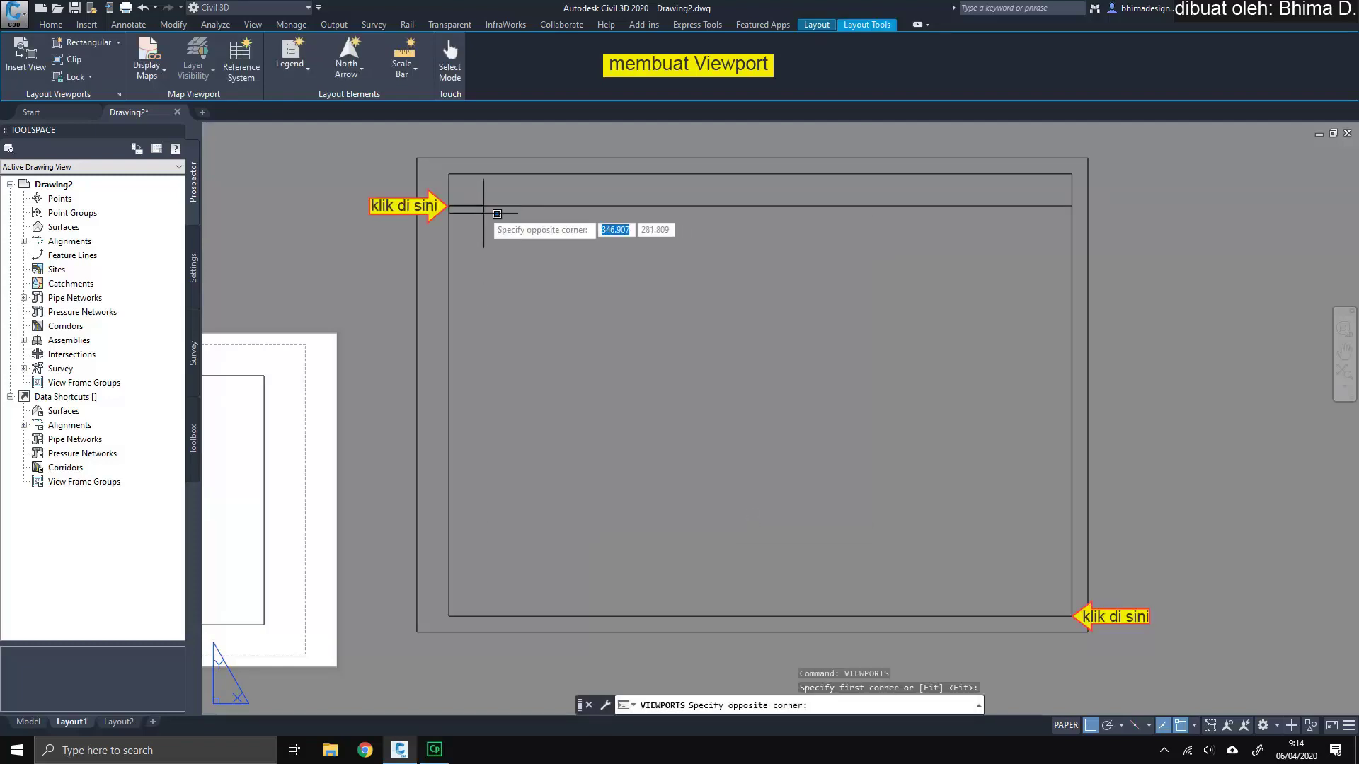
pyautogui.click(1037, 613)
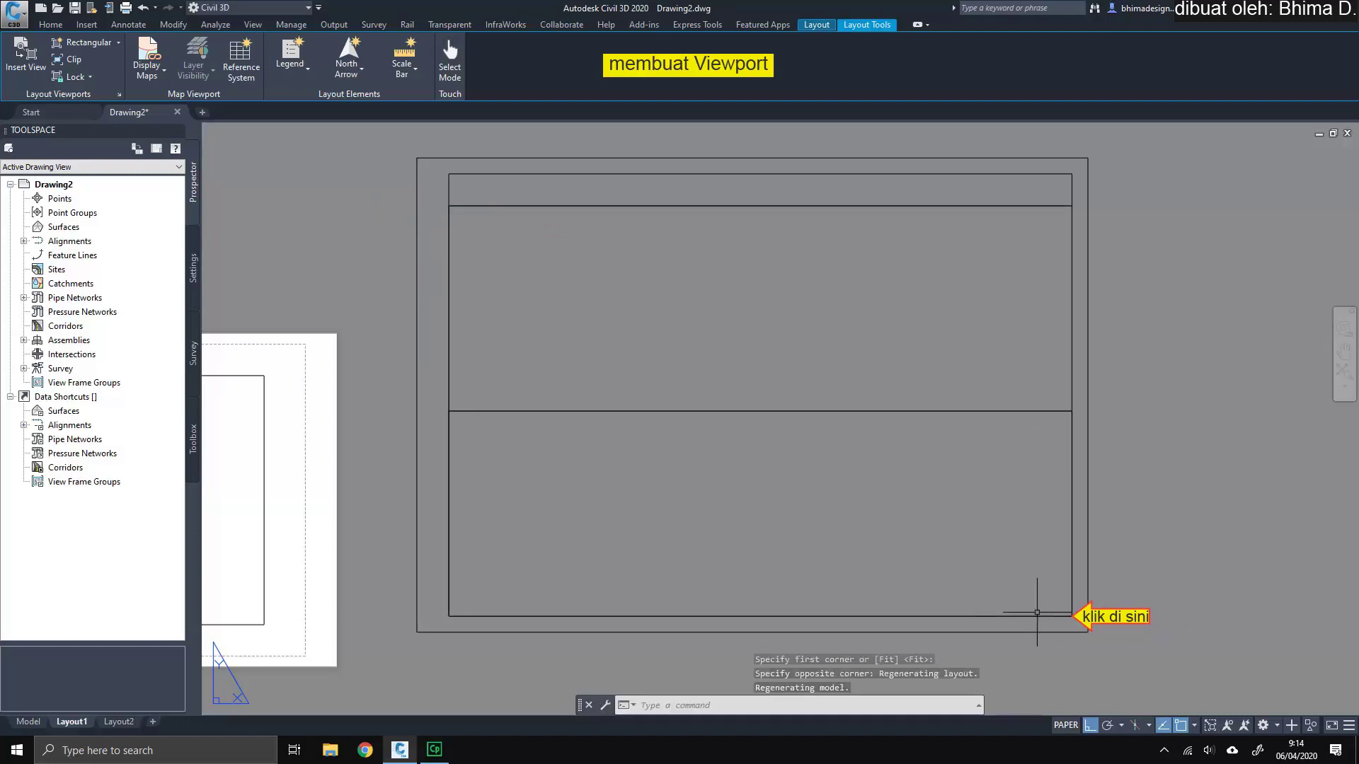
pyautogui.doubleClick(694, 319)
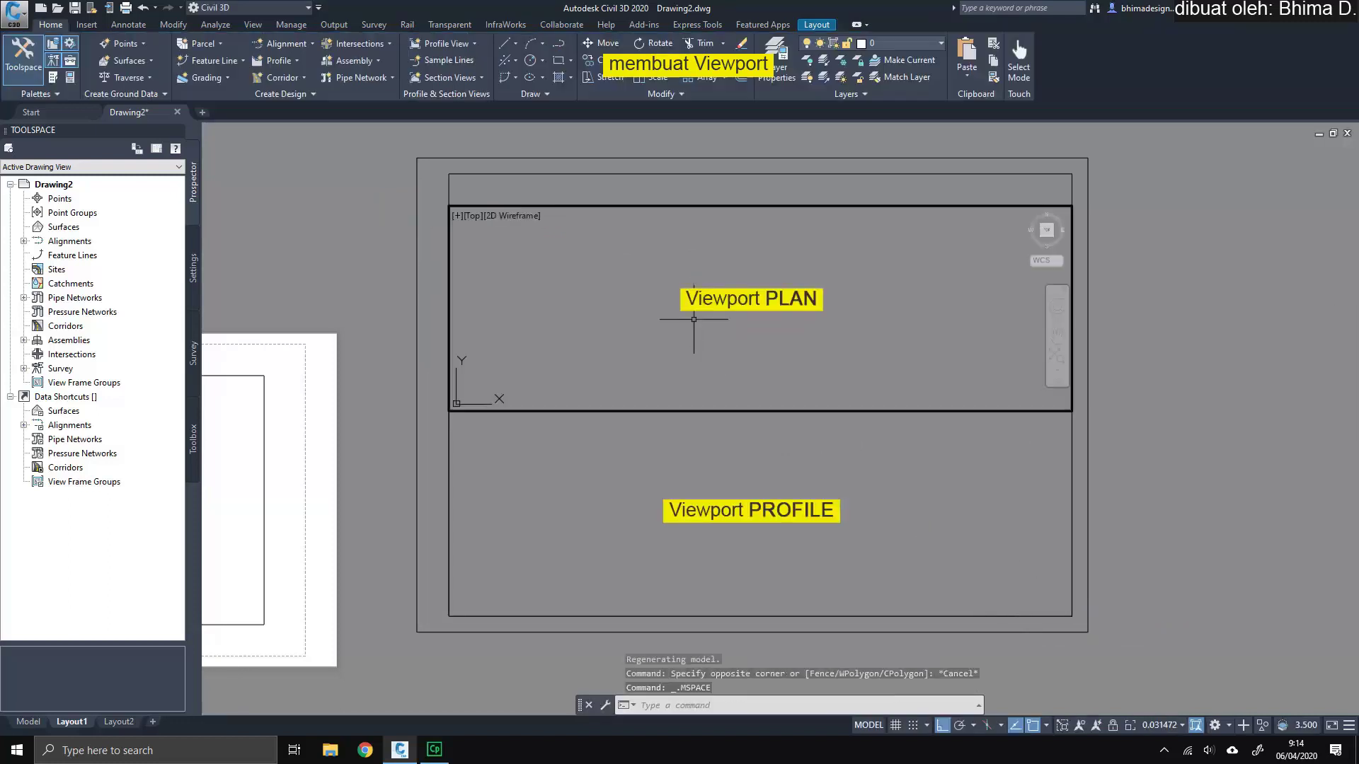
pyautogui.click(741, 470)
pyautogui.doubleClick(1158, 426)
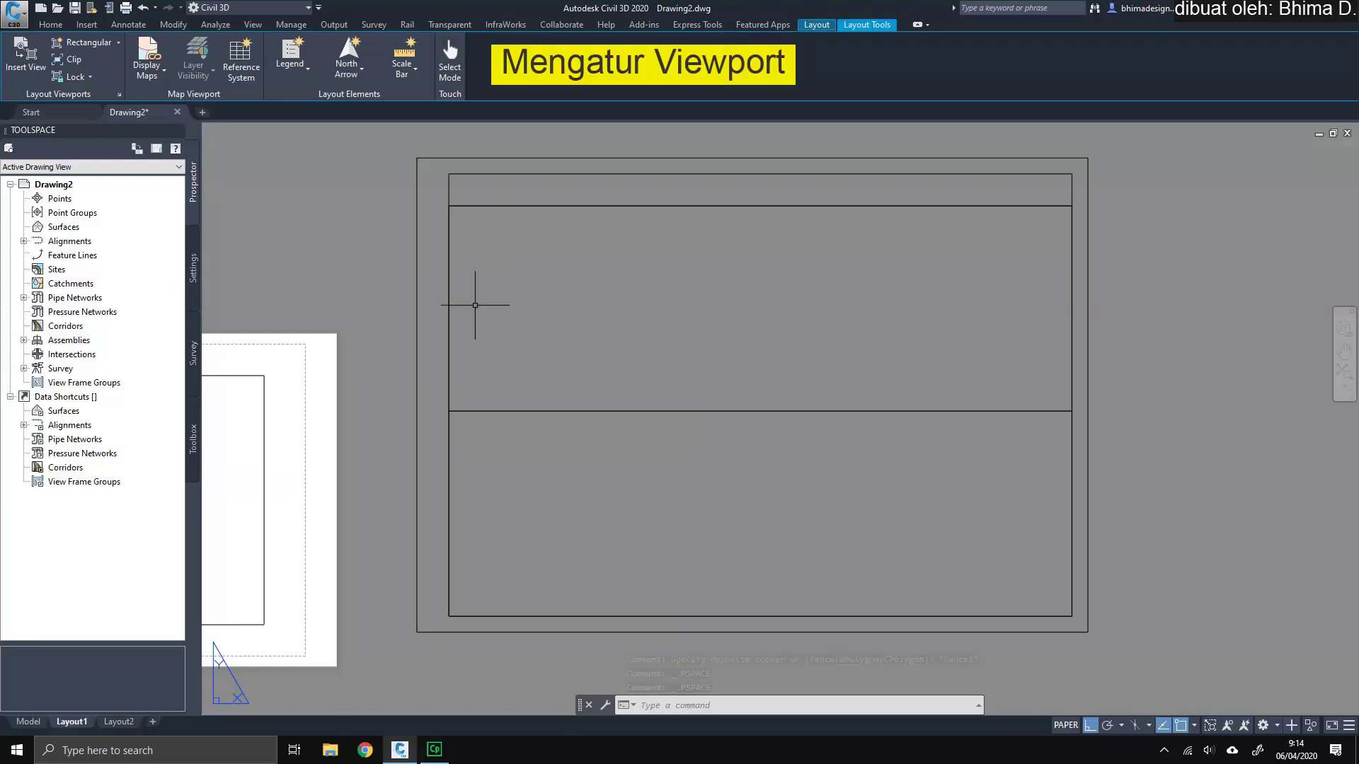
# Step: Open Properties and set the upper viewport's standard scale to 1:1000
pyautogui.write('p')
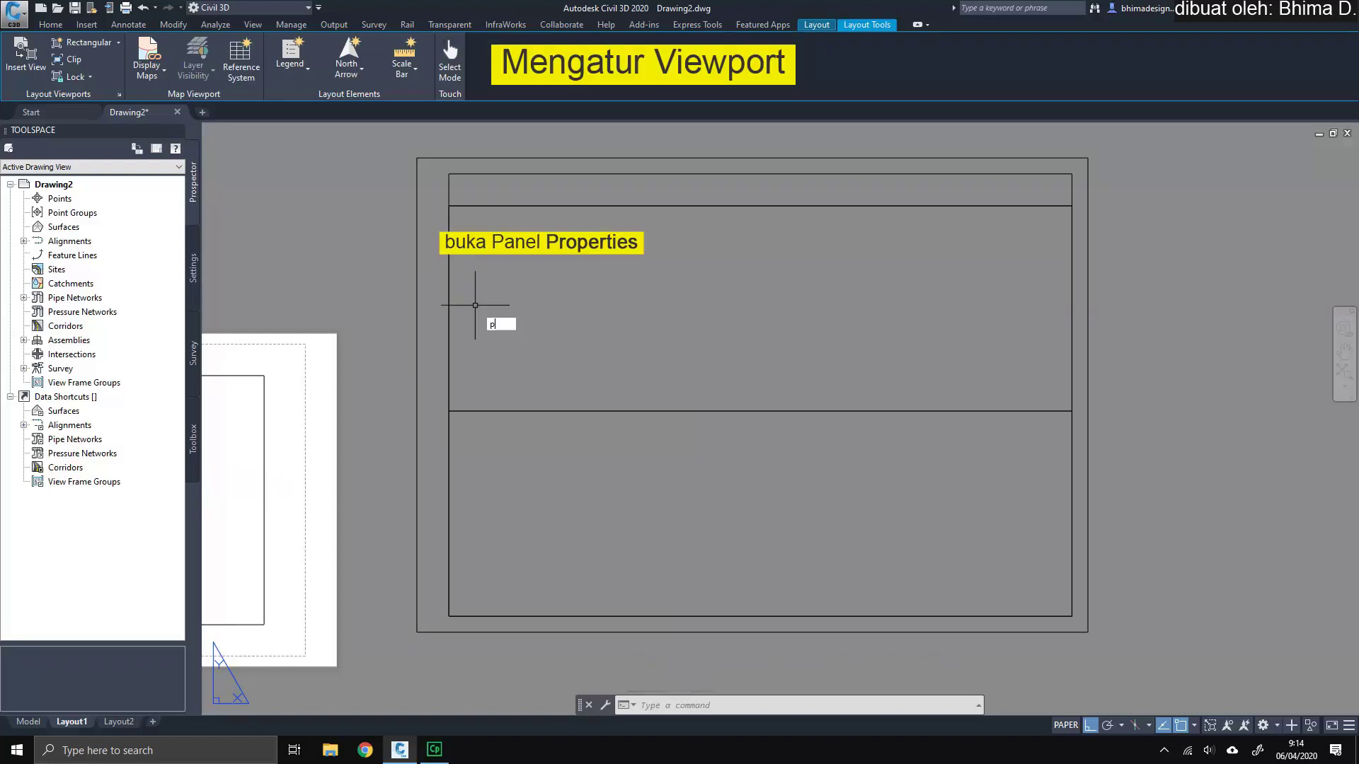
pyautogui.write('rop')
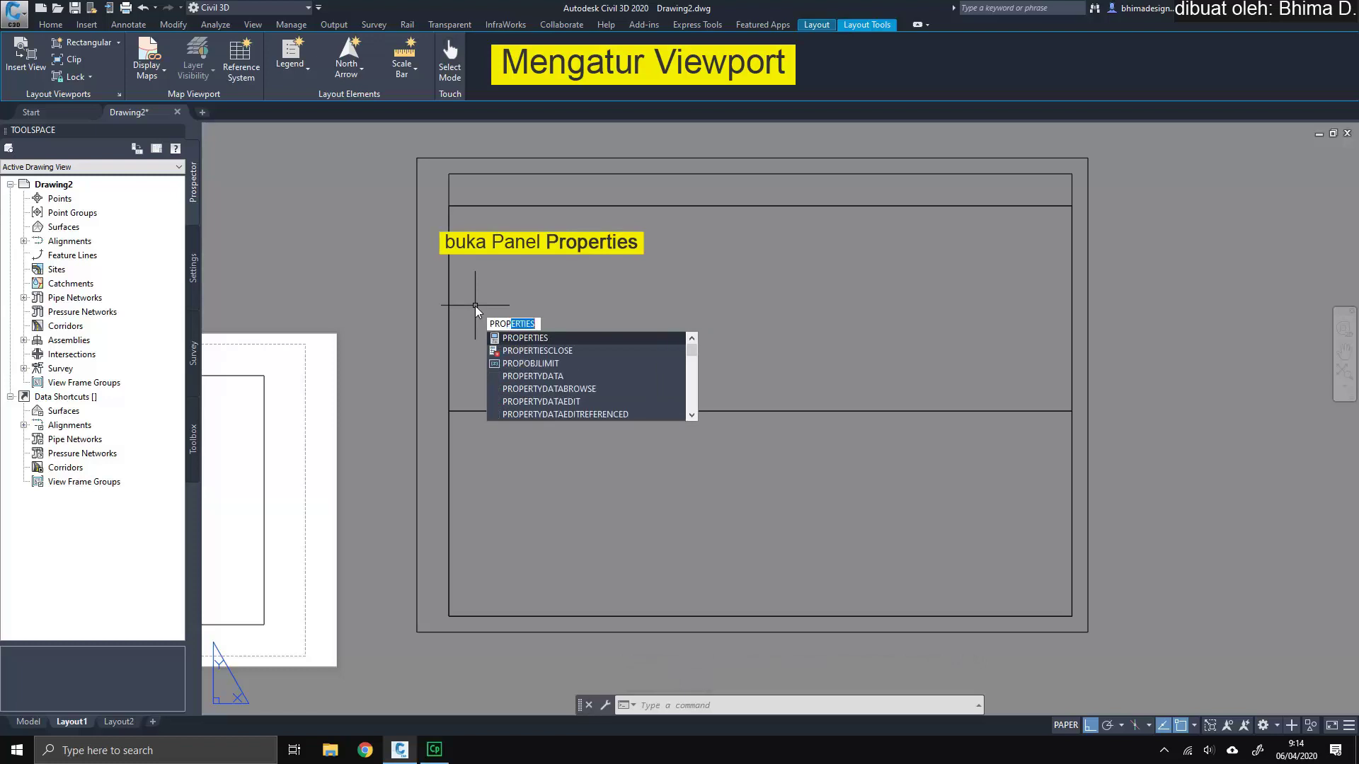
pyautogui.click(506, 340)
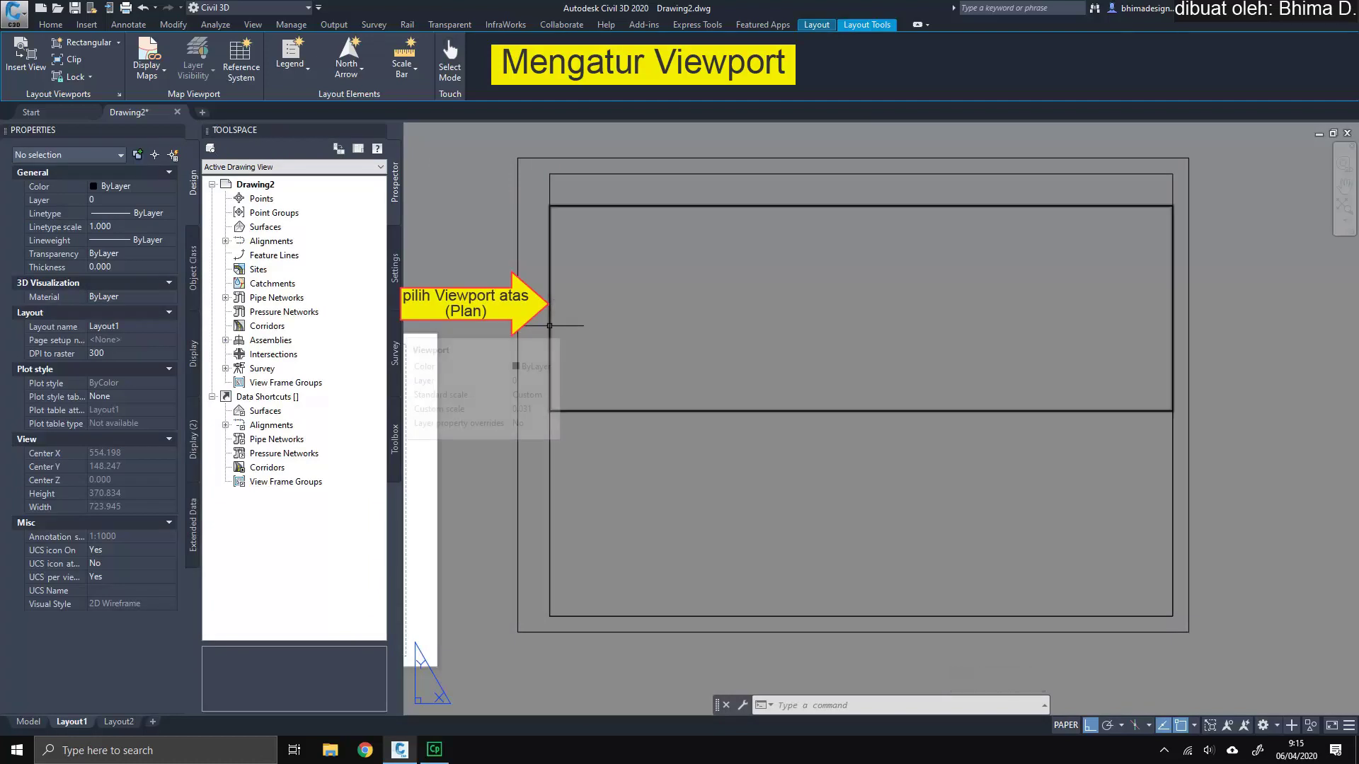
pyautogui.click(550, 326)
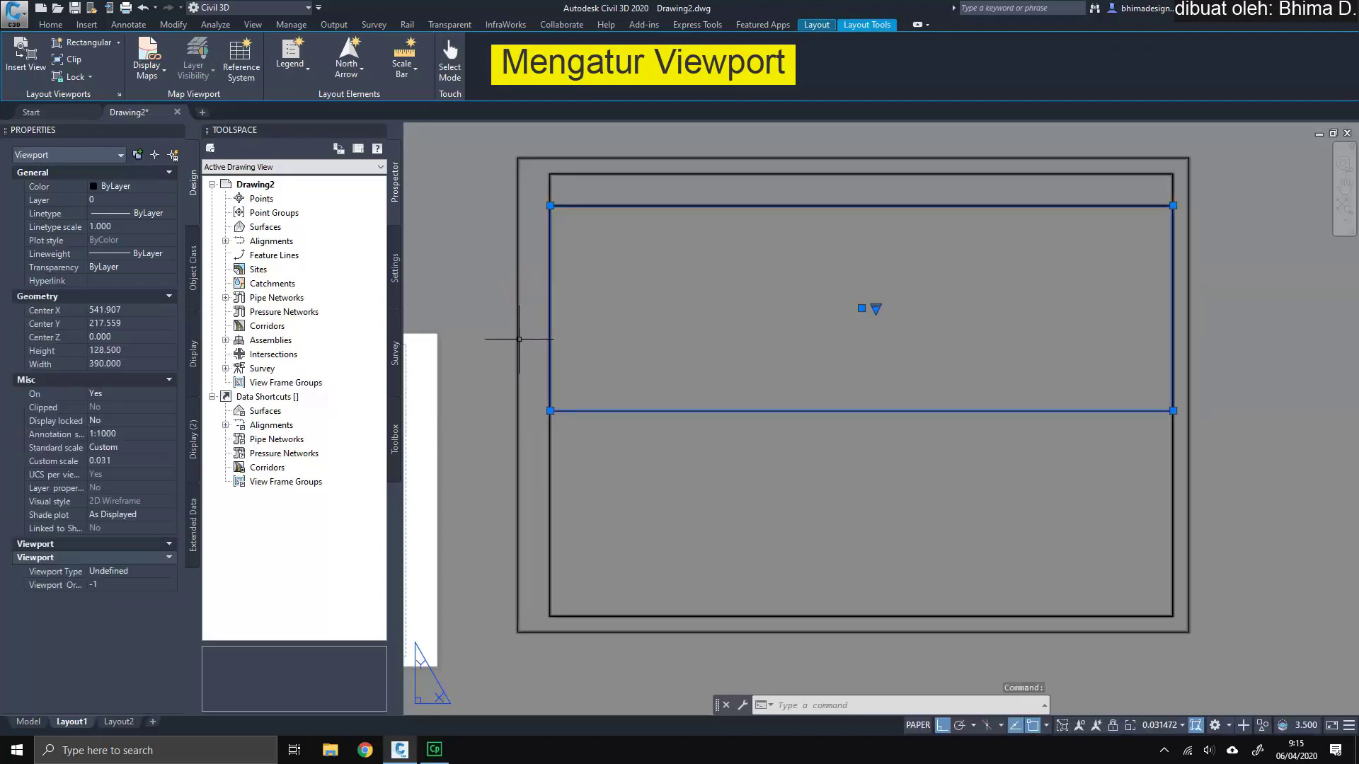
pyautogui.click(125, 446)
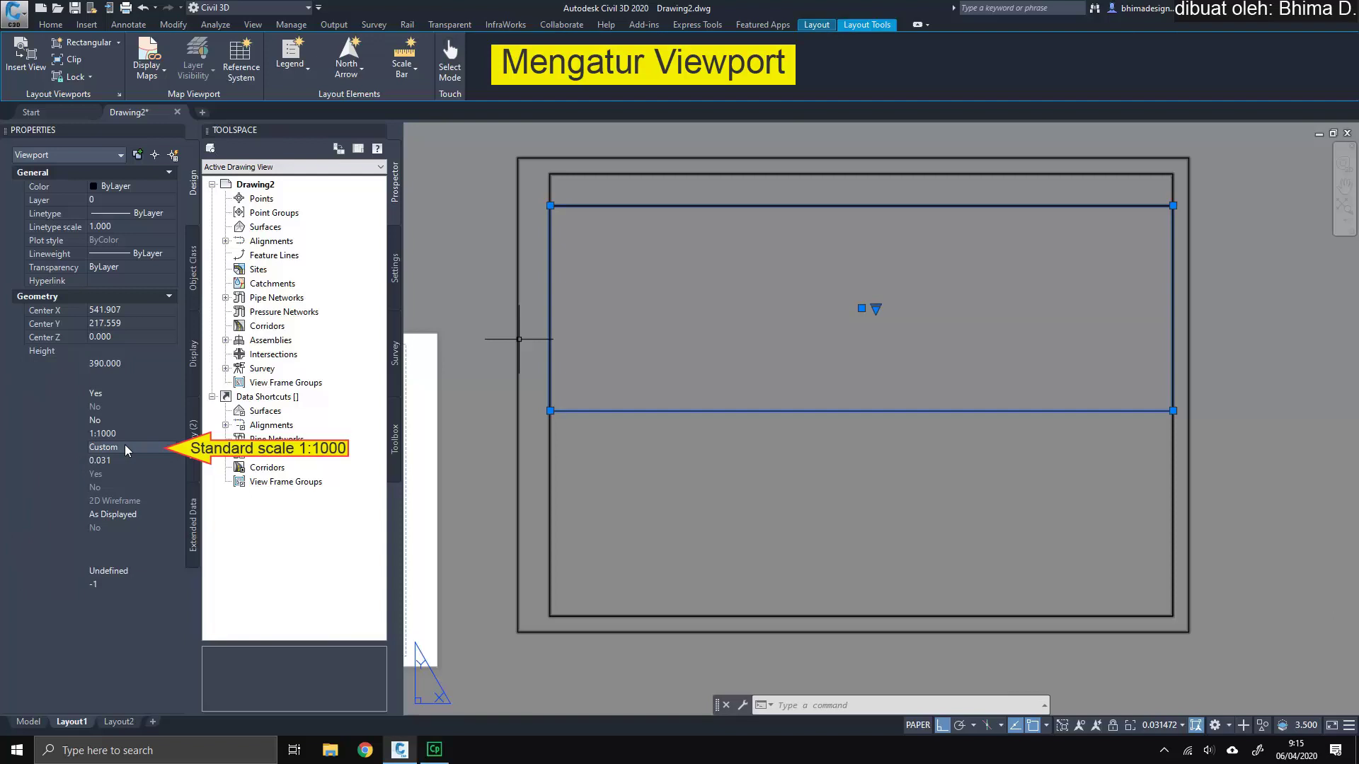
pyautogui.click(124, 446)
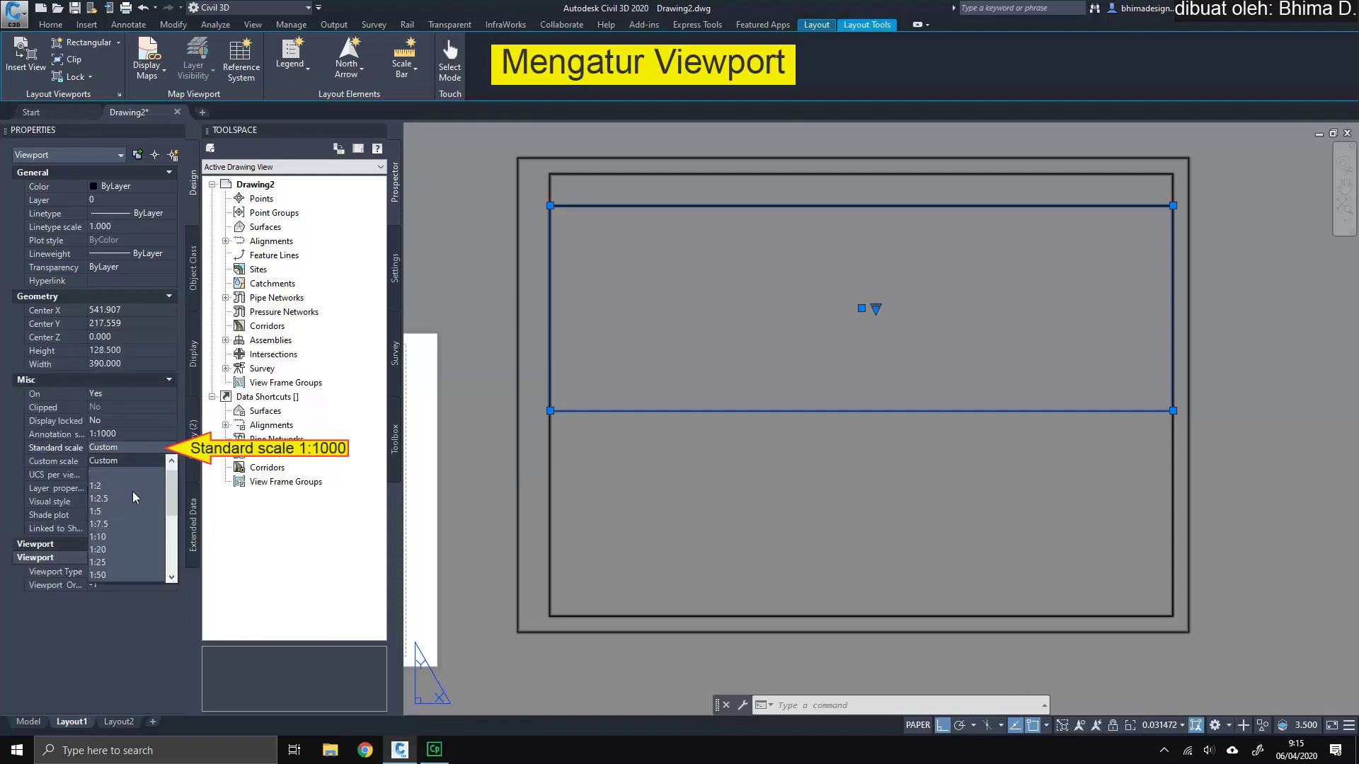
pyautogui.moveTo(176, 507); pyautogui.dragTo(177, 540)
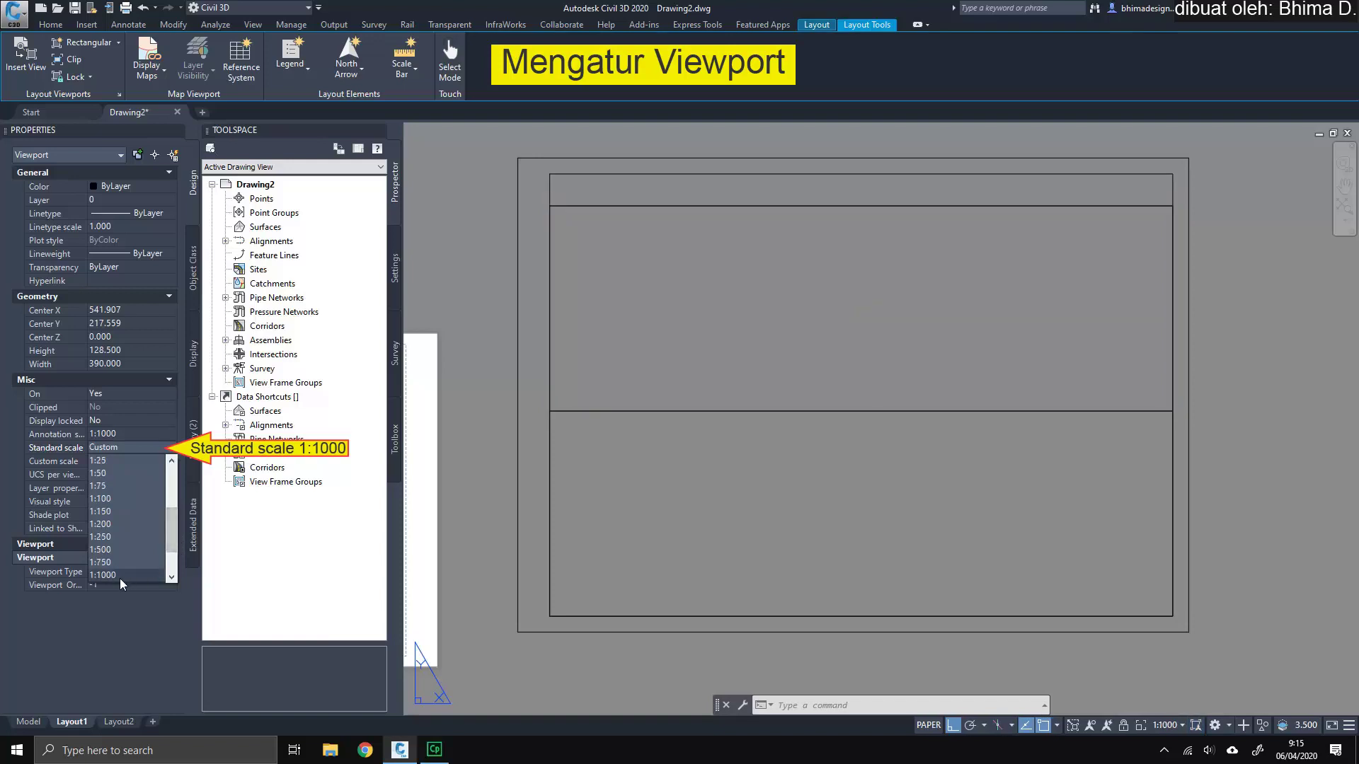
pyautogui.click(121, 574)
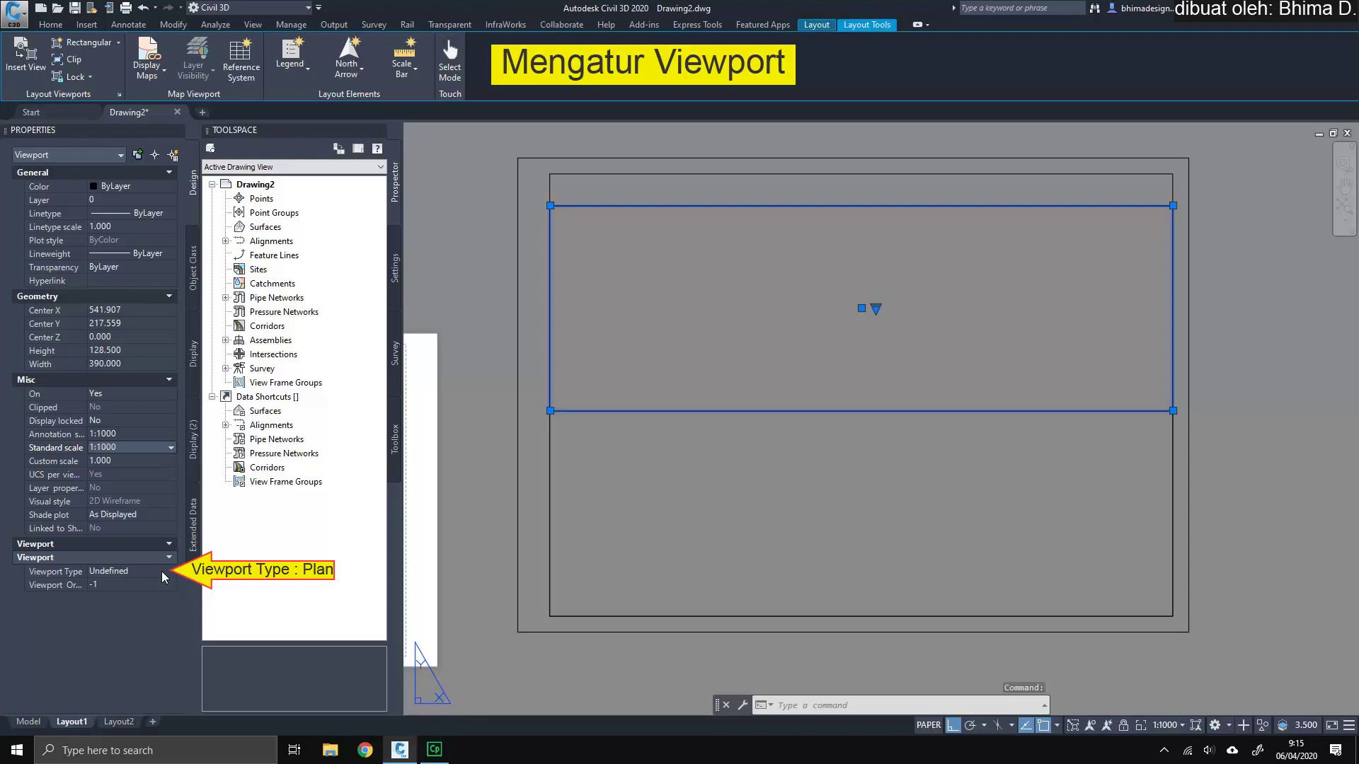
# Step: Set the upper viewport's type to Plan and lock its display
pyautogui.click(162, 571)
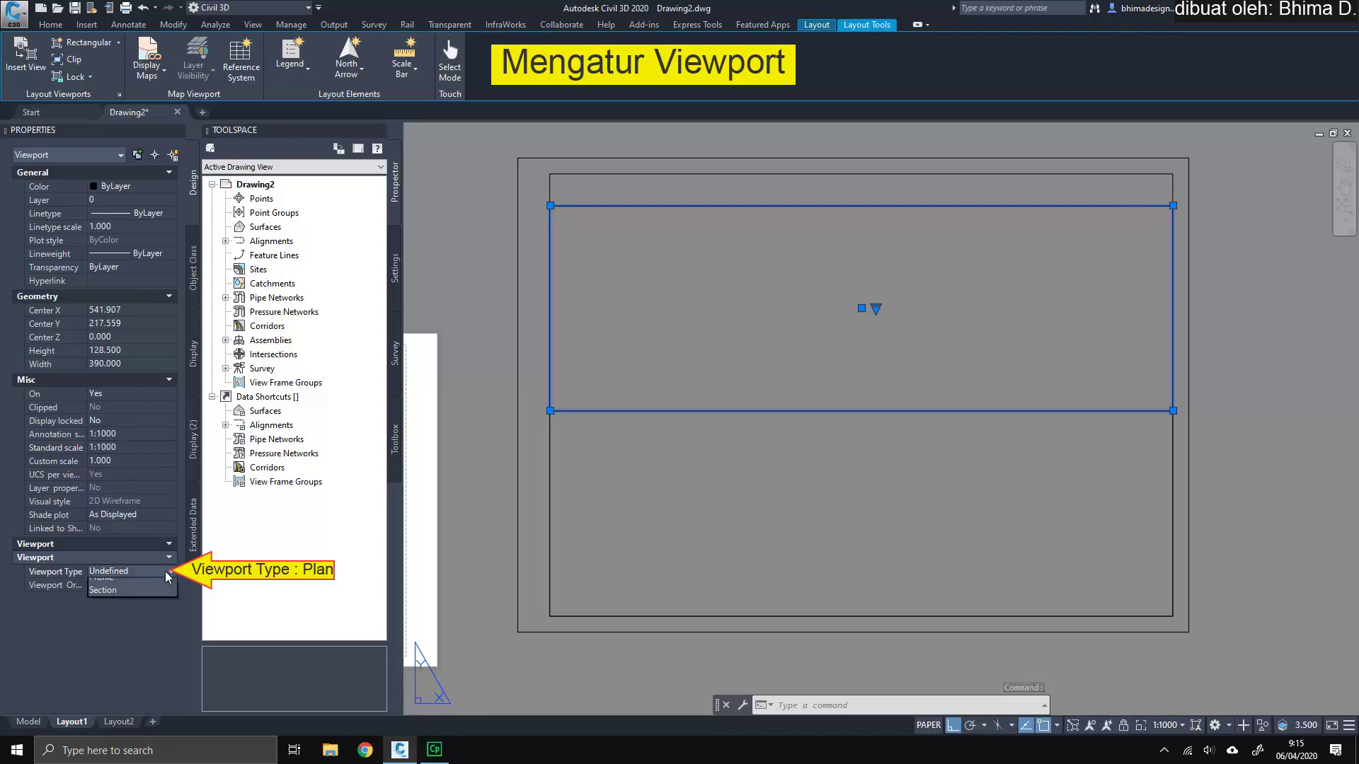
pyautogui.click(164, 571)
pyautogui.click(159, 594)
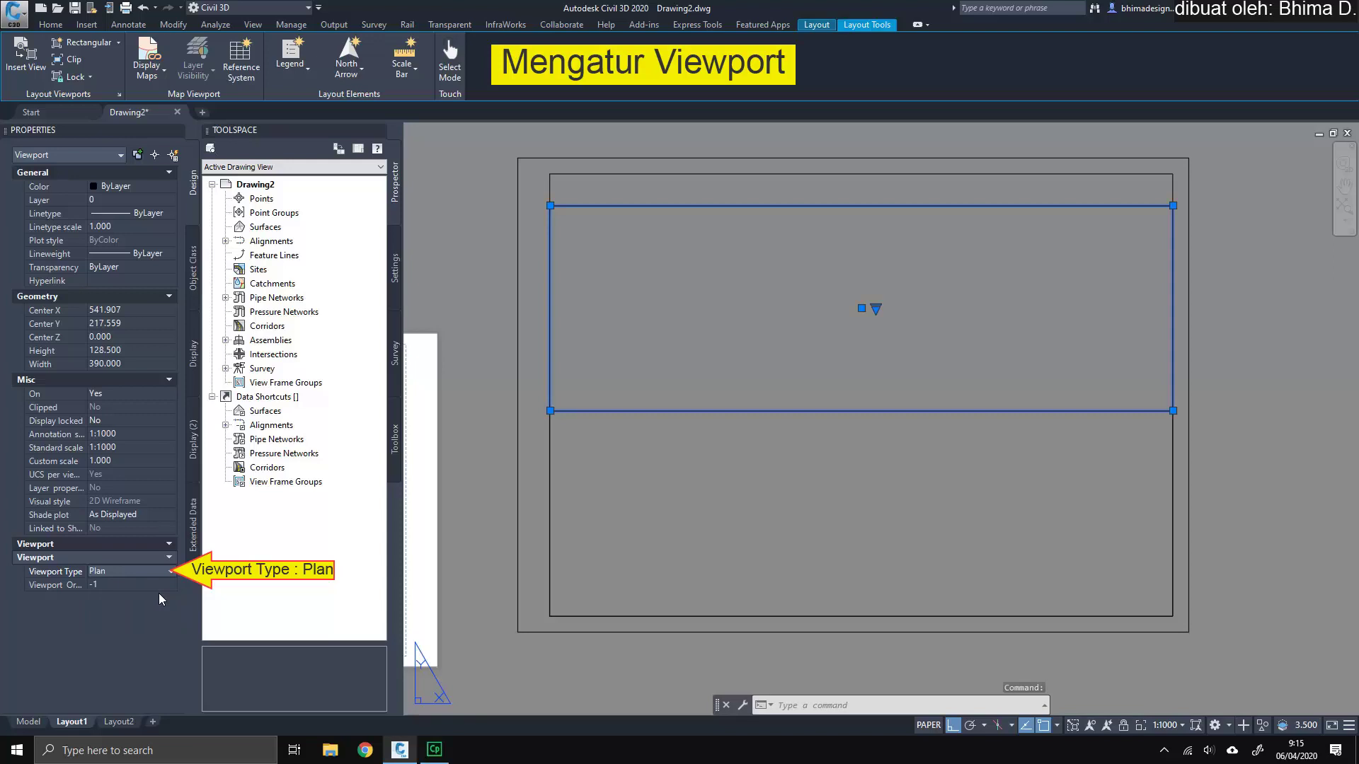
pyautogui.click(126, 419)
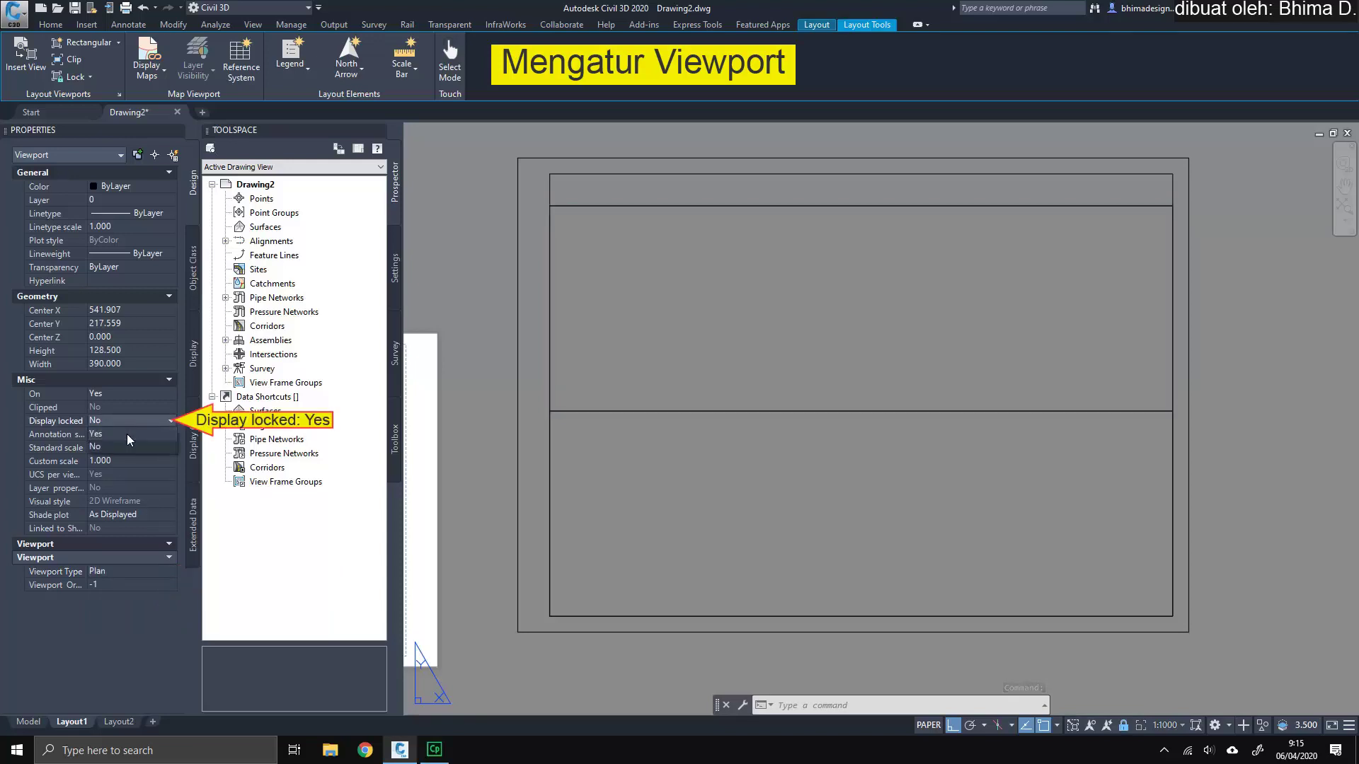
pyautogui.click(126, 435)
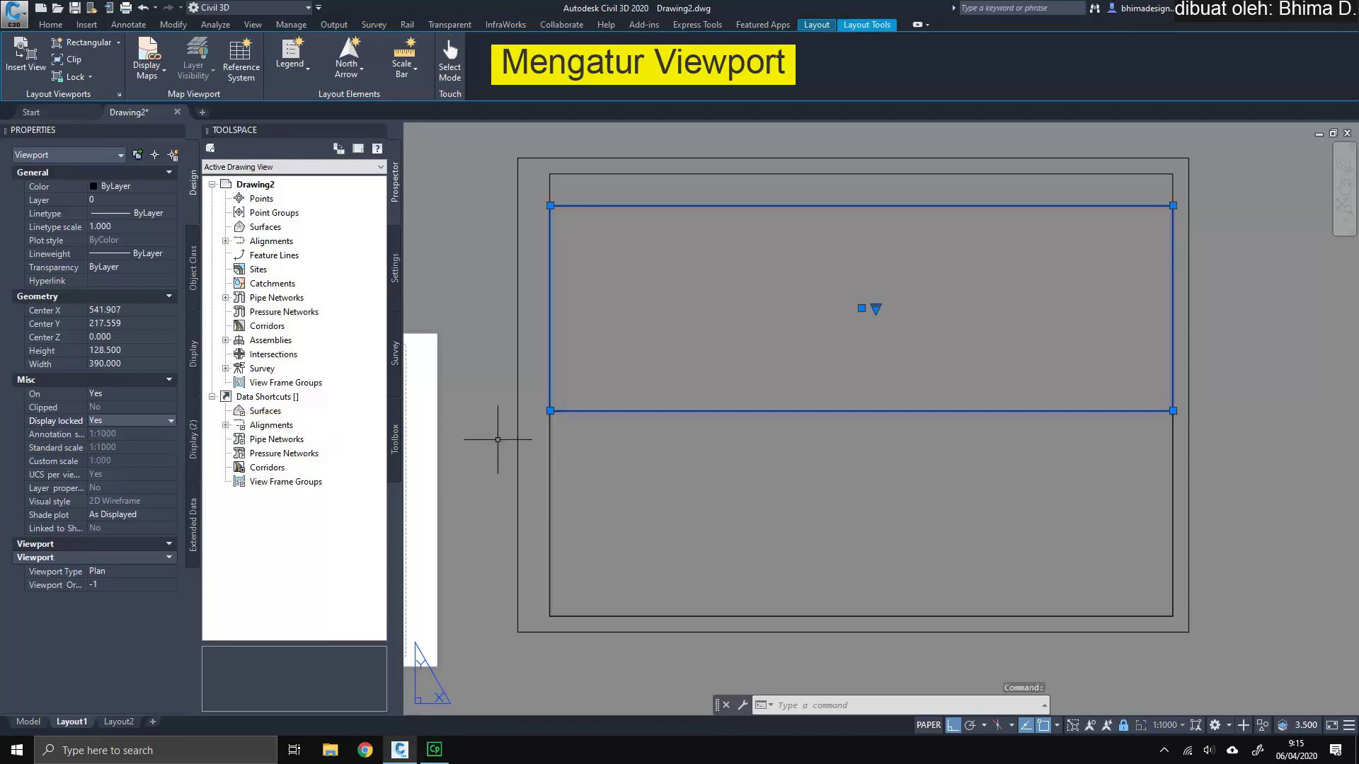
pyautogui.press('Escape')
# Step: Set the lower viewport's standard scale to 1:1000
pyautogui.click(549, 470)
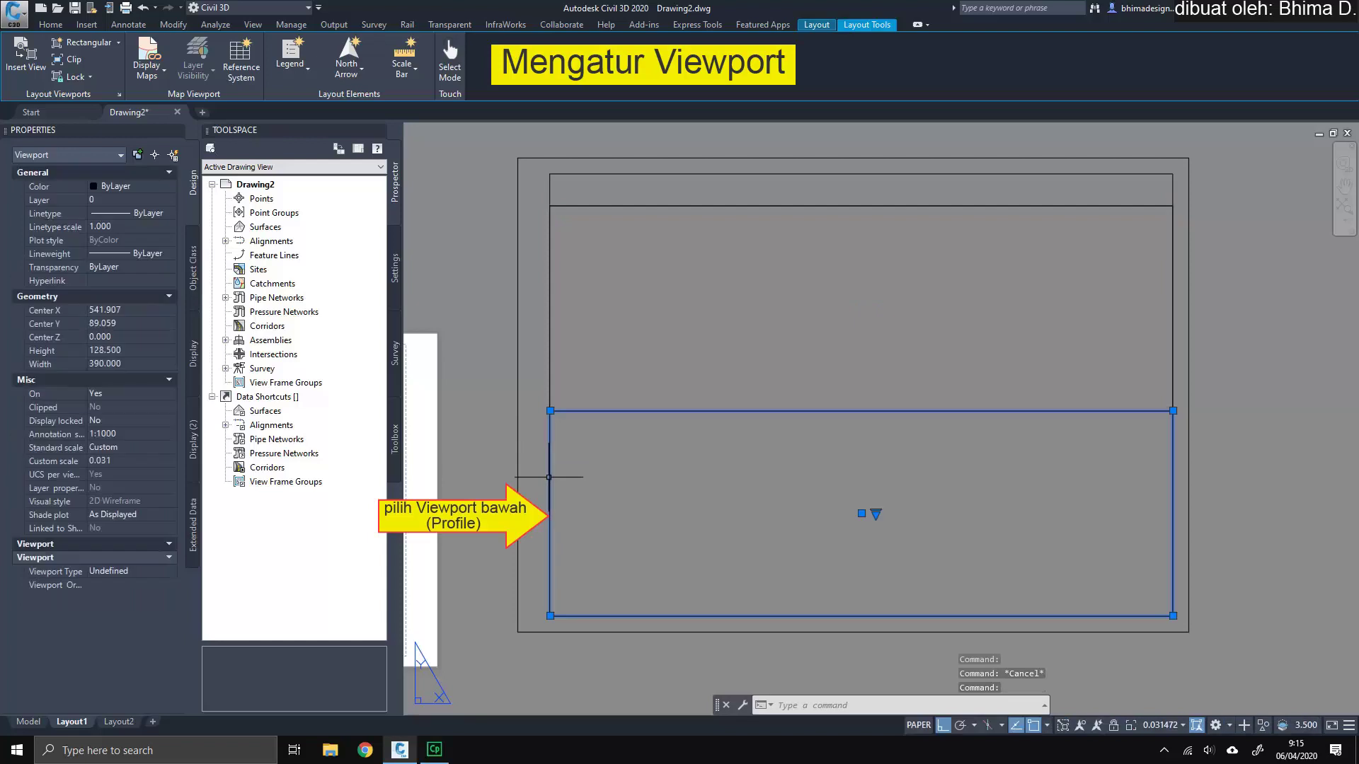
pyautogui.click(155, 448)
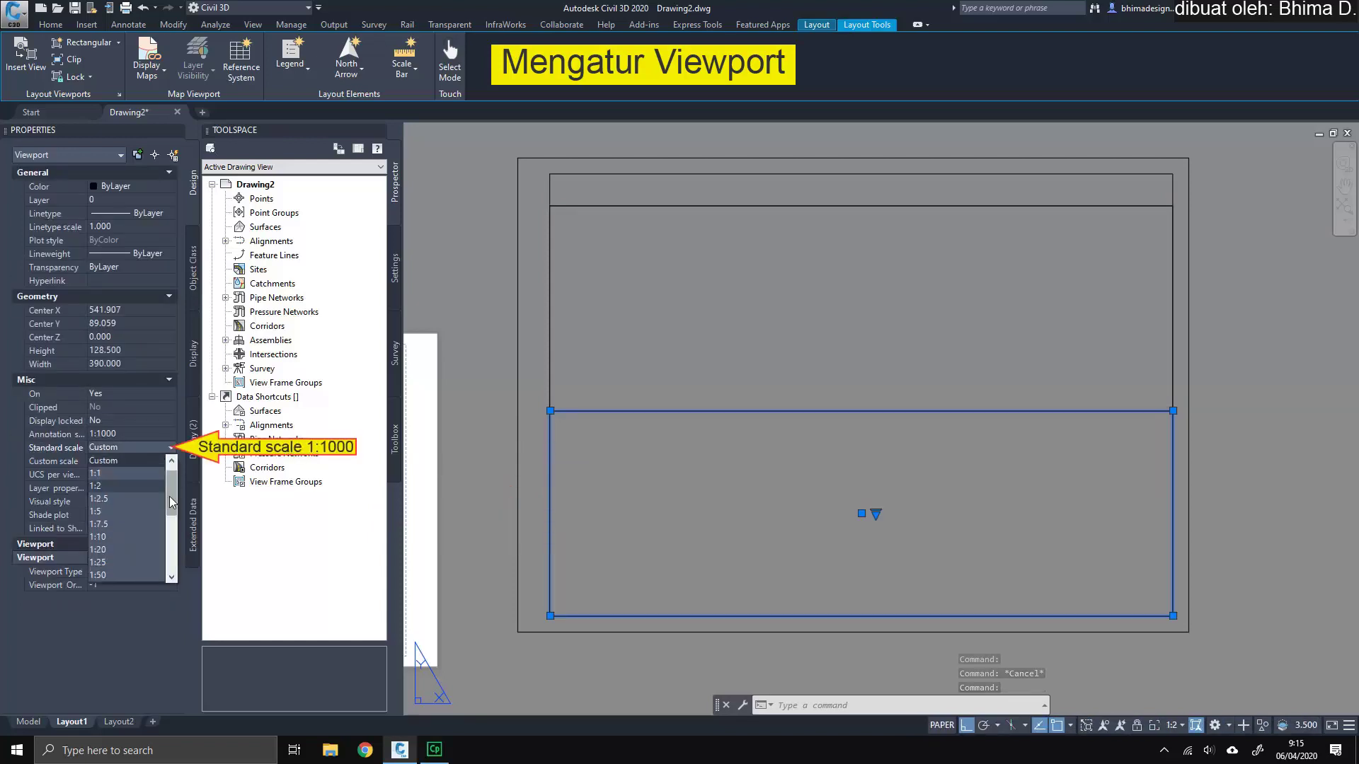
pyautogui.moveTo(172, 517); pyautogui.dragTo(172, 537)
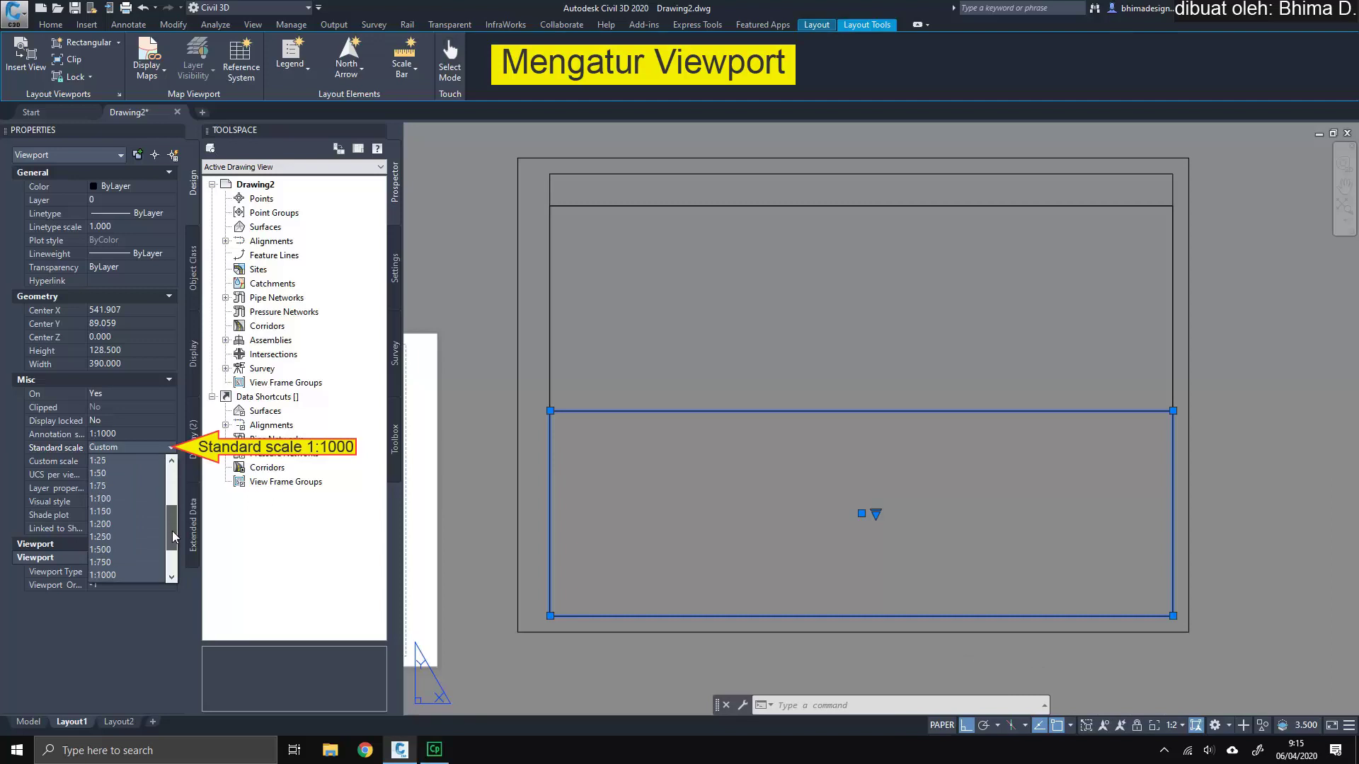
pyautogui.click(117, 562)
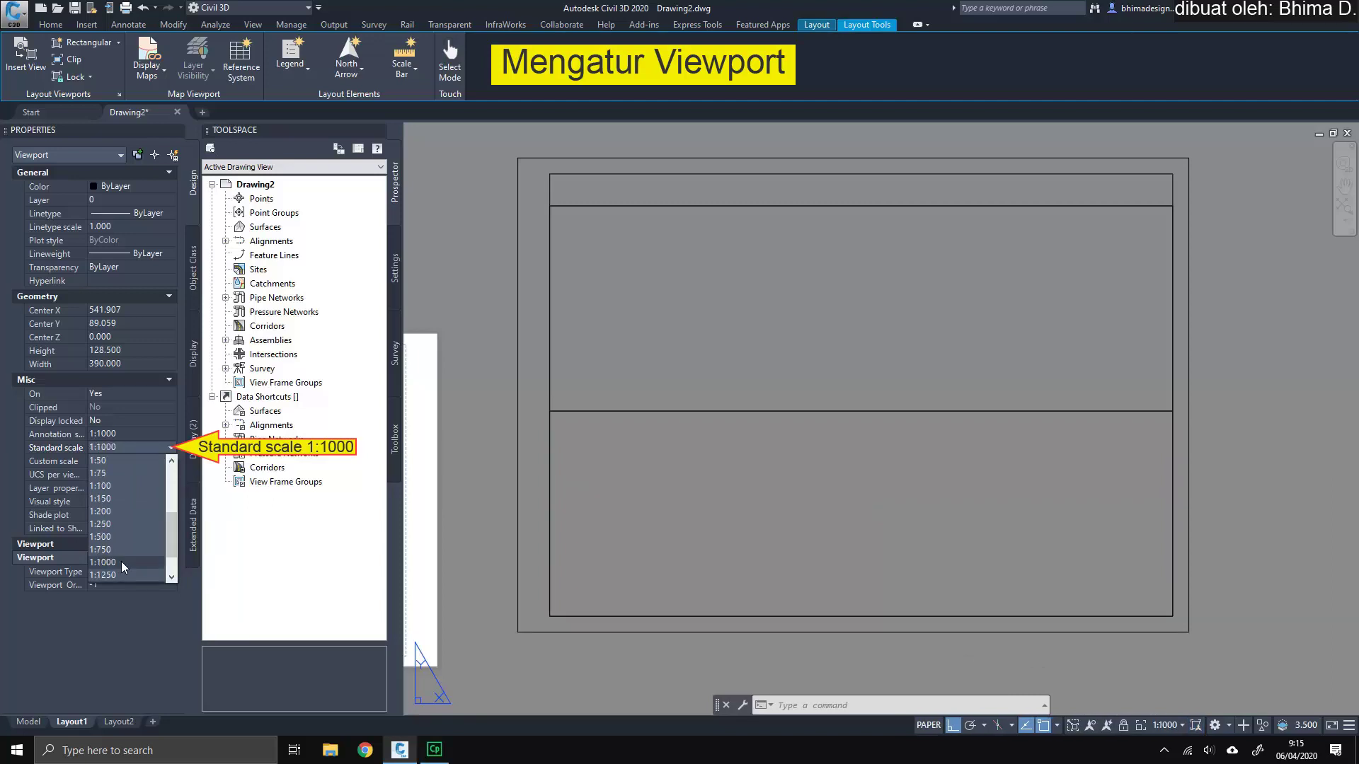
pyautogui.click(121, 562)
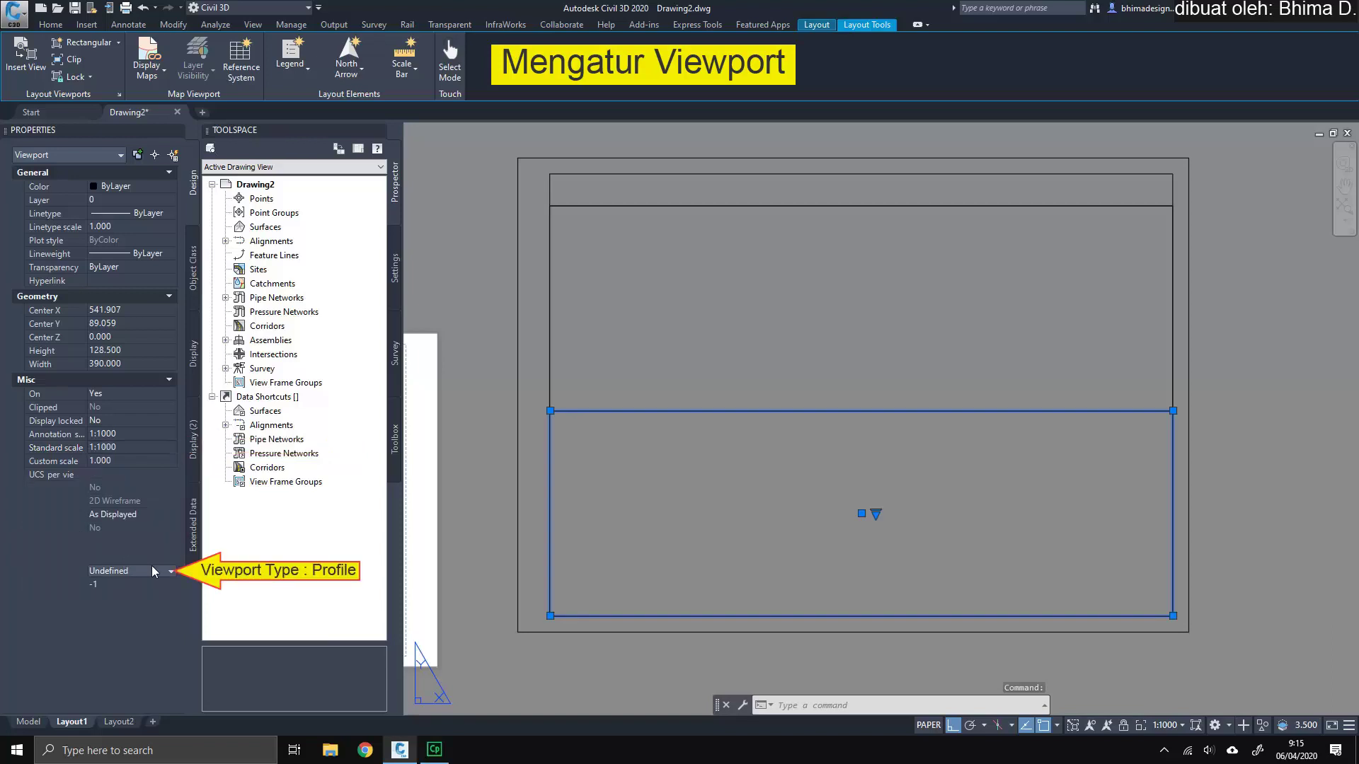
# Step: Make the lower viewport a Profile viewport with its display locked
pyautogui.click(171, 572)
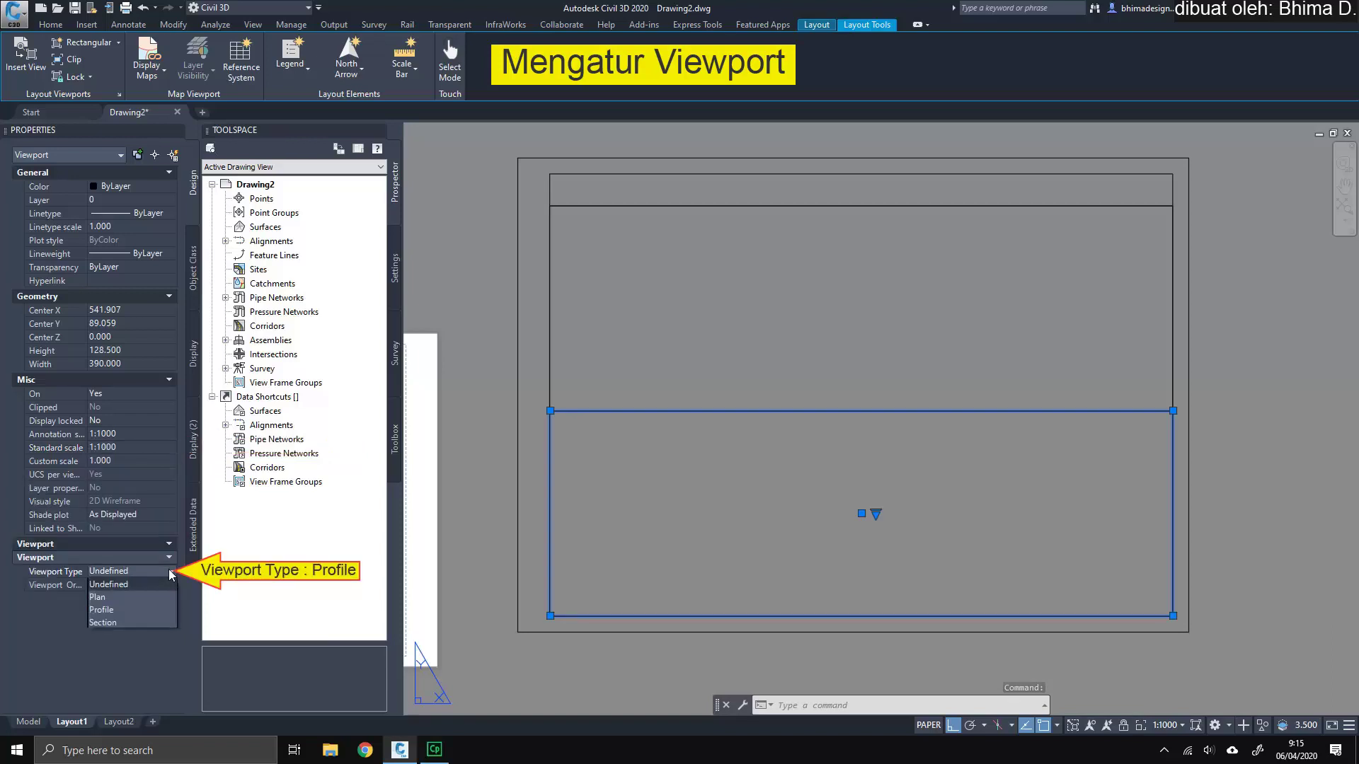
pyautogui.click(159, 607)
pyautogui.click(158, 609)
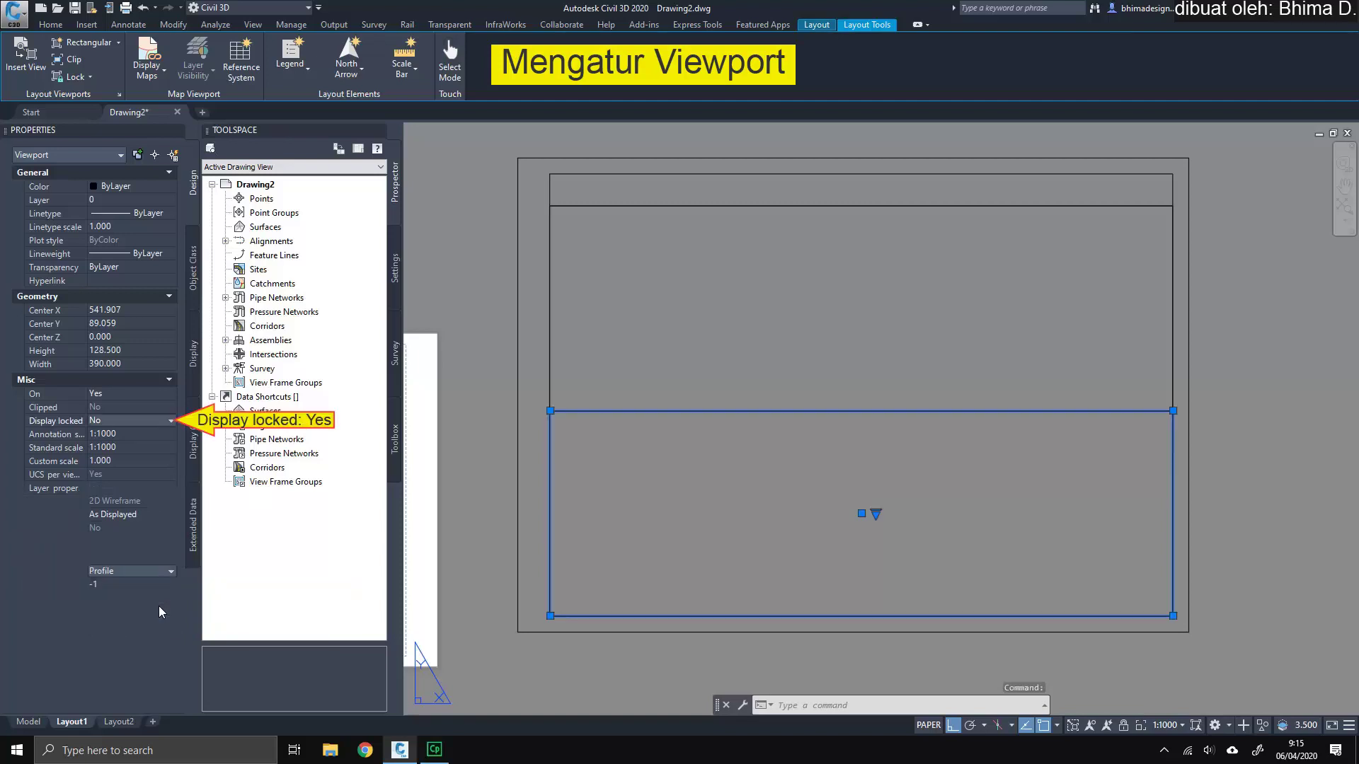
pyautogui.click(170, 422)
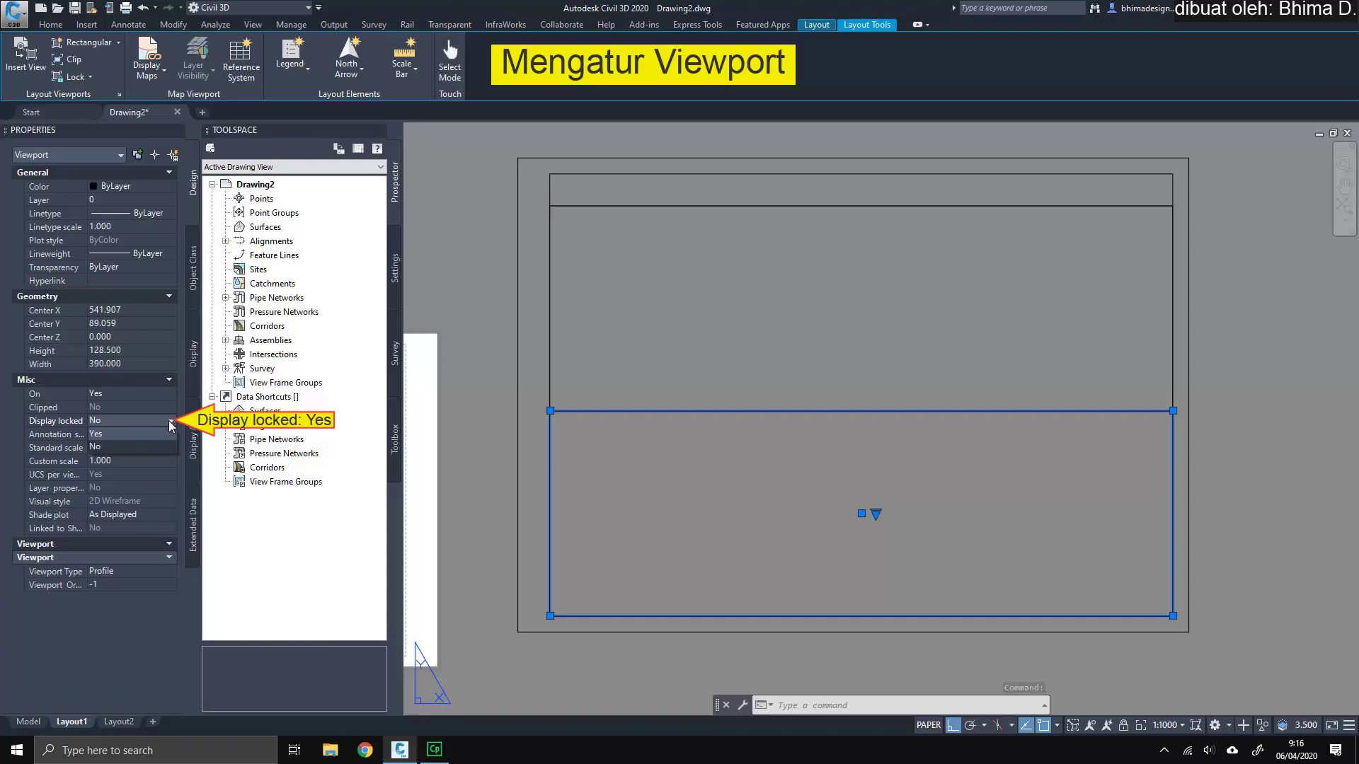
pyautogui.click(163, 434)
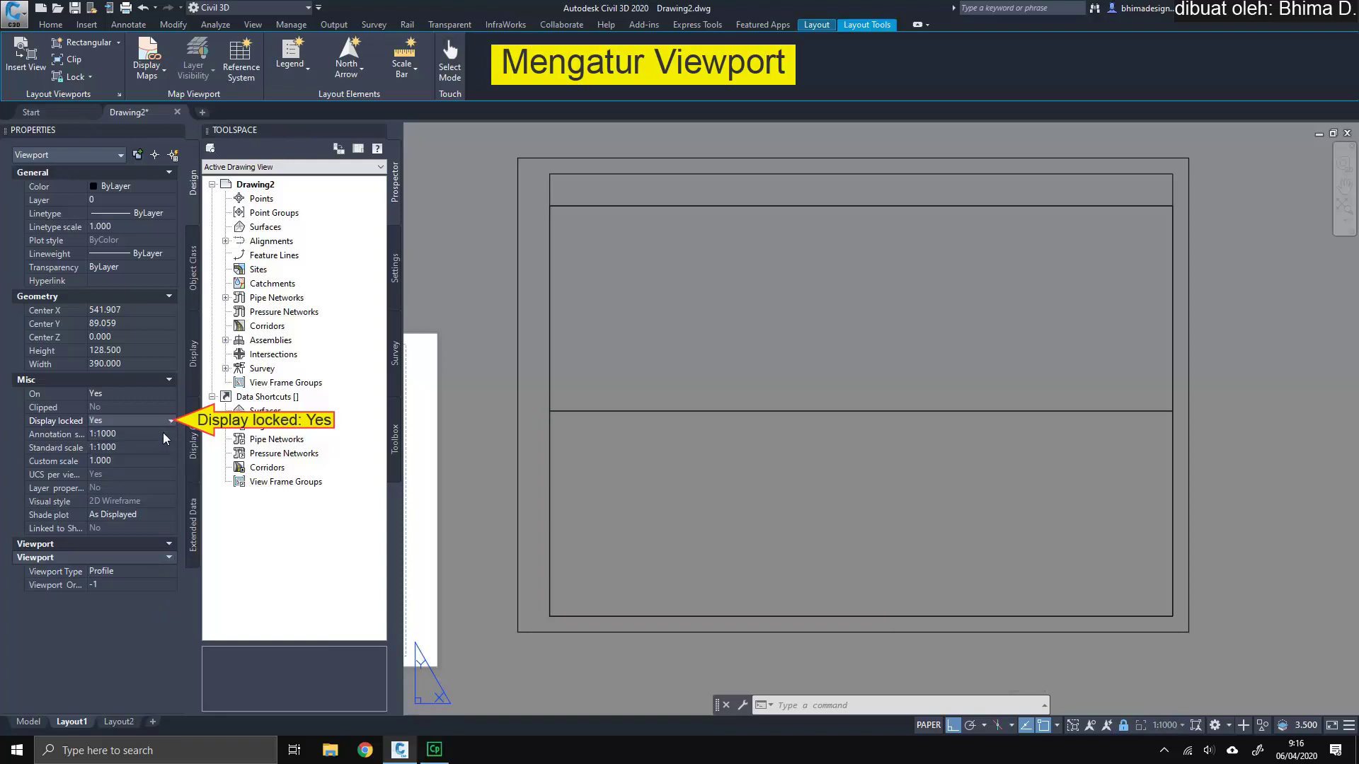
pyautogui.press('Escape')
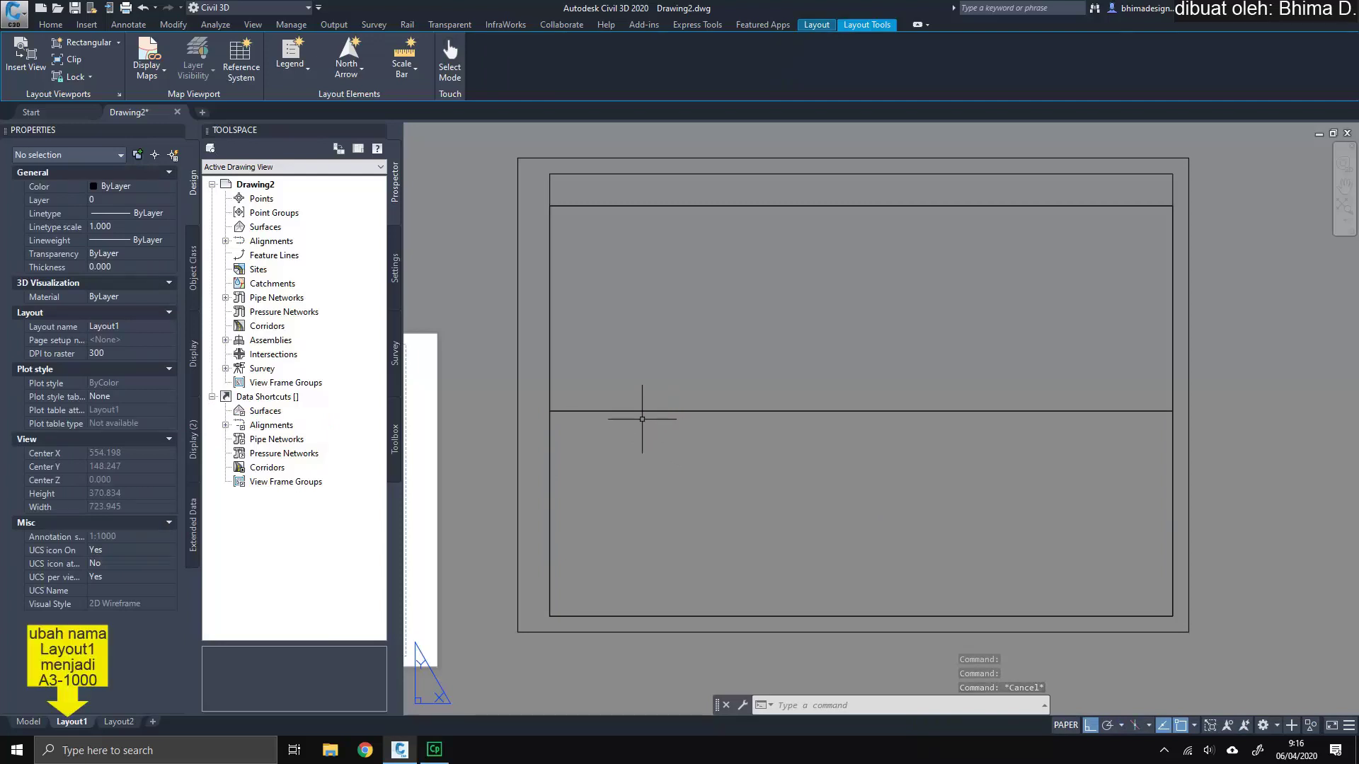
# Step: Rename the Layout1 tab to A3-1000
pyautogui.rightClick(88, 724)
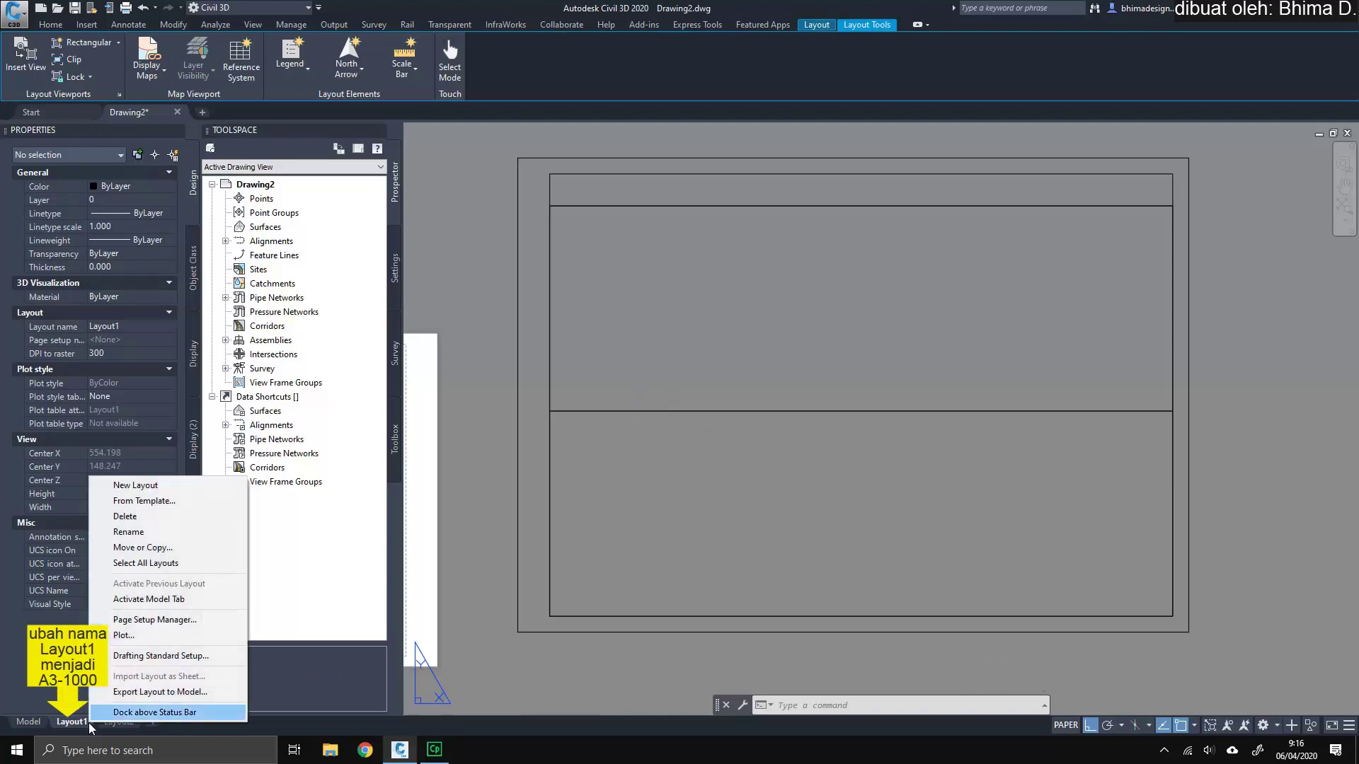
pyautogui.click(150, 537)
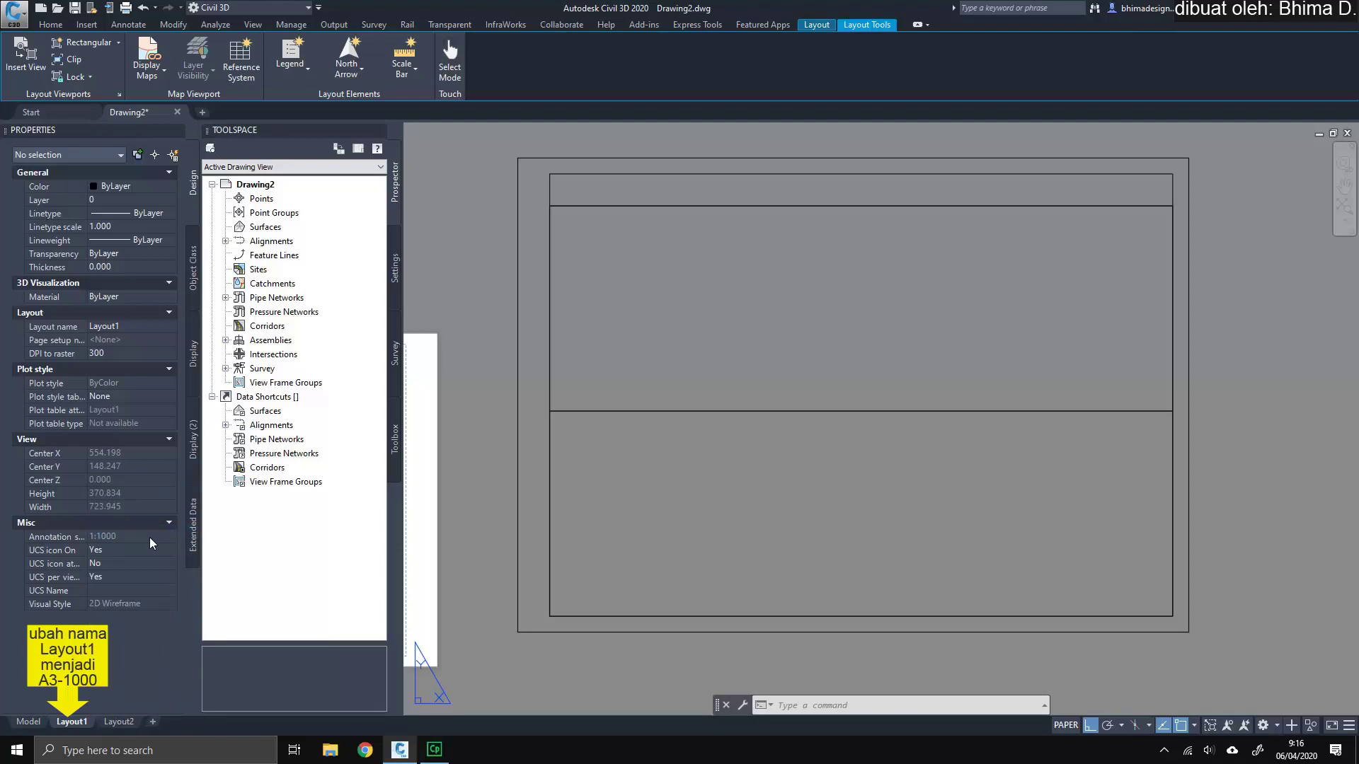
pyautogui.rightClick(92, 723)
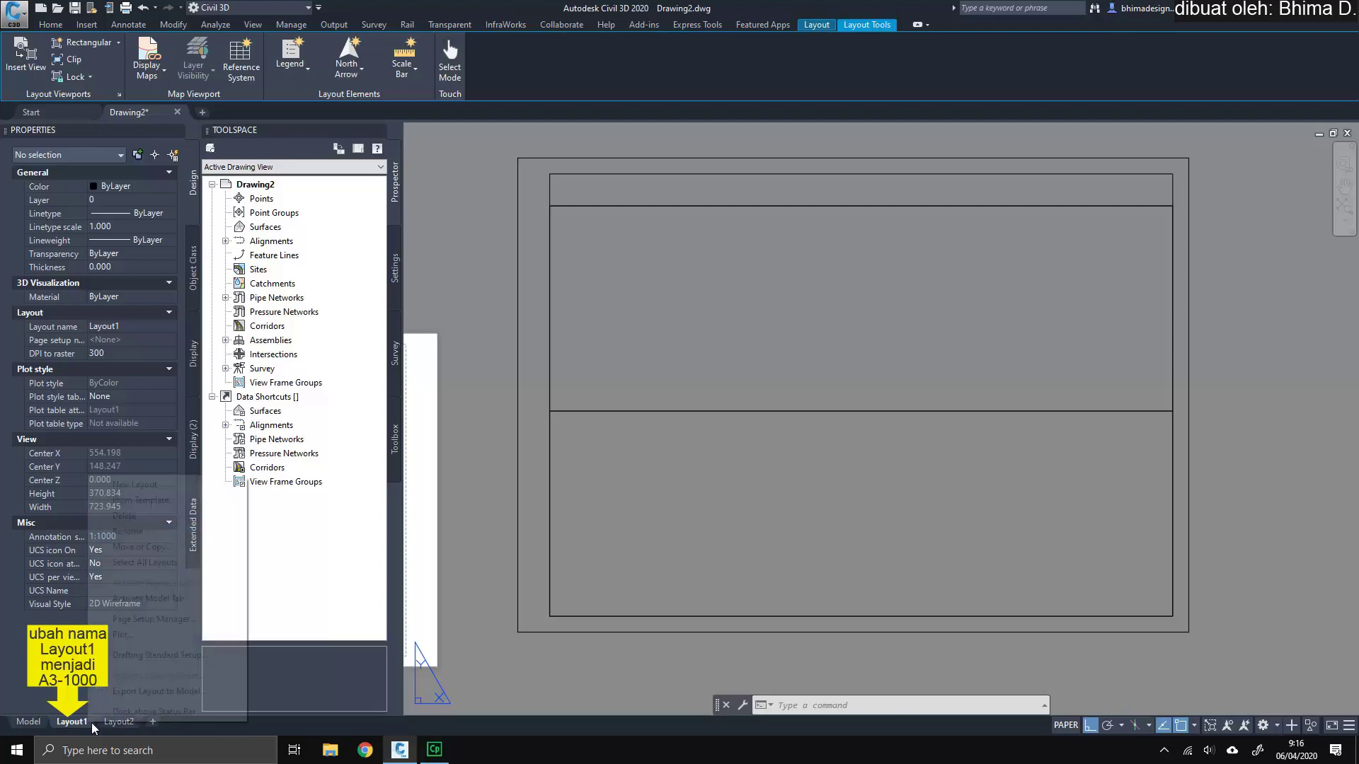
pyautogui.rightClick(88, 721)
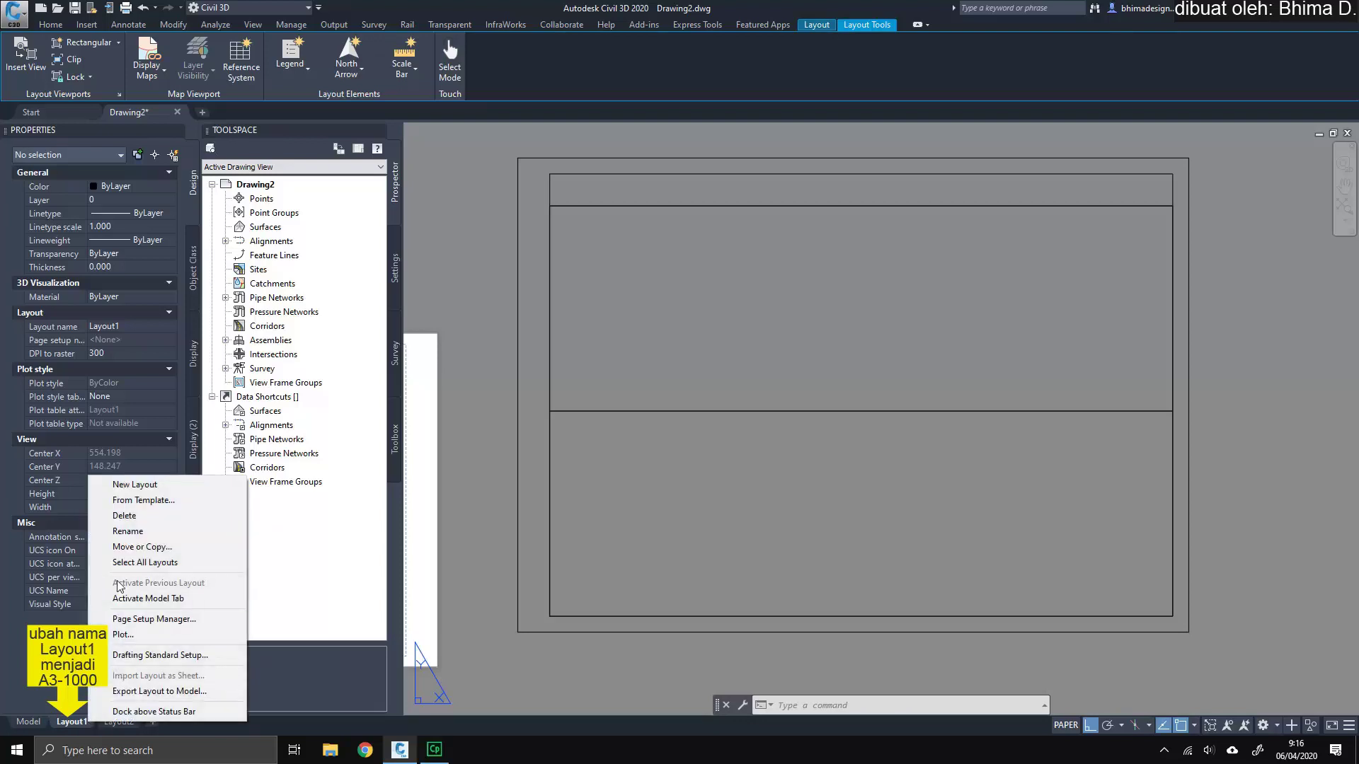
pyautogui.click(119, 536)
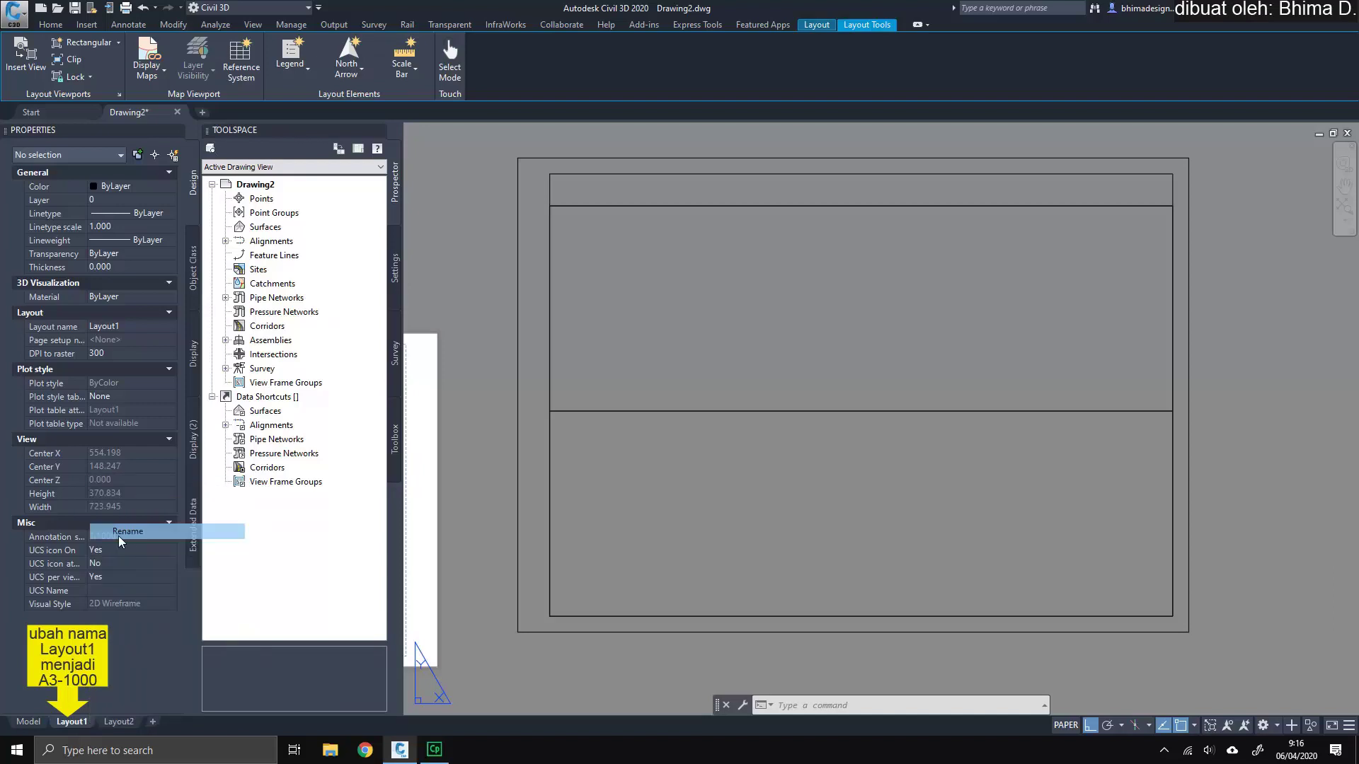
pyautogui.write('A')
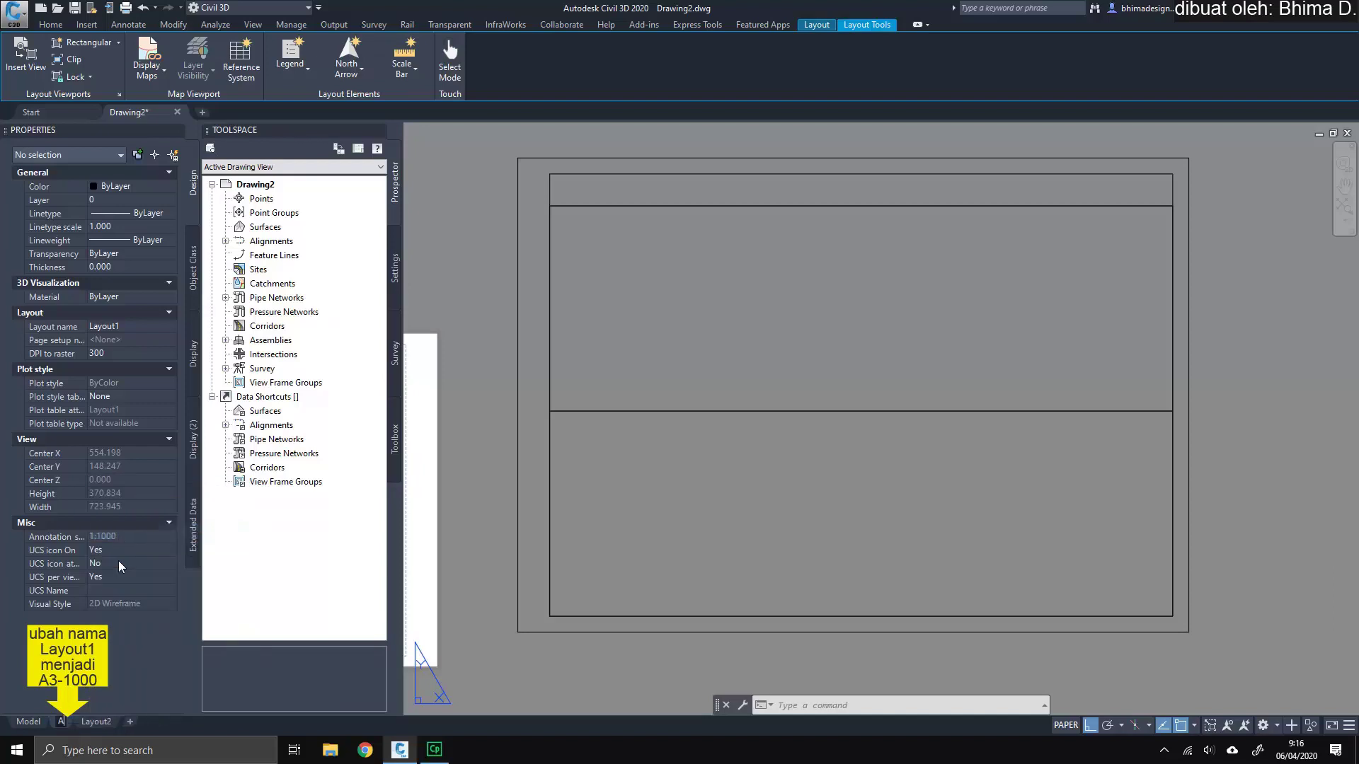
pyautogui.write('3')
pyautogui.write('-1000')
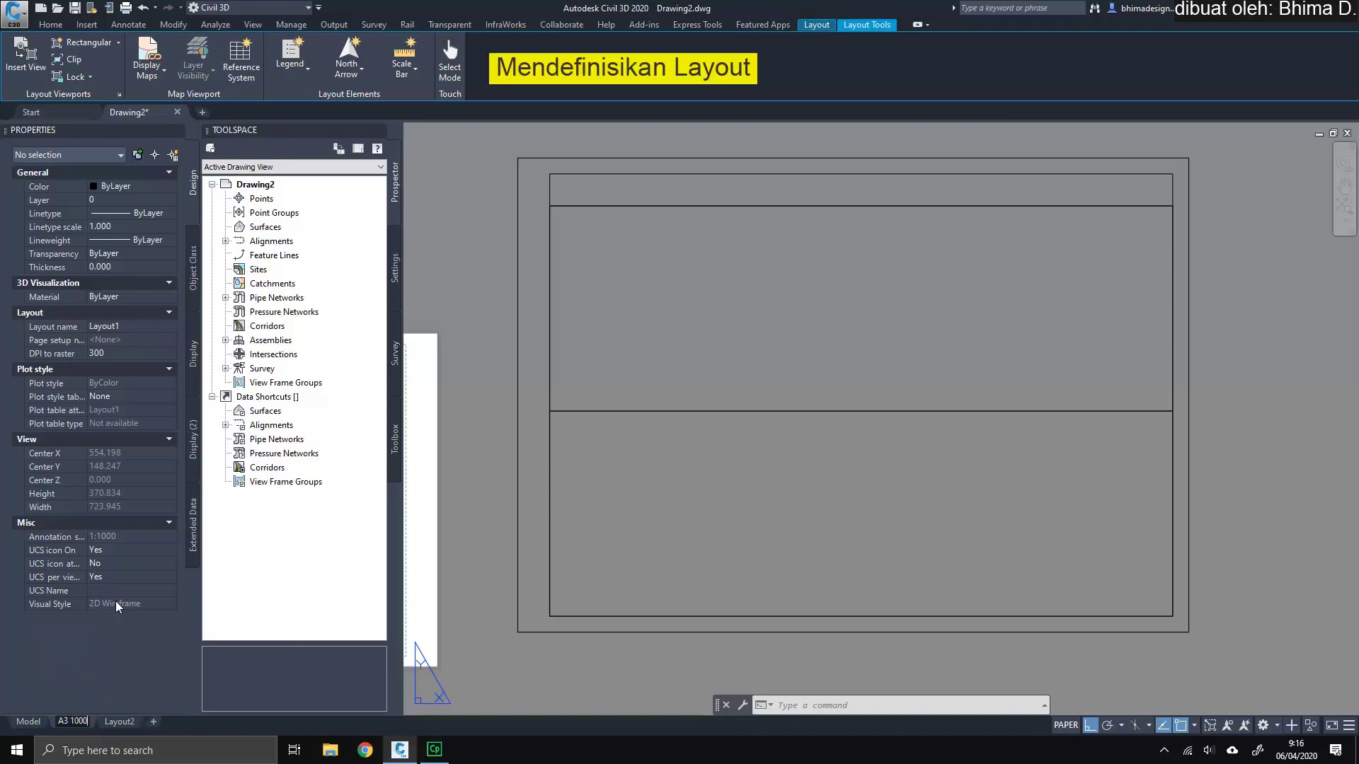
pyautogui.press('Return')
# Step: Open the Page Setup Manager for the A3 1000 layout and start modifying its page setup
pyautogui.rightClick(74, 722)
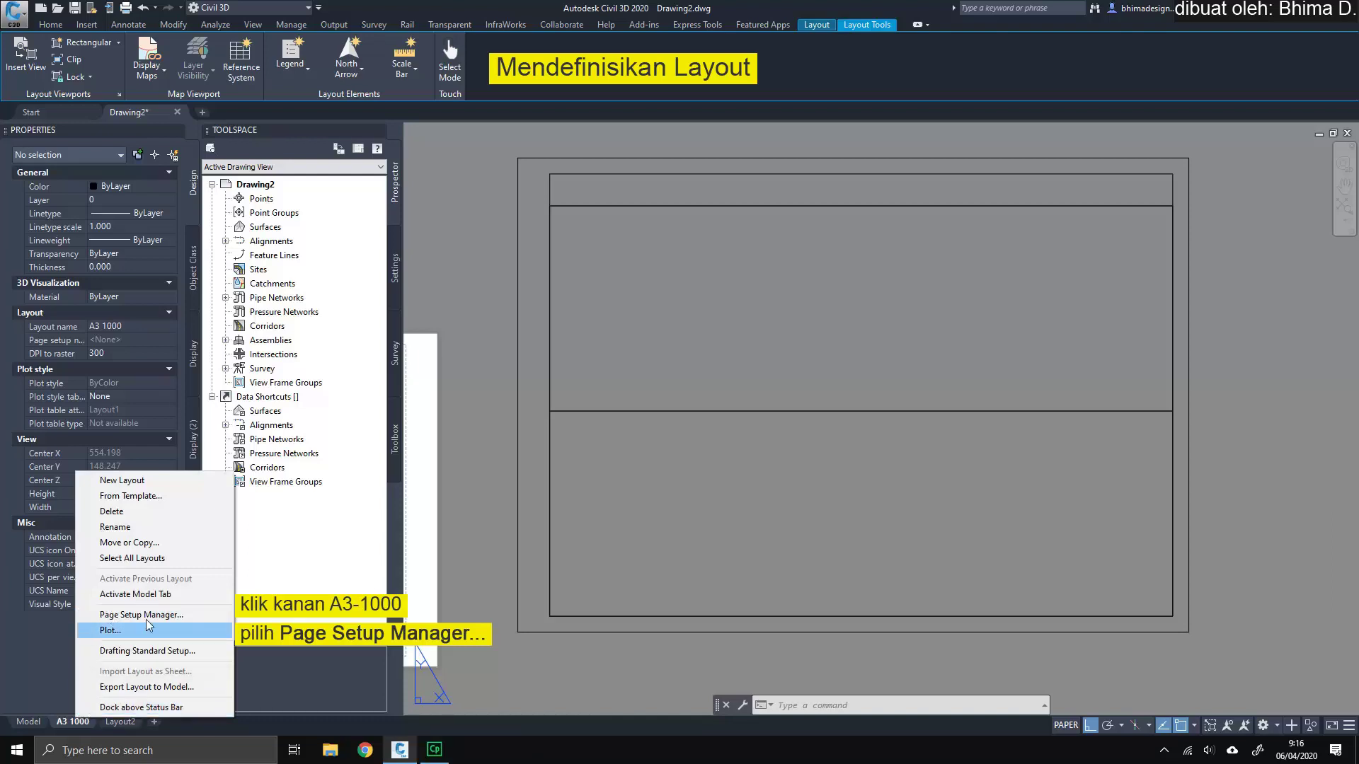
pyautogui.click(195, 618)
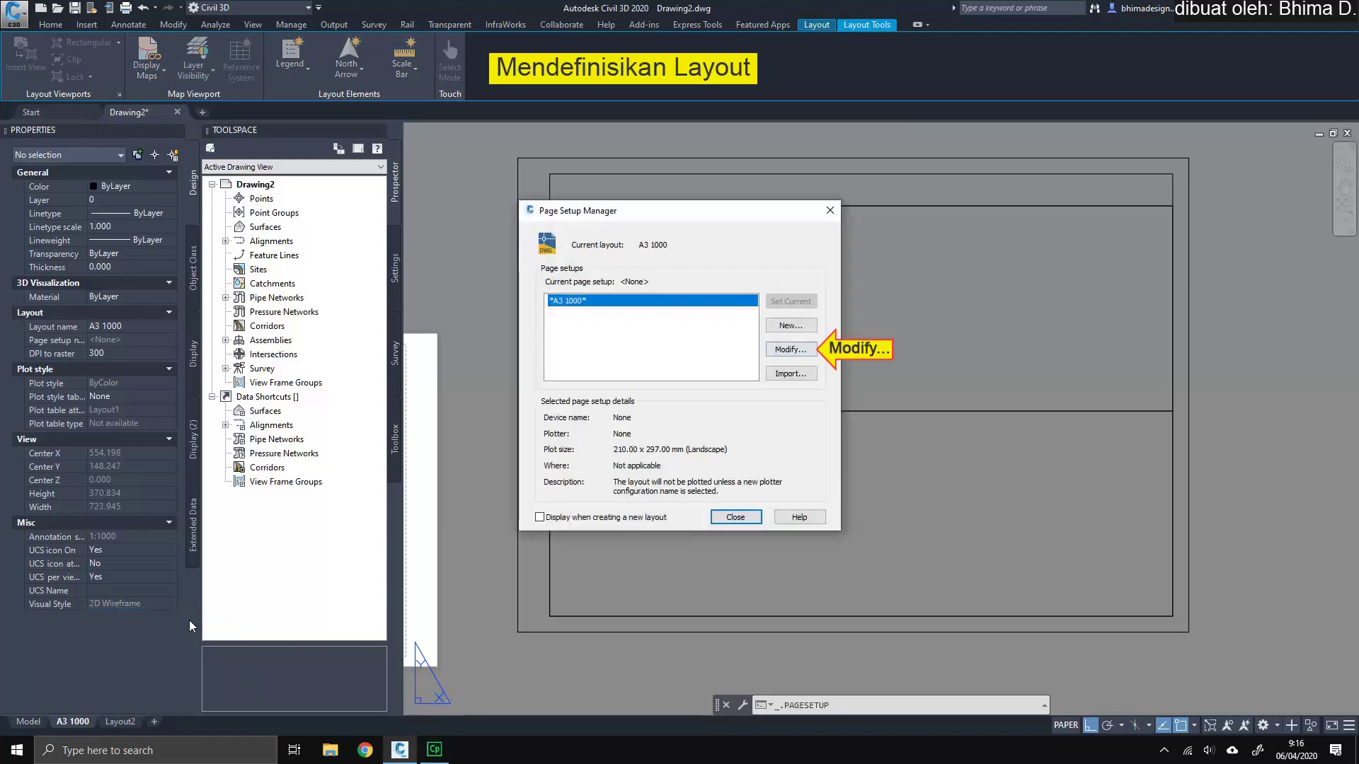
pyautogui.click(784, 351)
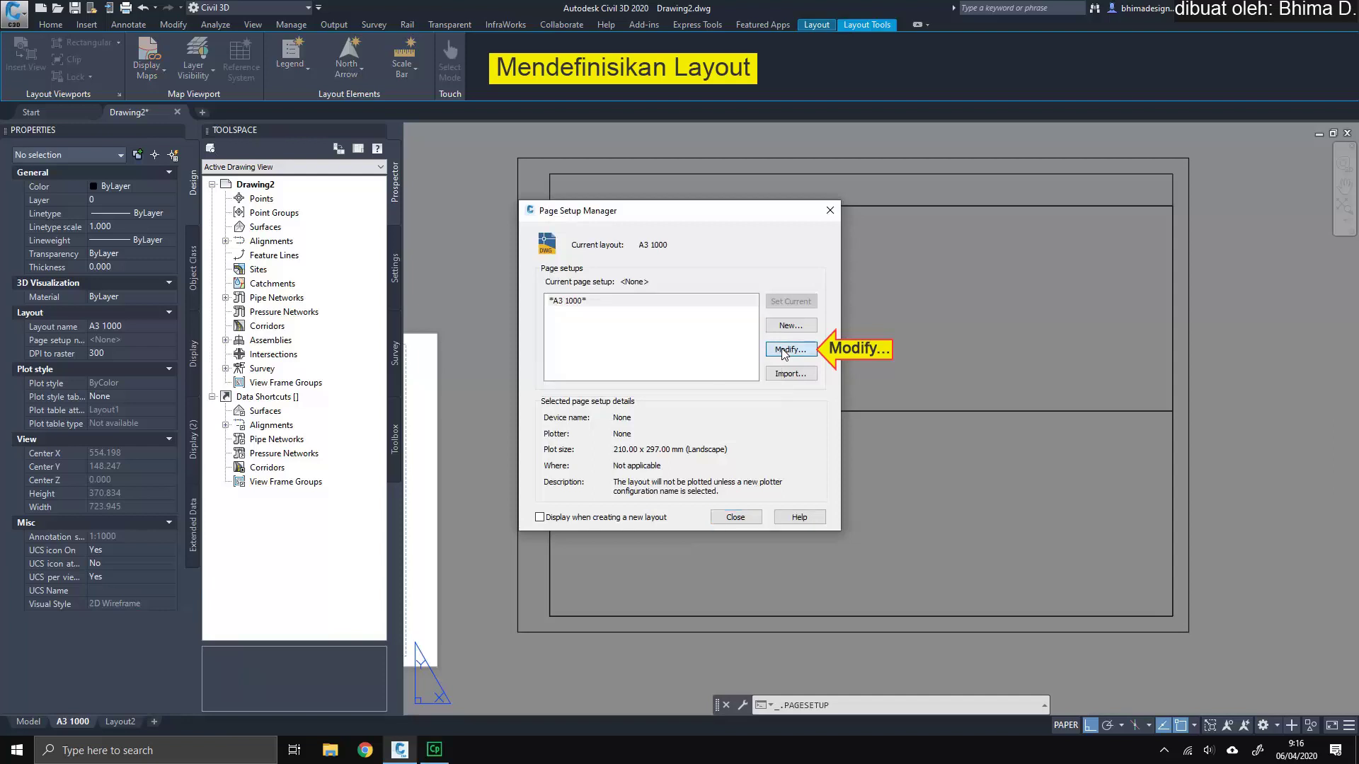
# Step: Set the plotter to DWG To PDF.pc3 with ISO full bleed A3 paper
pyautogui.click(784, 352)
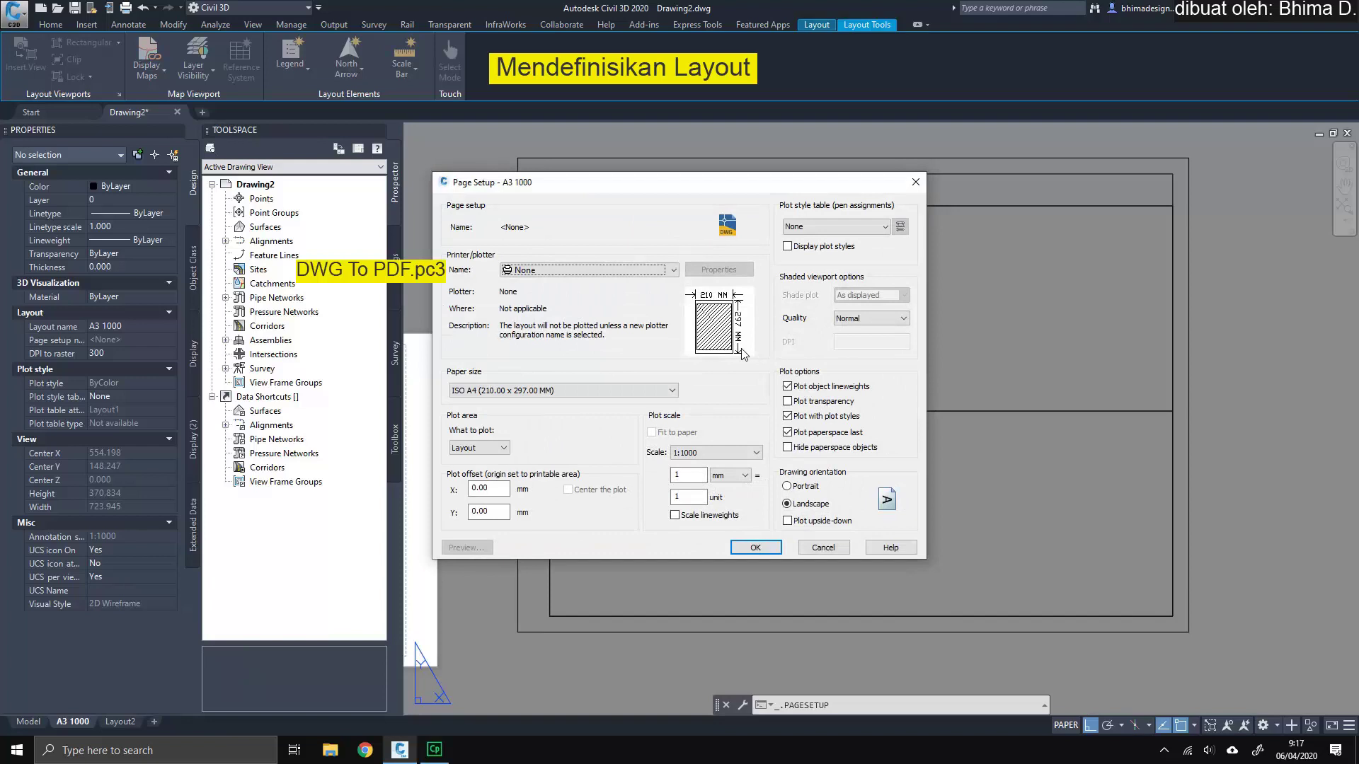
pyautogui.click(576, 271)
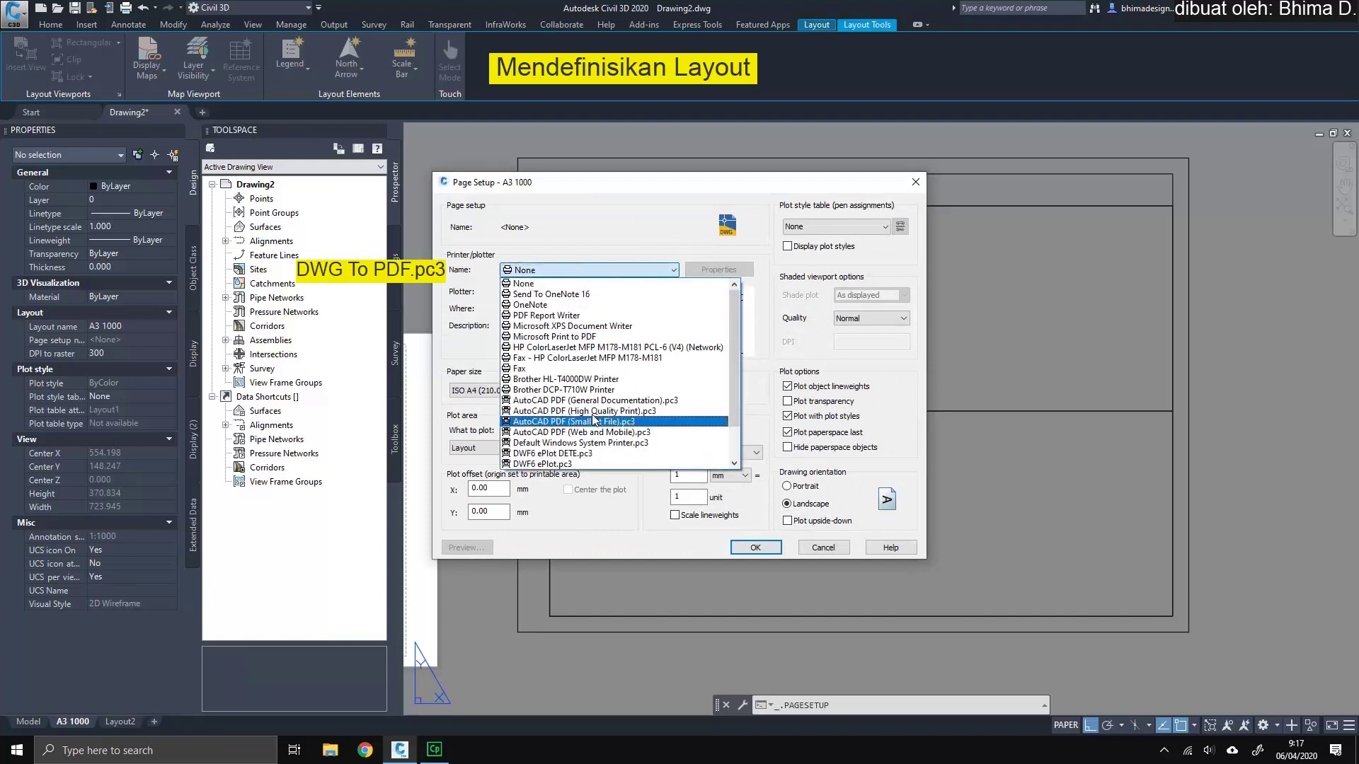
pyautogui.scroll(-2, 596, 453)
pyautogui.click(560, 453)
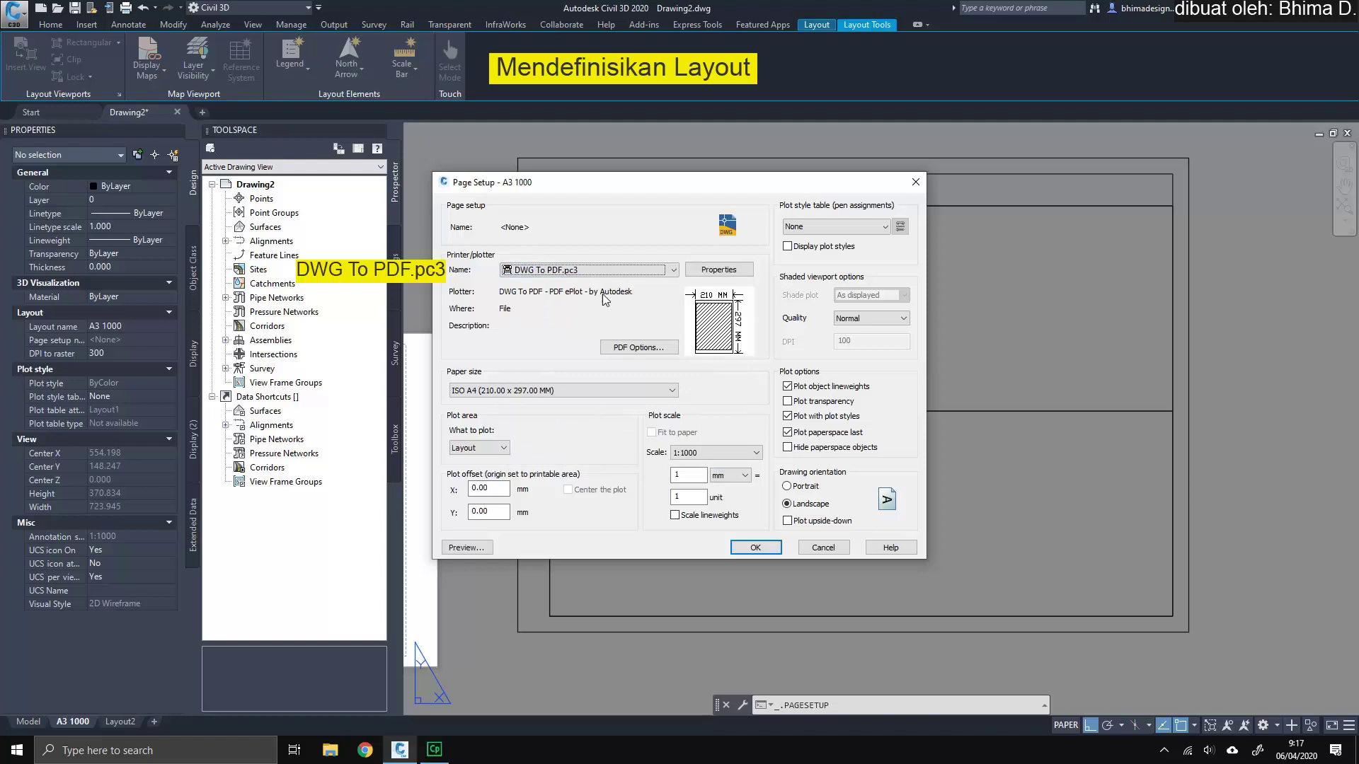
pyautogui.click(569, 398)
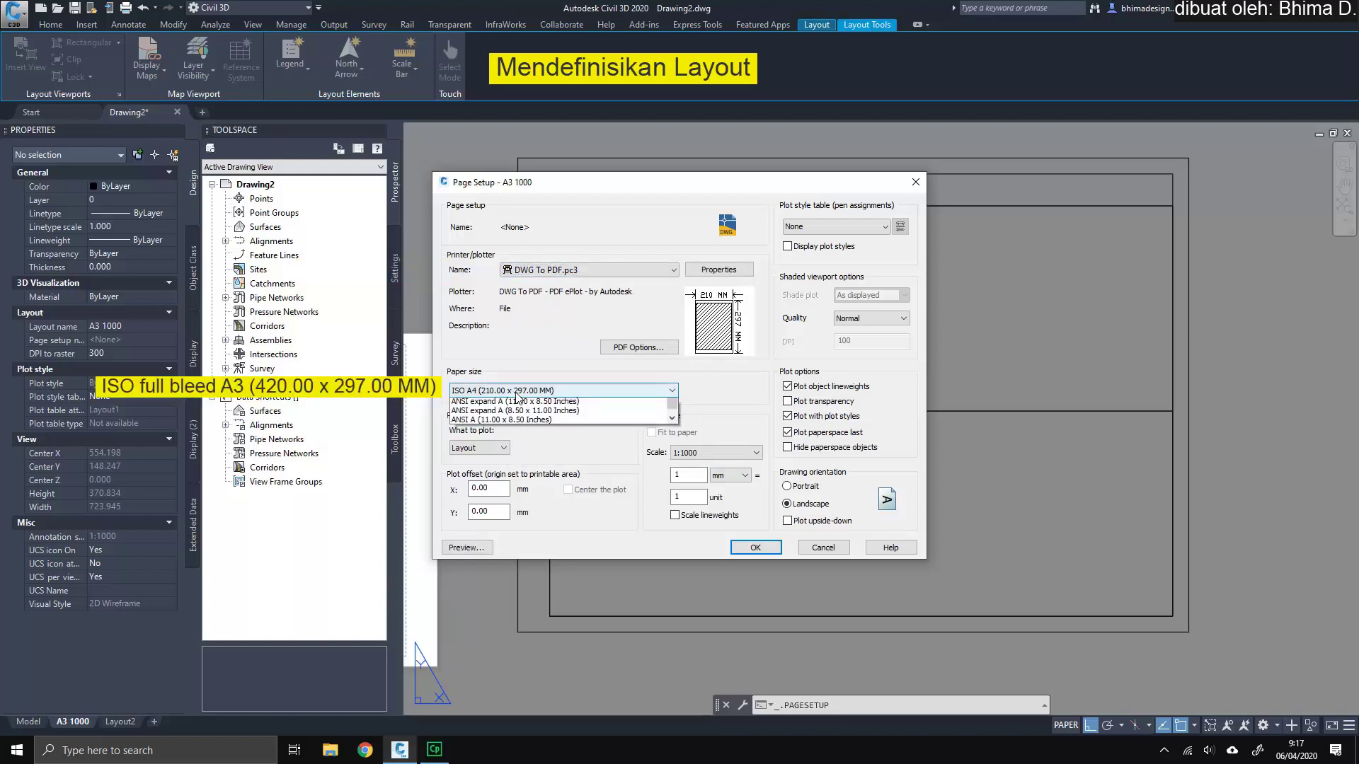
pyautogui.scroll(4, 651, 583)
pyautogui.scroll(4, 653, 559)
pyautogui.scroll(4, 654, 531)
pyautogui.scroll(4, 656, 495)
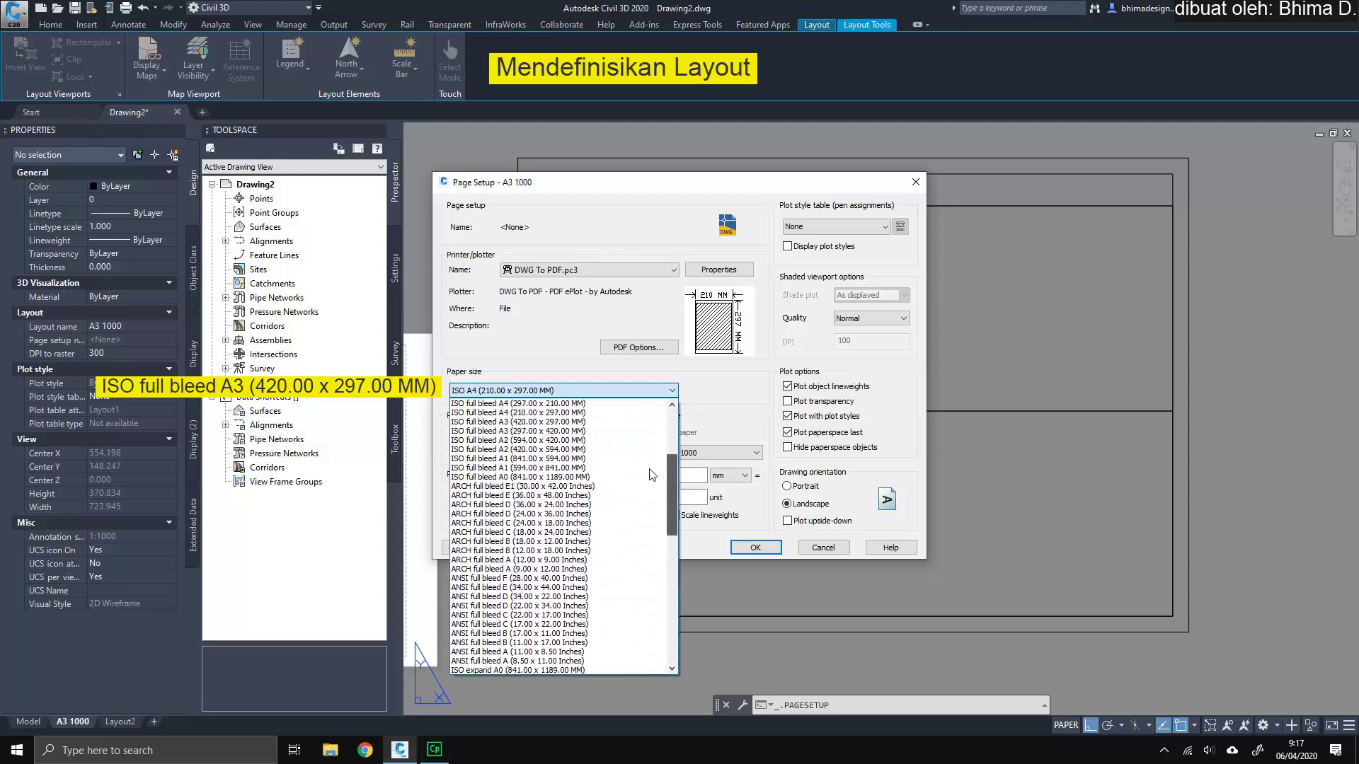
pyautogui.scroll(3, 540, 472)
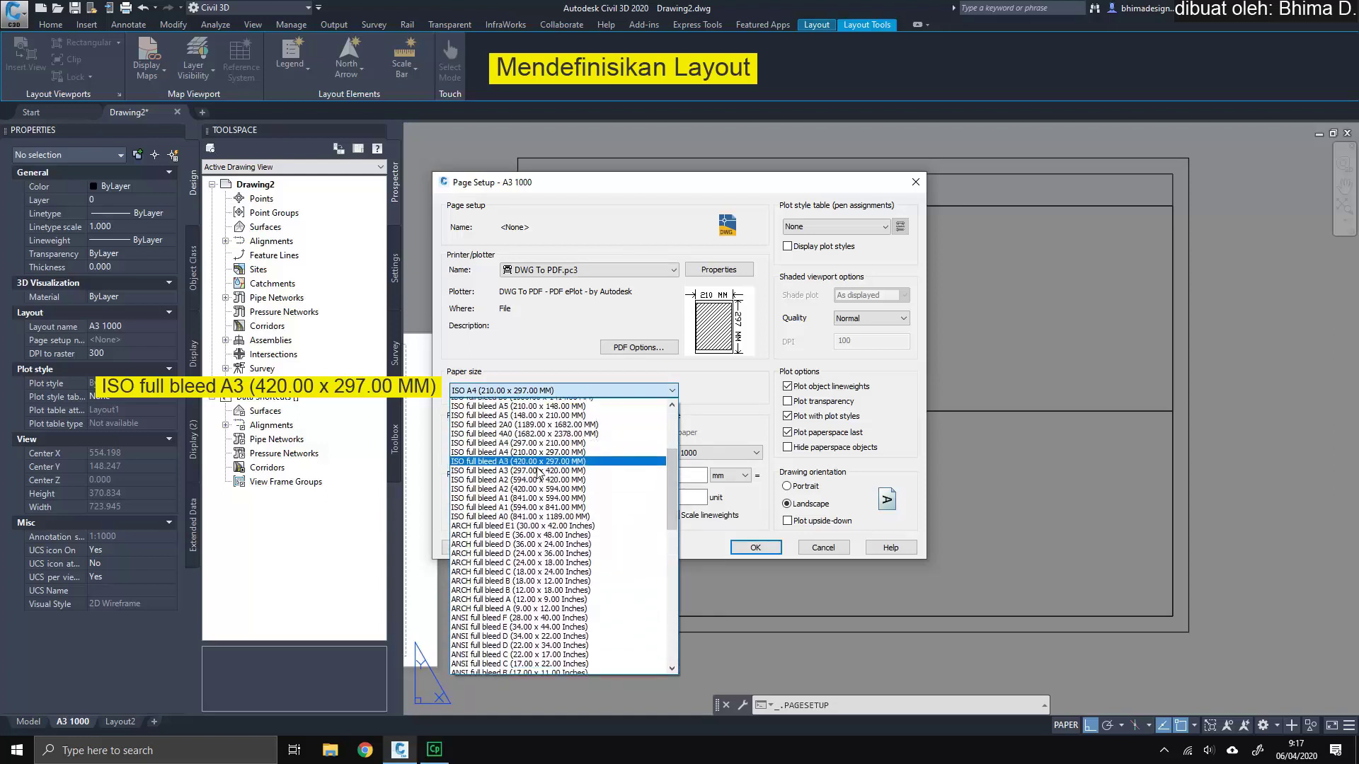
pyautogui.scroll(-2, 541, 453)
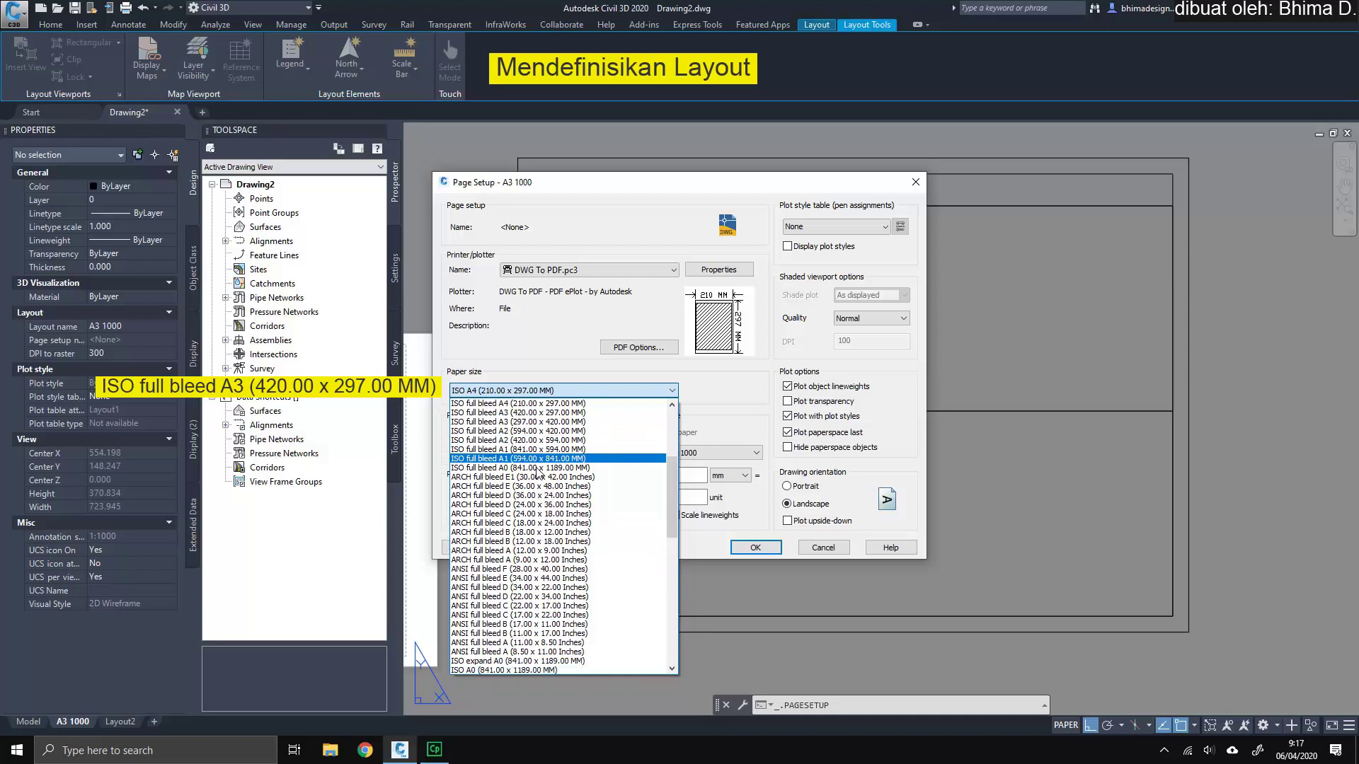
pyautogui.click(541, 413)
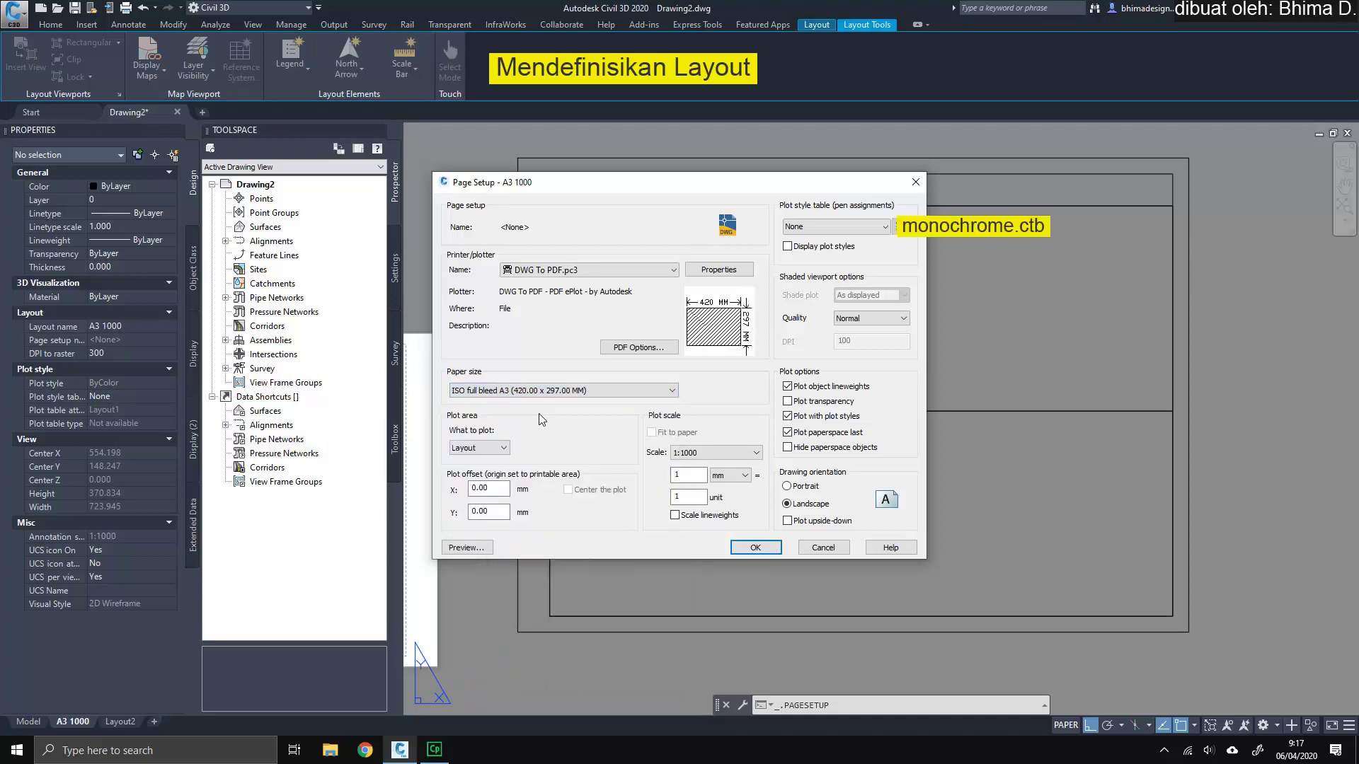
# Step: Use the monochrome.ctb plot style and a plot window picked around the sheet frame
pyautogui.click(810, 228)
pyautogui.click(814, 301)
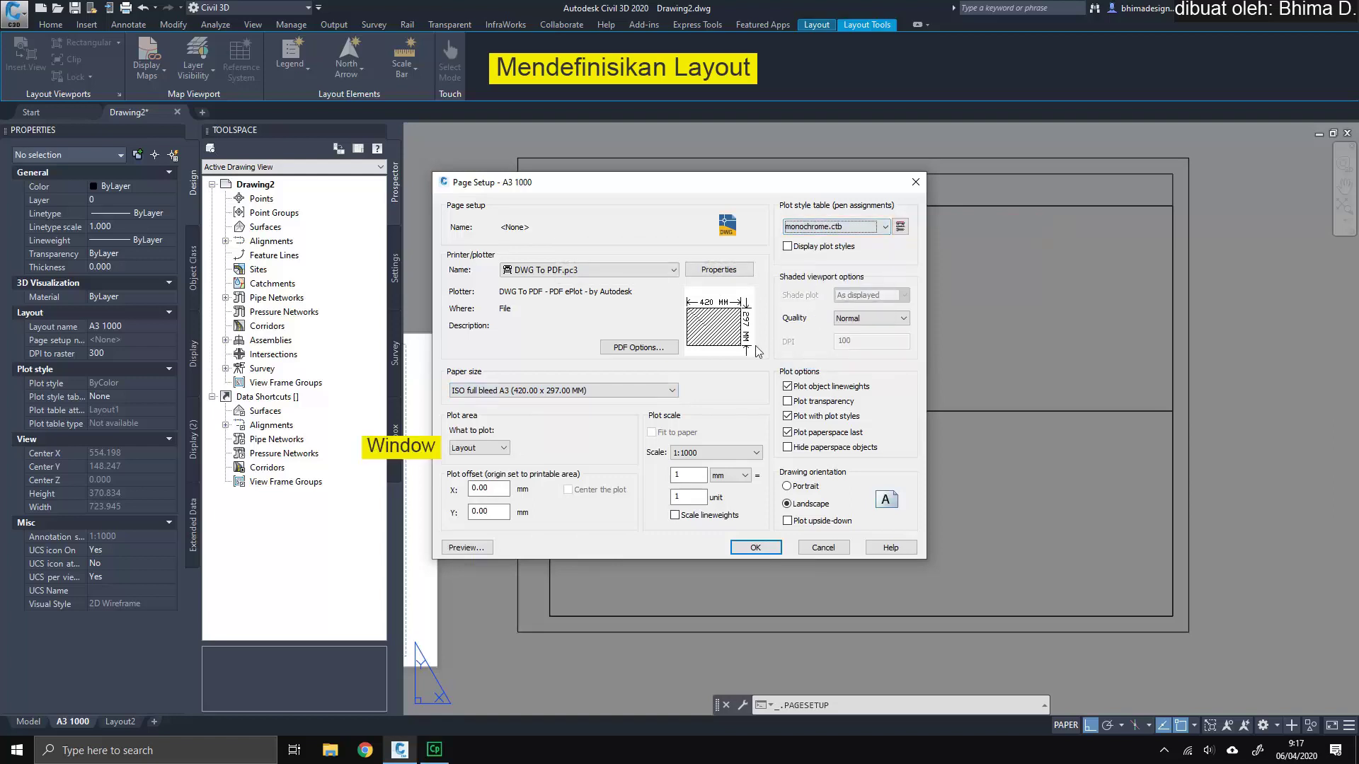
pyautogui.click(505, 452)
pyautogui.click(506, 455)
pyautogui.click(498, 495)
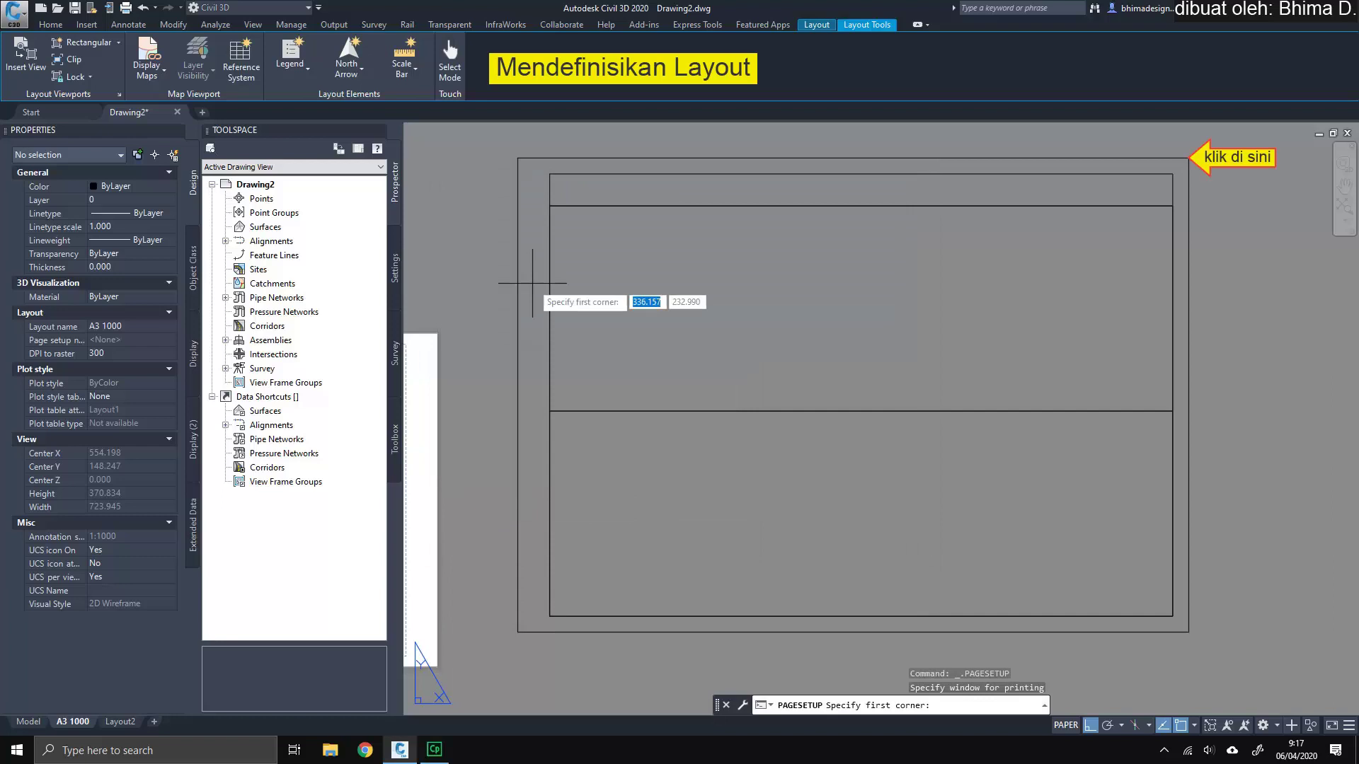
pyautogui.click(524, 215)
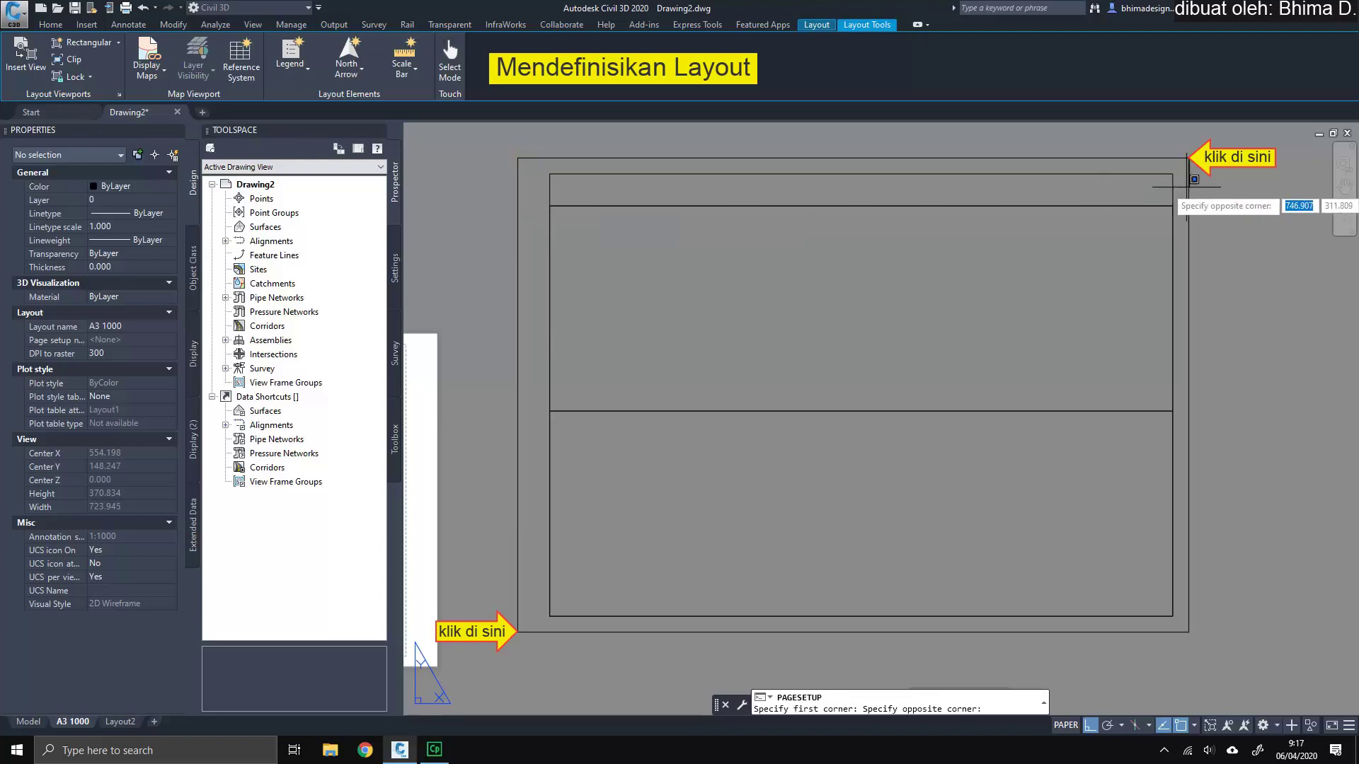
pyautogui.click(519, 632)
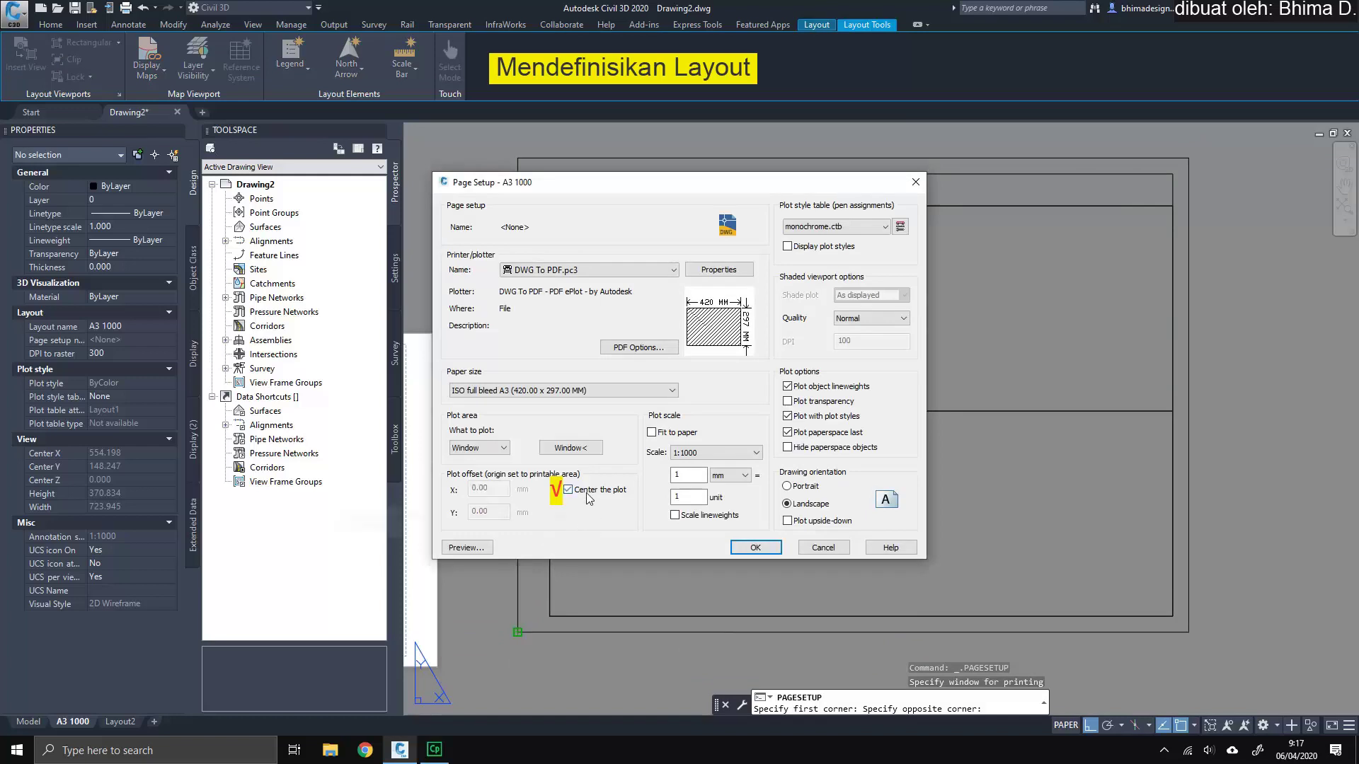
# Step: Centre the plot at a fixed 1:1000 scale and apply the page setup
pyautogui.click(570, 489)
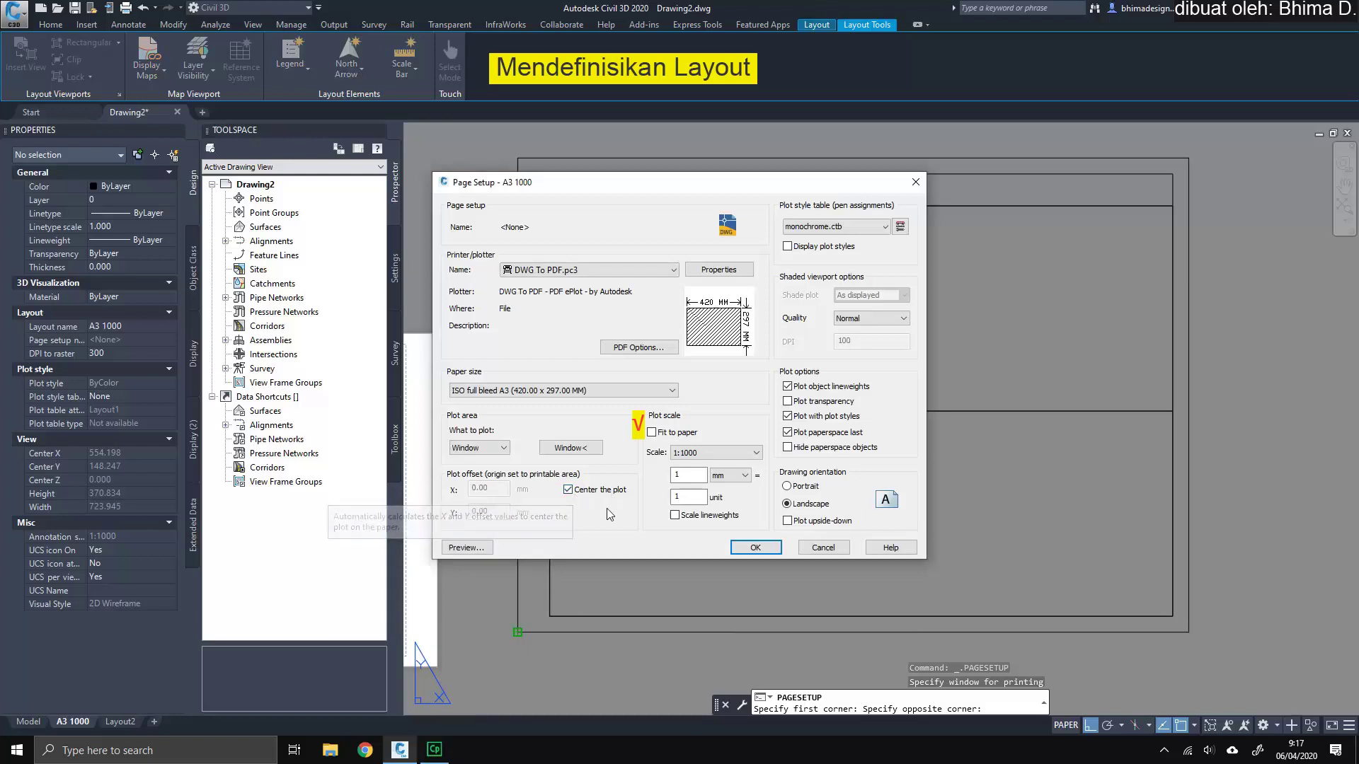
pyautogui.click(659, 438)
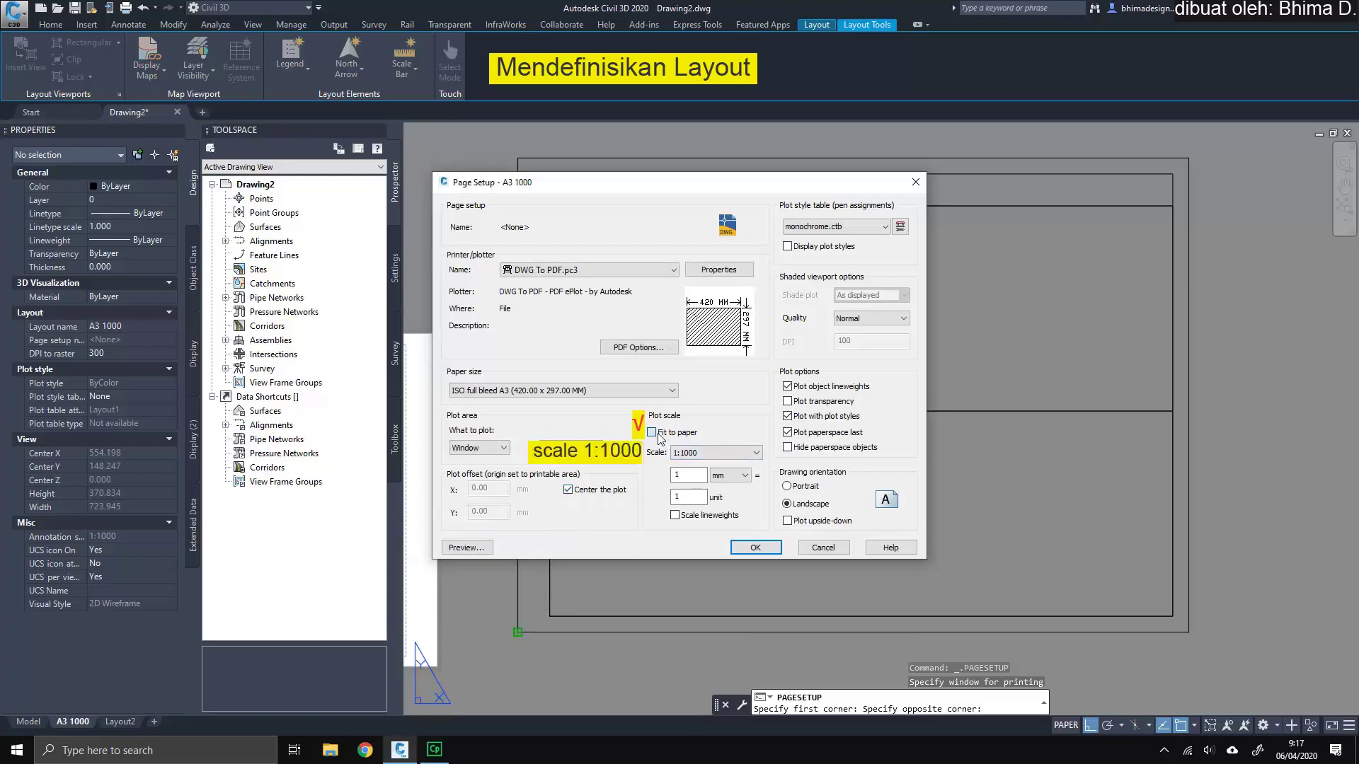
pyautogui.click(652, 433)
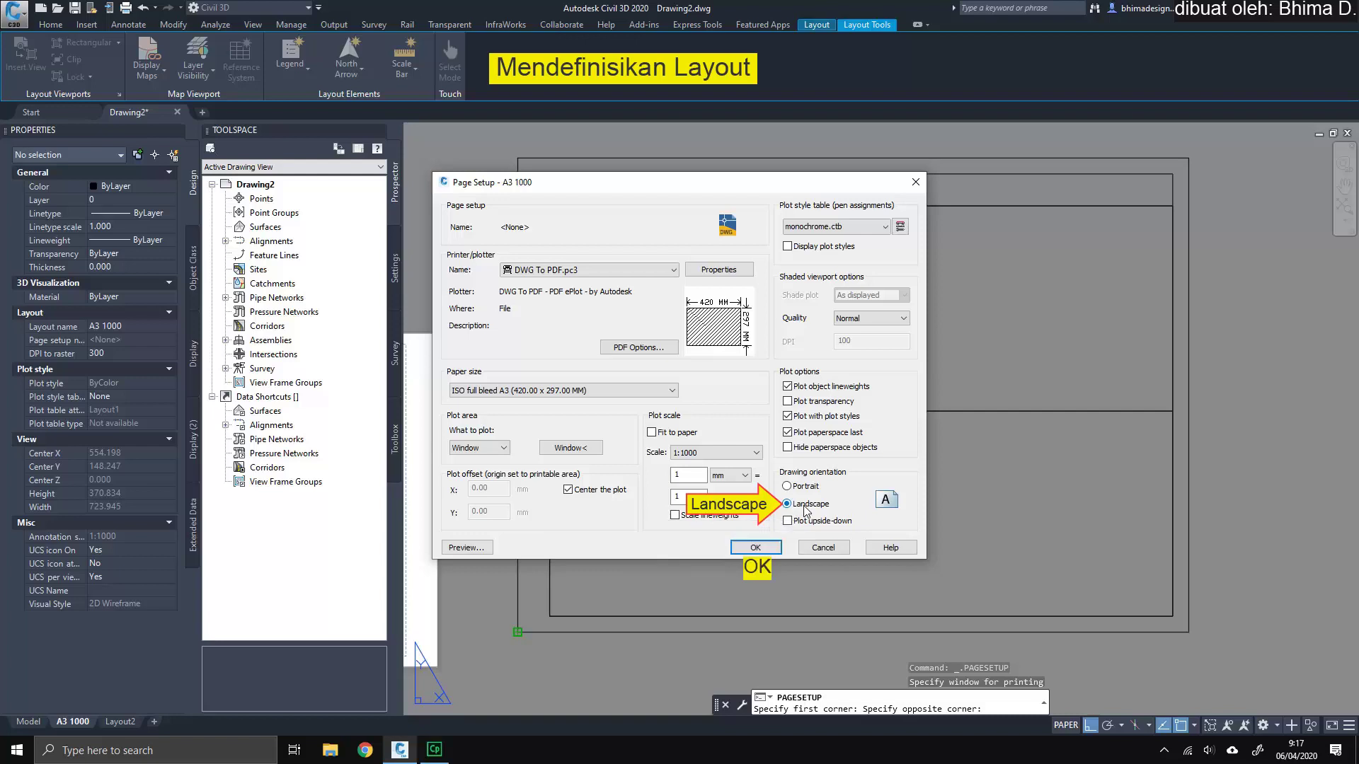
pyautogui.click(761, 548)
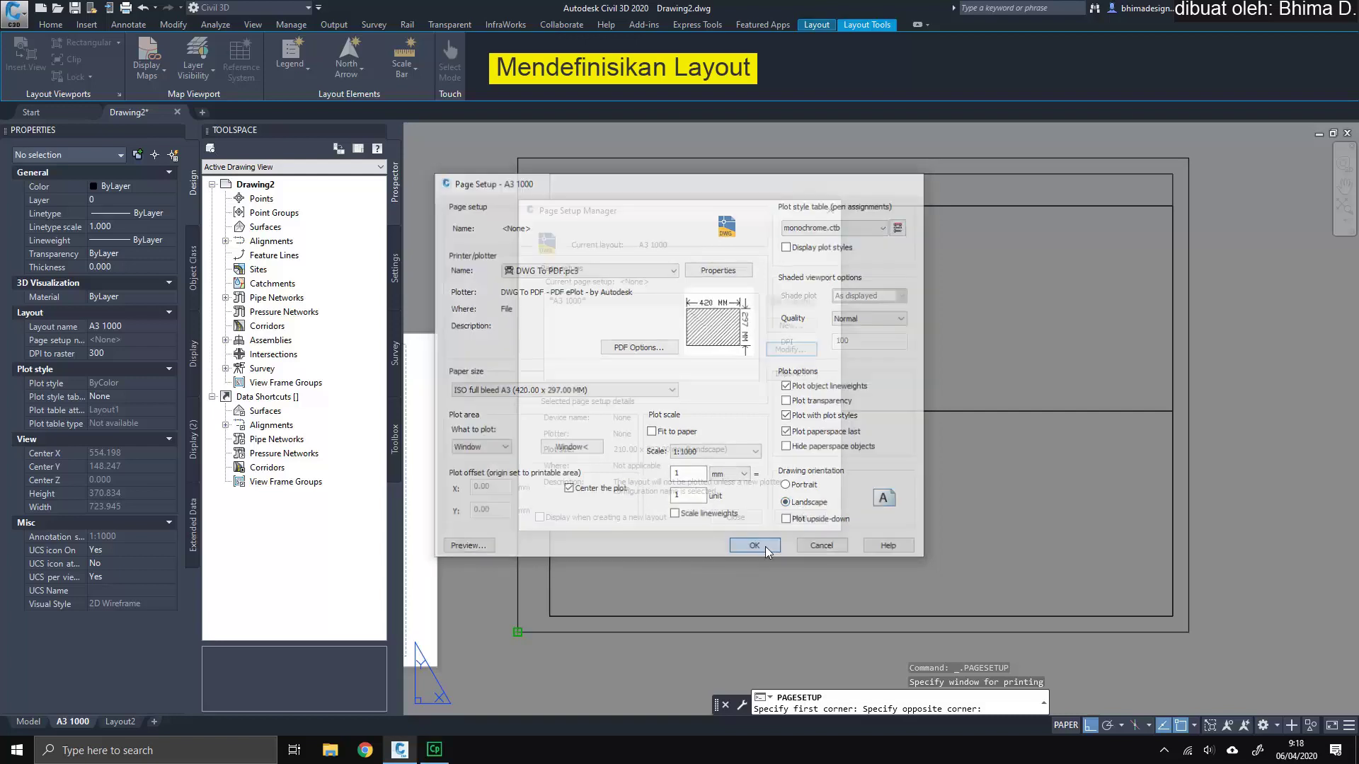
pyautogui.click(749, 521)
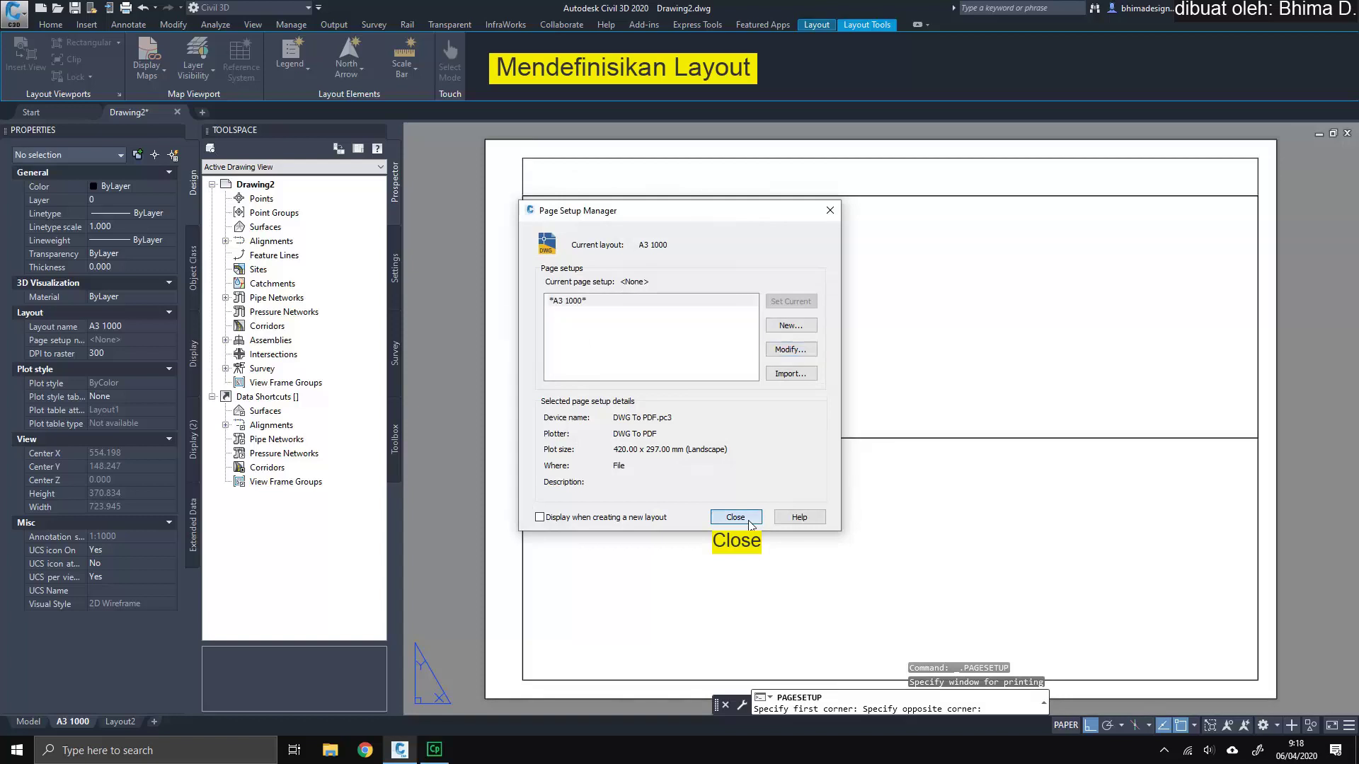
pyautogui.click(748, 520)
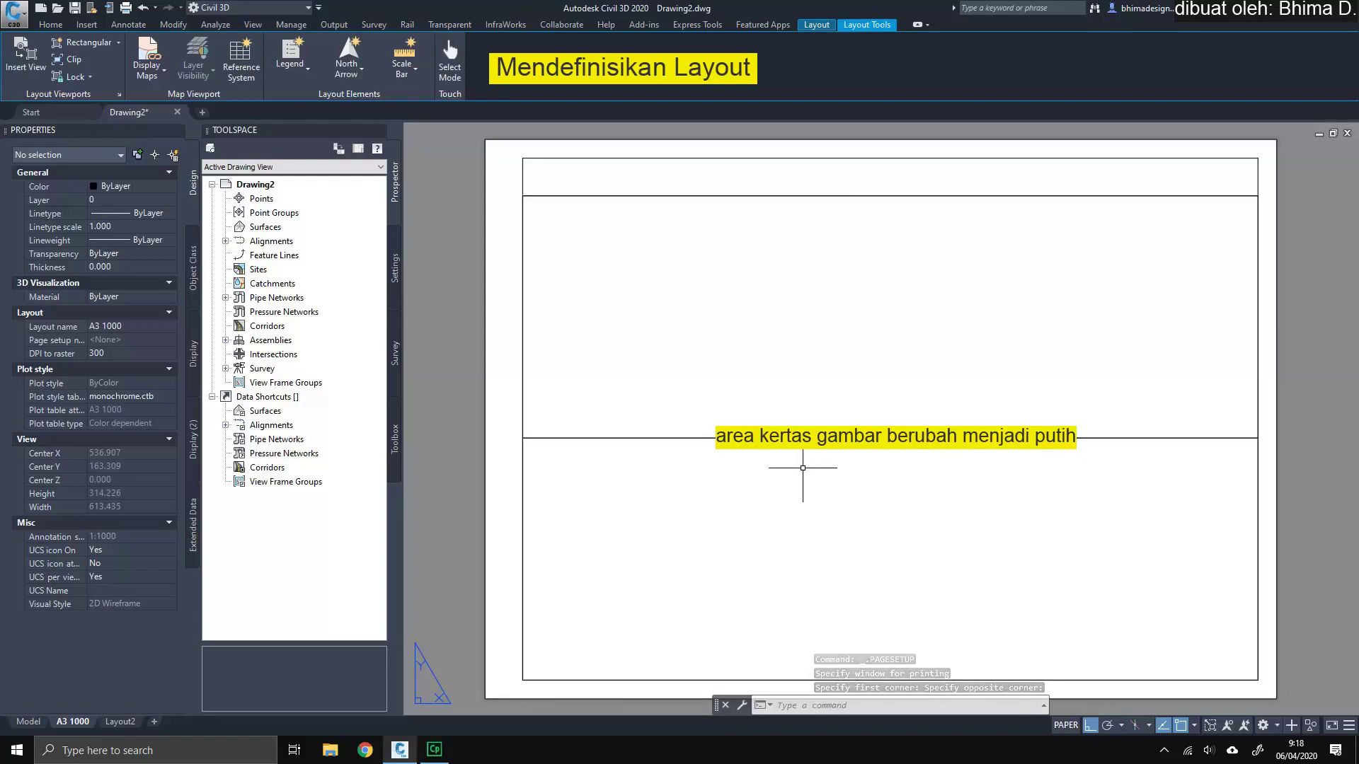
# Step: Erase the leftover viewport left of the A3 1000 sheet, then zoom extents with ZE
pyautogui.scroll(-2, 802, 468)
pyautogui.moveTo(803, 467); pyautogui.dragTo(925, 457, button='middle')
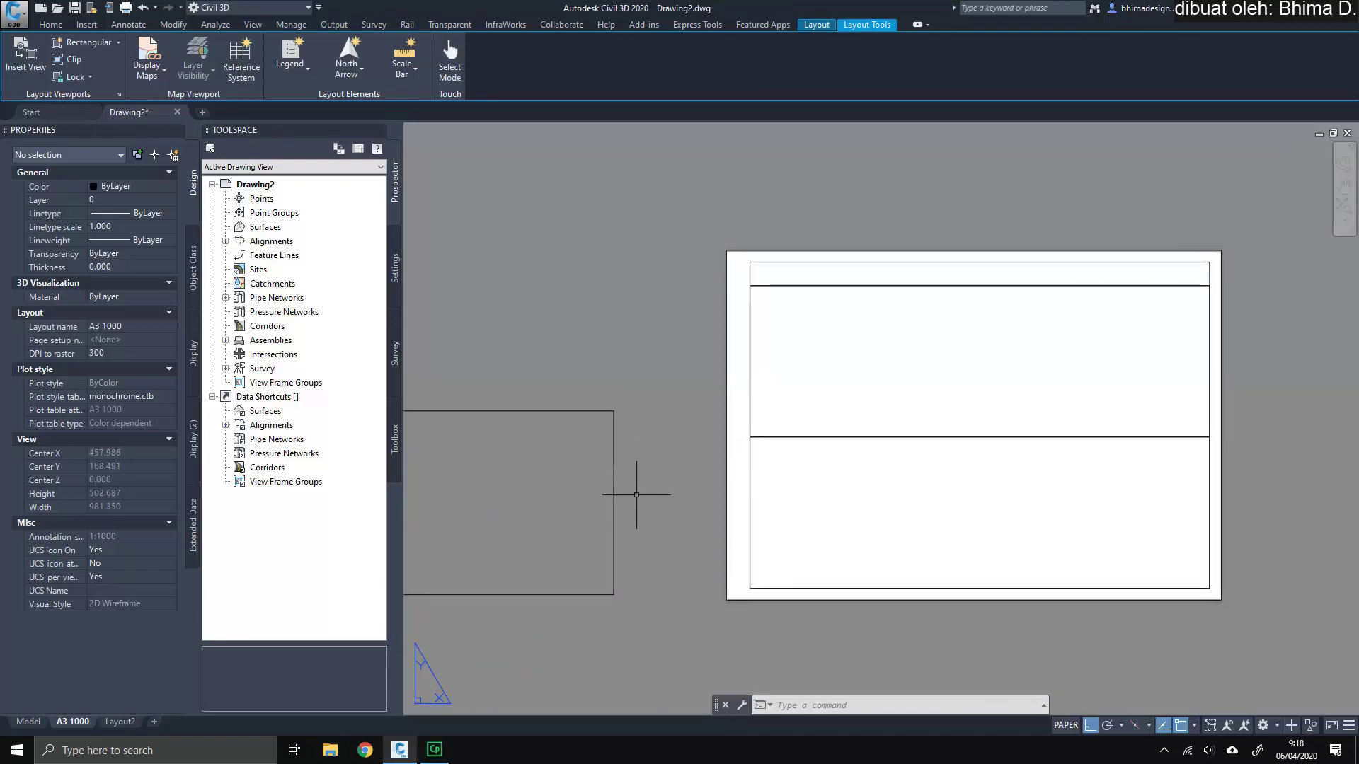
pyautogui.moveTo(635, 493); pyautogui.dragTo(700, 487, button='middle')
pyautogui.click(680, 503)
pyautogui.click(632, 468)
pyautogui.write('E')
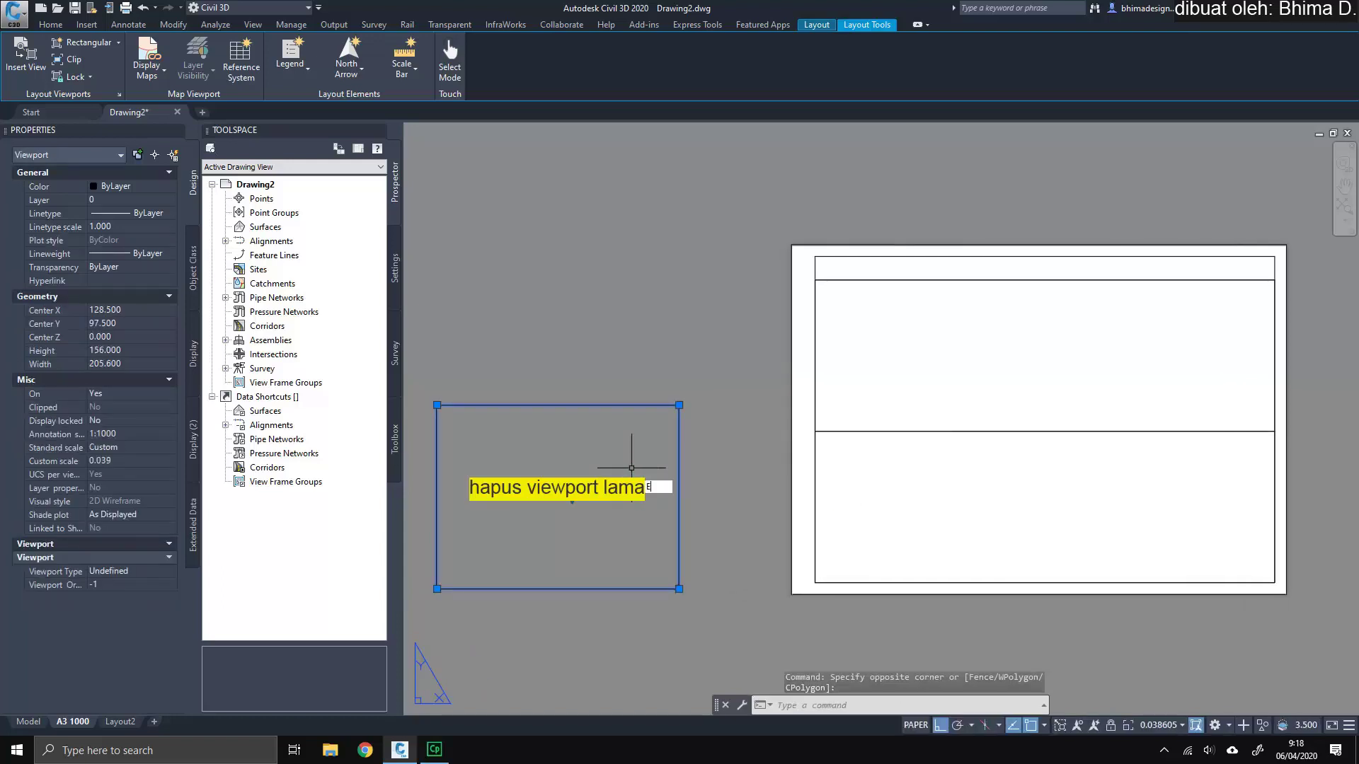
pyautogui.press('Return')
pyautogui.write('ZE')
pyautogui.press('Return')
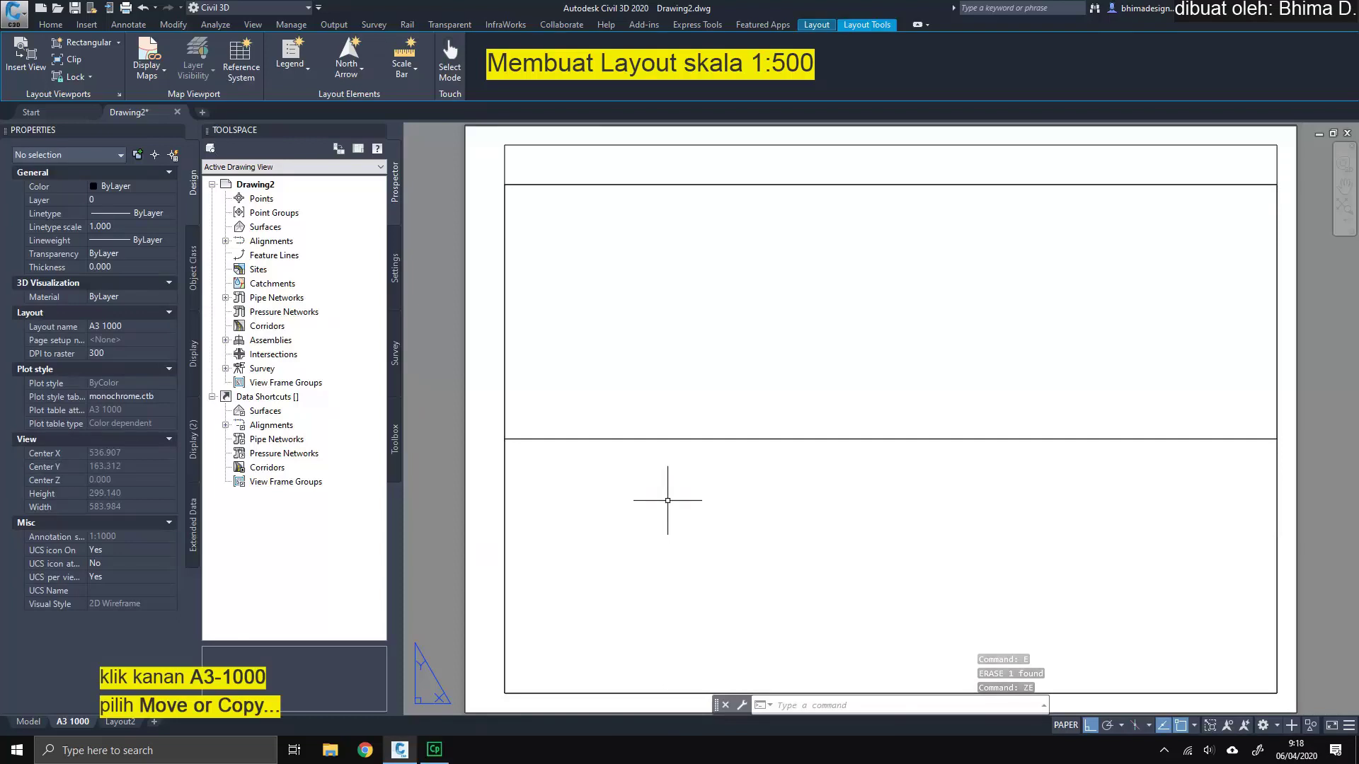
# Step: Create a copy of the A3 1000 layout placed before Layout2
pyautogui.rightClick(91, 719)
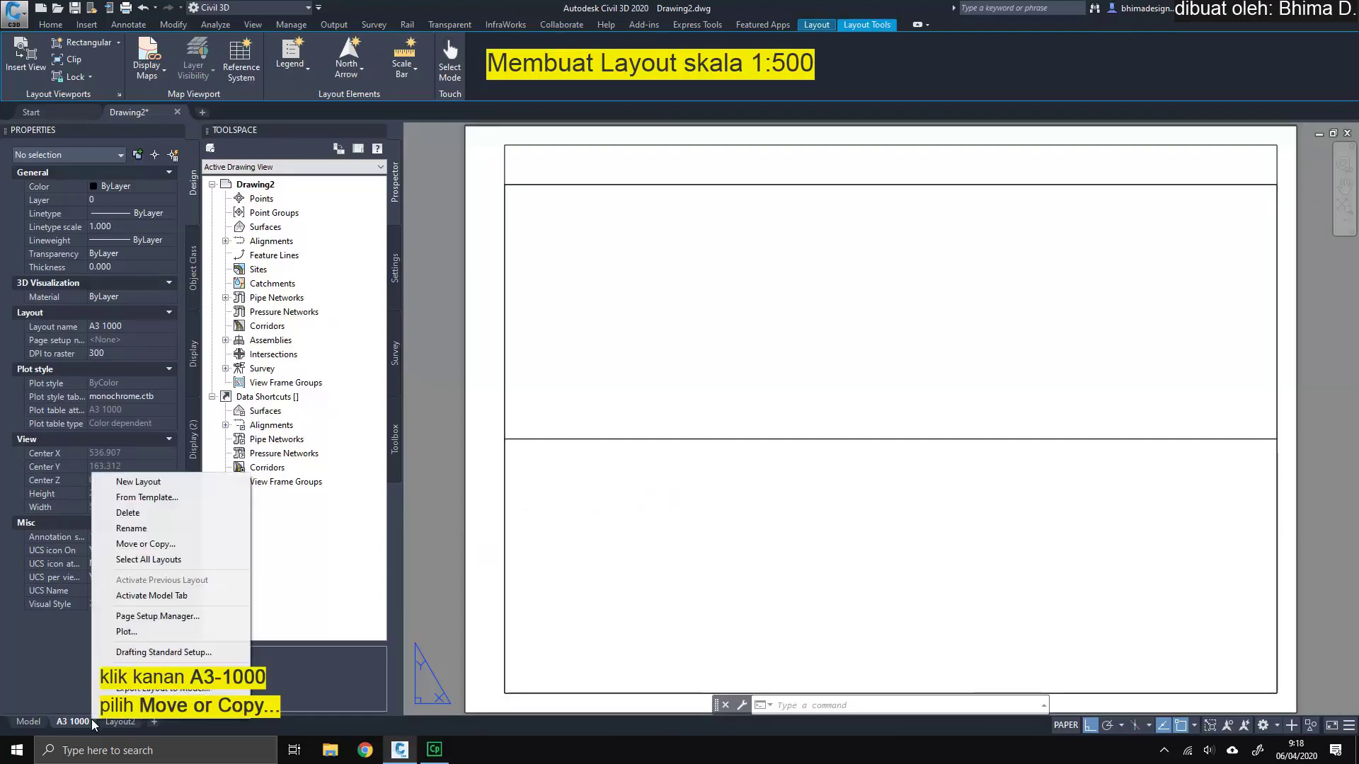
pyautogui.click(164, 543)
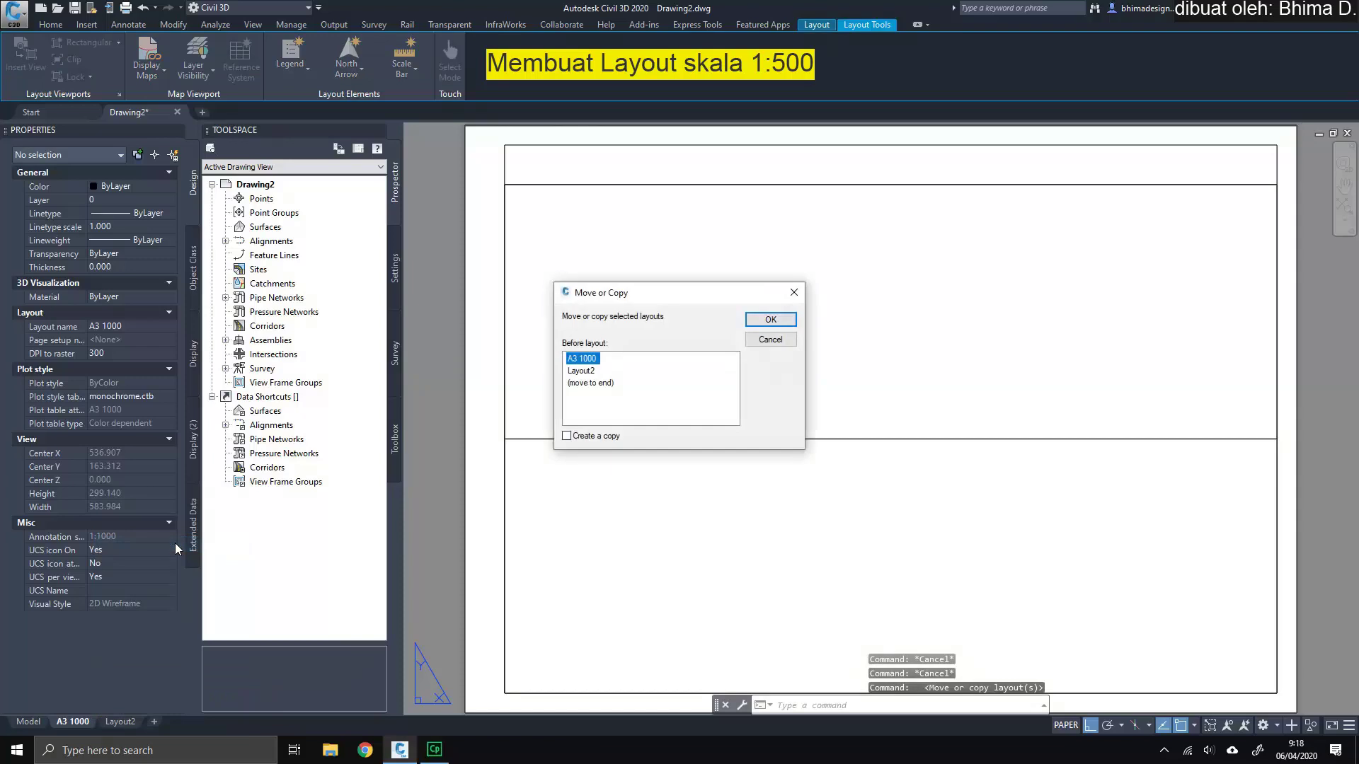
pyautogui.click(591, 383)
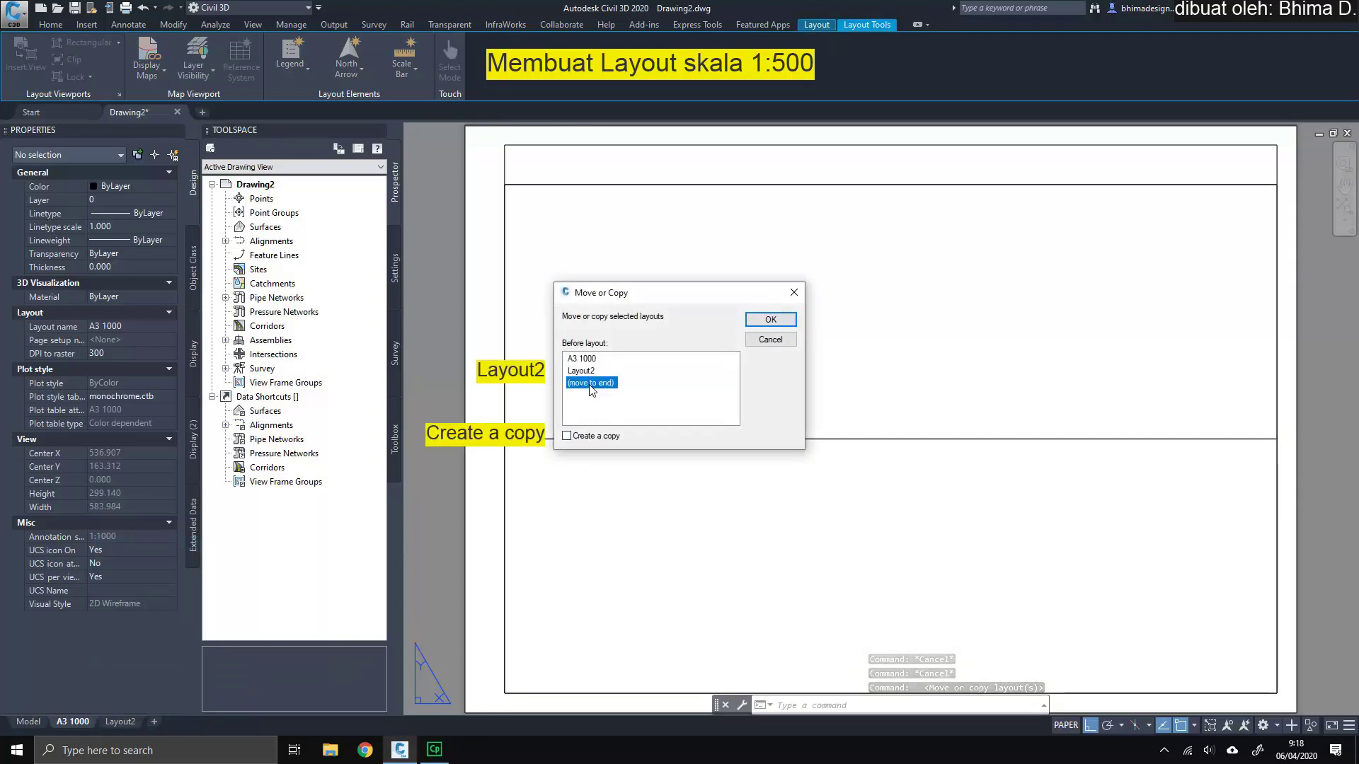
pyautogui.press('Up')
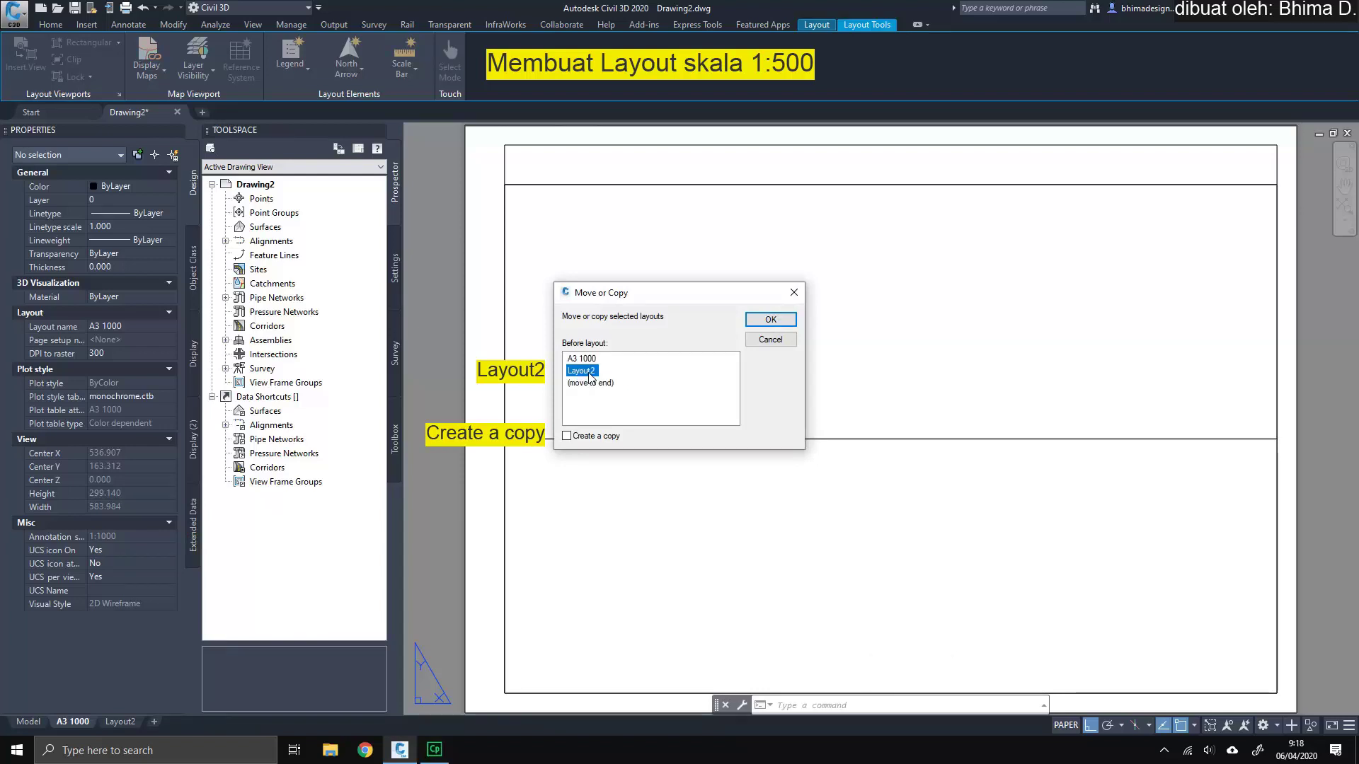
pyautogui.click(585, 439)
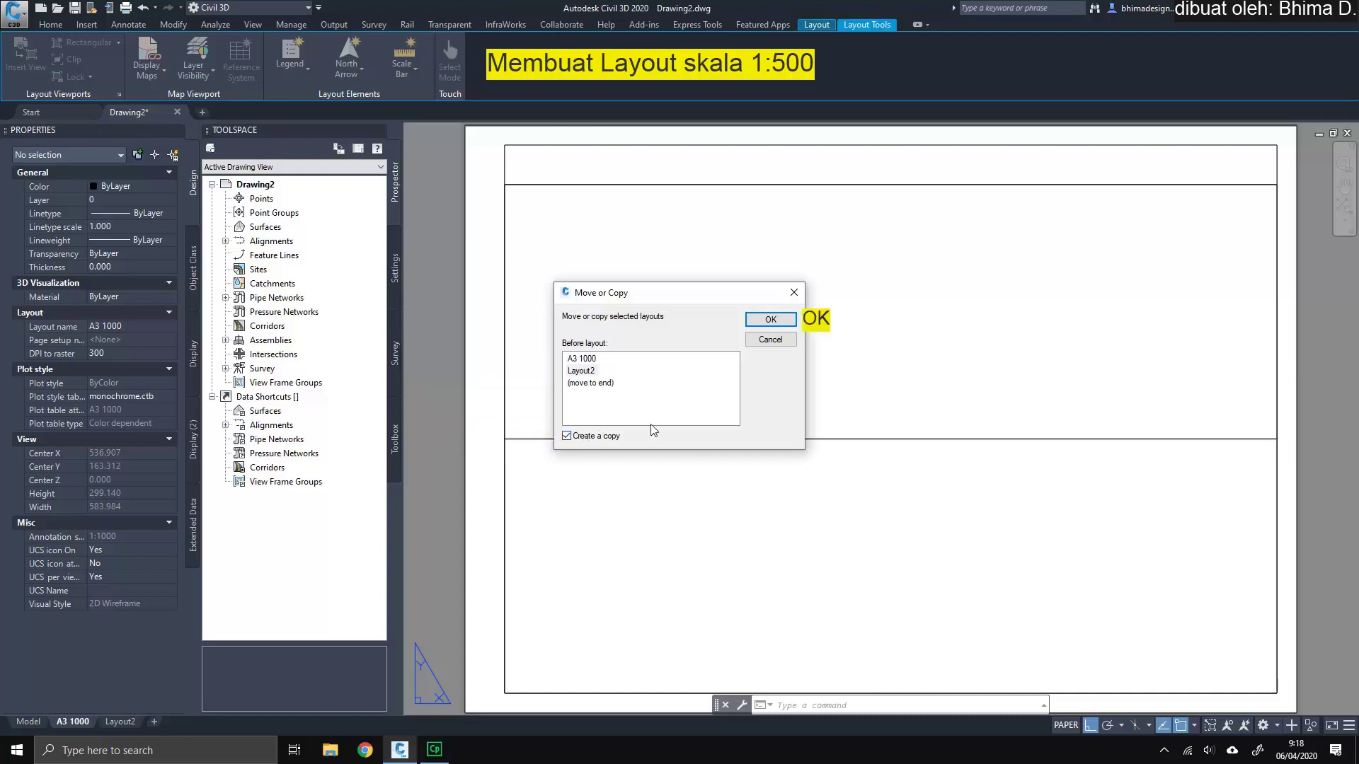
pyautogui.click(757, 325)
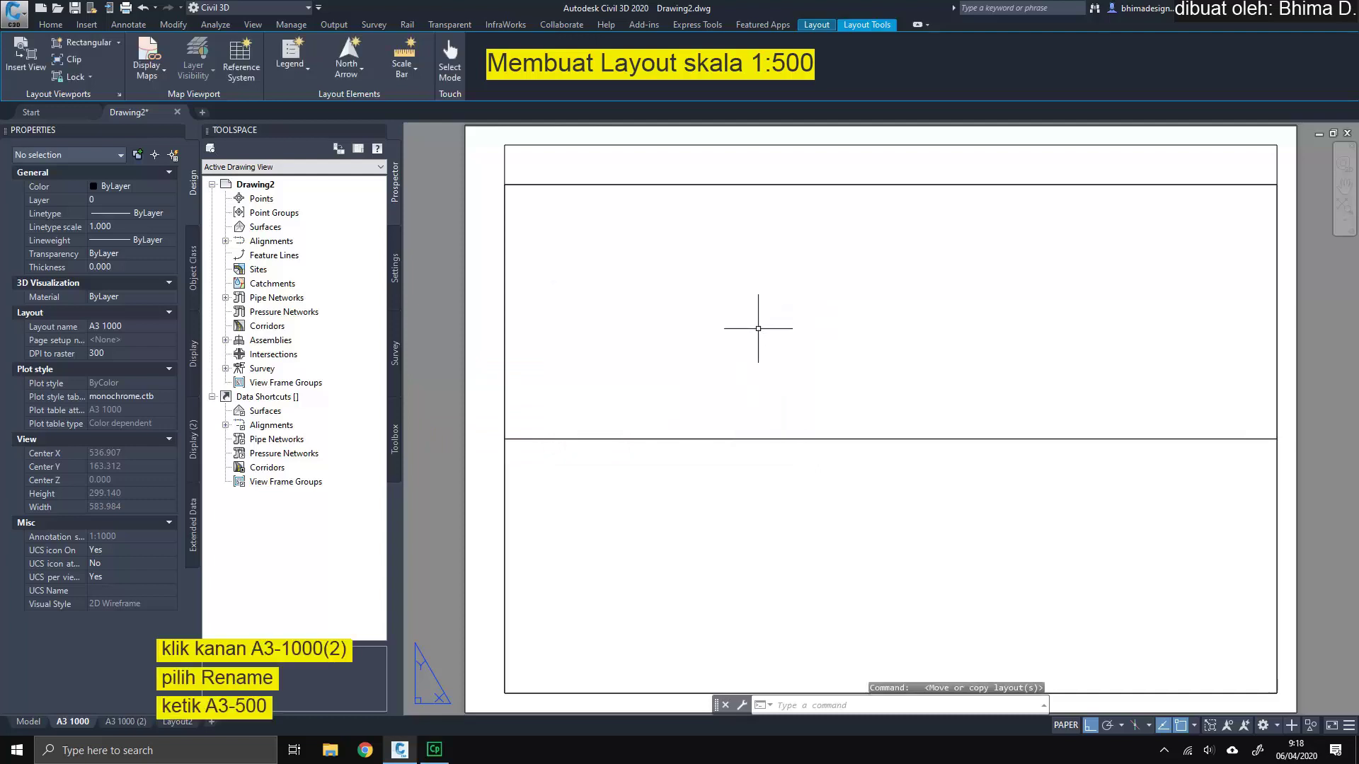
# Step: Rename the copied layout to A3 500
pyautogui.moveTo(122, 720)
pyautogui.rightClick(144, 721)
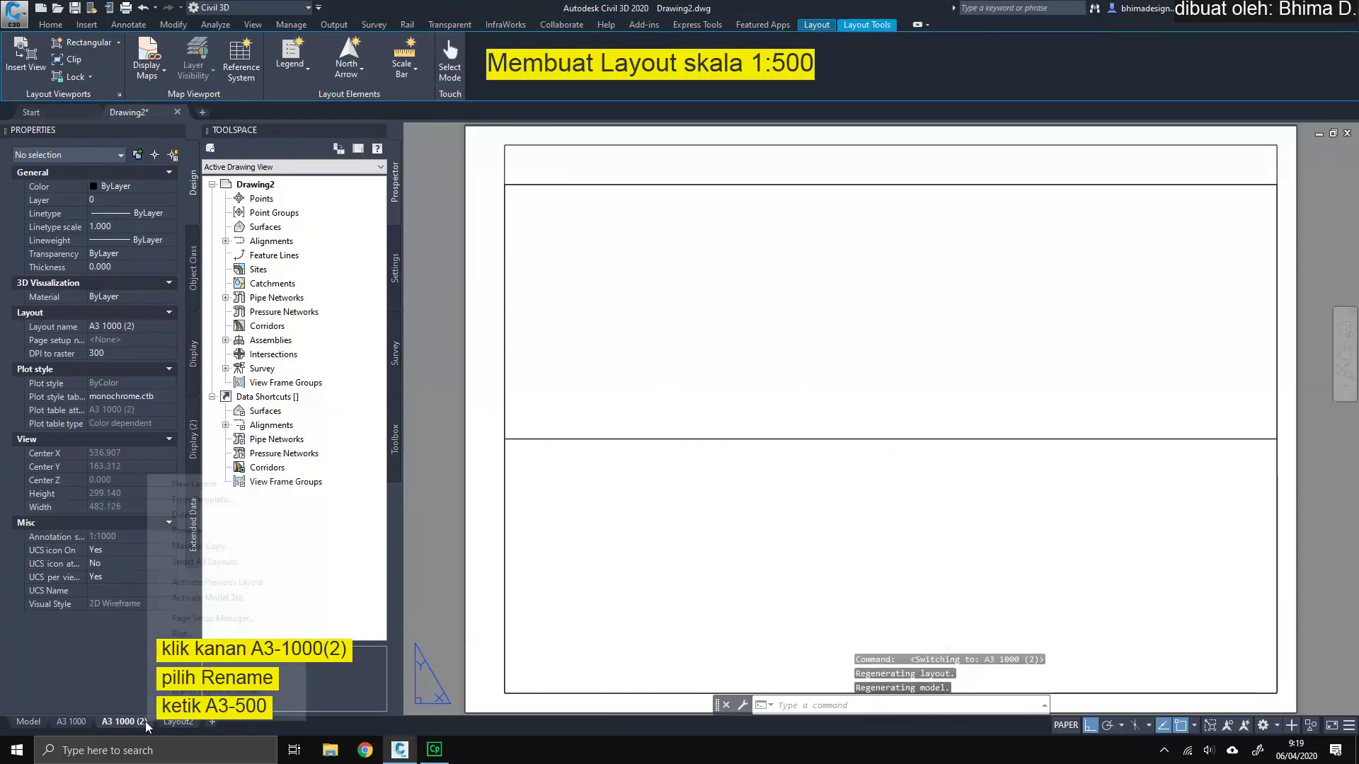
pyautogui.click(202, 531)
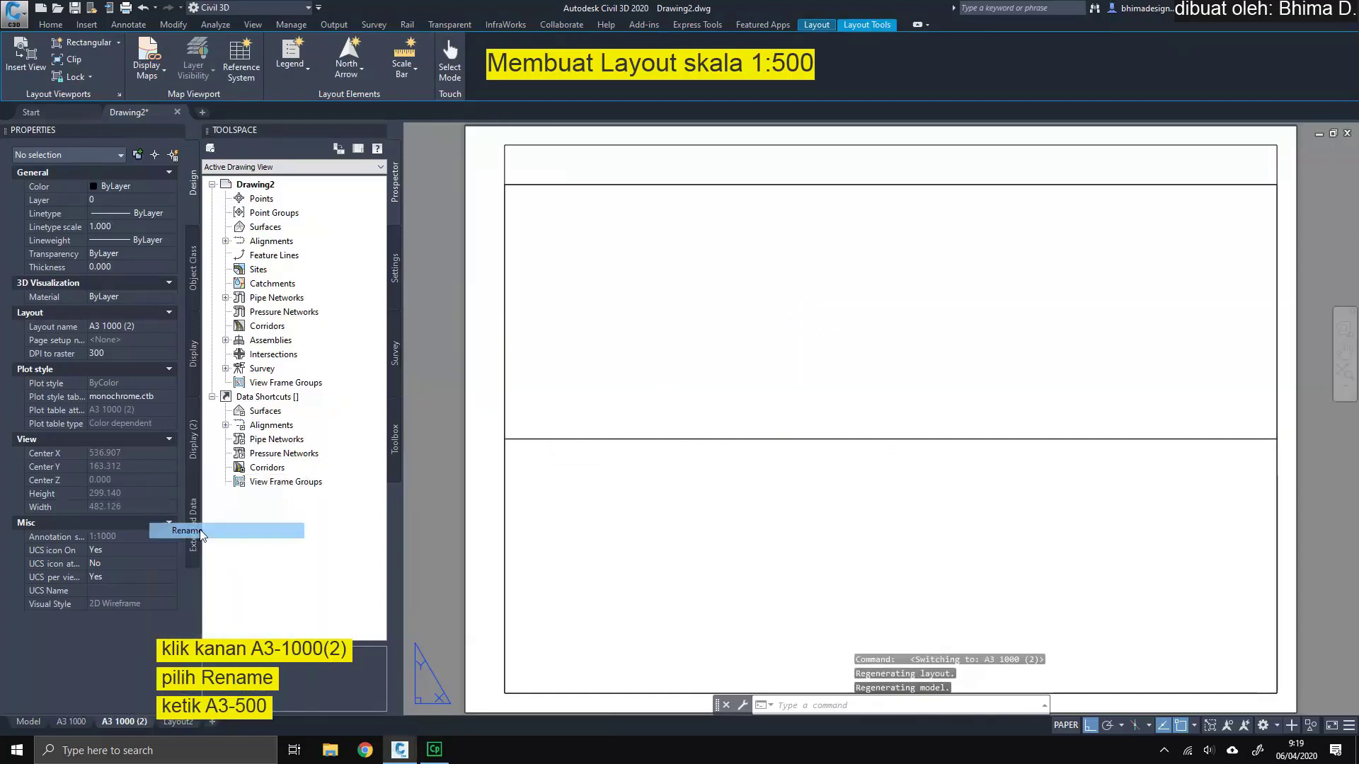
pyautogui.write('A')
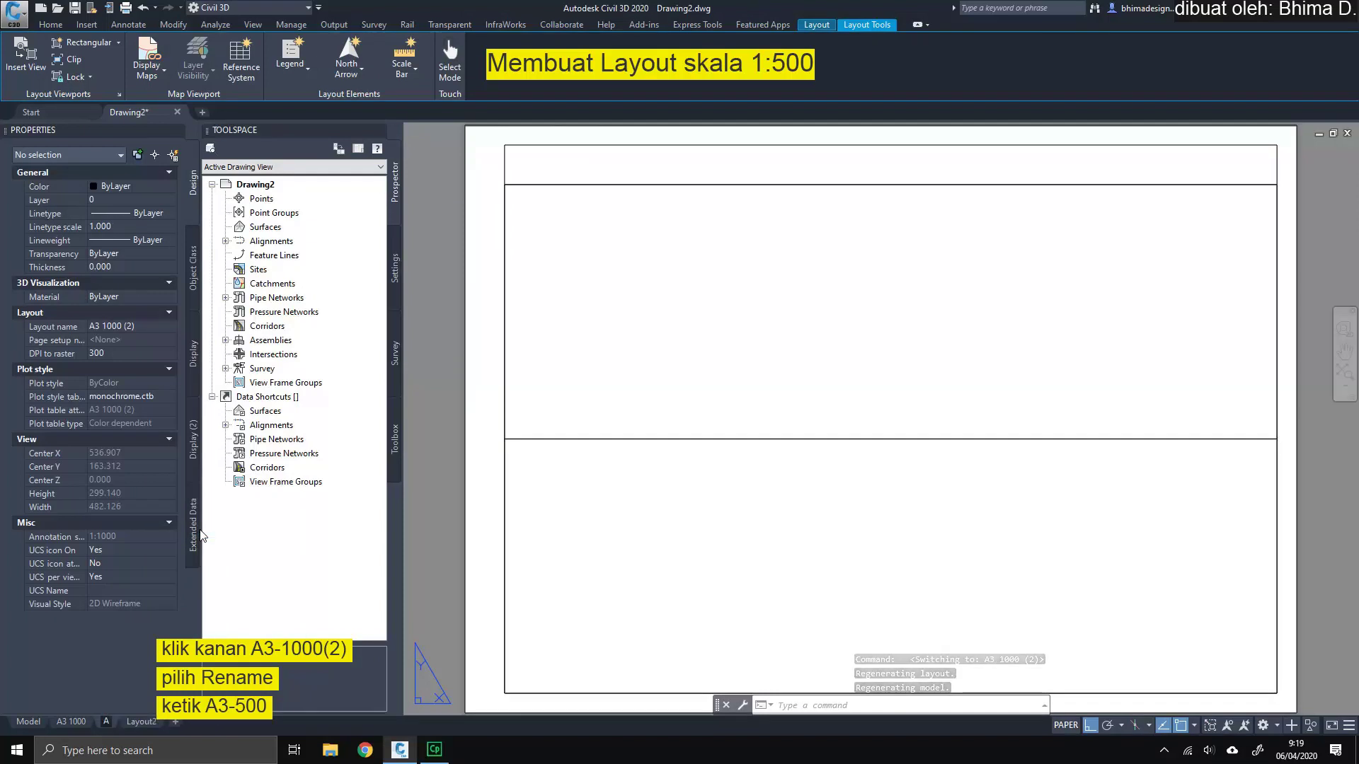
pyautogui.write('3 500')
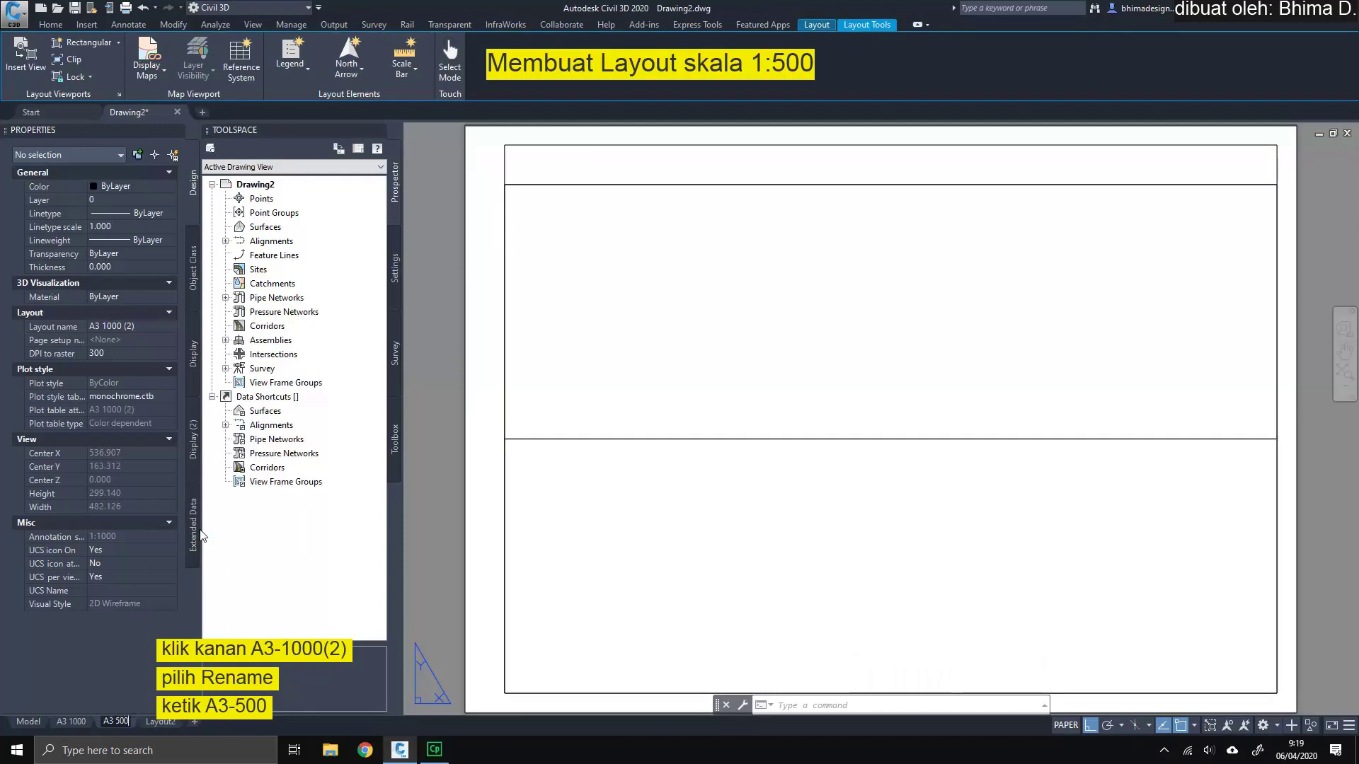
pyautogui.press('Return')
pyautogui.press('Return')
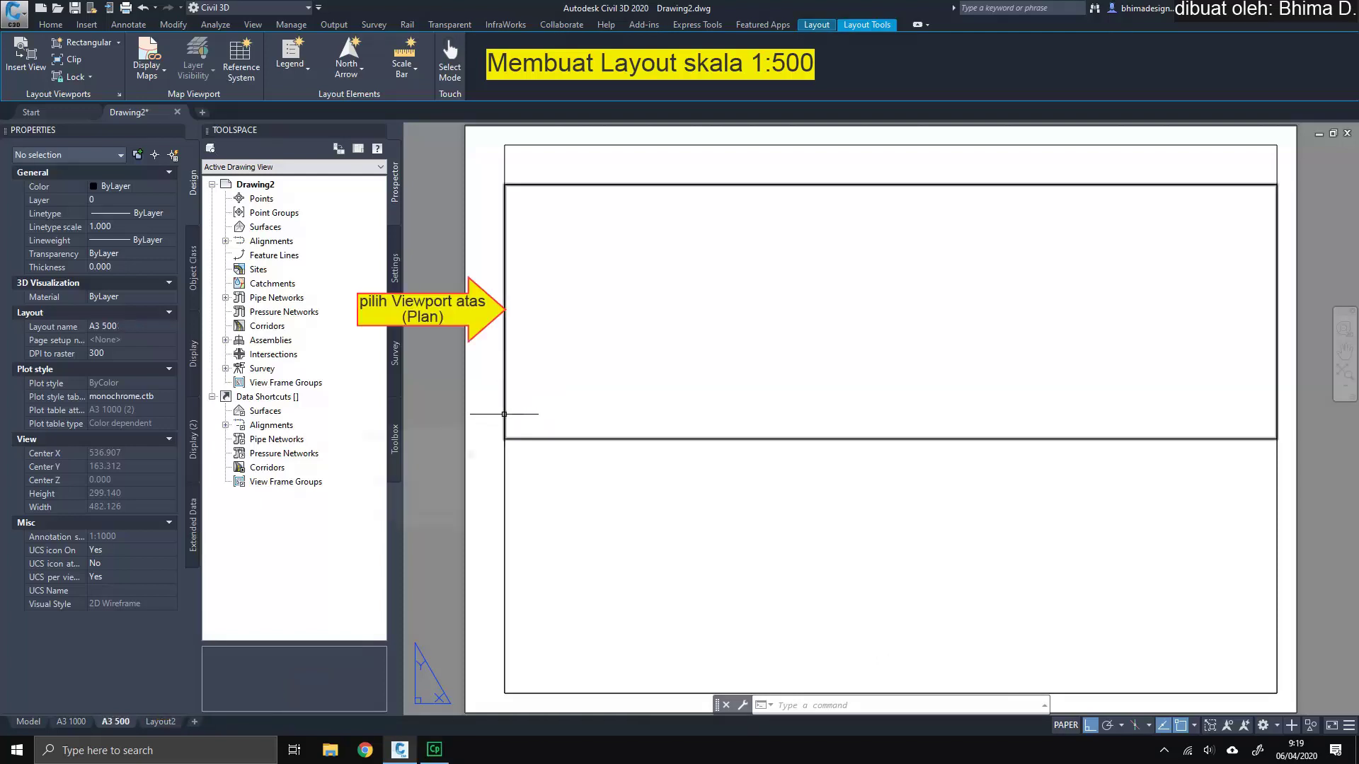
# Step: Unlock the upper plan viewport, set its scale to 1:500, and lock its display again
pyautogui.click(504, 414)
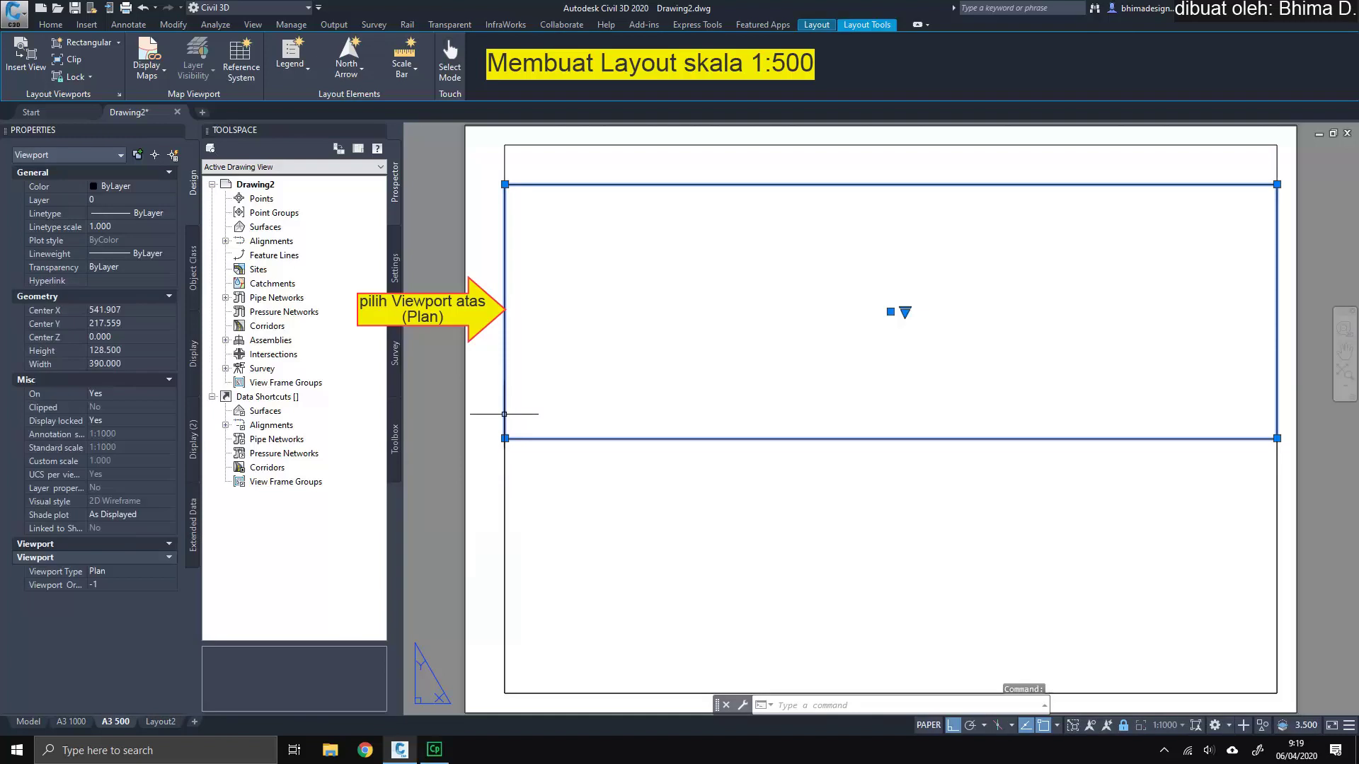
pyautogui.click(164, 420)
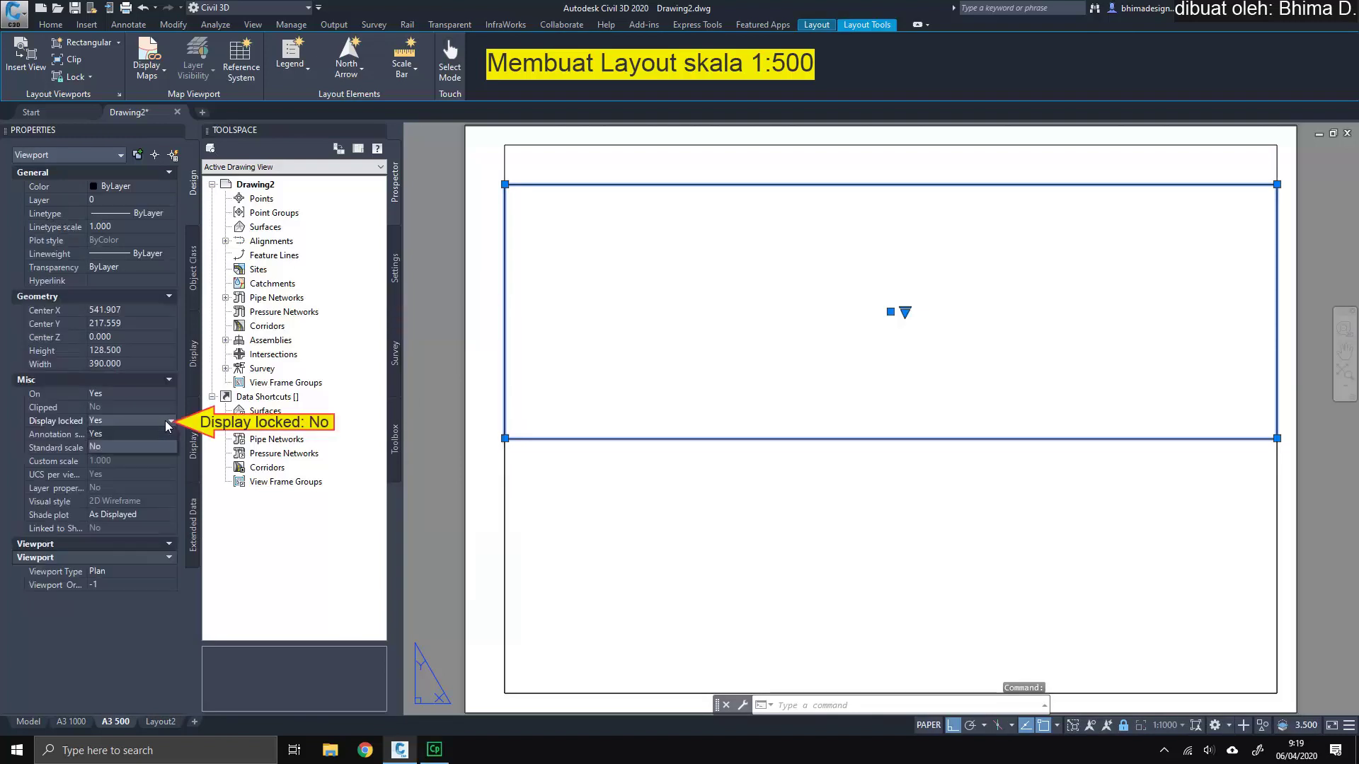
pyautogui.click(157, 444)
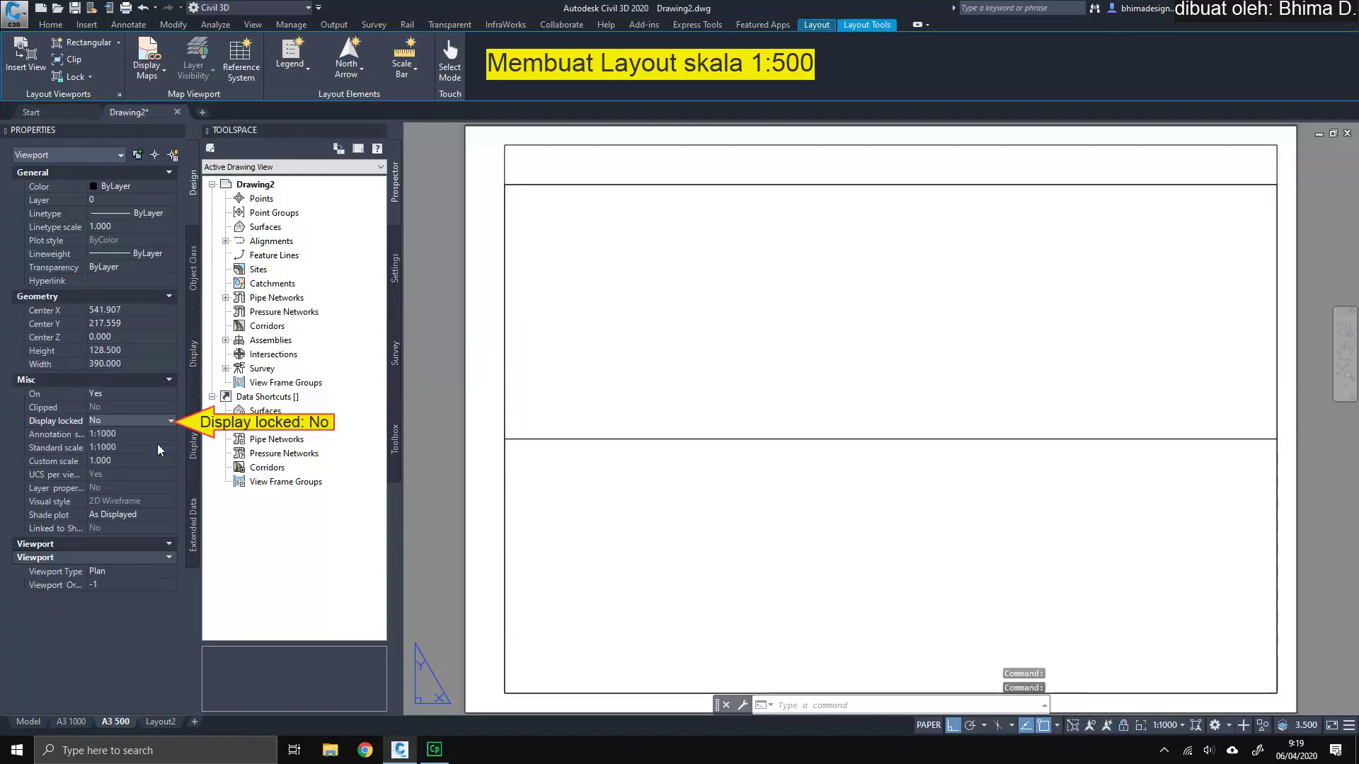
pyautogui.click(171, 447)
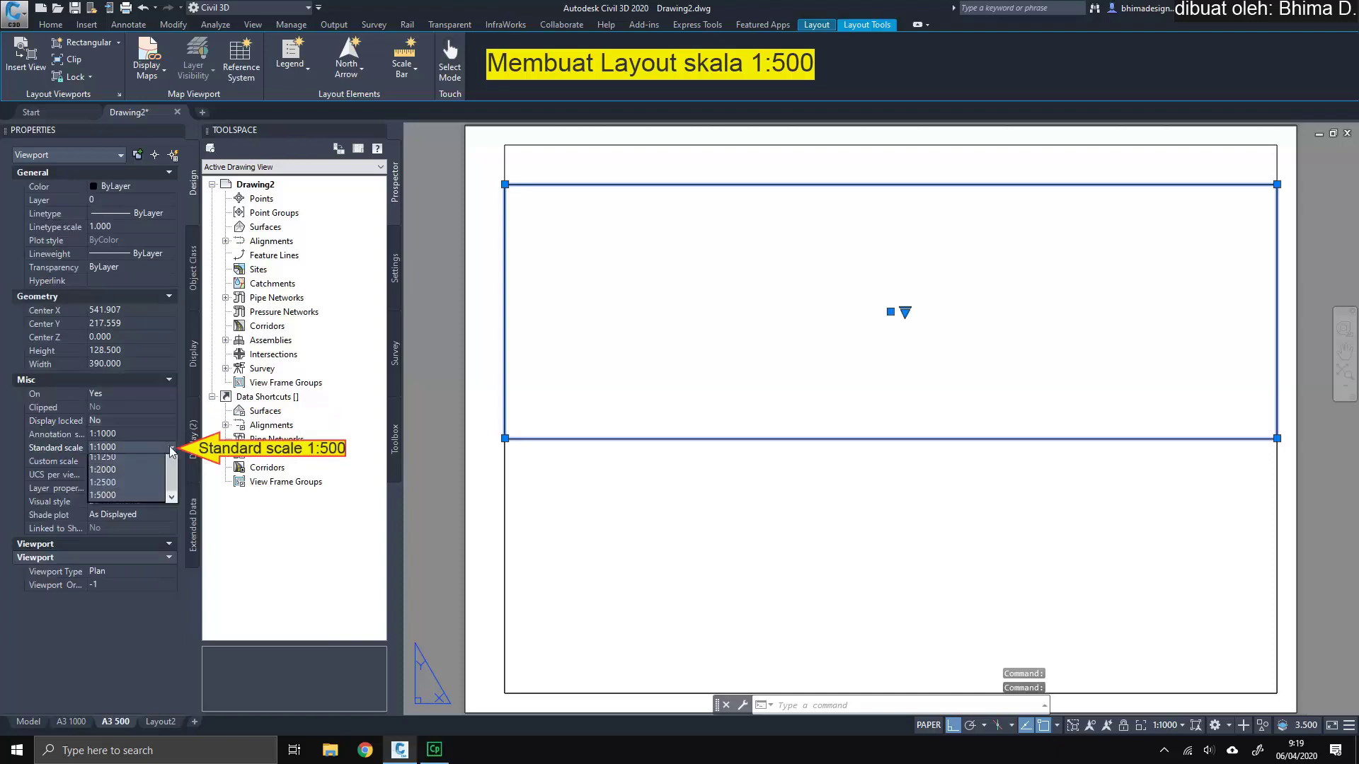
pyautogui.click(144, 495)
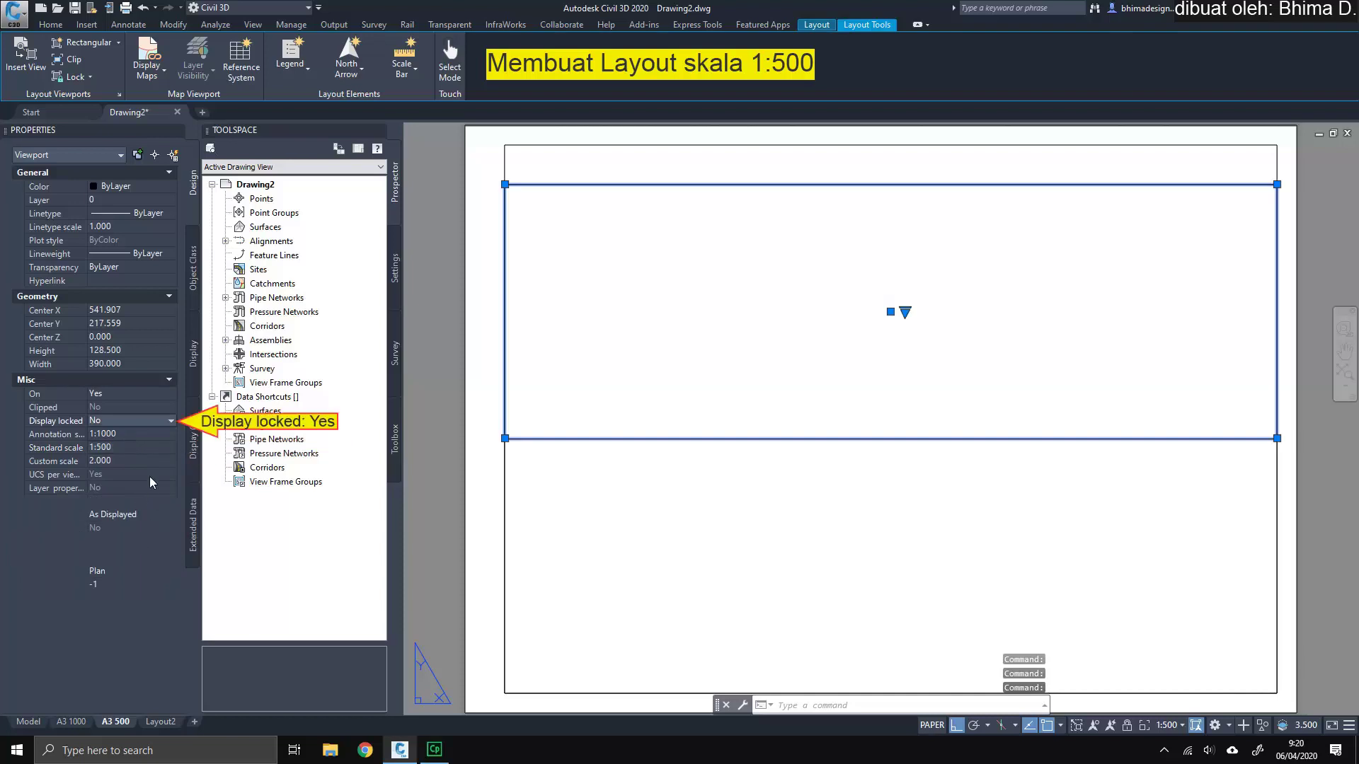
pyautogui.click(170, 420)
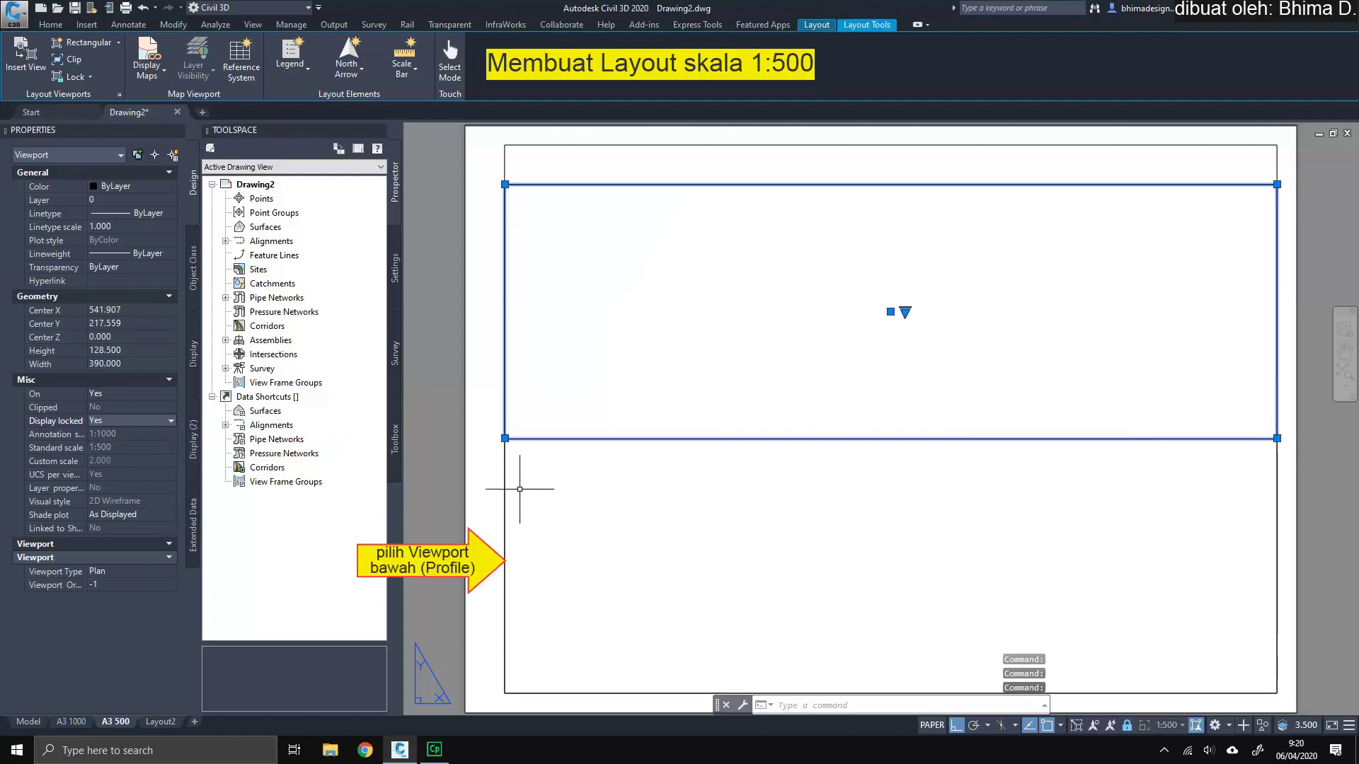
pyautogui.press('Escape')
# Step: Unlock the lower profile viewport, set it to 1:500, and lock its display
pyautogui.click(504, 453)
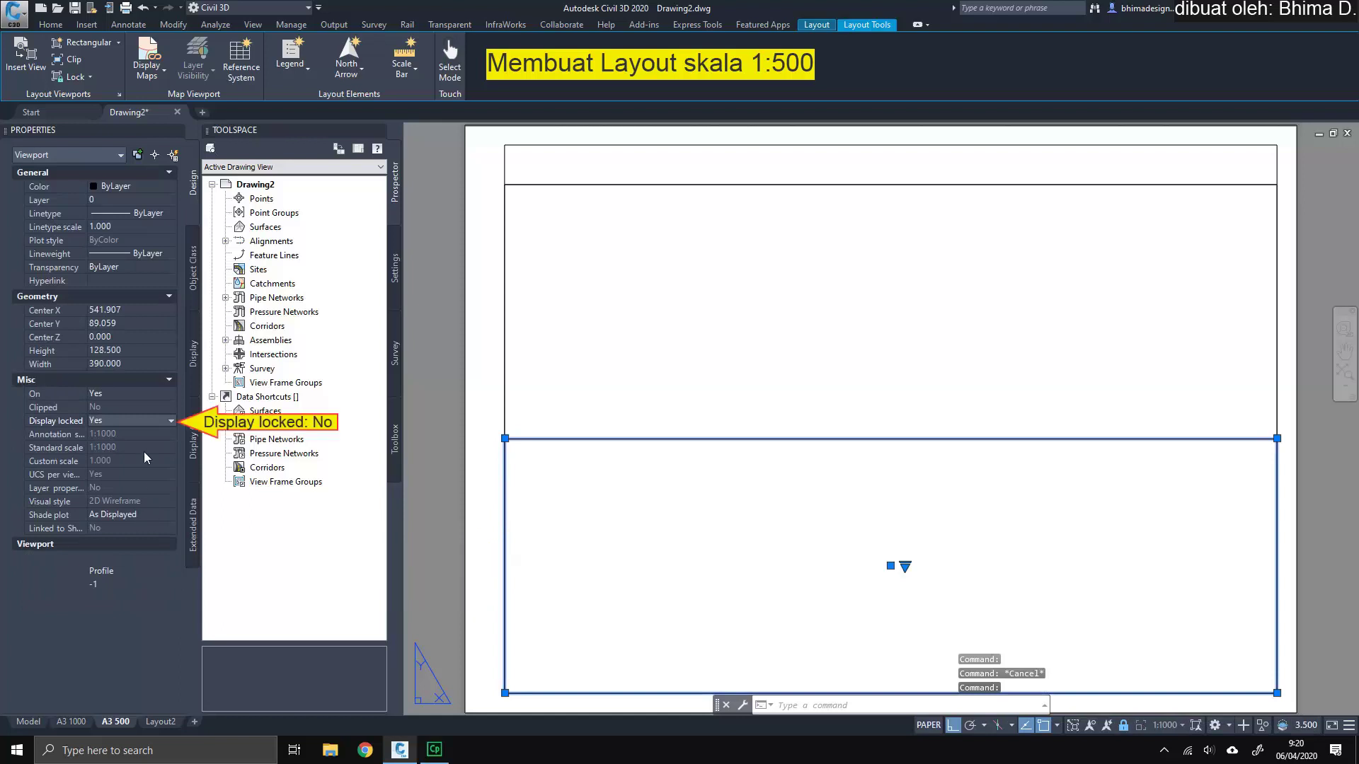
pyautogui.click(160, 419)
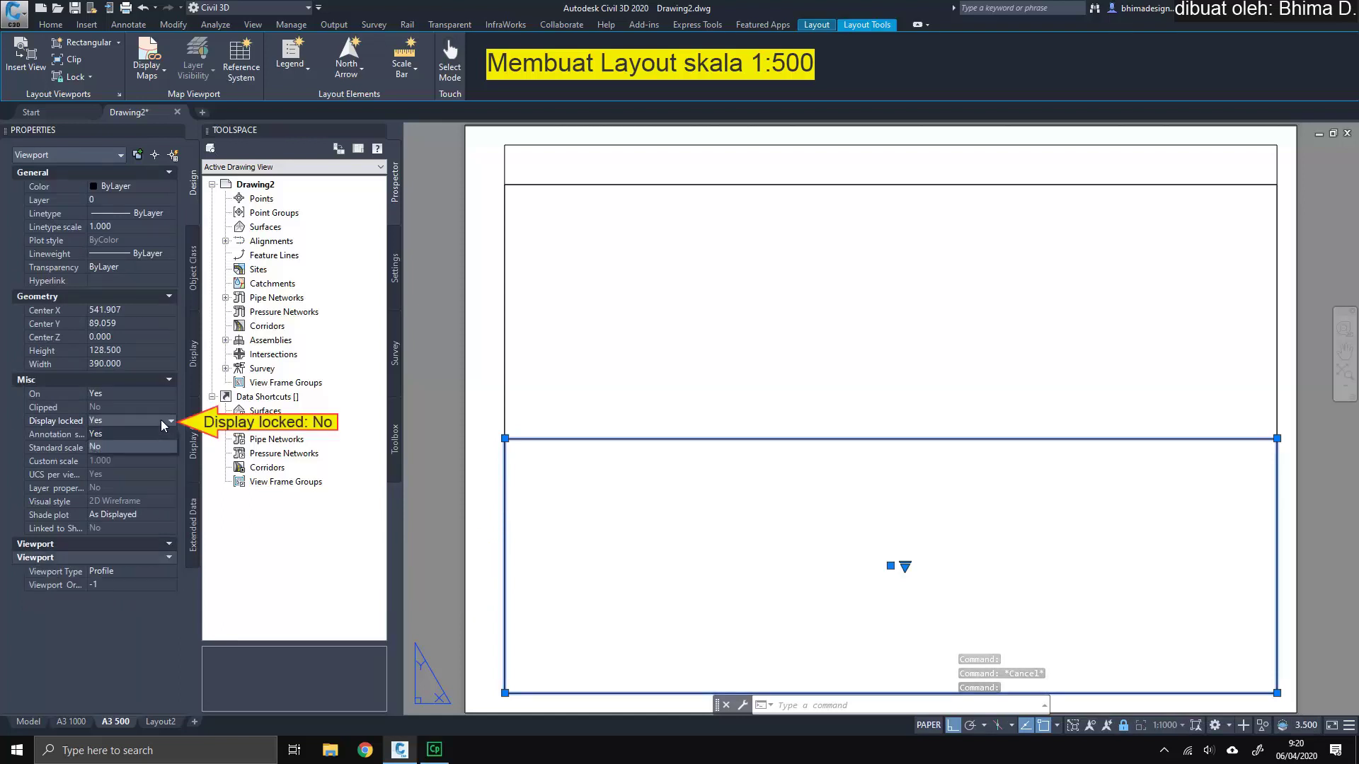
pyautogui.click(150, 443)
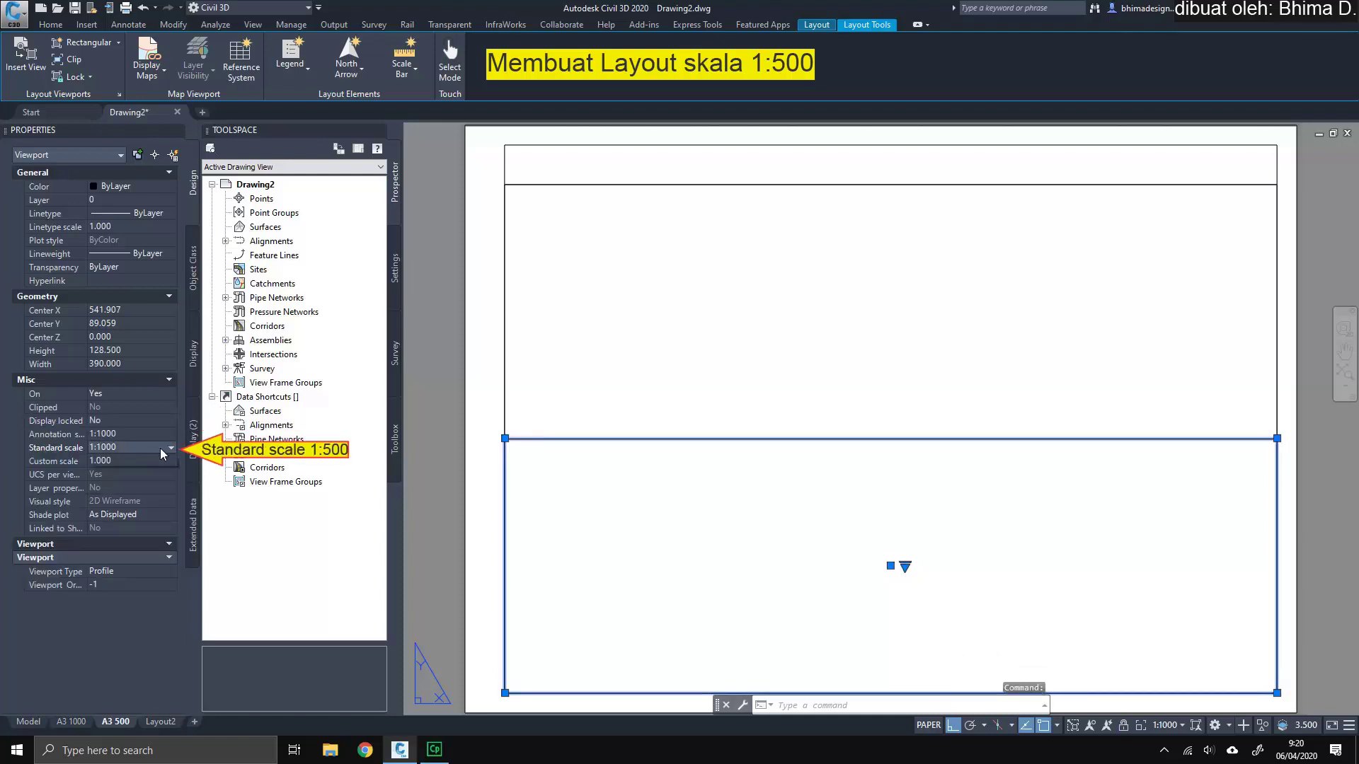
pyautogui.click(160, 448)
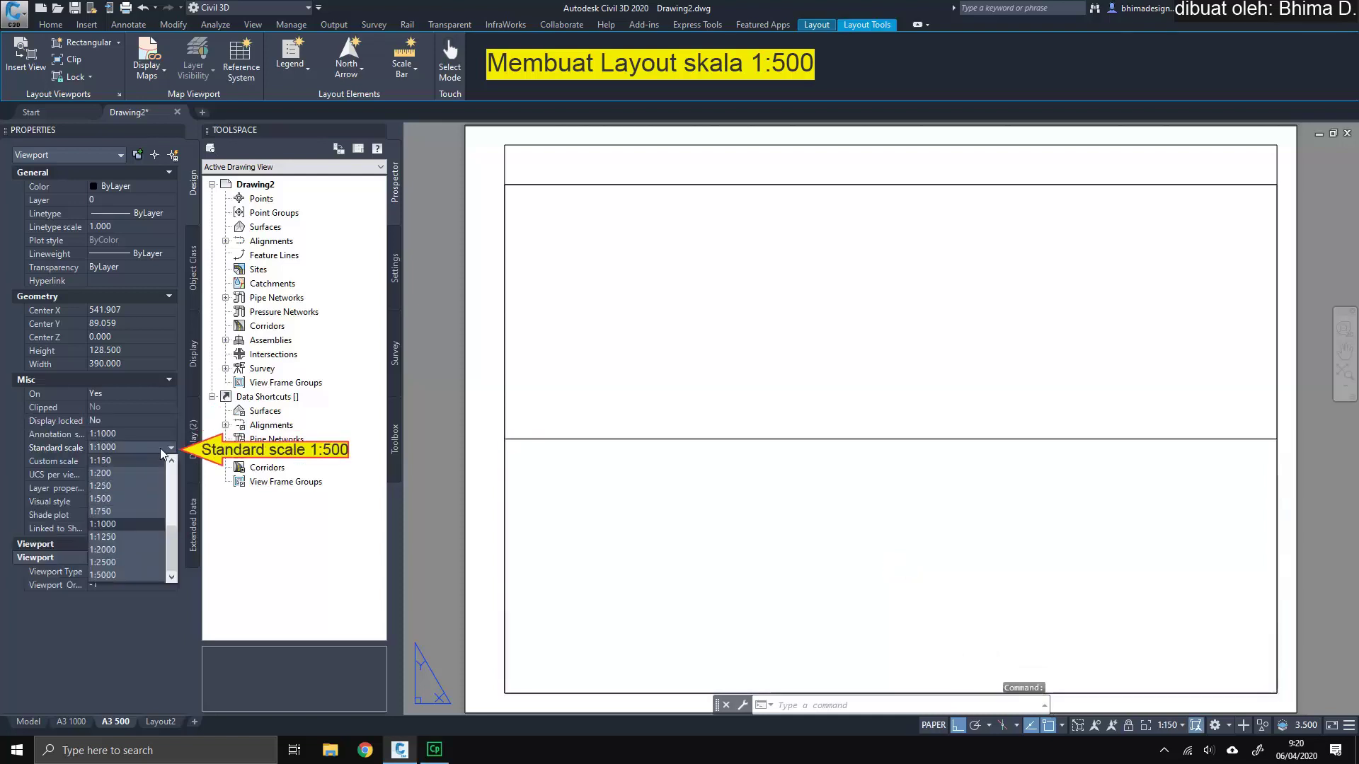
pyautogui.click(119, 499)
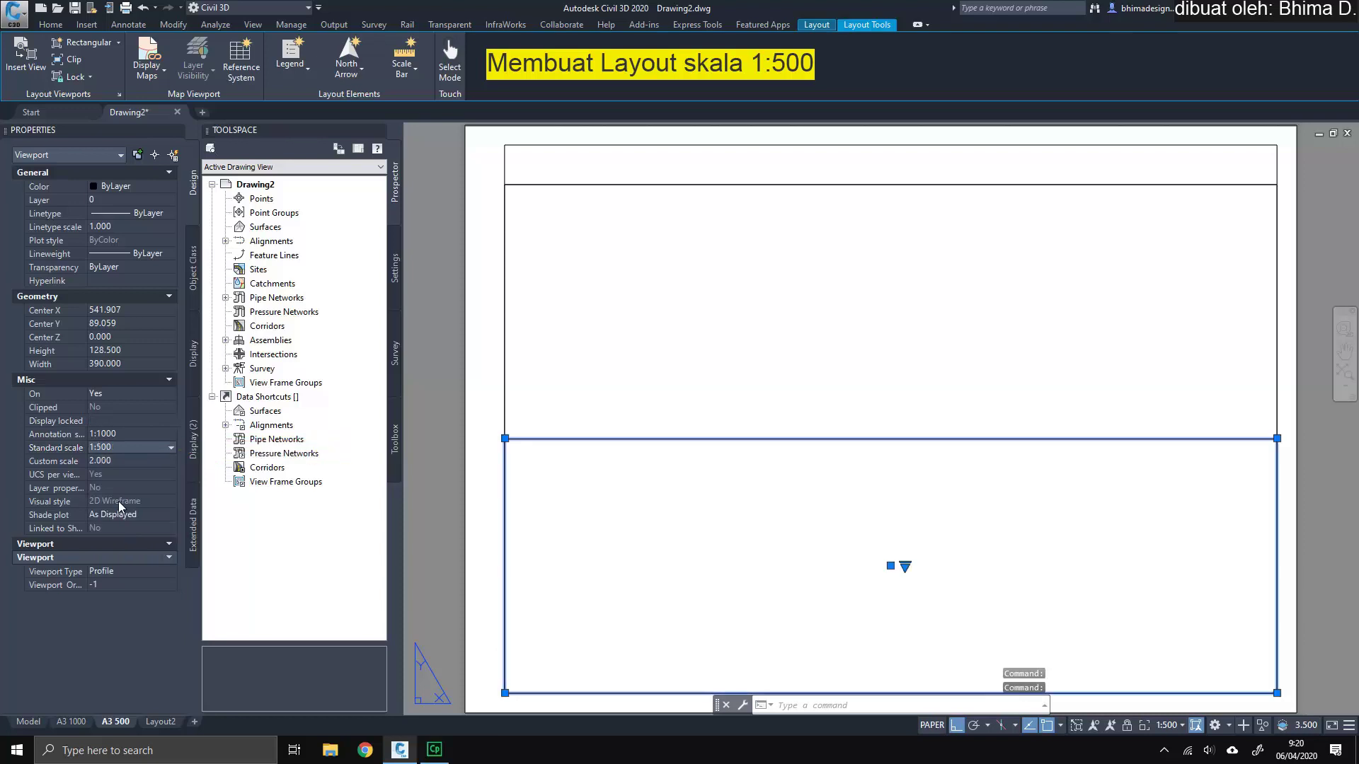
pyautogui.click(138, 421)
pyautogui.click(144, 417)
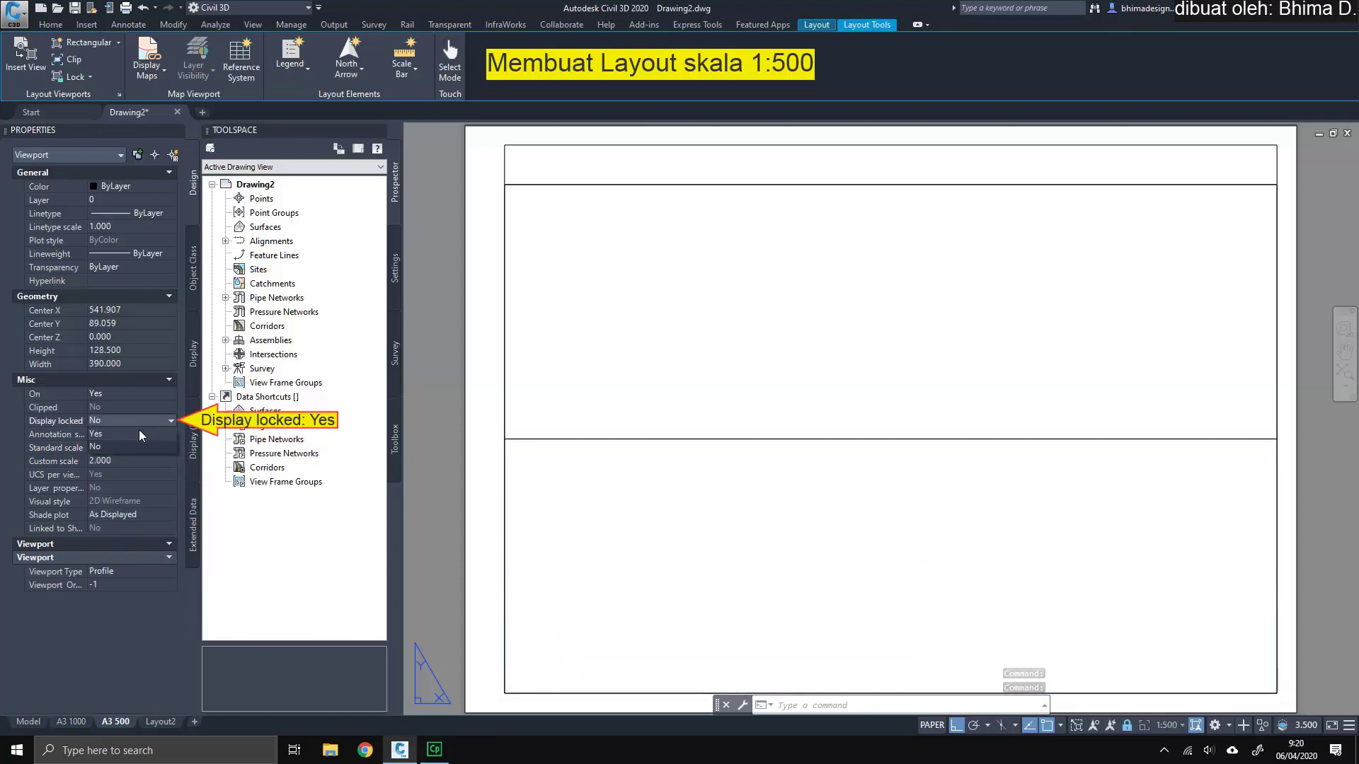
pyautogui.click(140, 431)
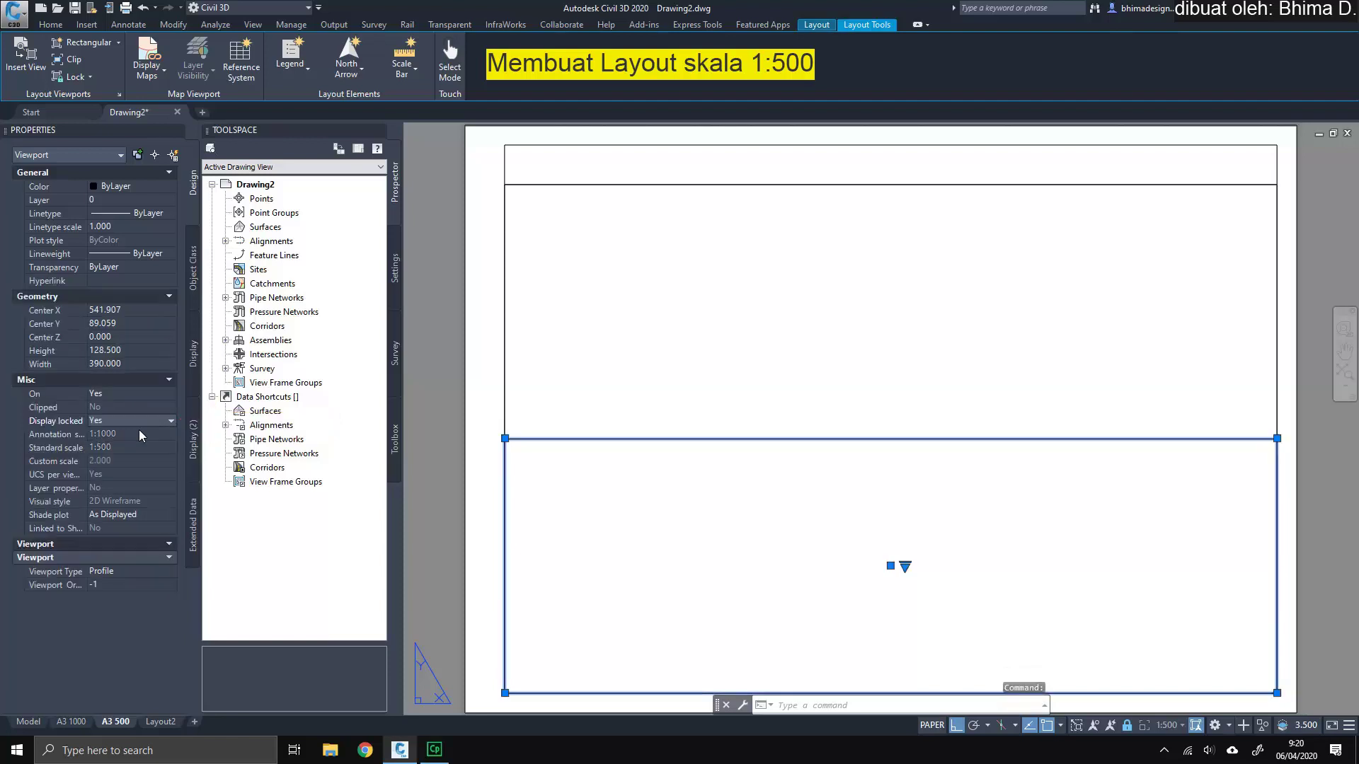
pyautogui.press('Escape')
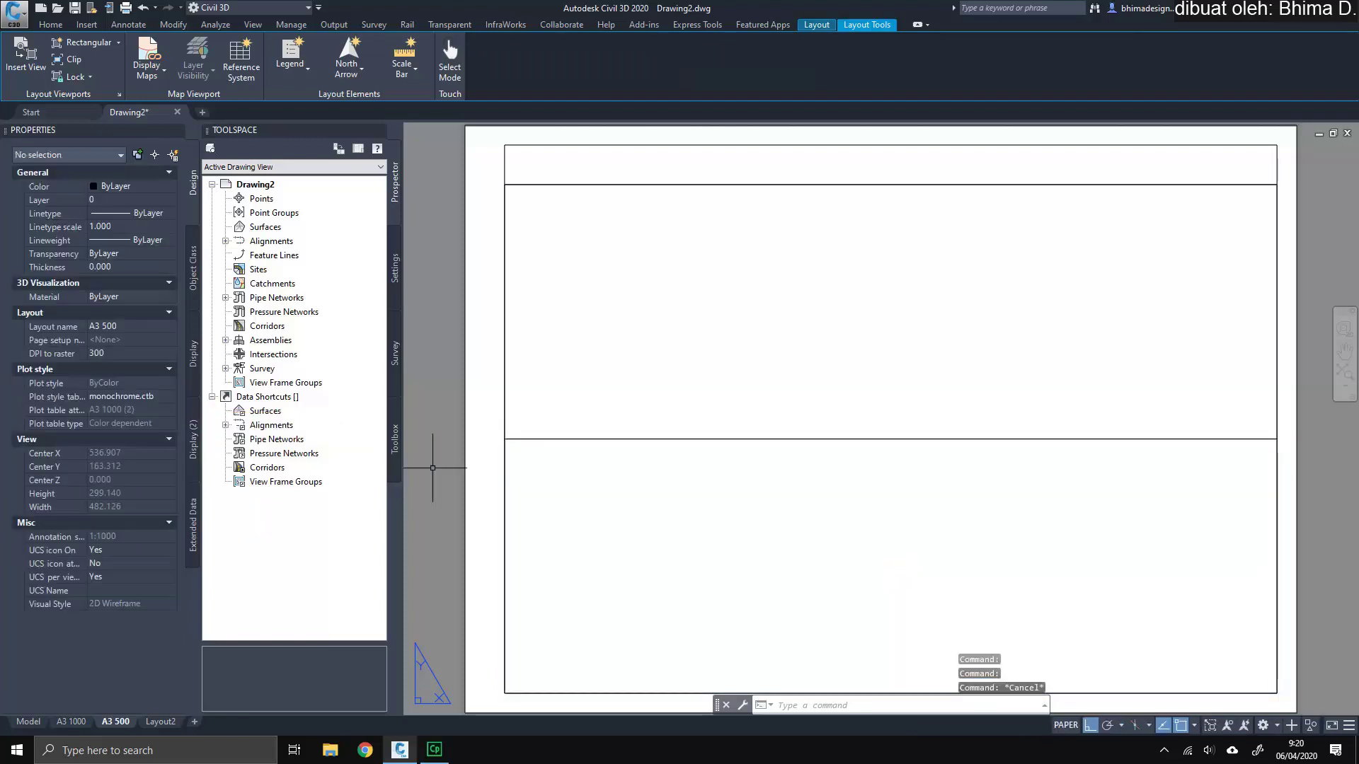
# Step: Save the drawing as the AutoCAD Drawing Template (*.dwt) file type
pyautogui.click(75, 9)
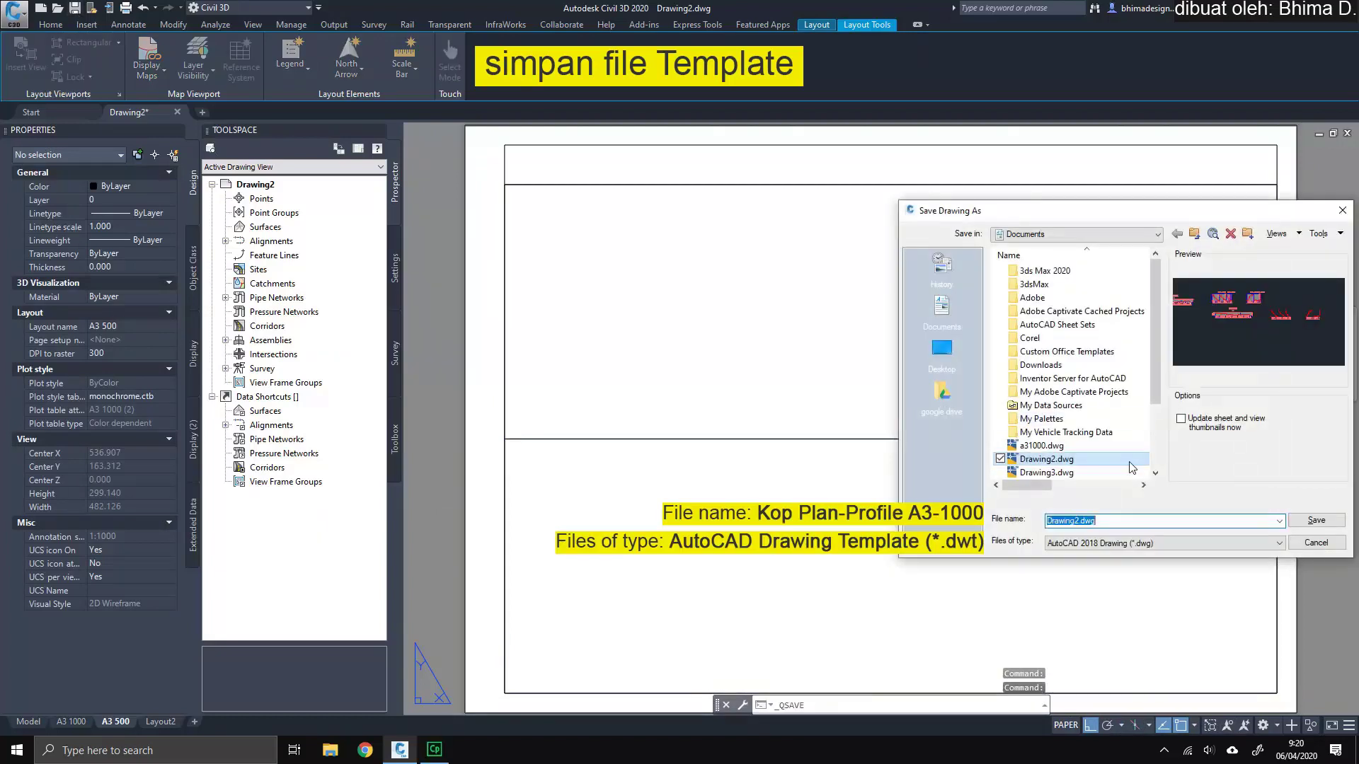
pyautogui.click(1147, 546)
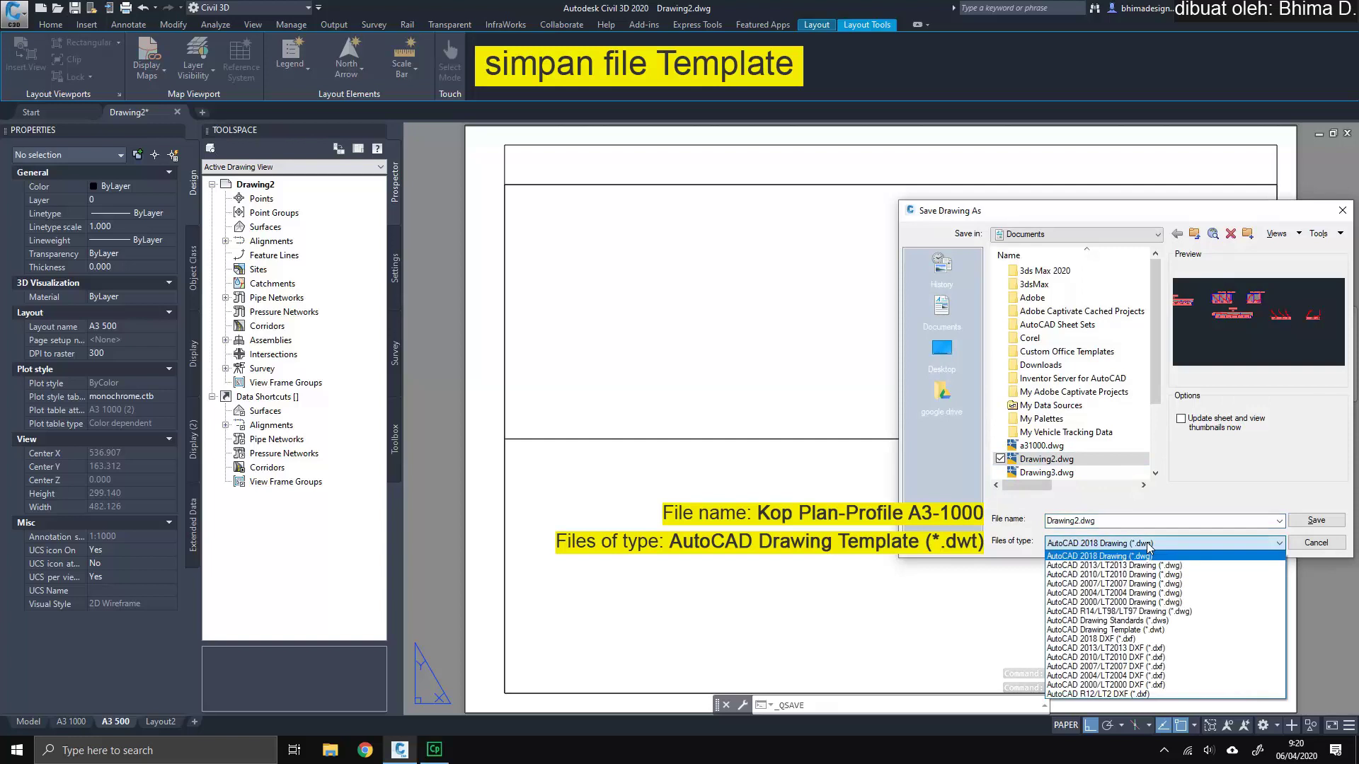
pyautogui.click(1160, 629)
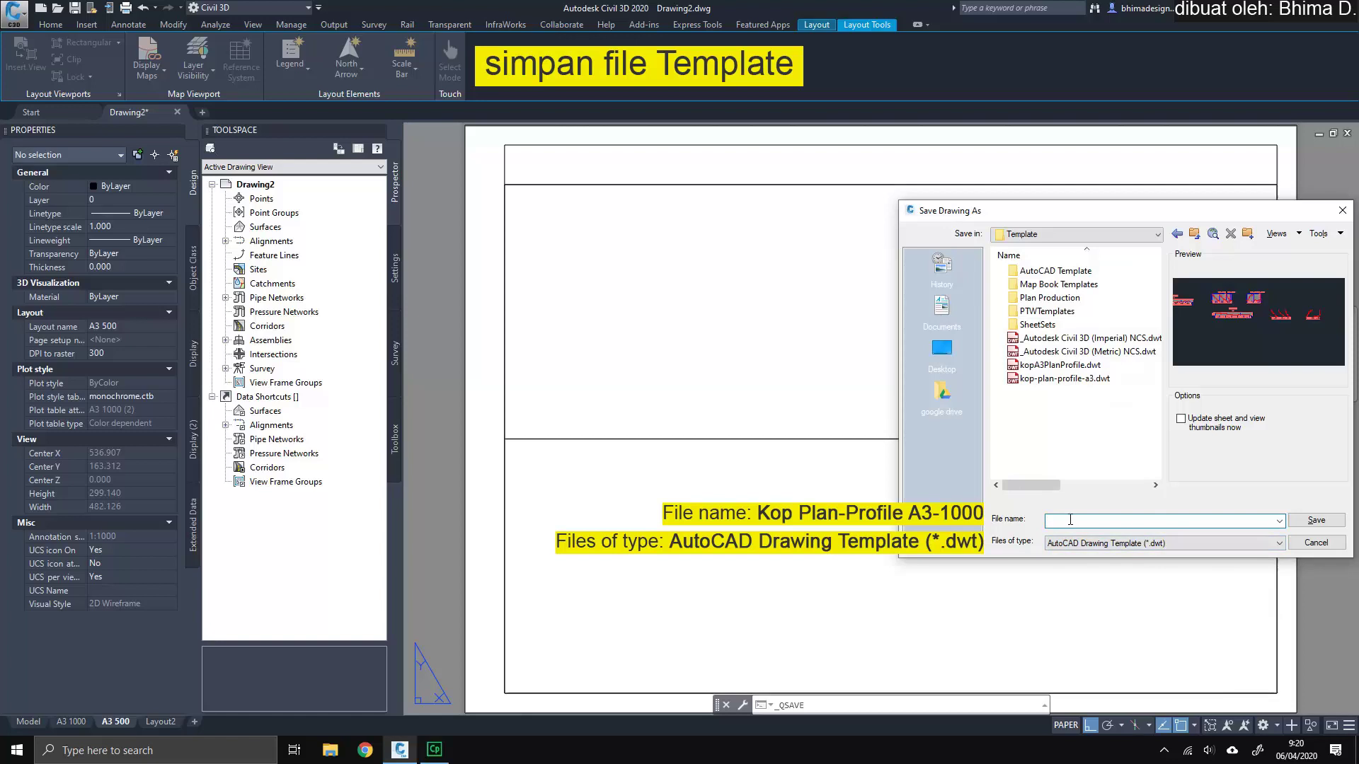
pyautogui.click(1077, 521)
# Step: Name the template KOP PLAN PROFILE A3-1000 and save it in the Template folder
pyautogui.write('KL')
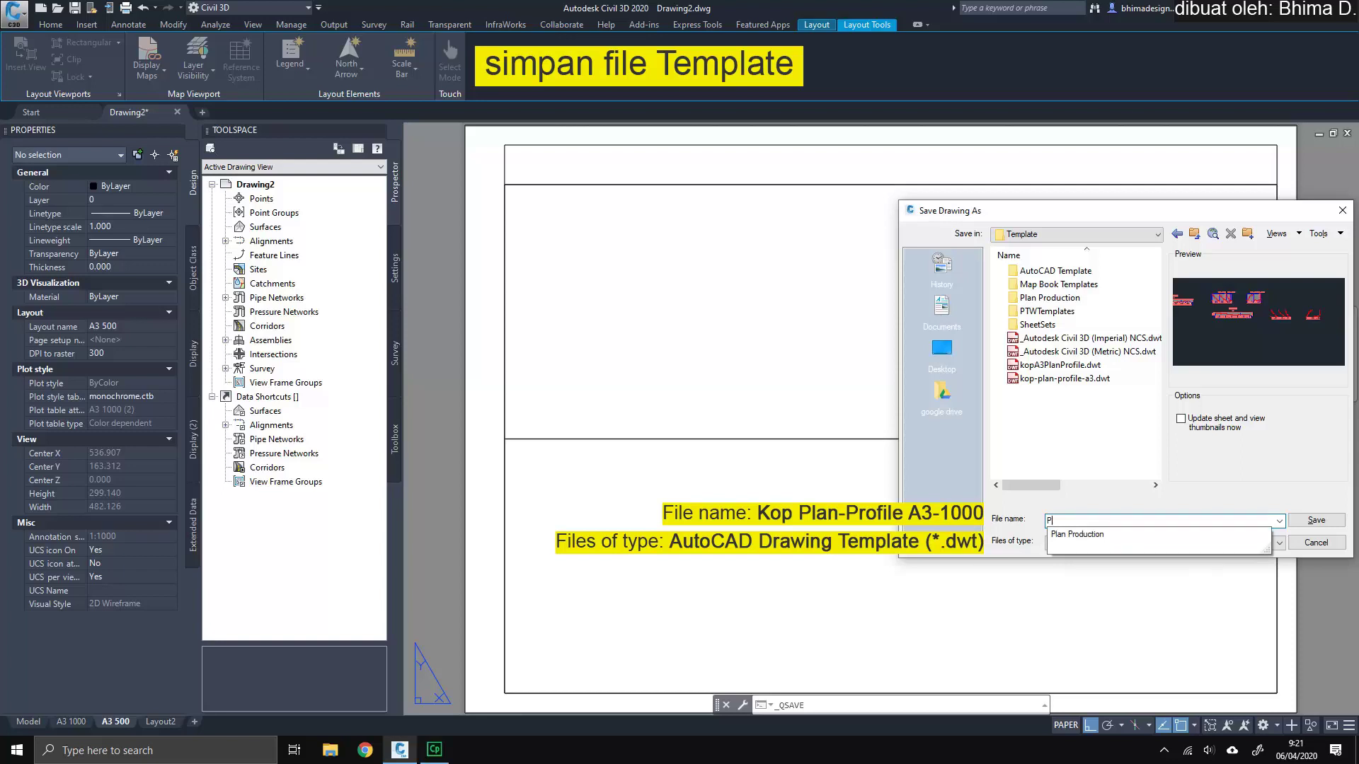
pyautogui.press('BackSpace')
pyautogui.write('KOP')
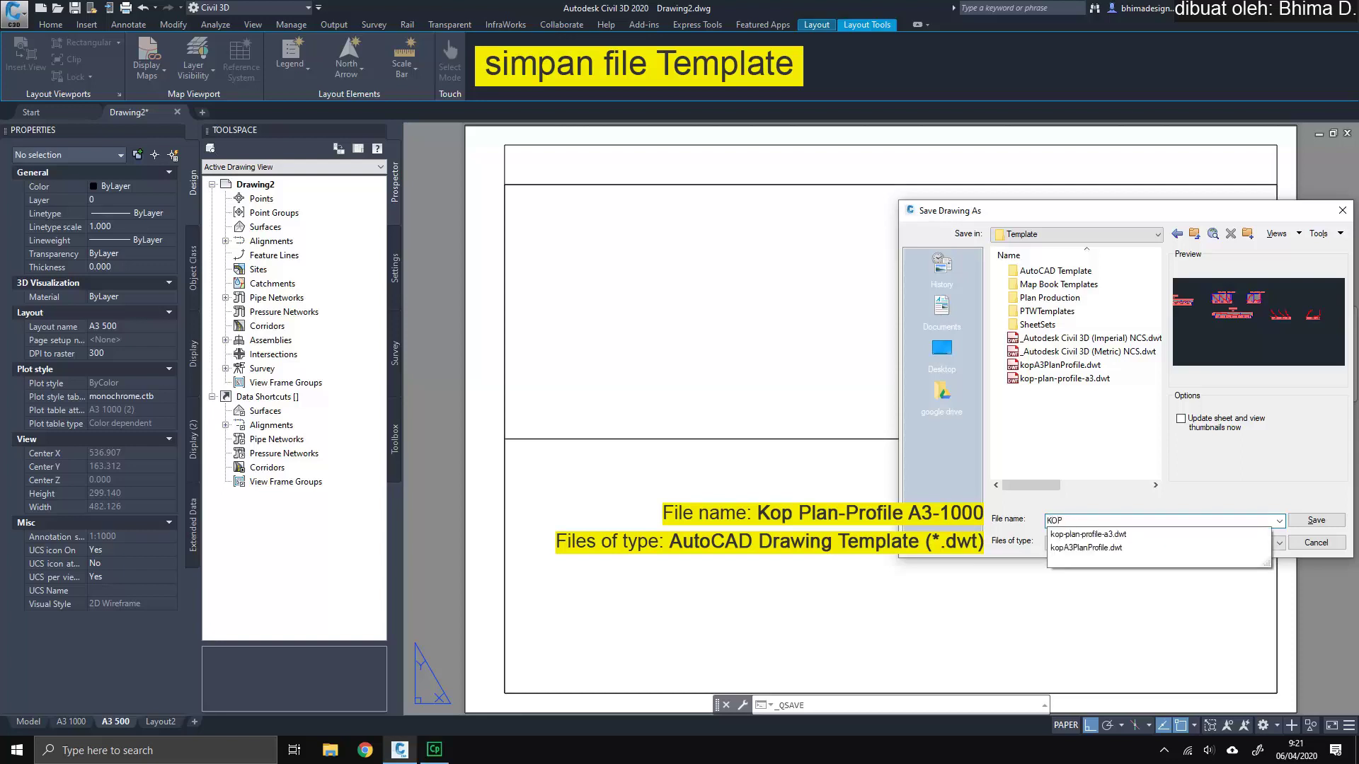
pyautogui.write('-')
pyautogui.press('BackSpace')
pyautogui.write('PLAN-PROFILE A3-1000')
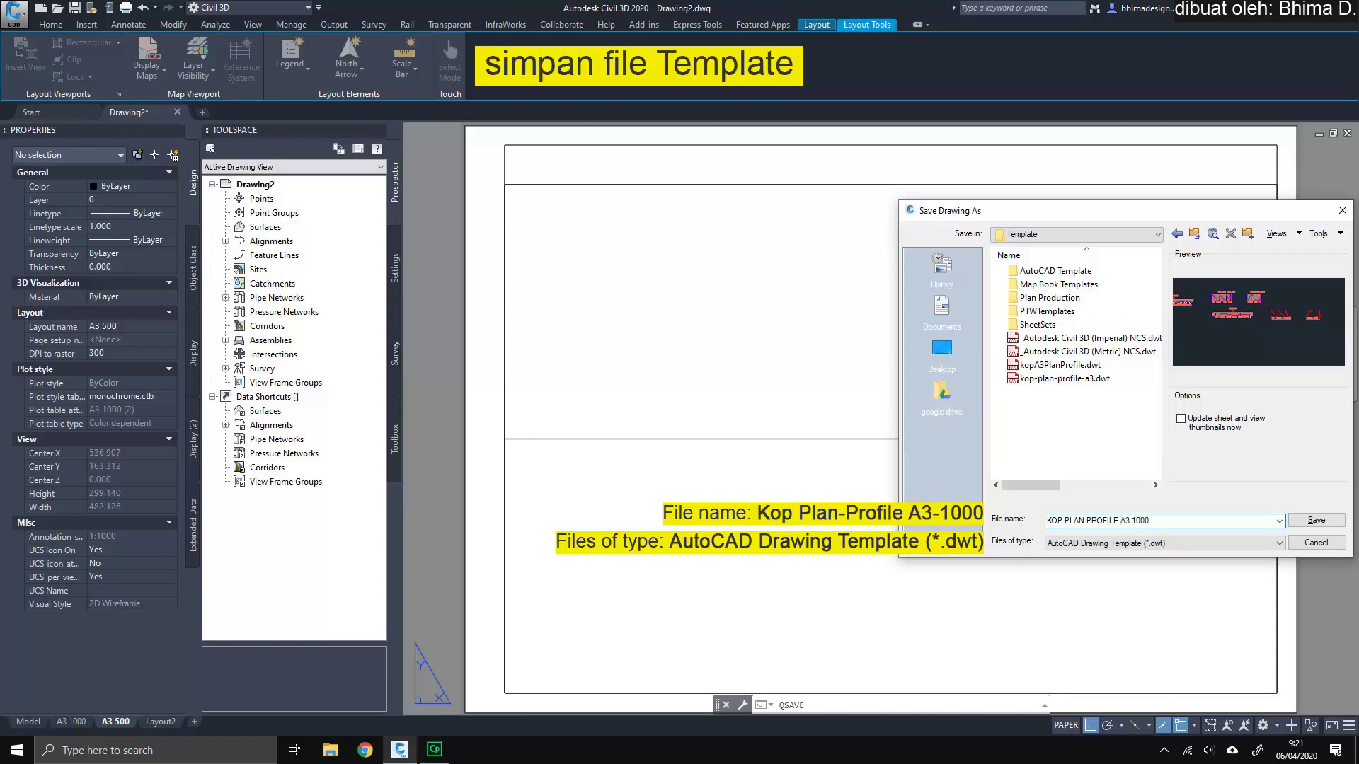
pyautogui.click(1082, 522)
pyautogui.press('BackSpace')
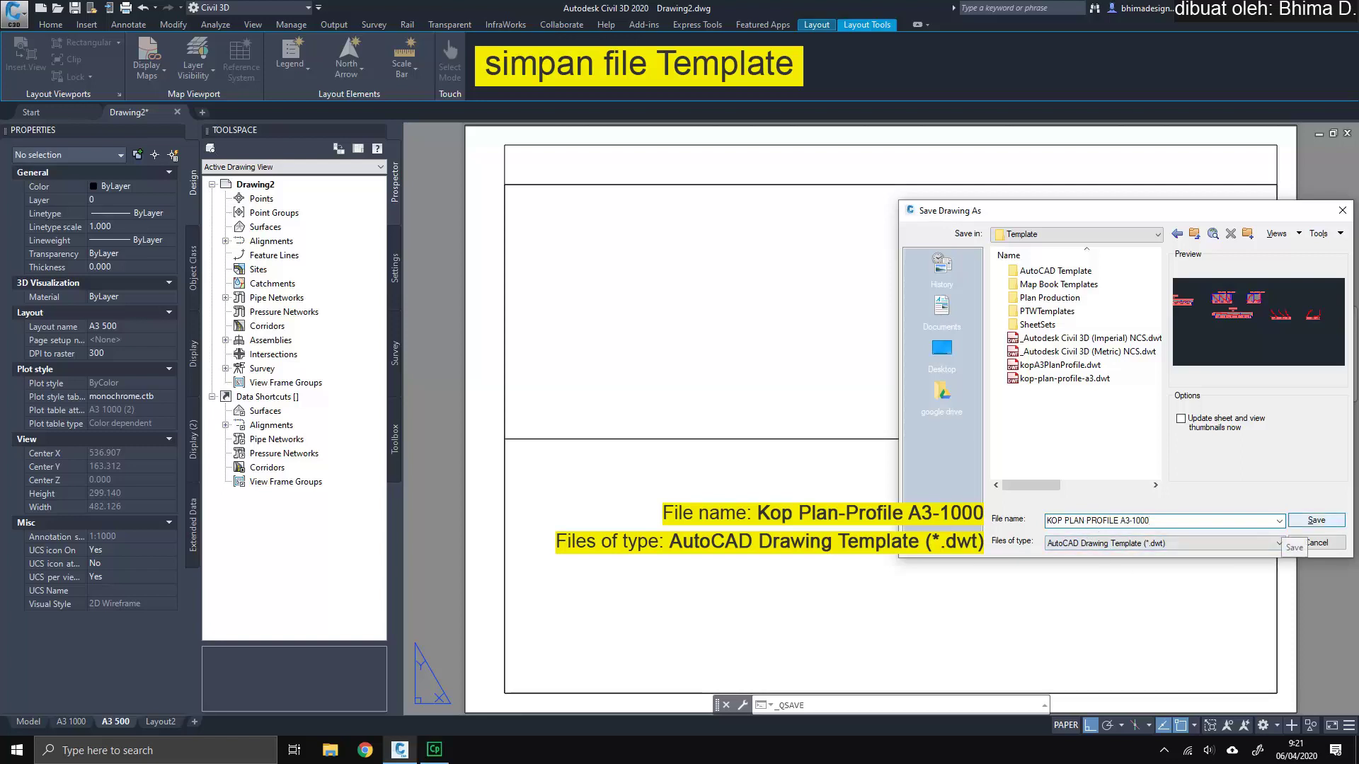
pyautogui.click(1337, 527)
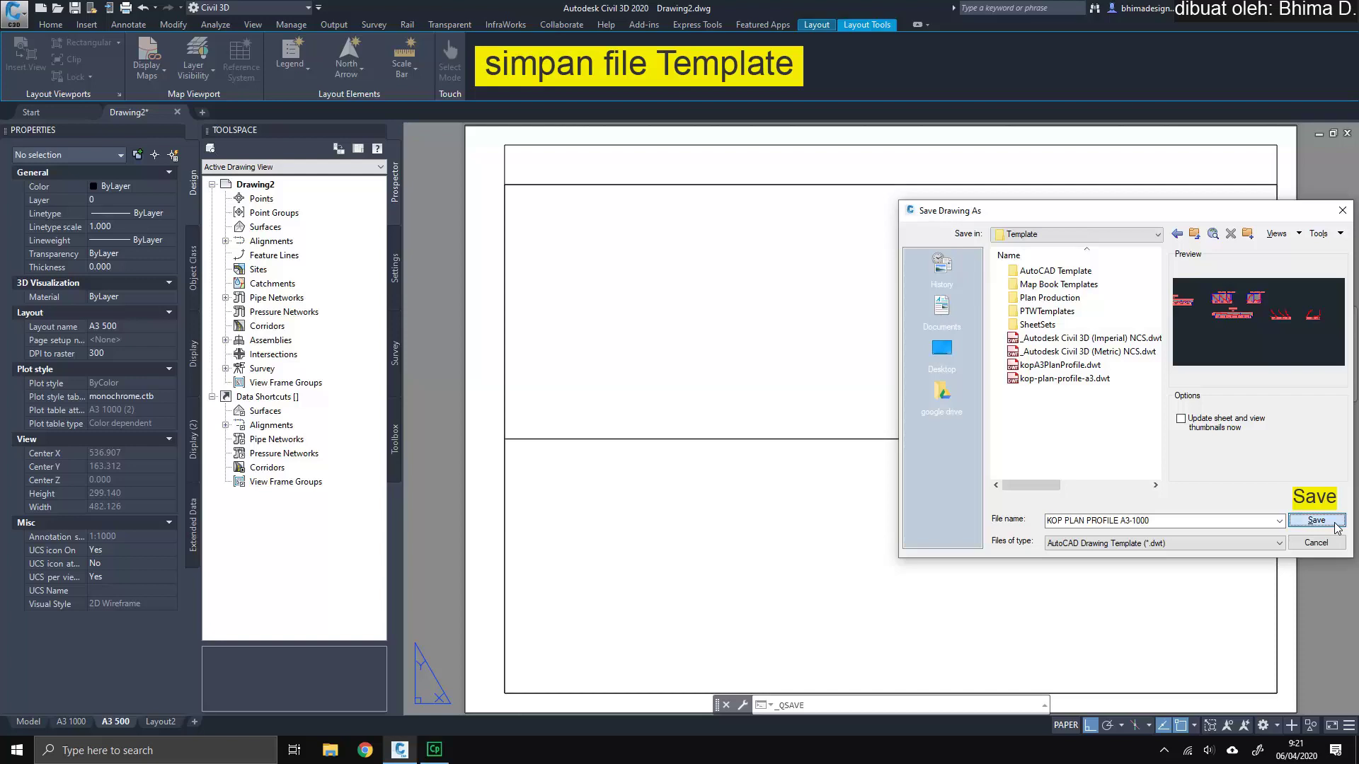
pyautogui.click(1335, 524)
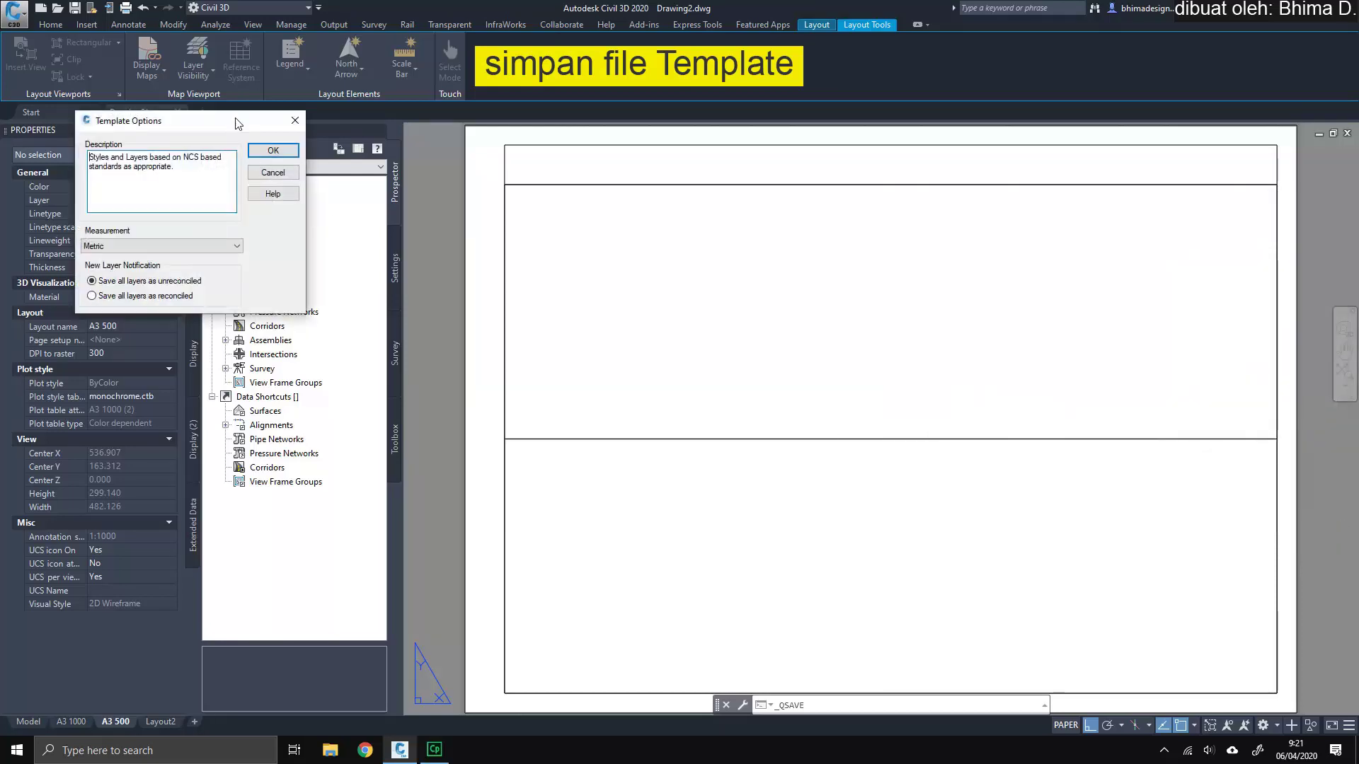
# Step: Describe the template as 'KOP GAMBAR PLAN & PROFILE UKURAN A3 SKALA 1:1000 & 1:500', keeping Metric
pyautogui.moveTo(234, 120); pyautogui.dragTo(609, 209)
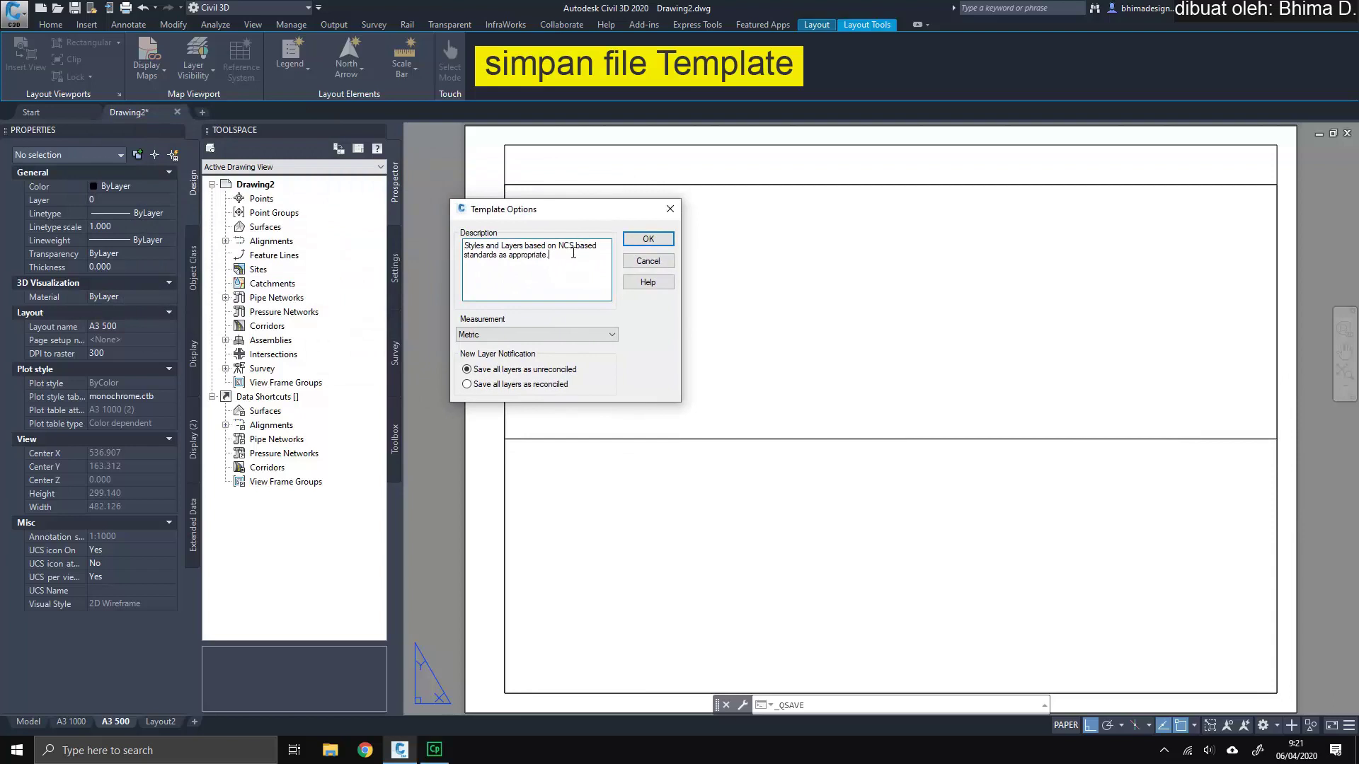
pyautogui.moveTo(575, 256); pyautogui.dragTo(464, 242)
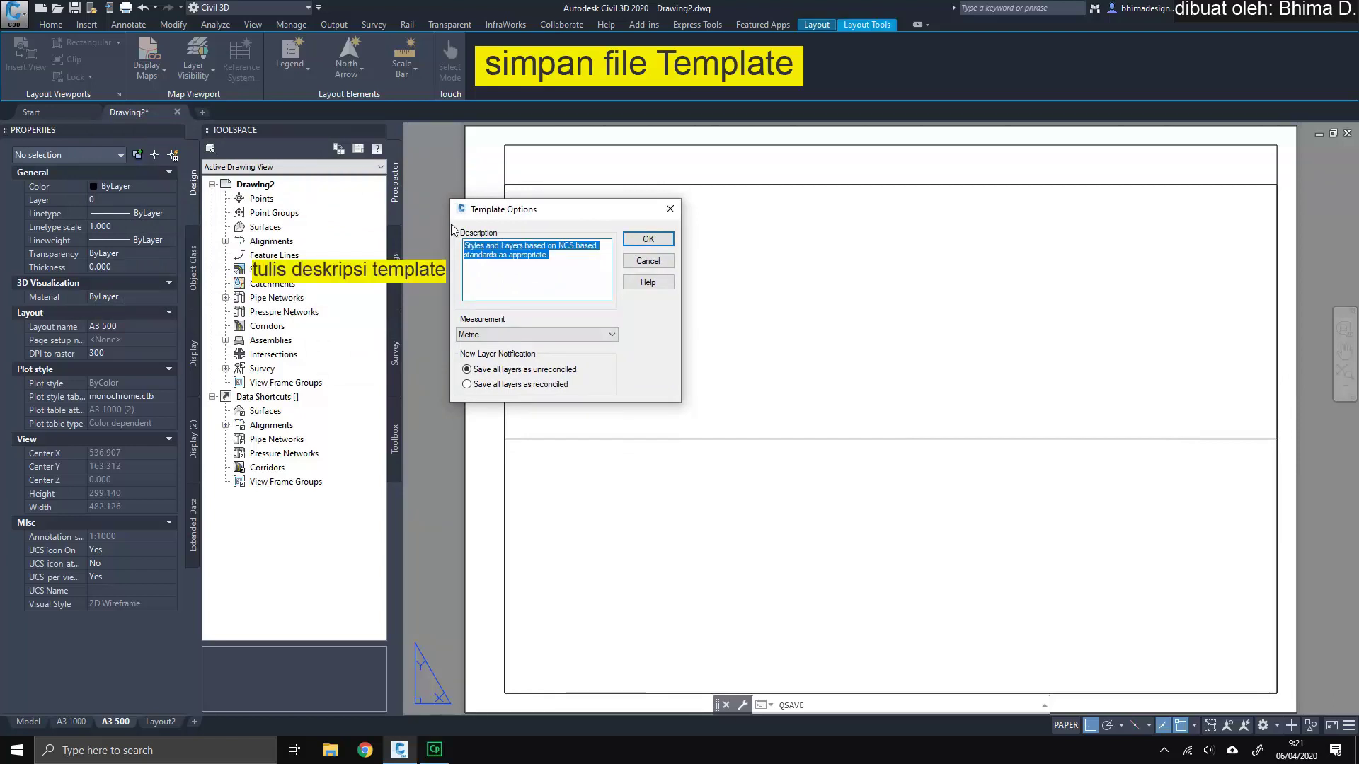
pyautogui.write('KOP')
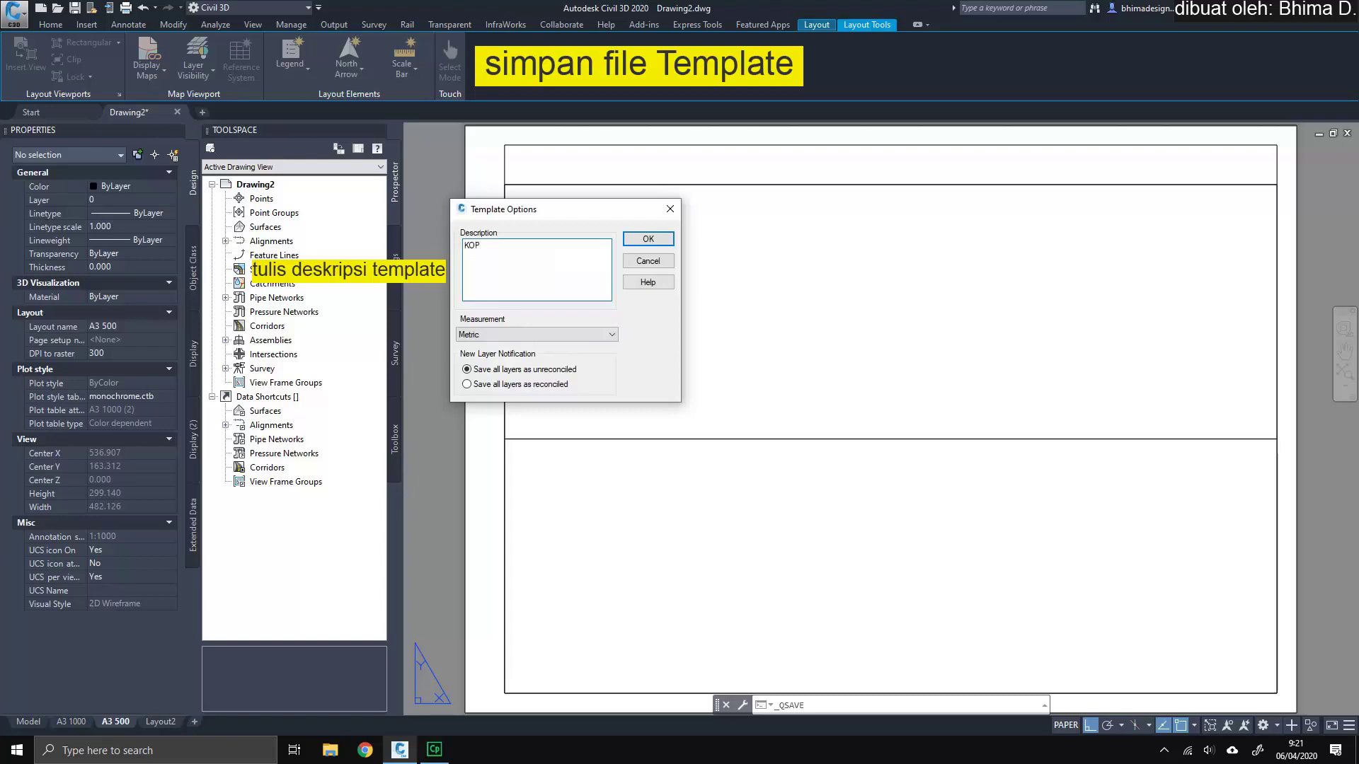
pyautogui.write(' GAMBAR ')
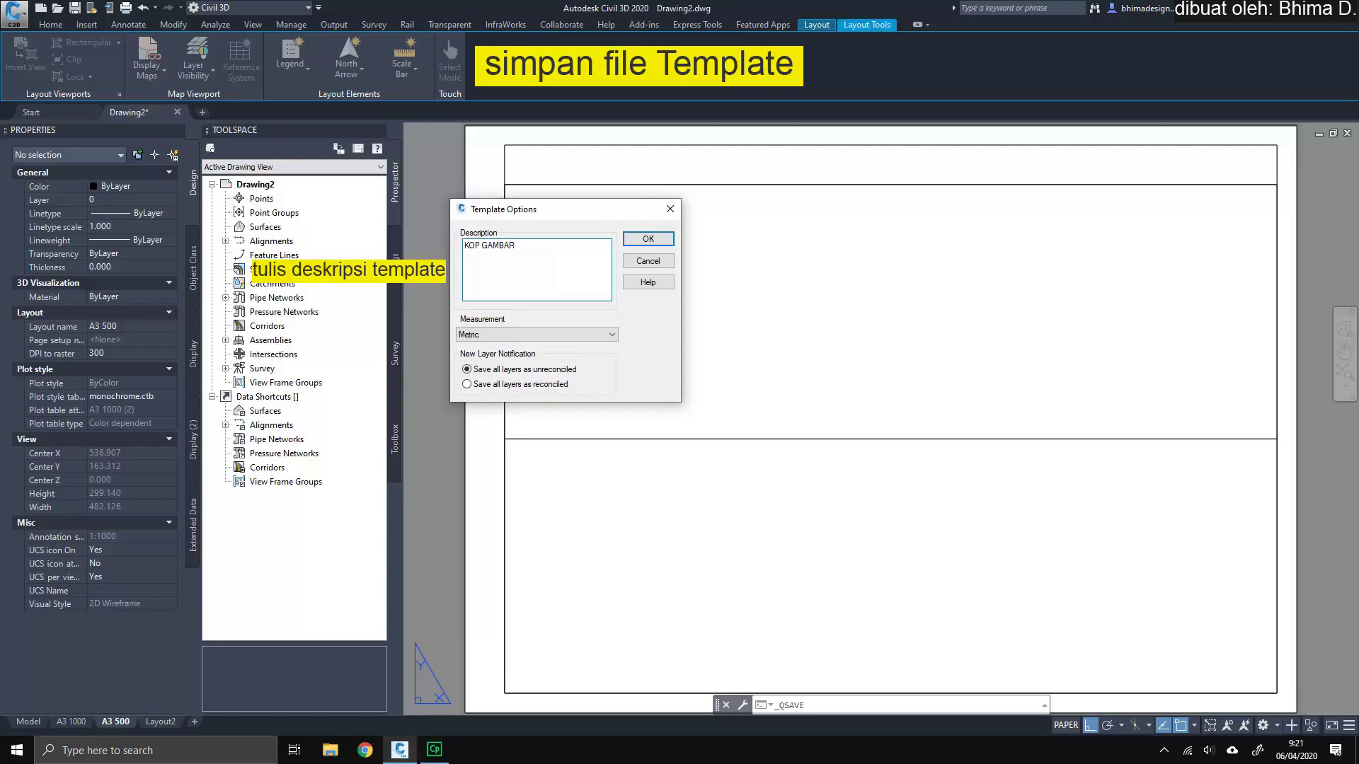
pyautogui.write('PLAN')
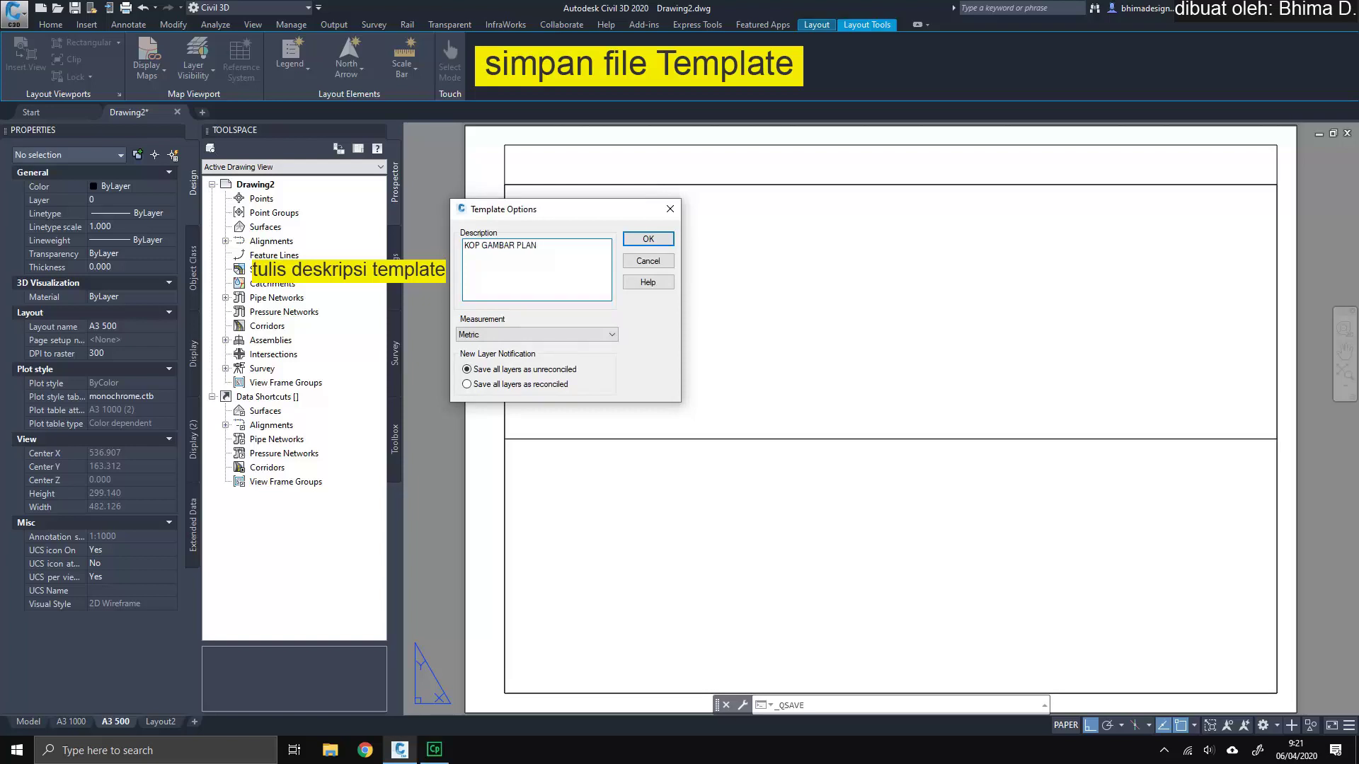
pyautogui.write(' & PROFIL')
pyautogui.write('E ')
pyautogui.write('UKURAN ')
pyautogui.write('A3')
pyautogui.write(' SKALA 1:')
pyautogui.write('1000 ')
pyautogui.write('& 1:')
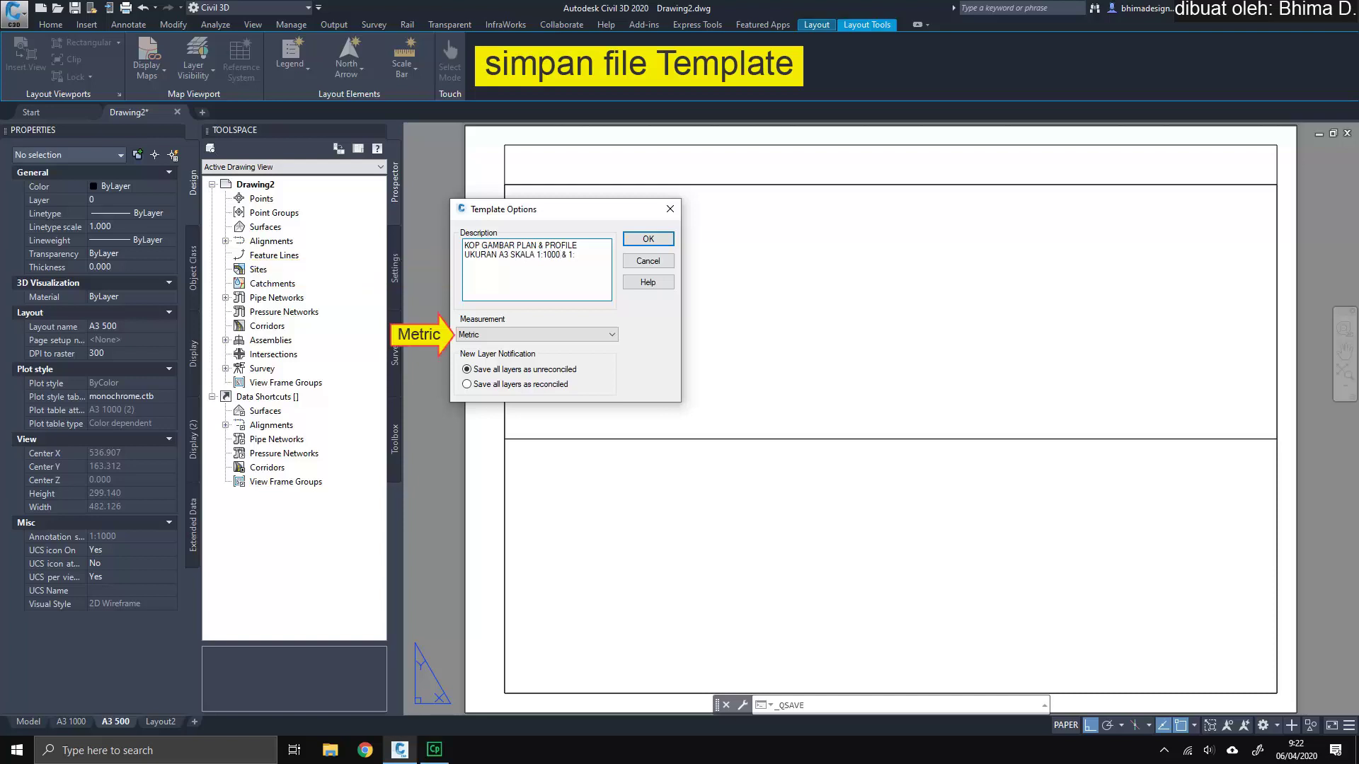
pyautogui.write('500')
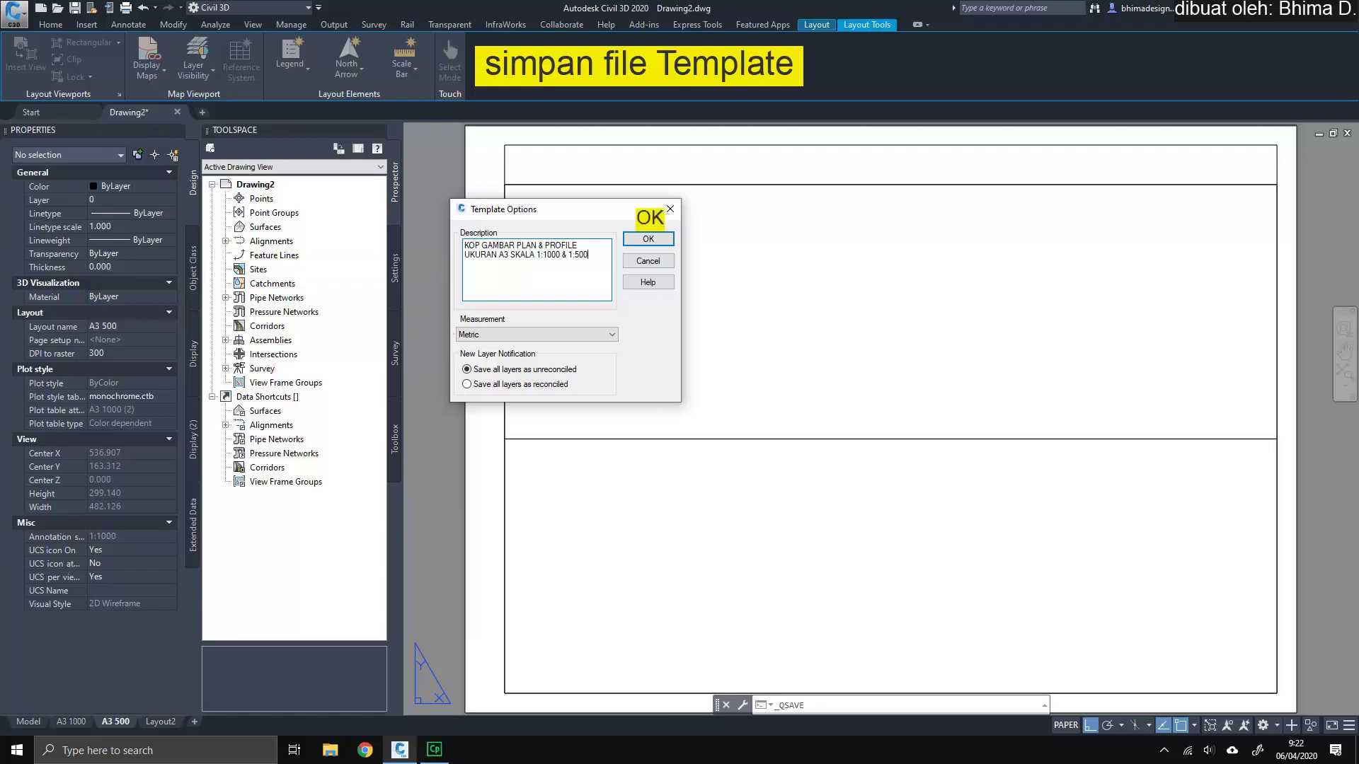
pyautogui.click(634, 241)
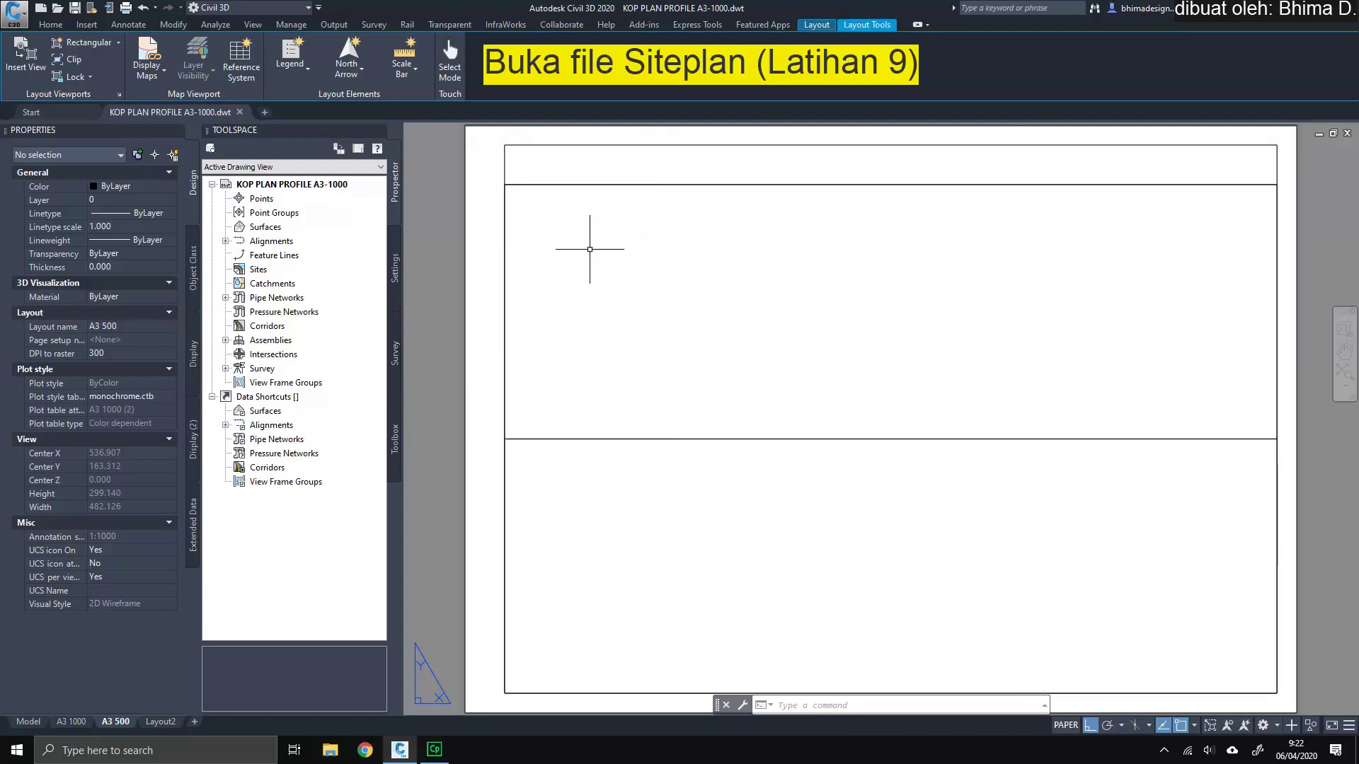
# Step: Open latihan minggu 7-.dwg from Recent Documents and switch the ribbon to the Output tab
pyautogui.click(24, 23)
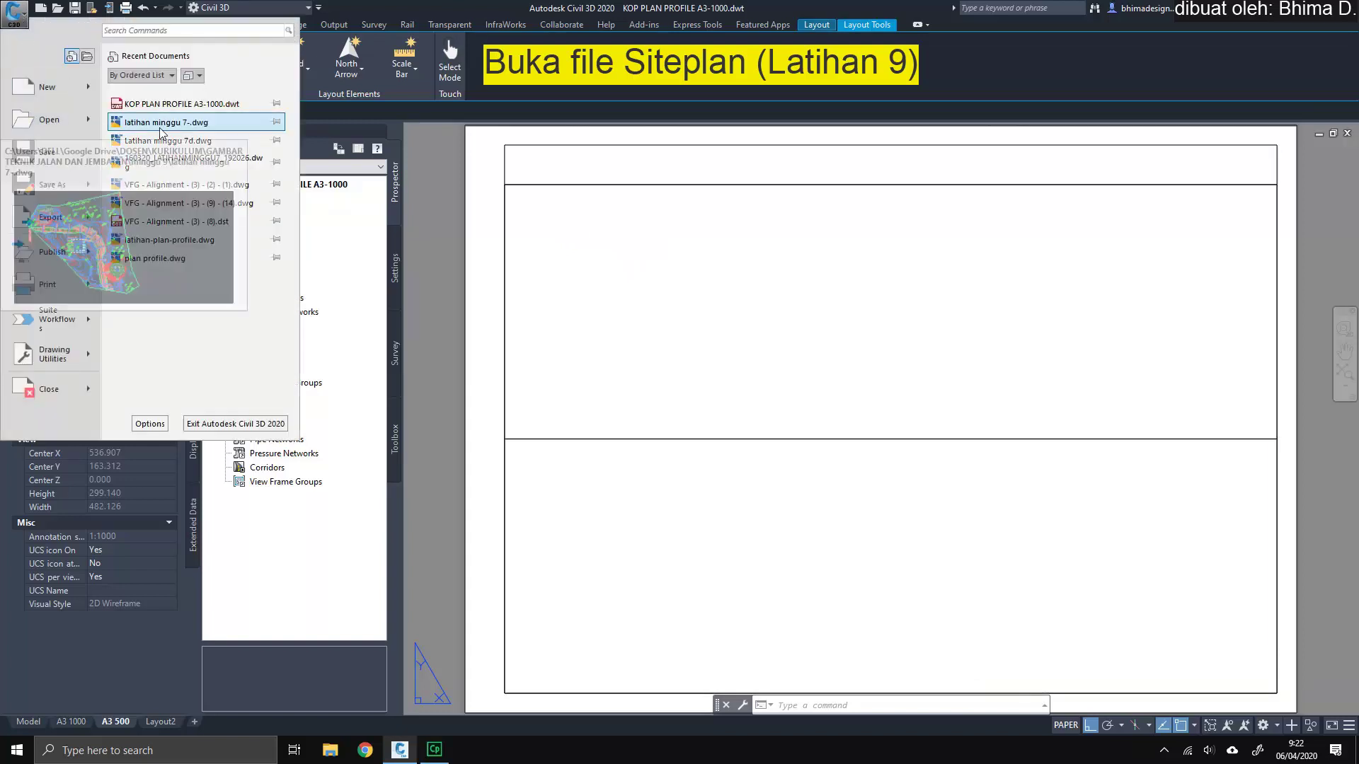
pyautogui.moveTo(166, 121)
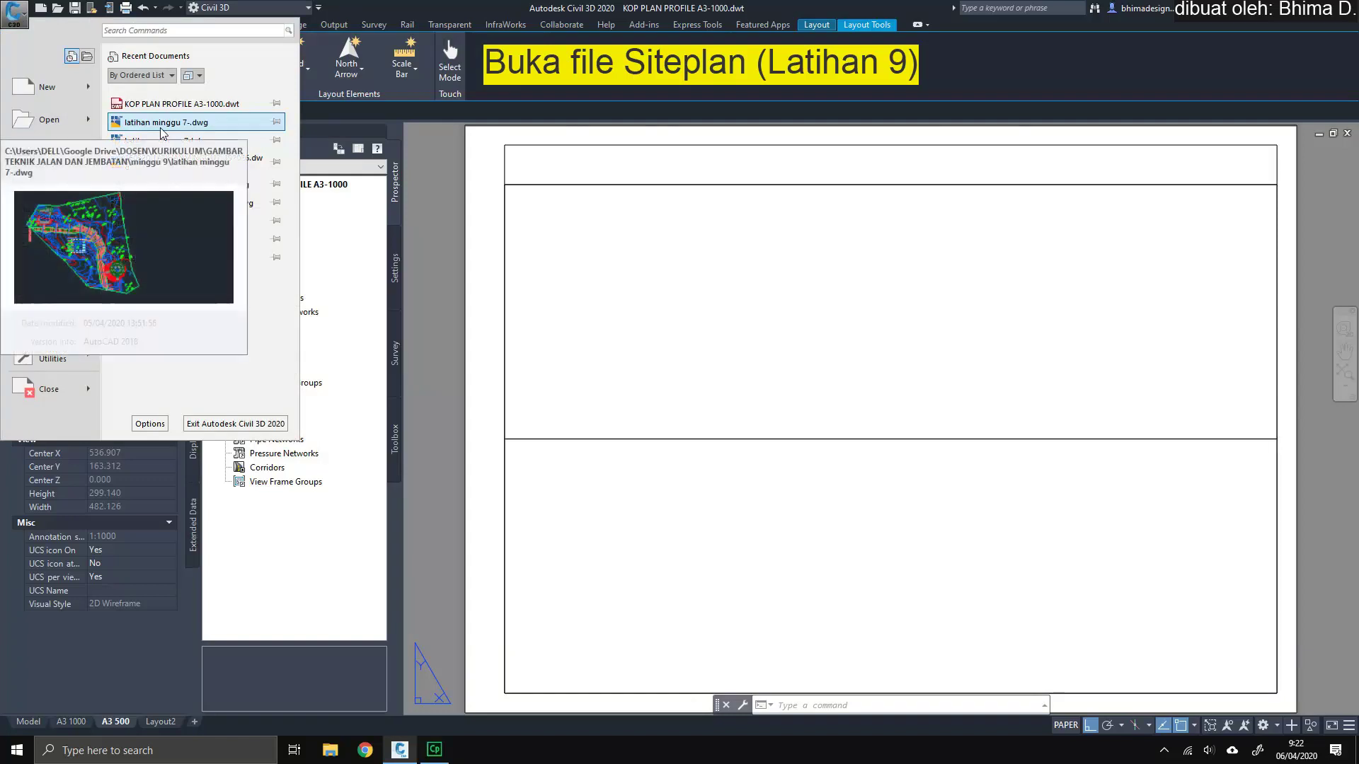
pyautogui.click(160, 129)
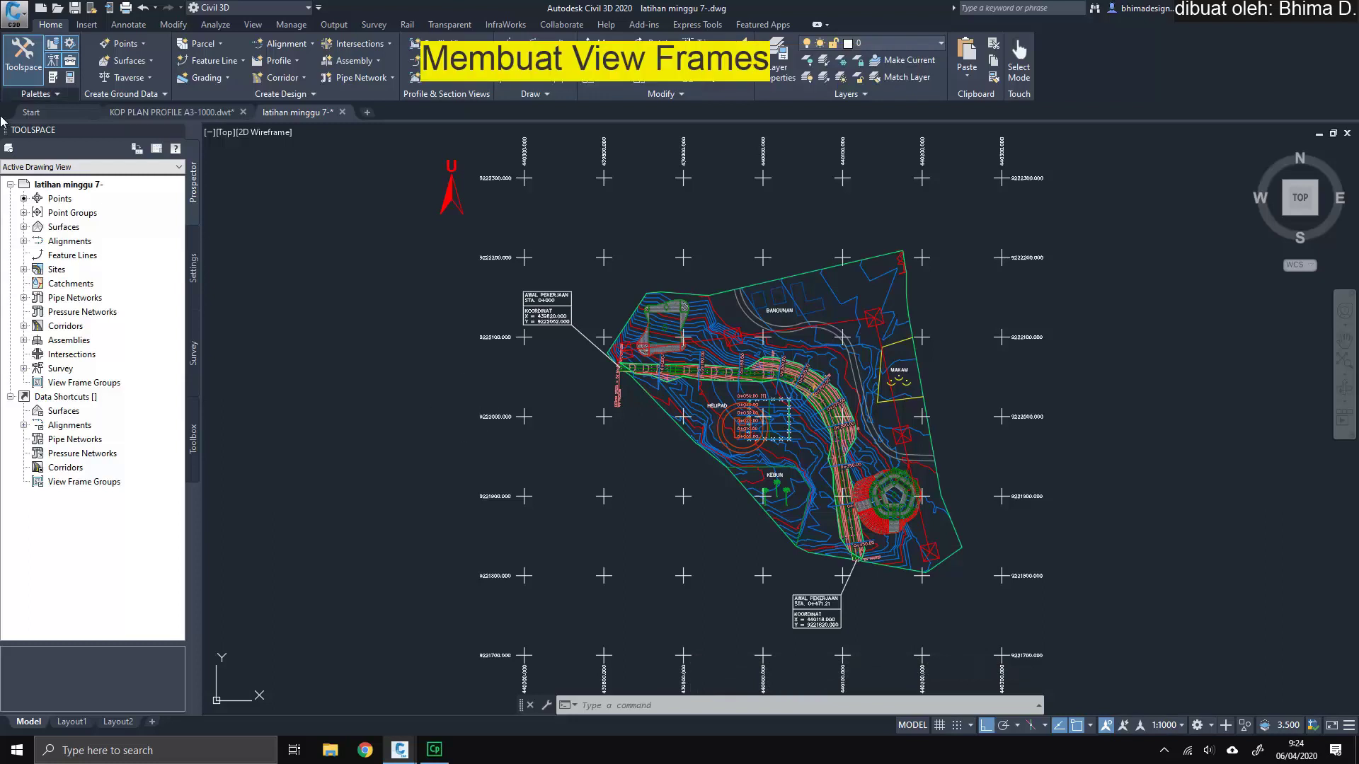
pyautogui.click(349, 27)
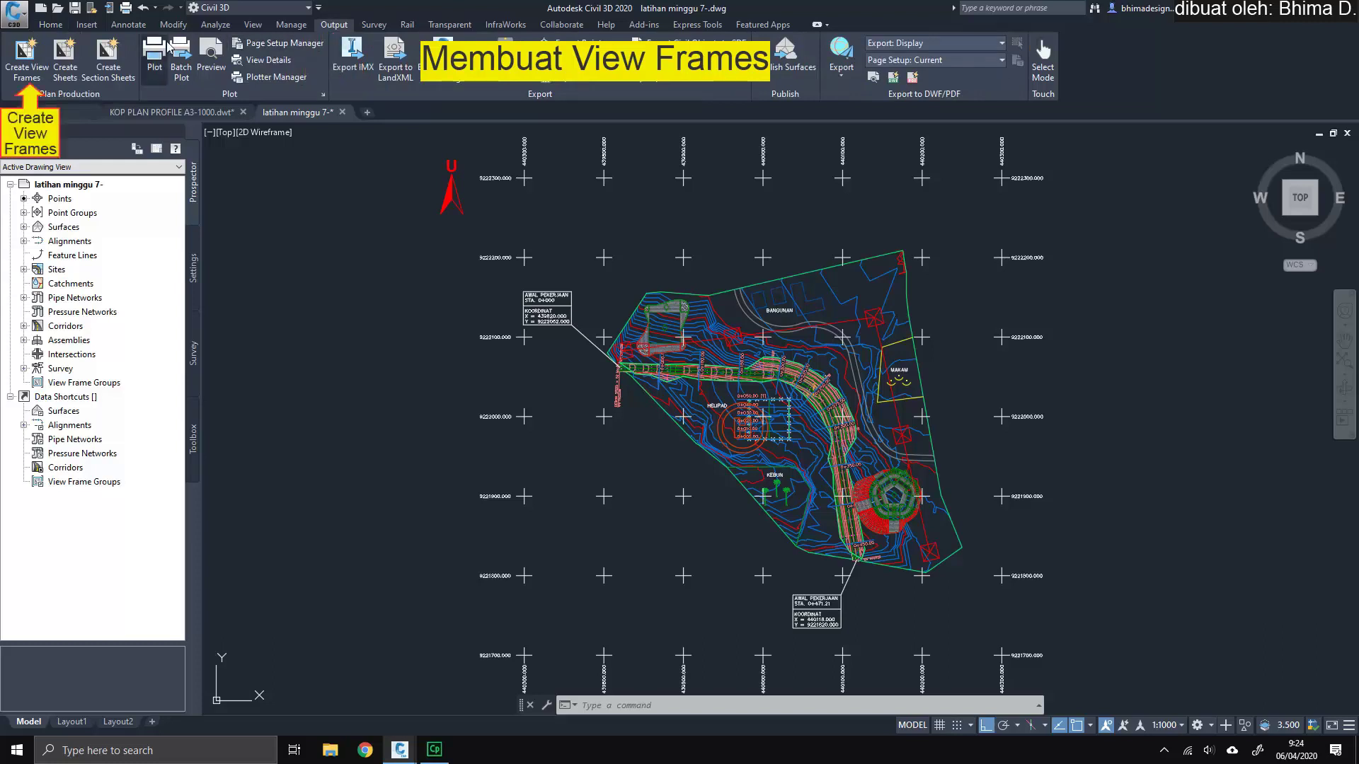
# Step: Start Create View Frames on Alignment - (3) with the automatic station range
pyautogui.click(27, 64)
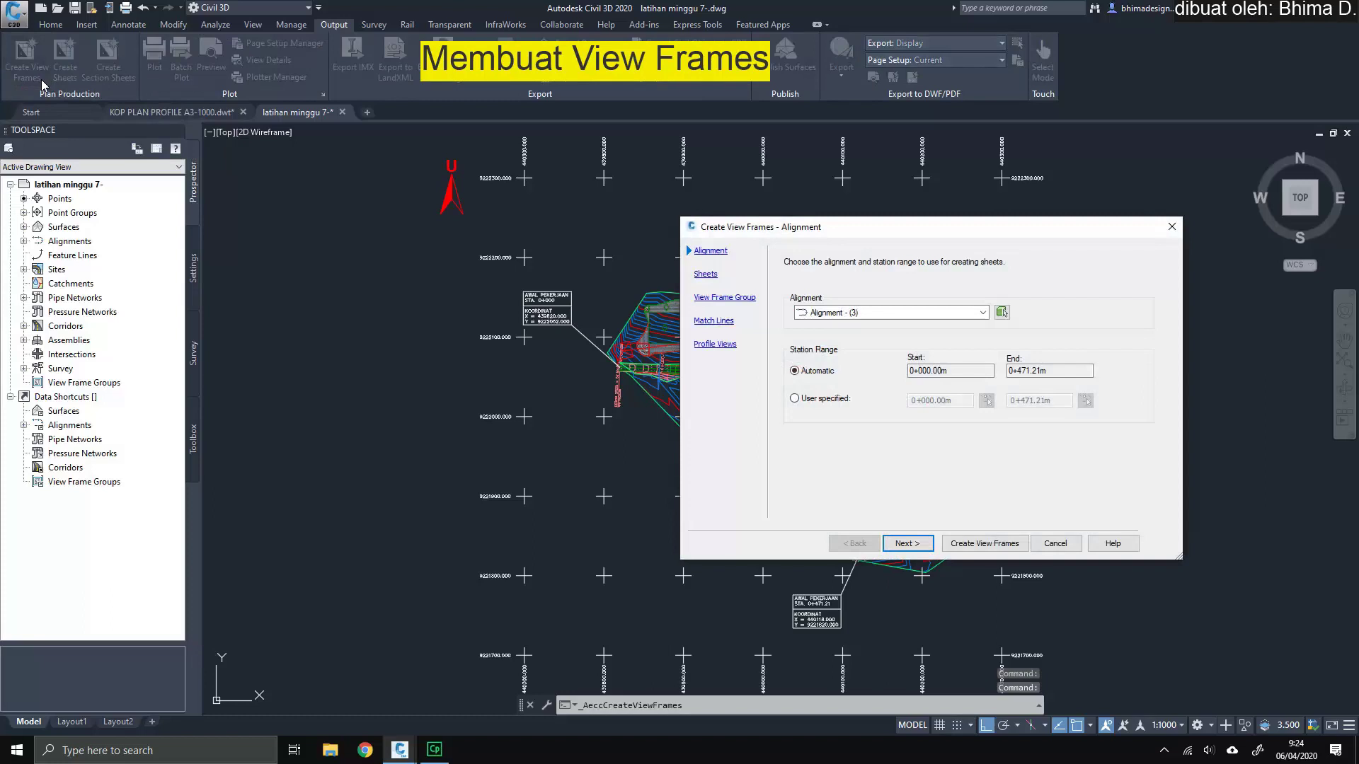
pyautogui.moveTo(856, 225); pyautogui.dragTo(583, 203)
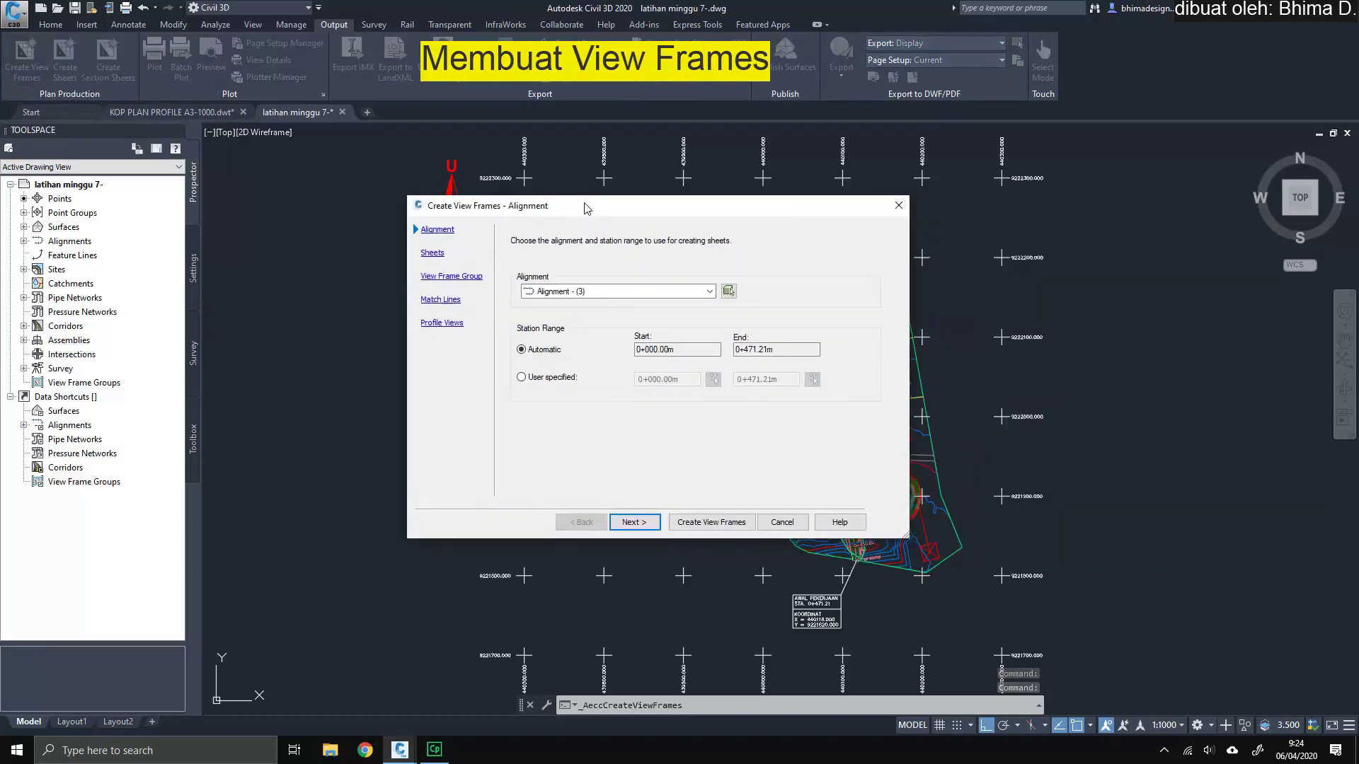
pyautogui.click(564, 293)
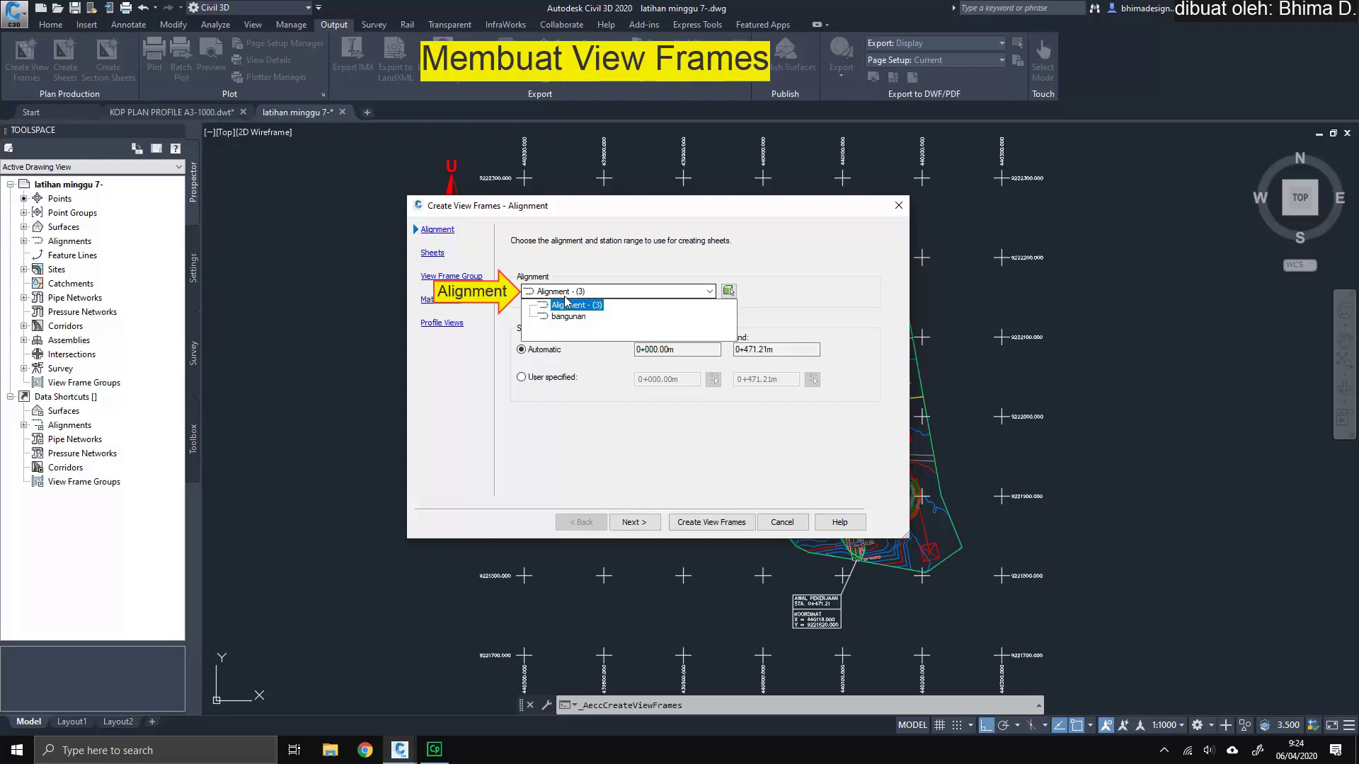
pyautogui.click(594, 305)
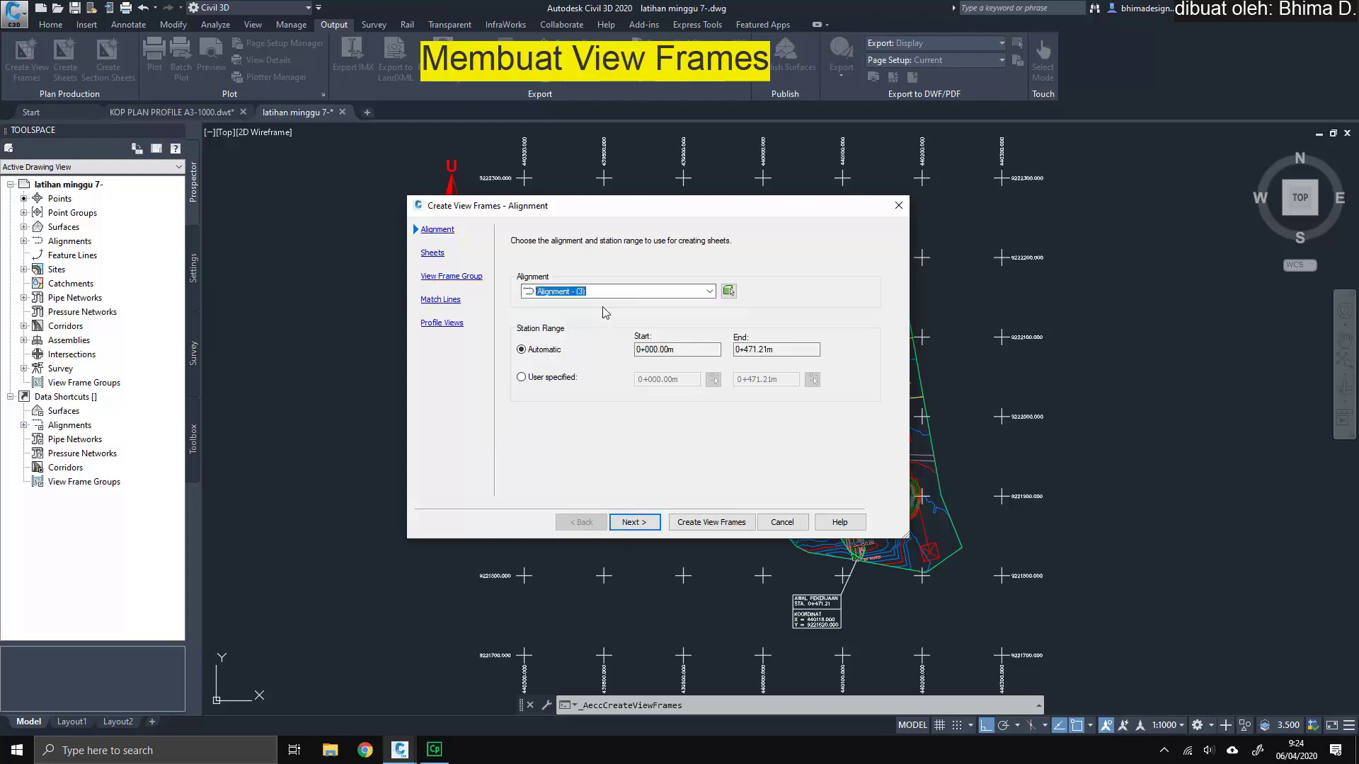
pyautogui.click(650, 521)
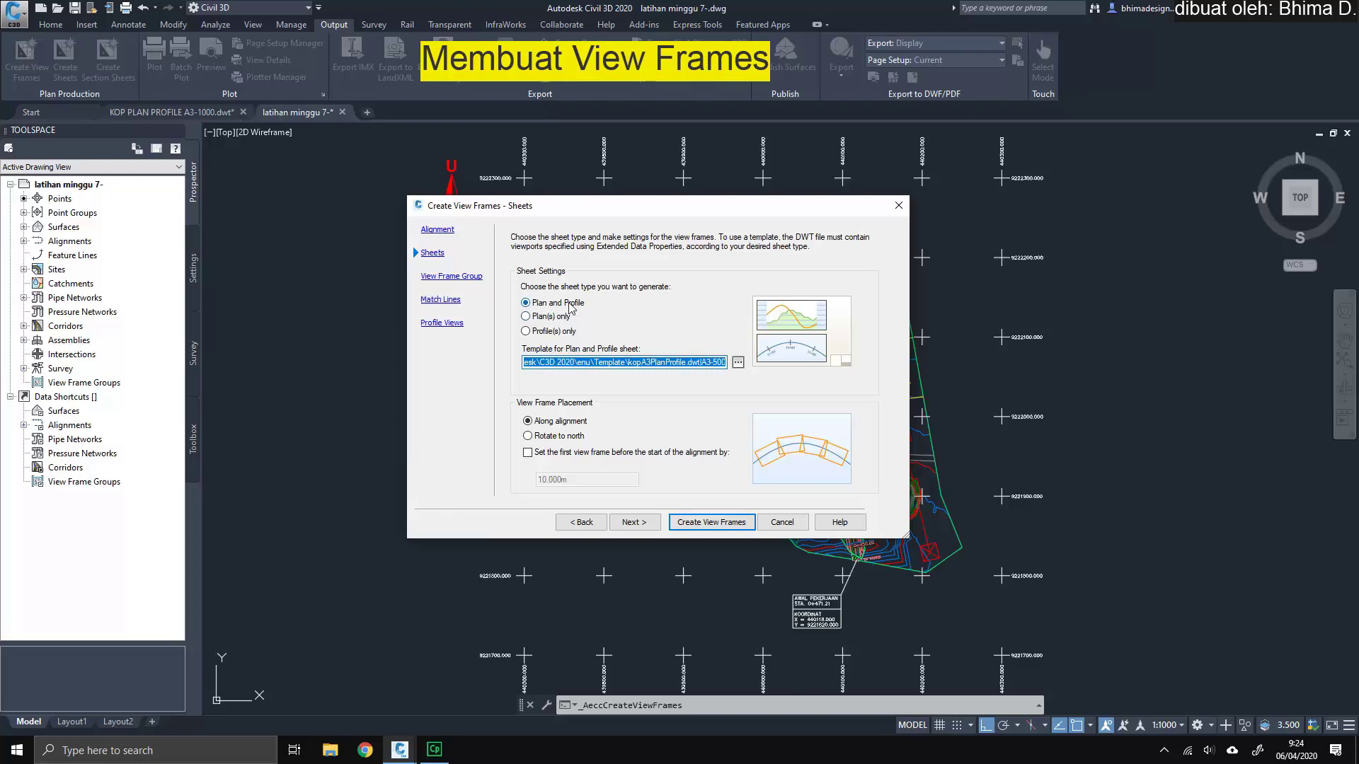
# Step: Assign the A3 500 layout from KOP PLAN PROFILE A3-1000.dwt as the sheet template
pyautogui.click(737, 365)
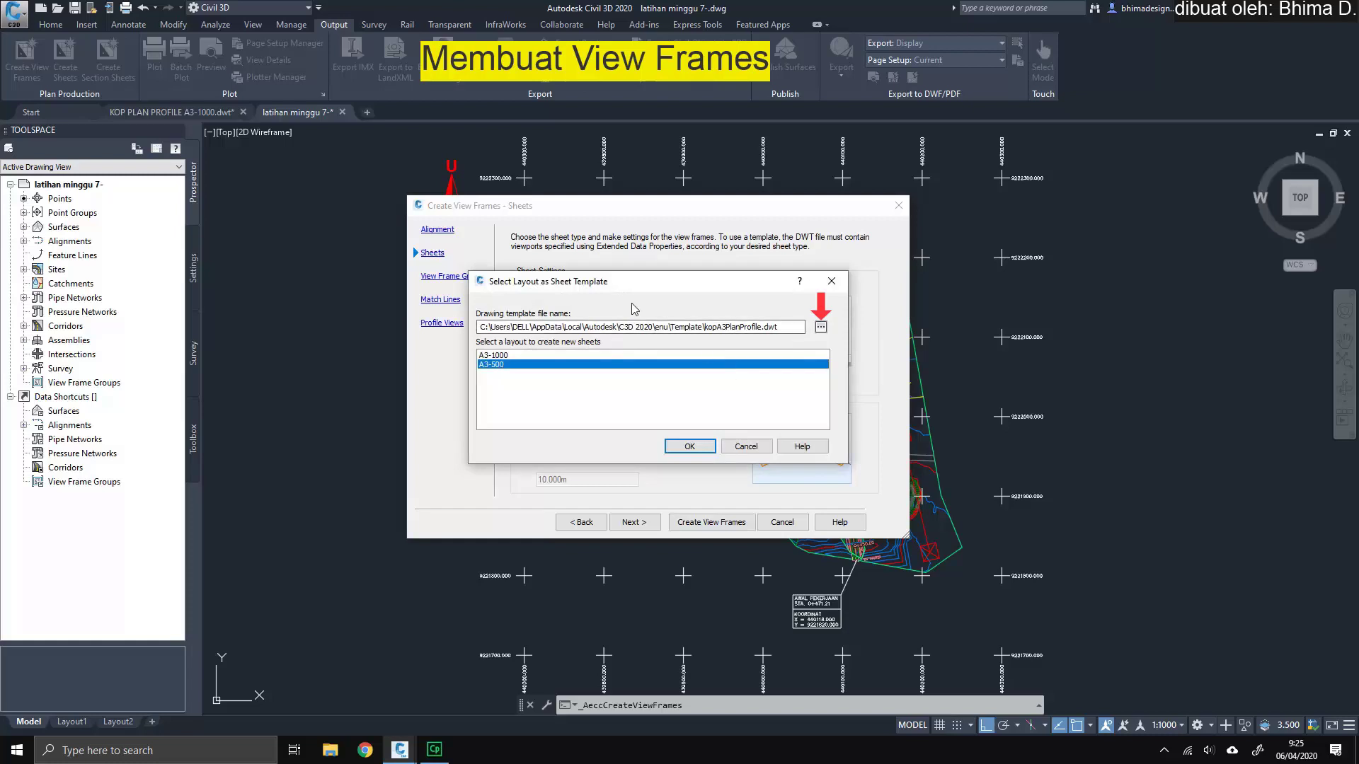
pyautogui.click(819, 328)
pyautogui.click(820, 328)
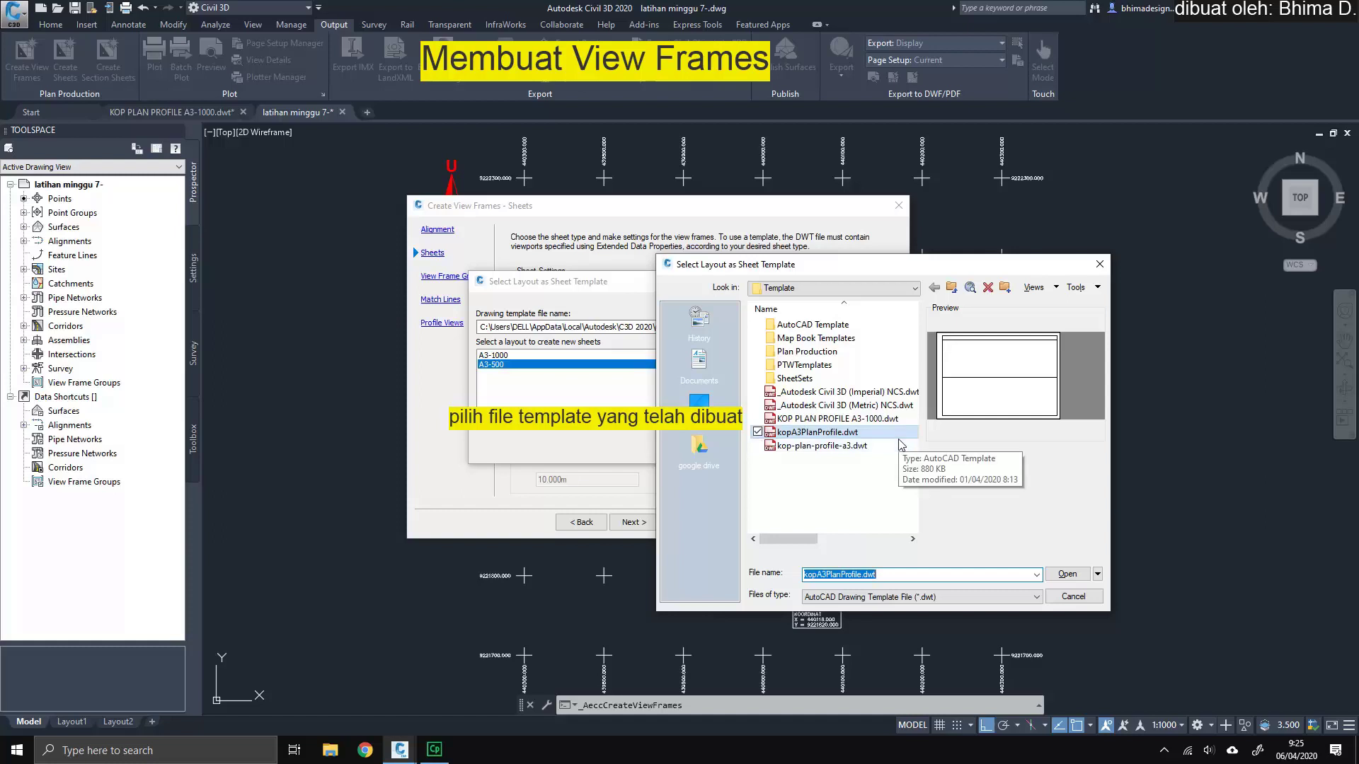
pyautogui.click(885, 418)
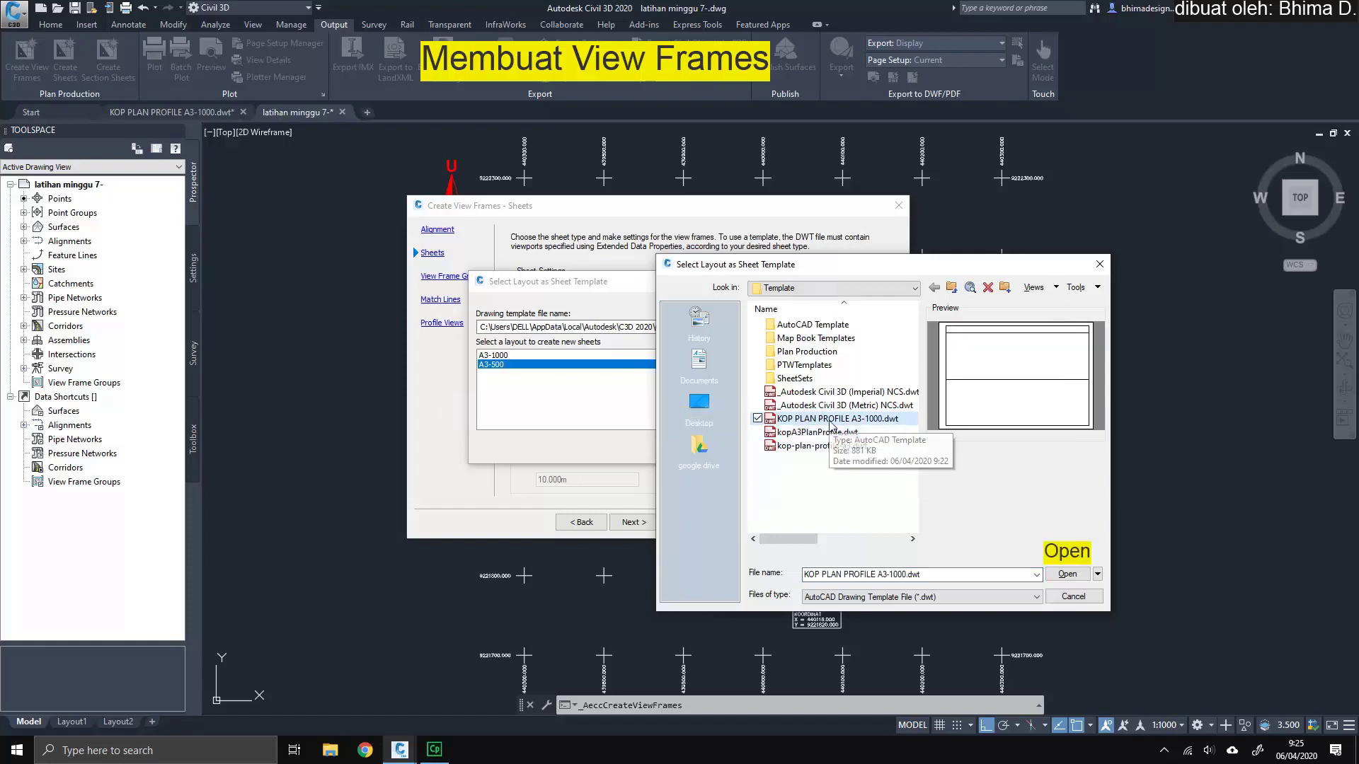
pyautogui.click(1052, 575)
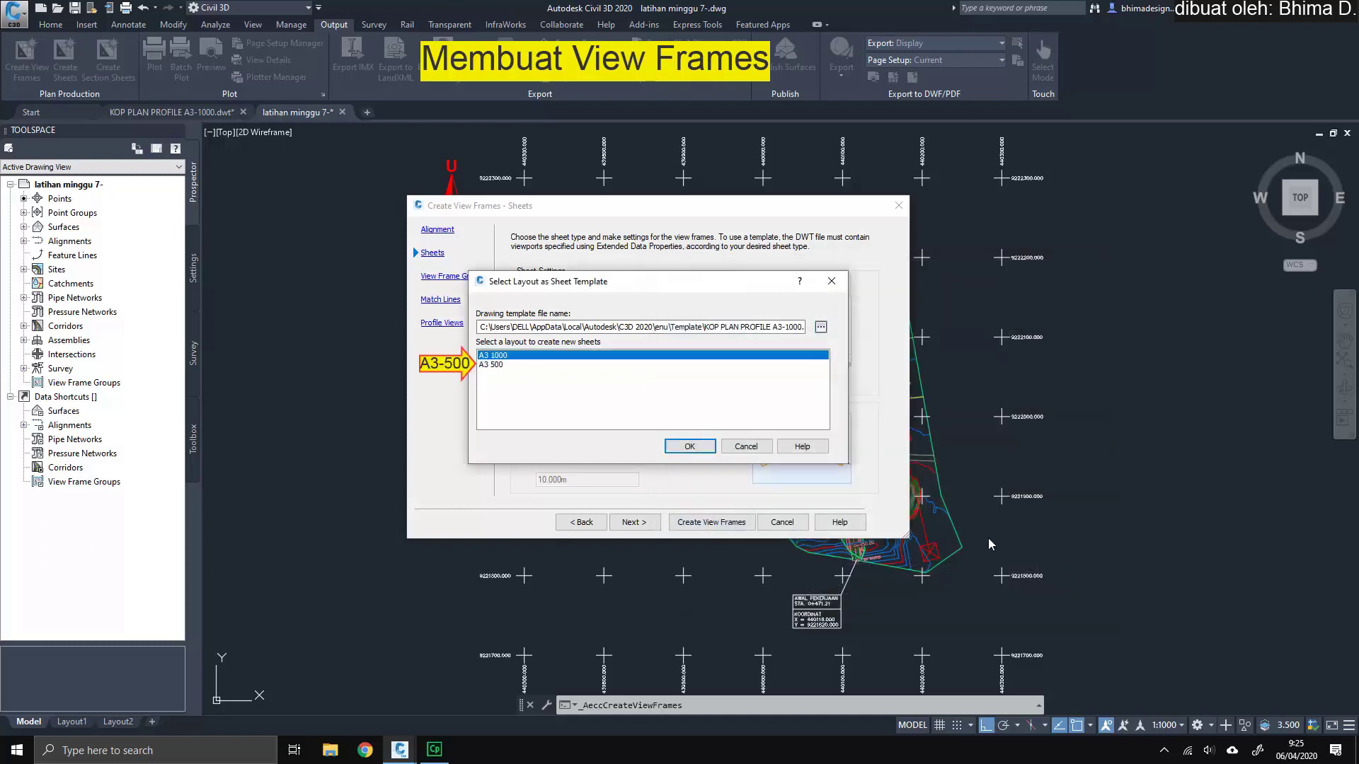
pyautogui.click(500, 366)
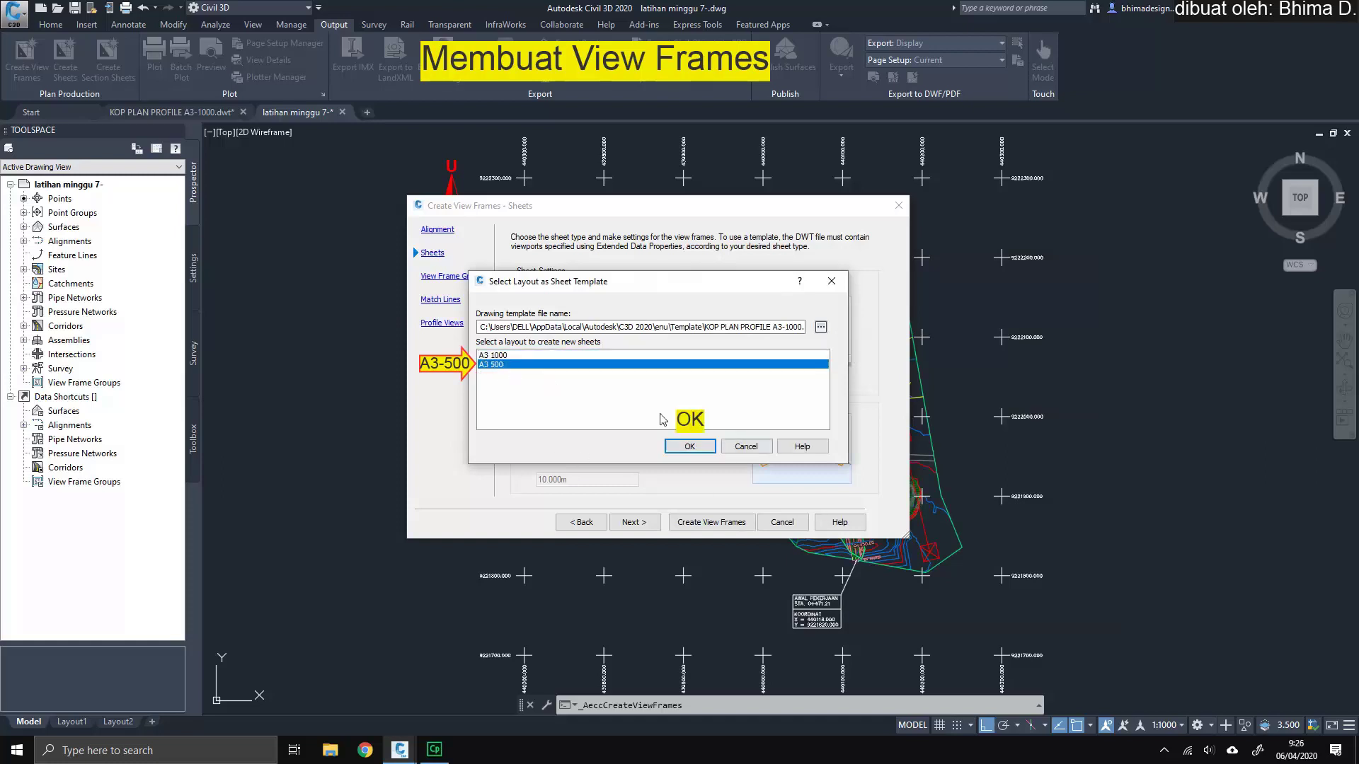
pyautogui.click(707, 448)
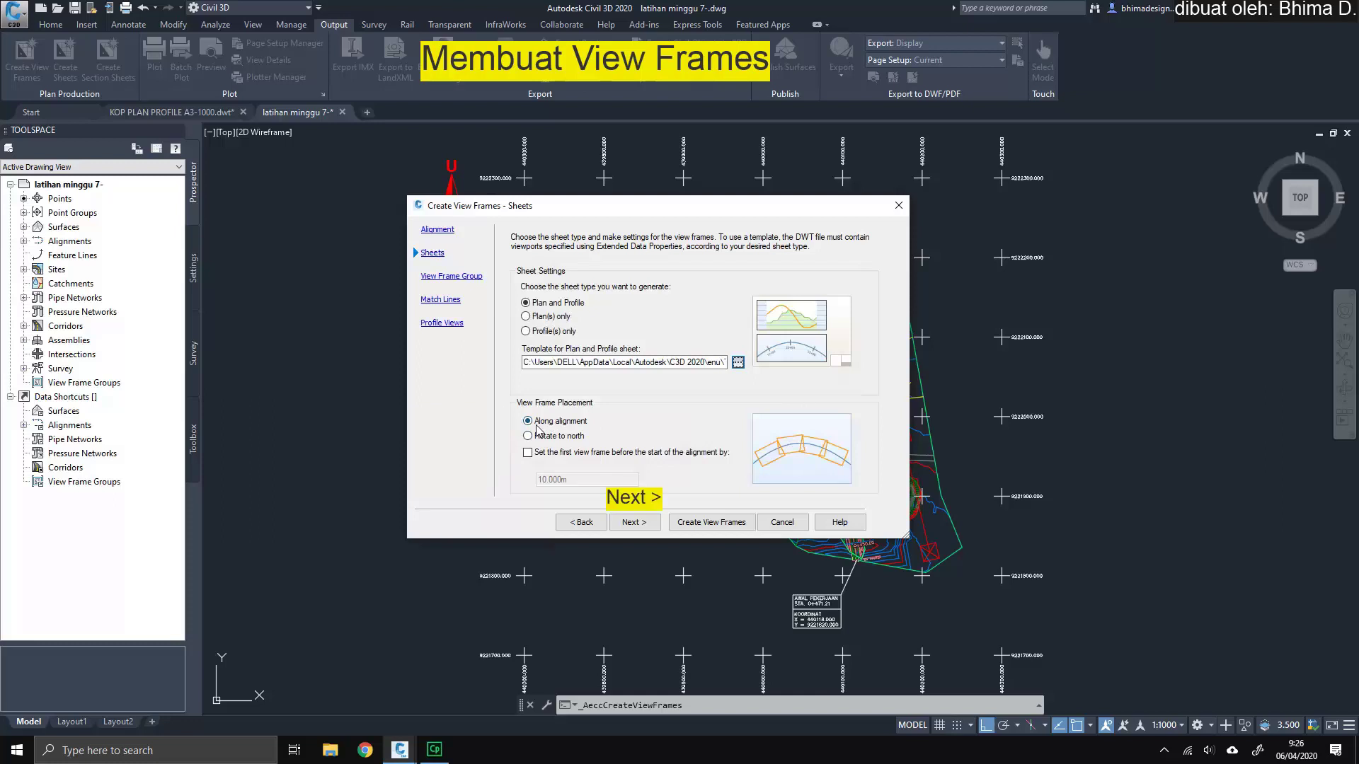
# Step: Enter 'PLAN PROFILE' as the view frame group name and advance to Match Lines
pyautogui.click(644, 523)
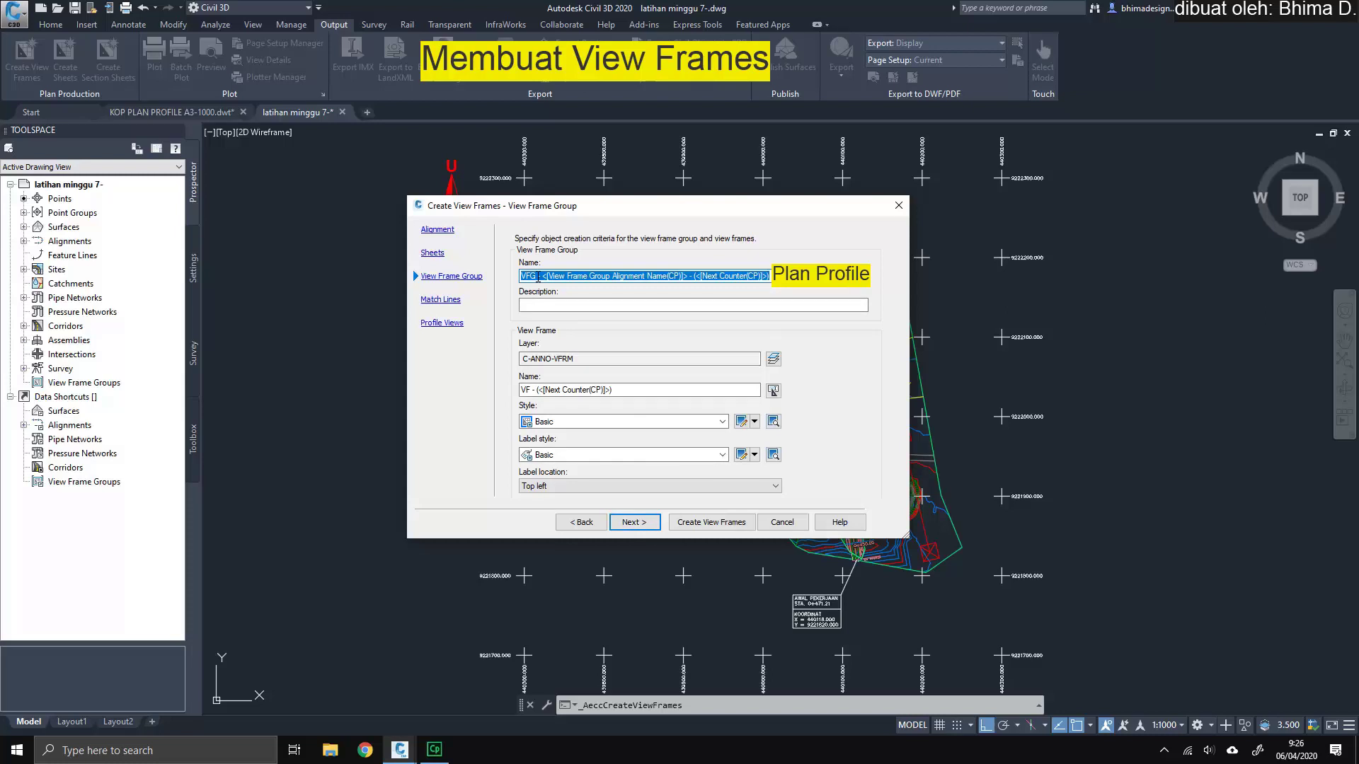
pyautogui.write('PLAN')
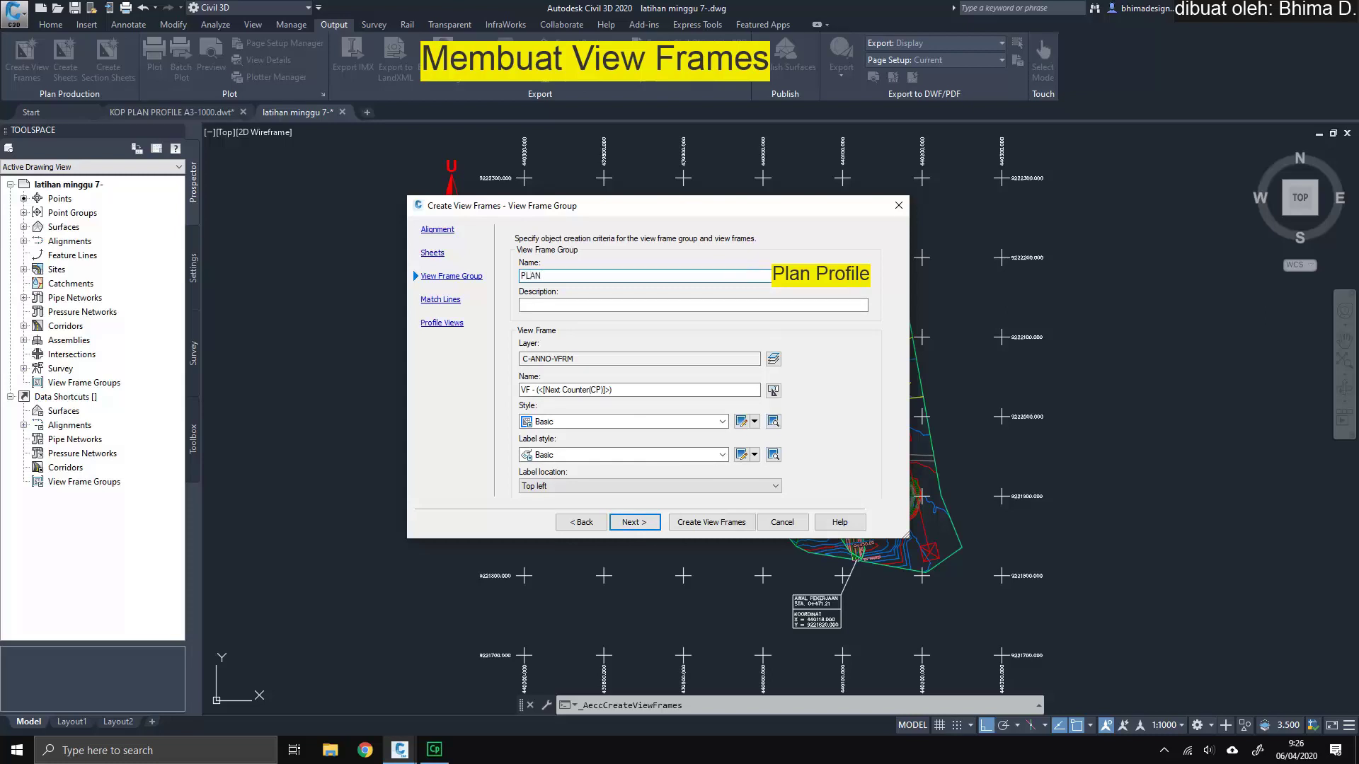
pyautogui.write(' PROFILE')
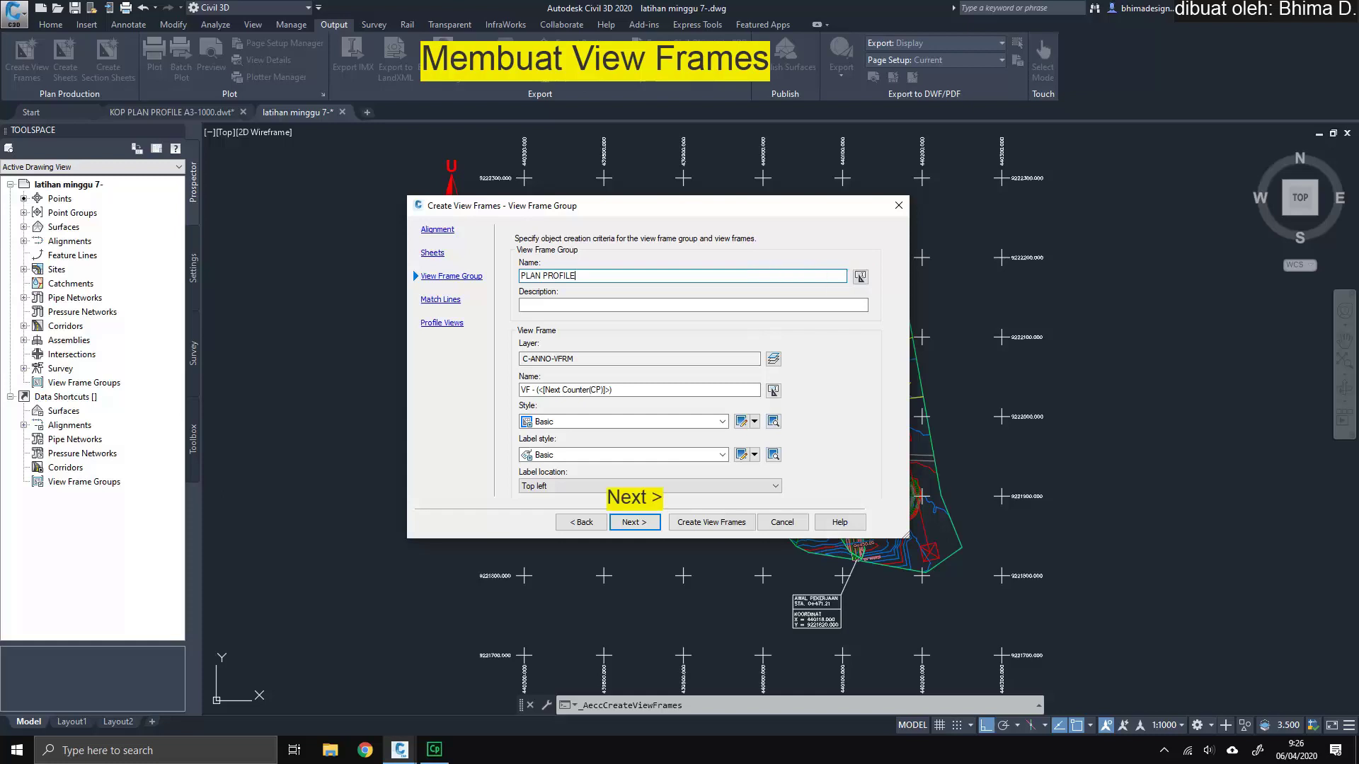
pyautogui.click(634, 523)
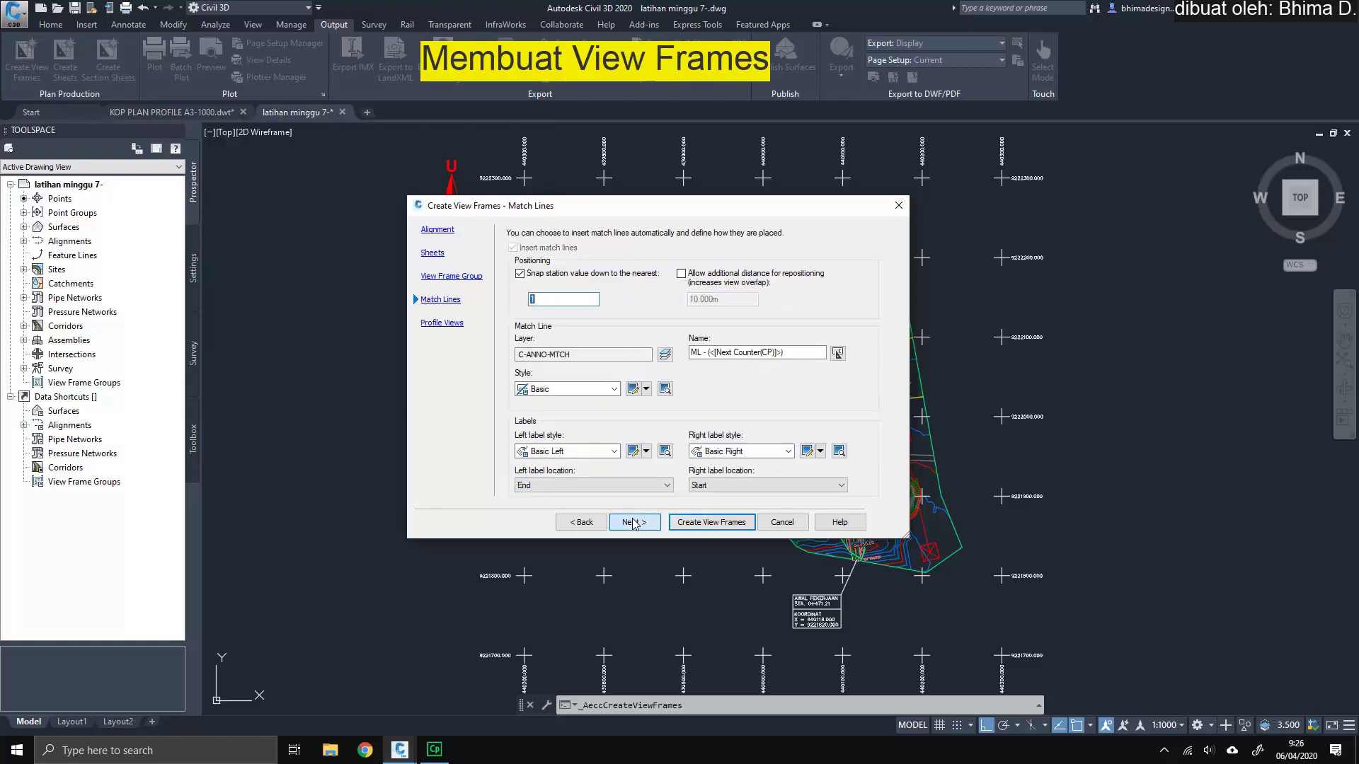
# Step: Turn off Match line mask visibility on the Basic match line style's Display settings, then continue
pyautogui.click(631, 391)
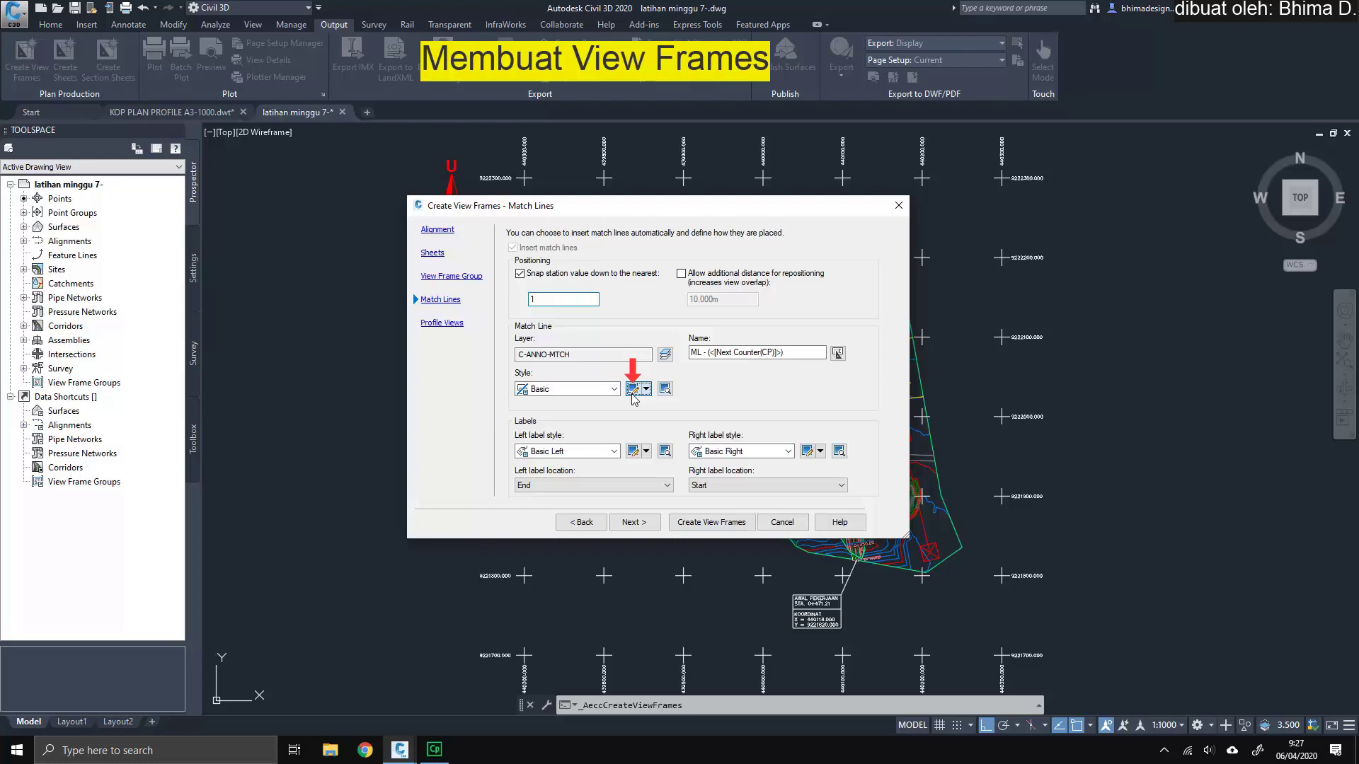
pyautogui.click(633, 395)
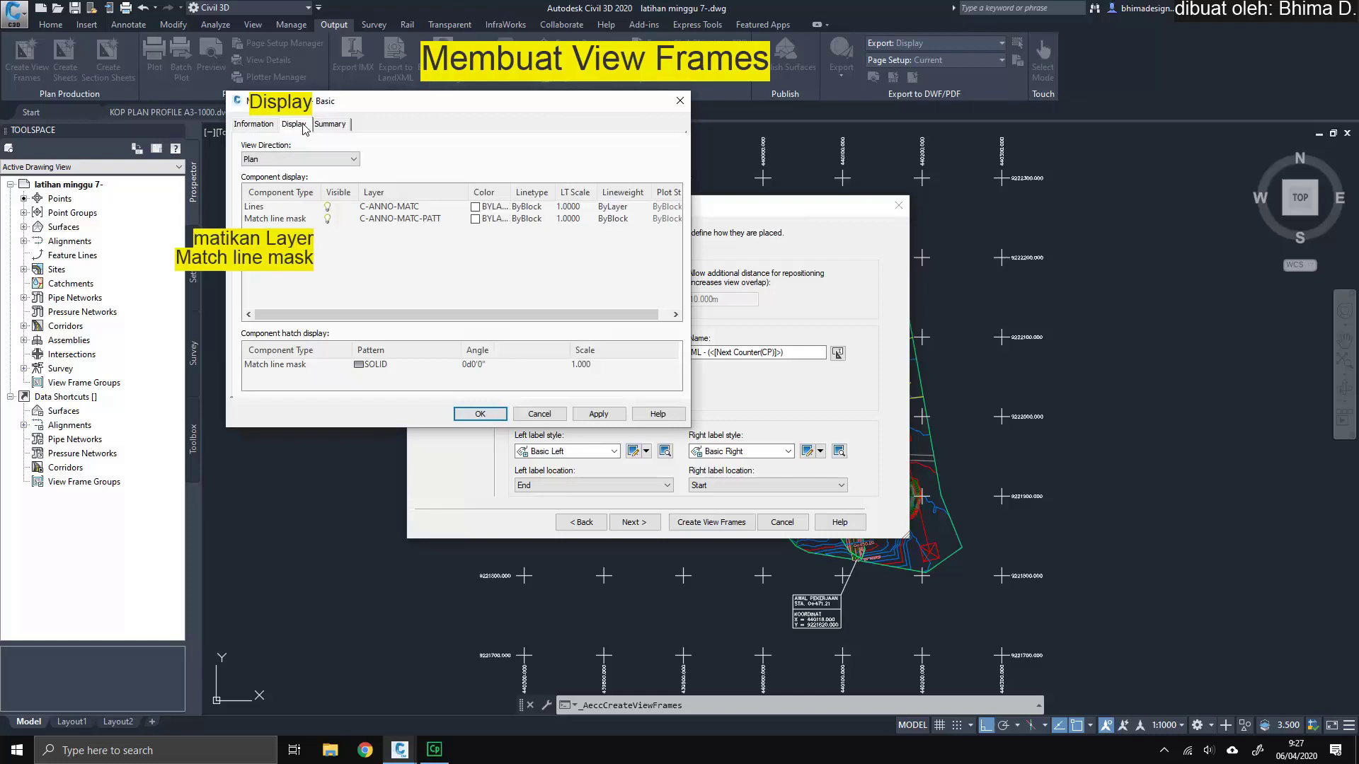
pyautogui.click(329, 219)
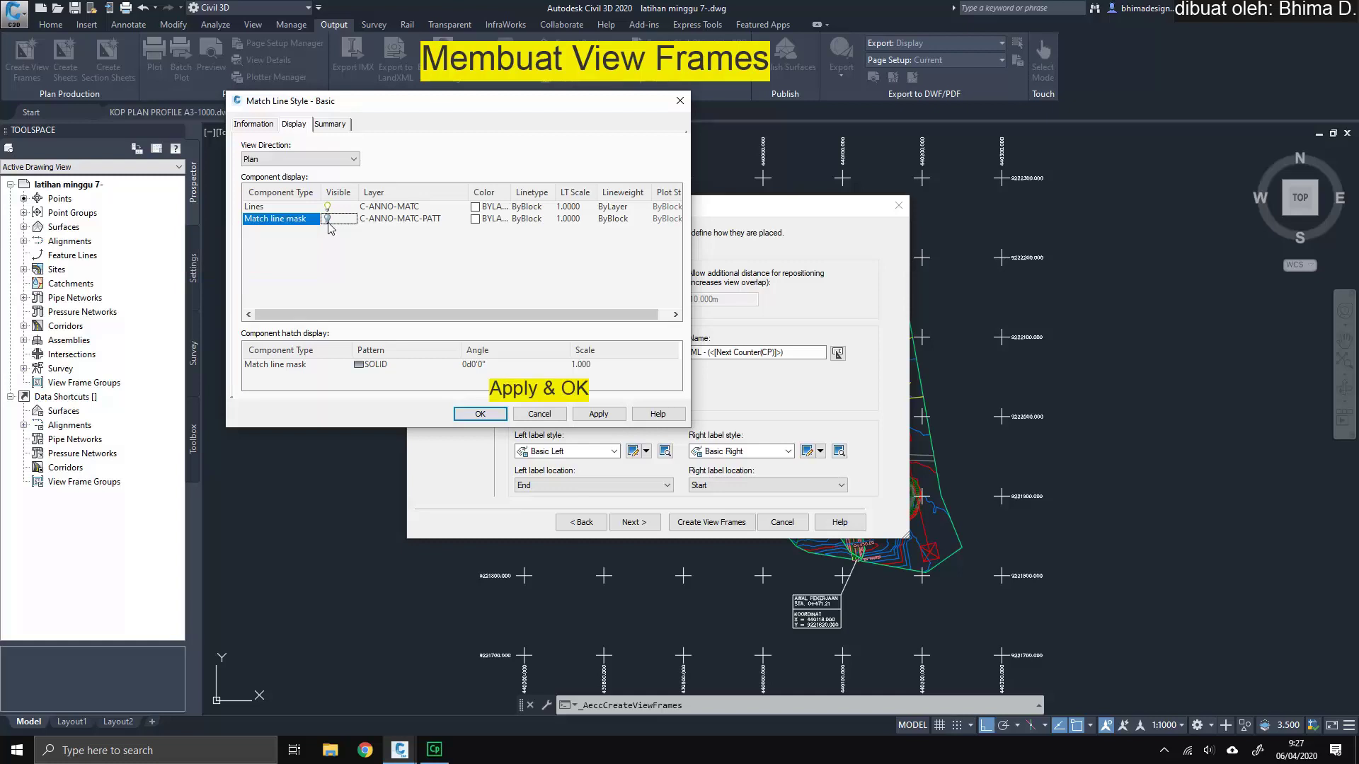
pyautogui.click(598, 414)
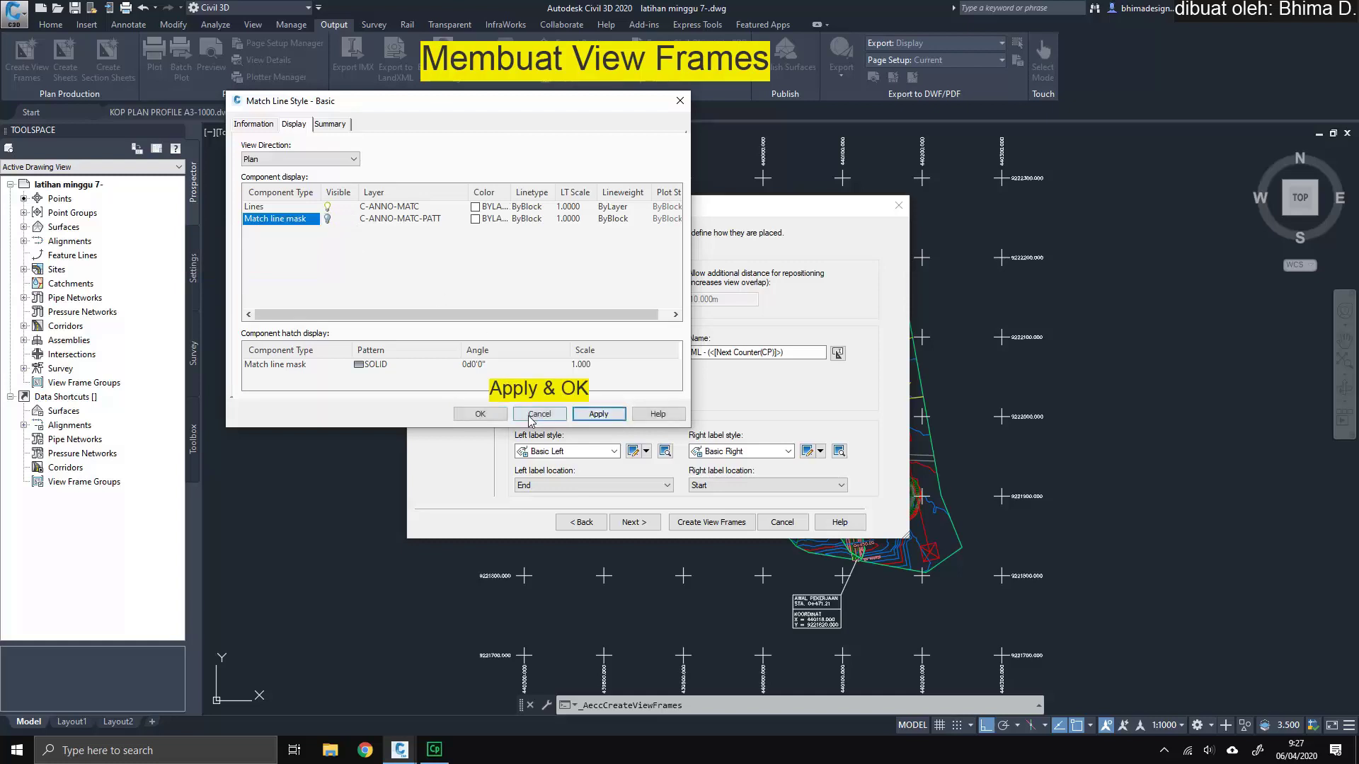
pyautogui.click(480, 414)
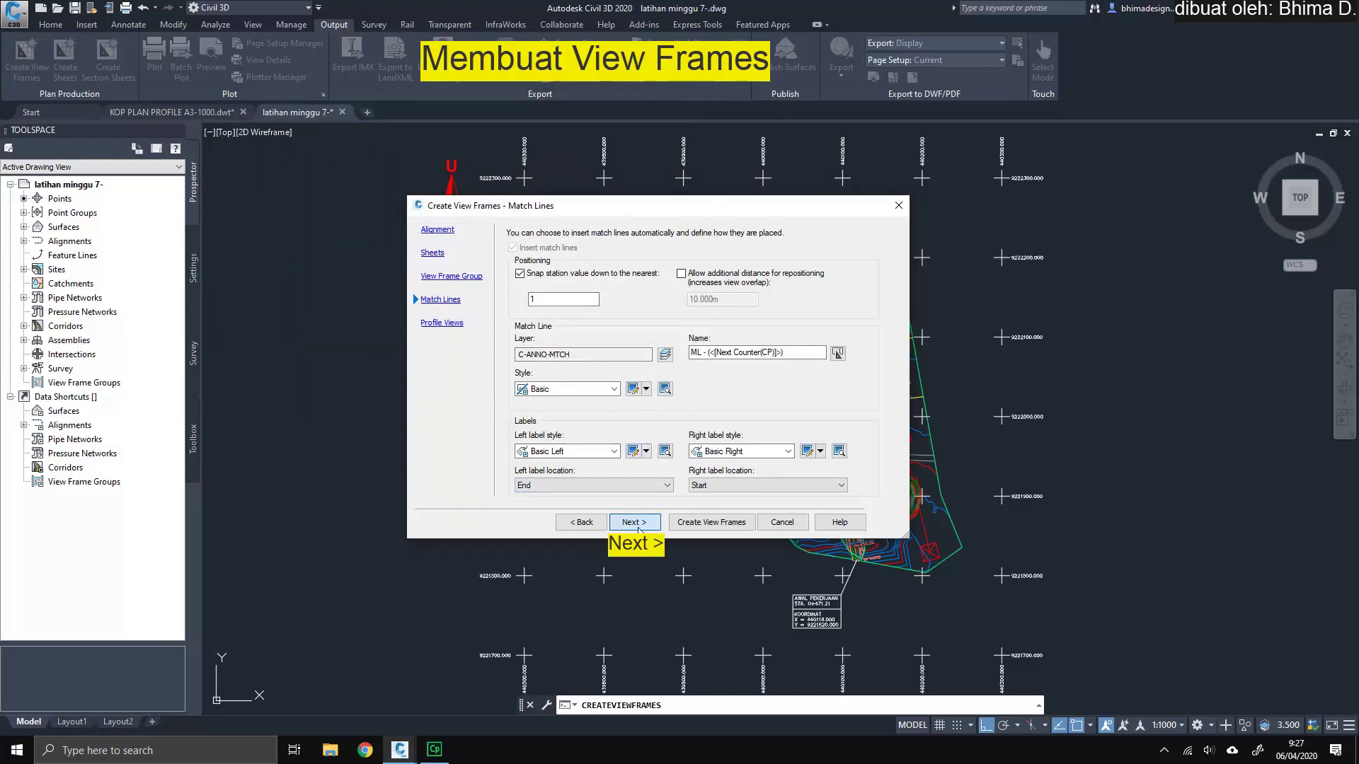
pyautogui.click(637, 526)
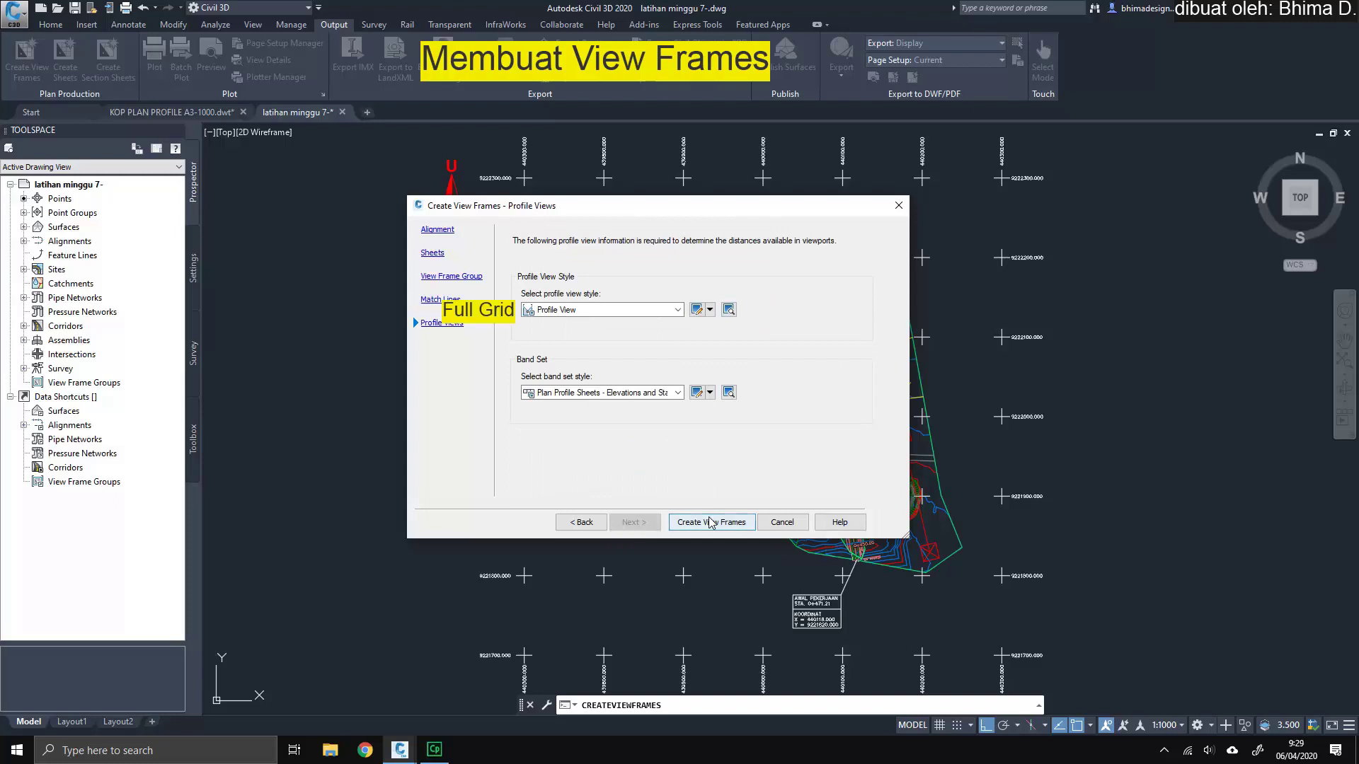
# Step: Choose the Full Grid profile view style and create four view frames along the alignment
pyautogui.click(670, 312)
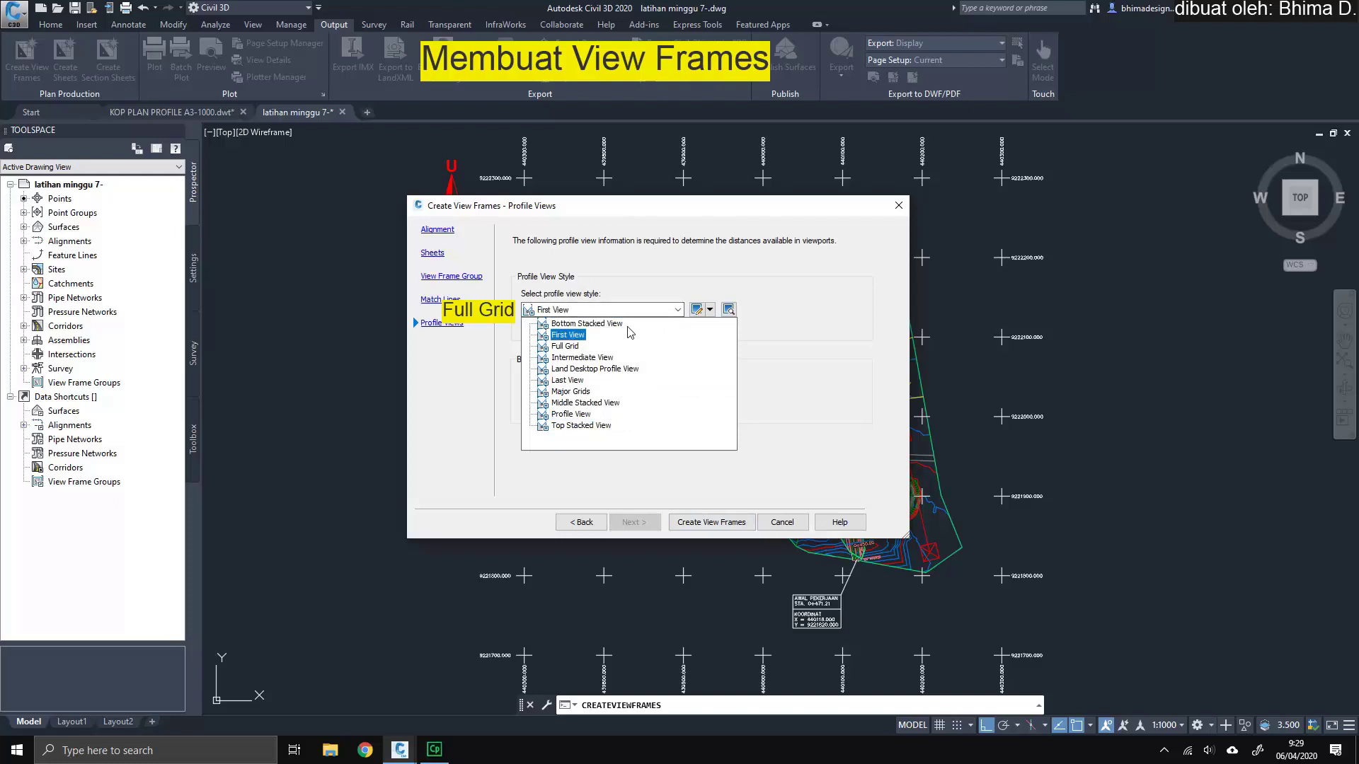
pyautogui.click(580, 346)
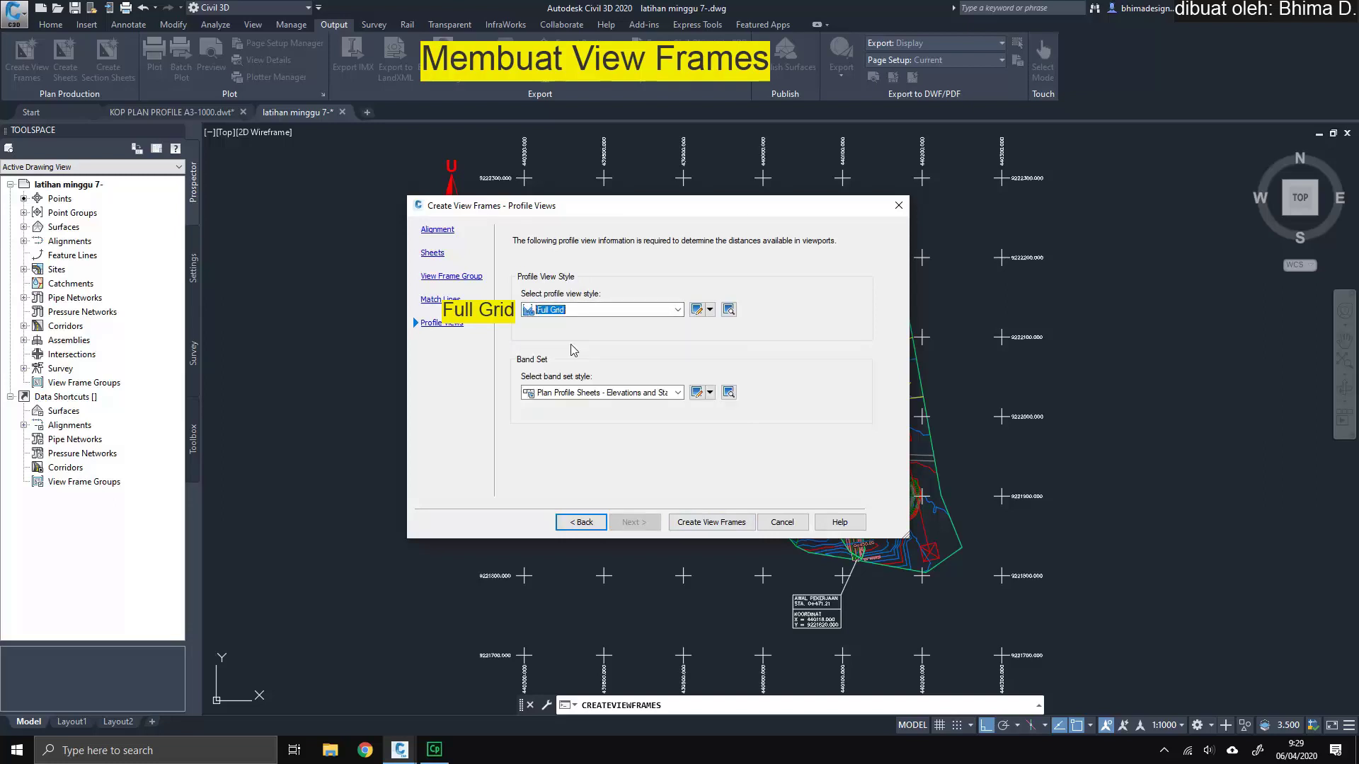
pyautogui.click(688, 529)
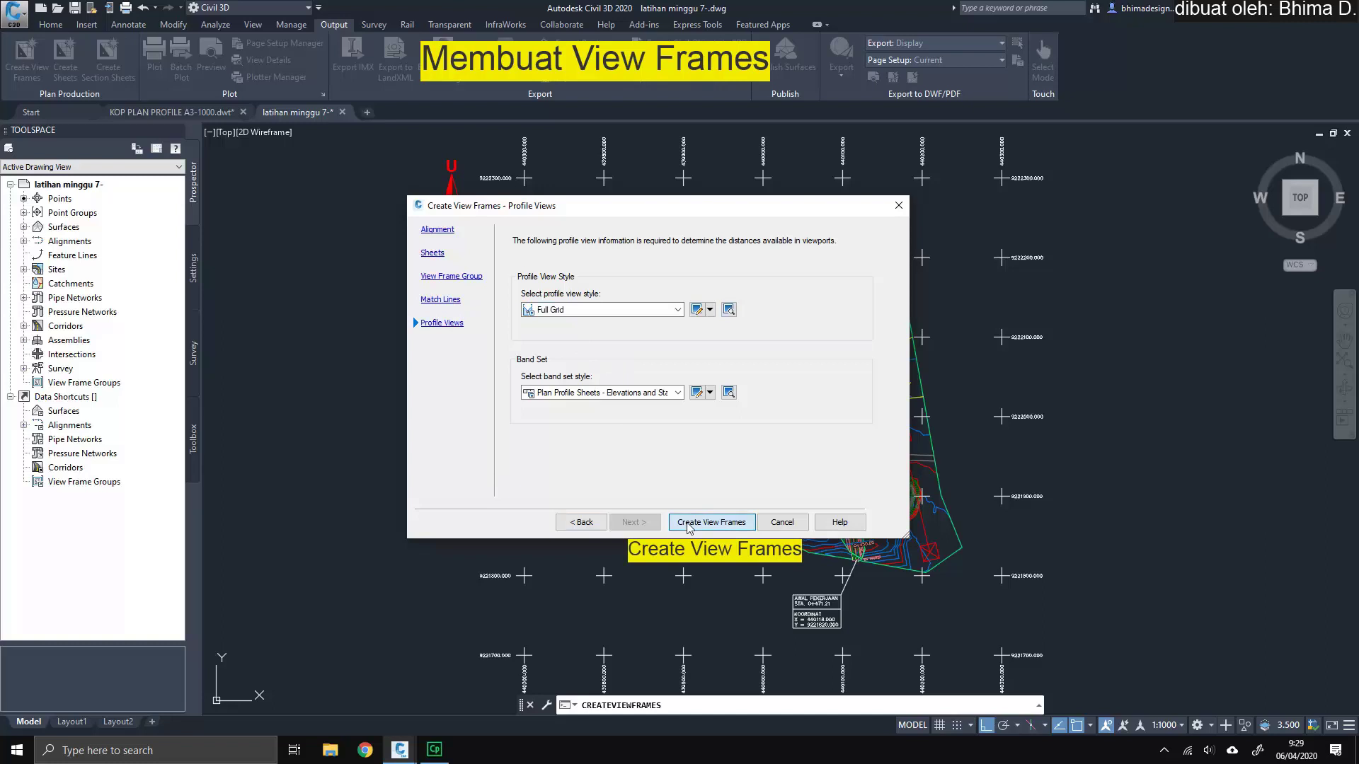
pyautogui.click(687, 527)
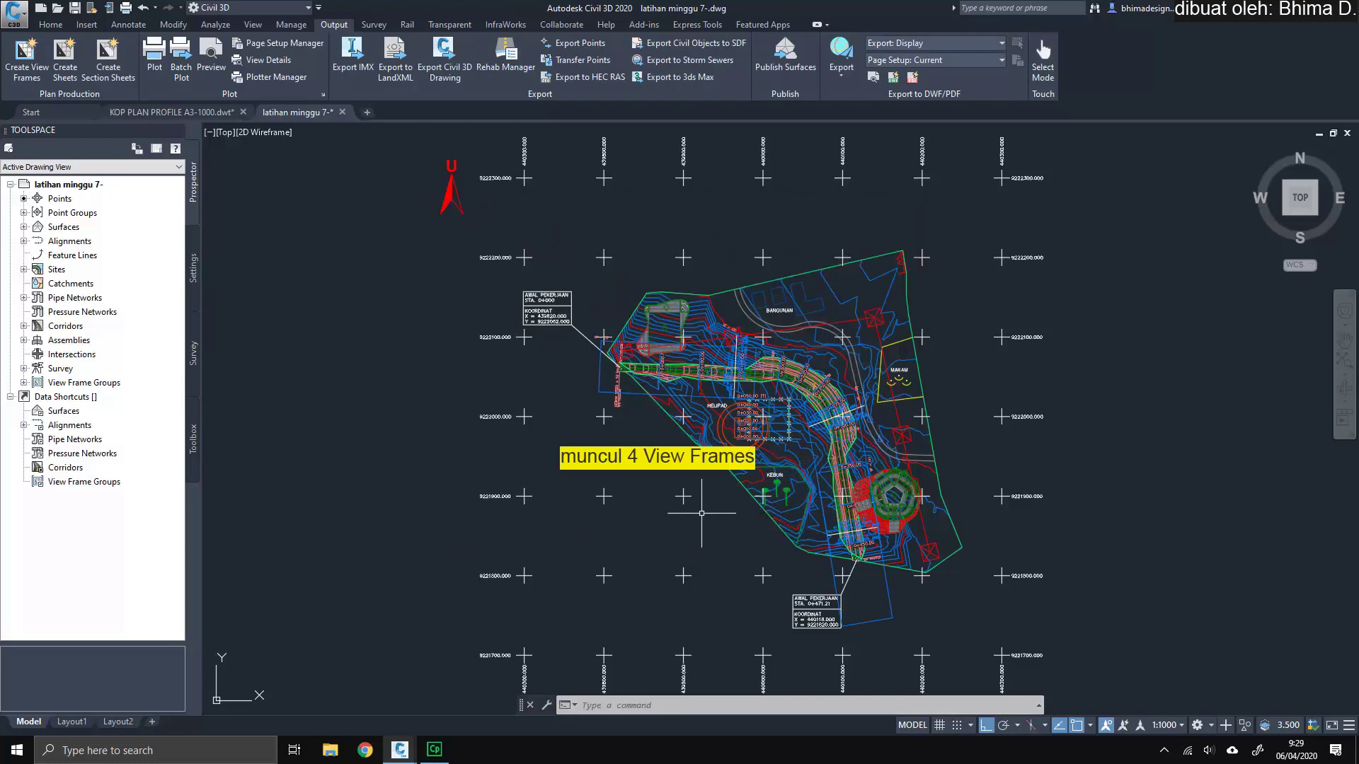
pyautogui.scroll(2, 785, 601)
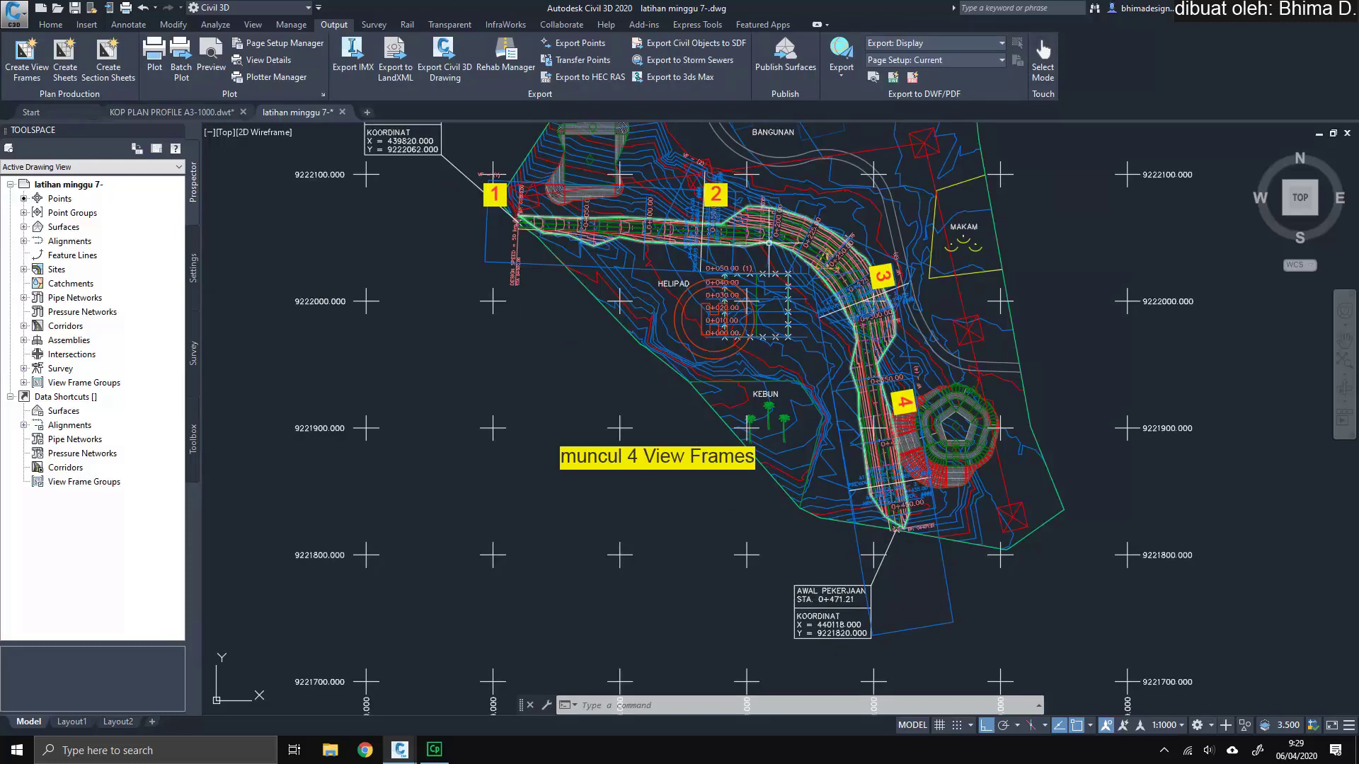
pyautogui.click(889, 532)
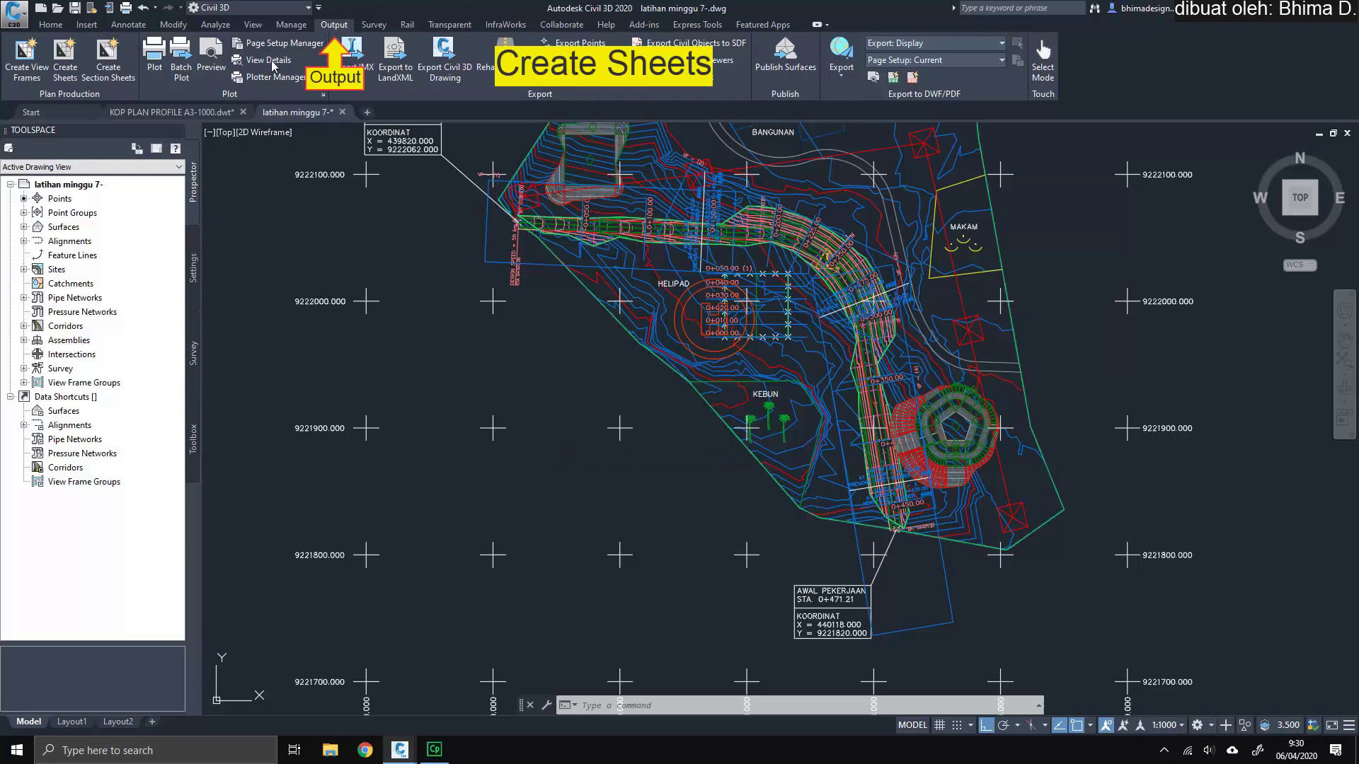
# Step: Start Create Sheets using the PLAN PROFILE view frame group with 4 layouts per drawing
pyautogui.click(65, 67)
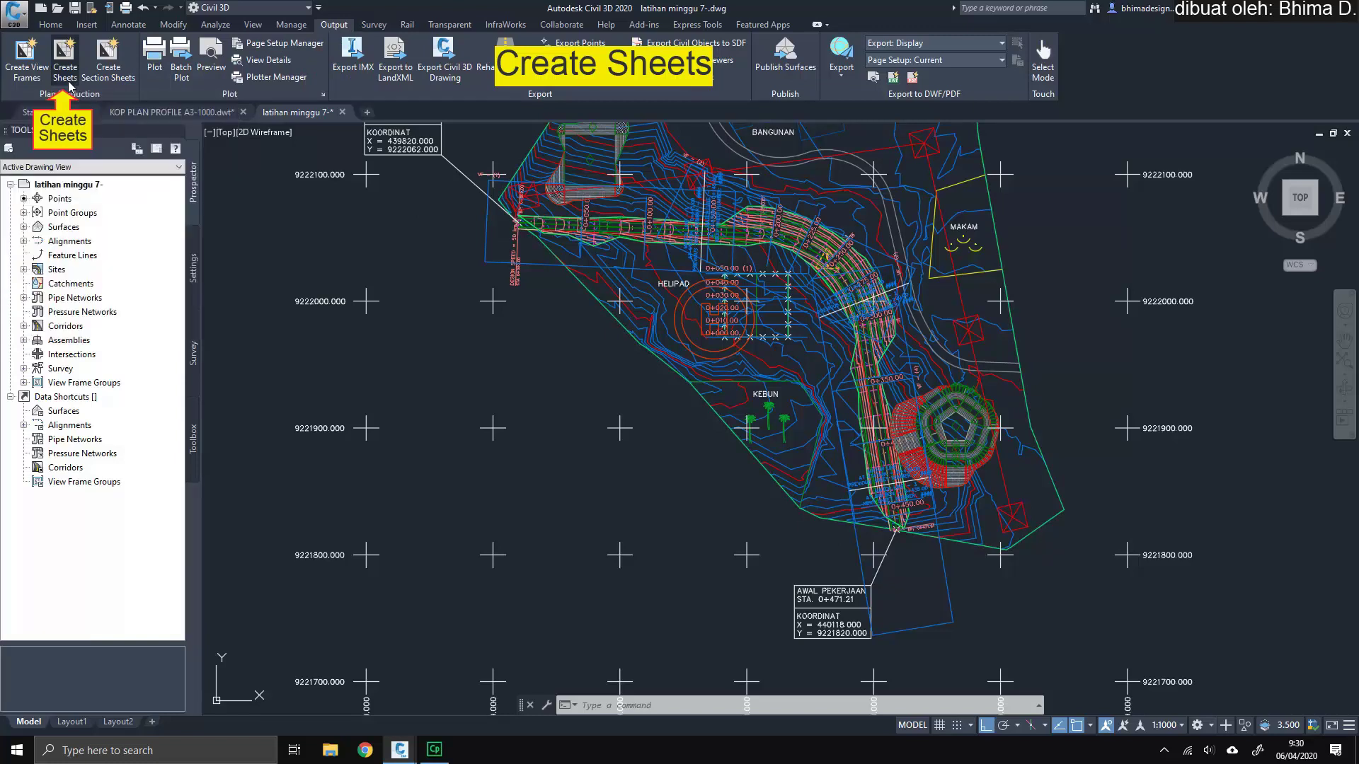
pyautogui.click(69, 84)
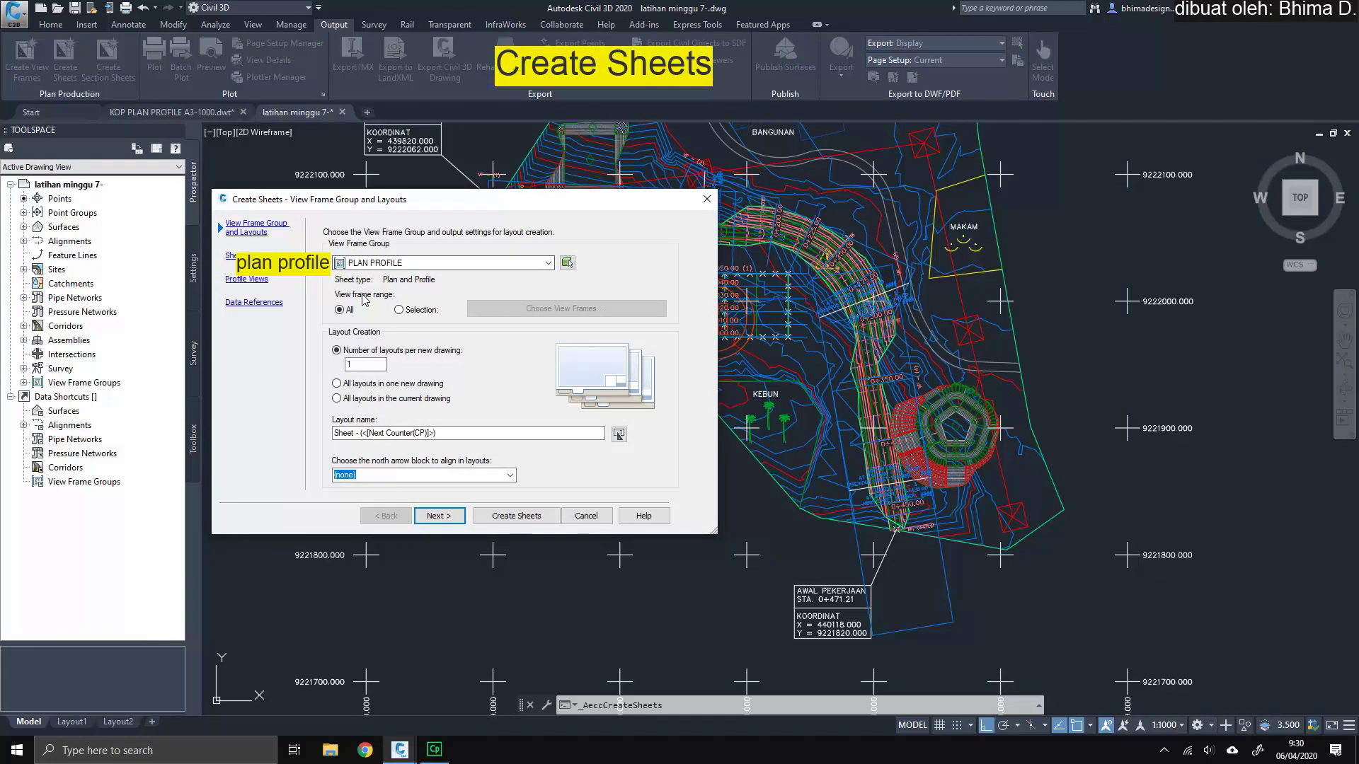
pyautogui.click(371, 265)
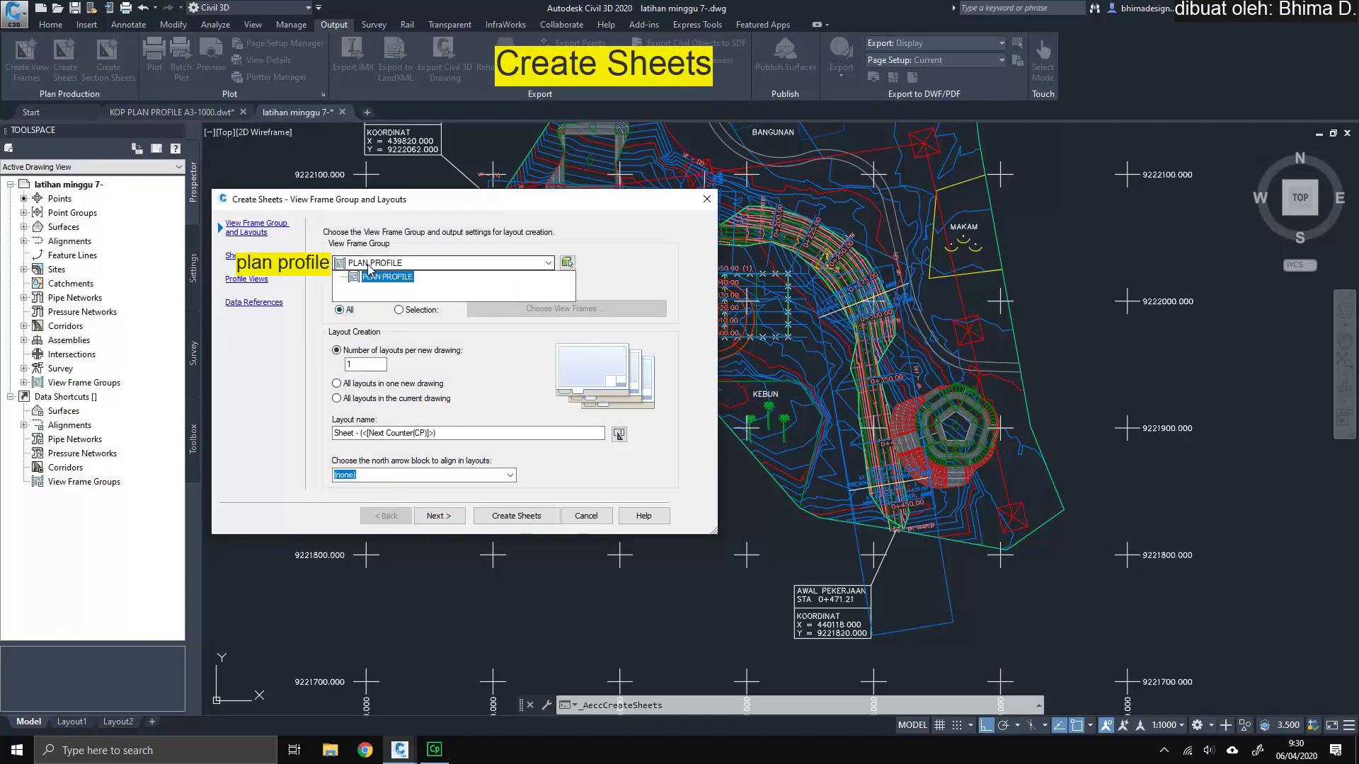
pyautogui.click(386, 278)
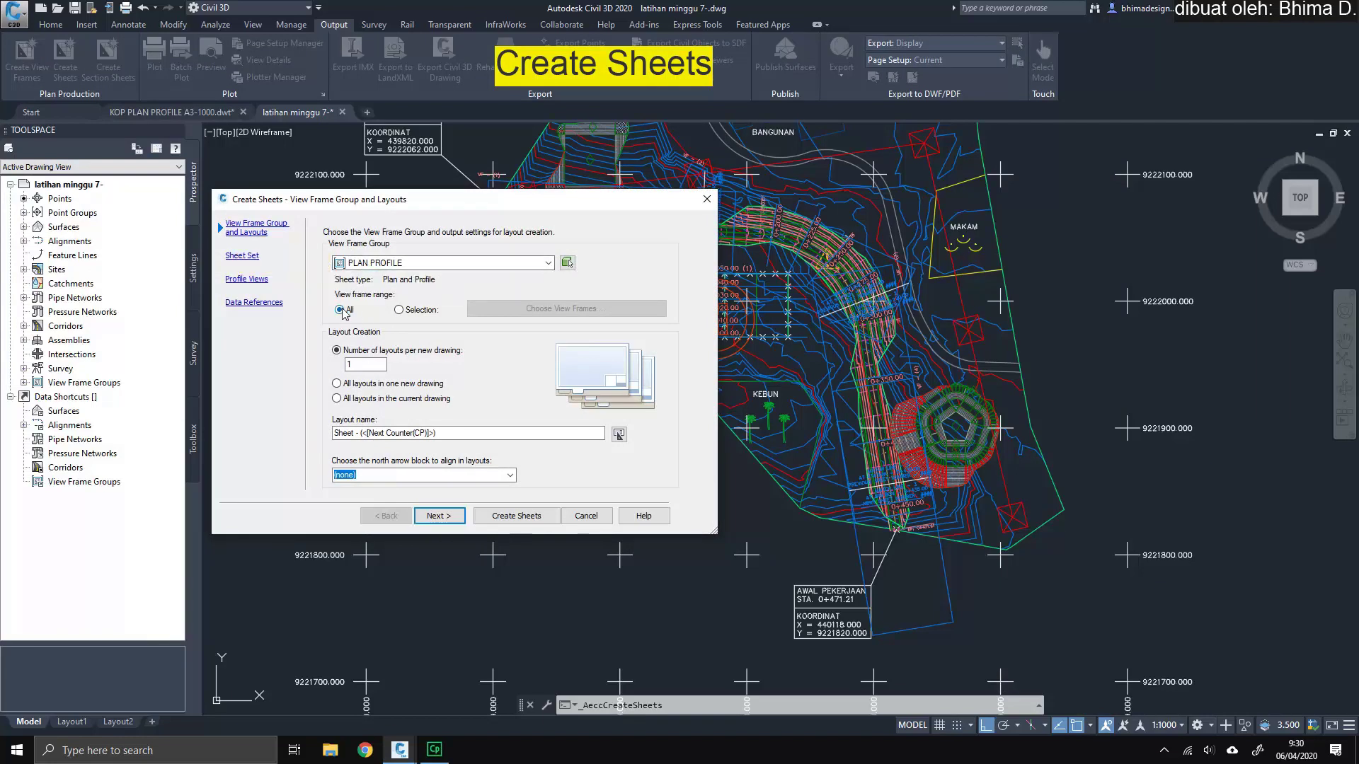
pyautogui.doubleClick(350, 364)
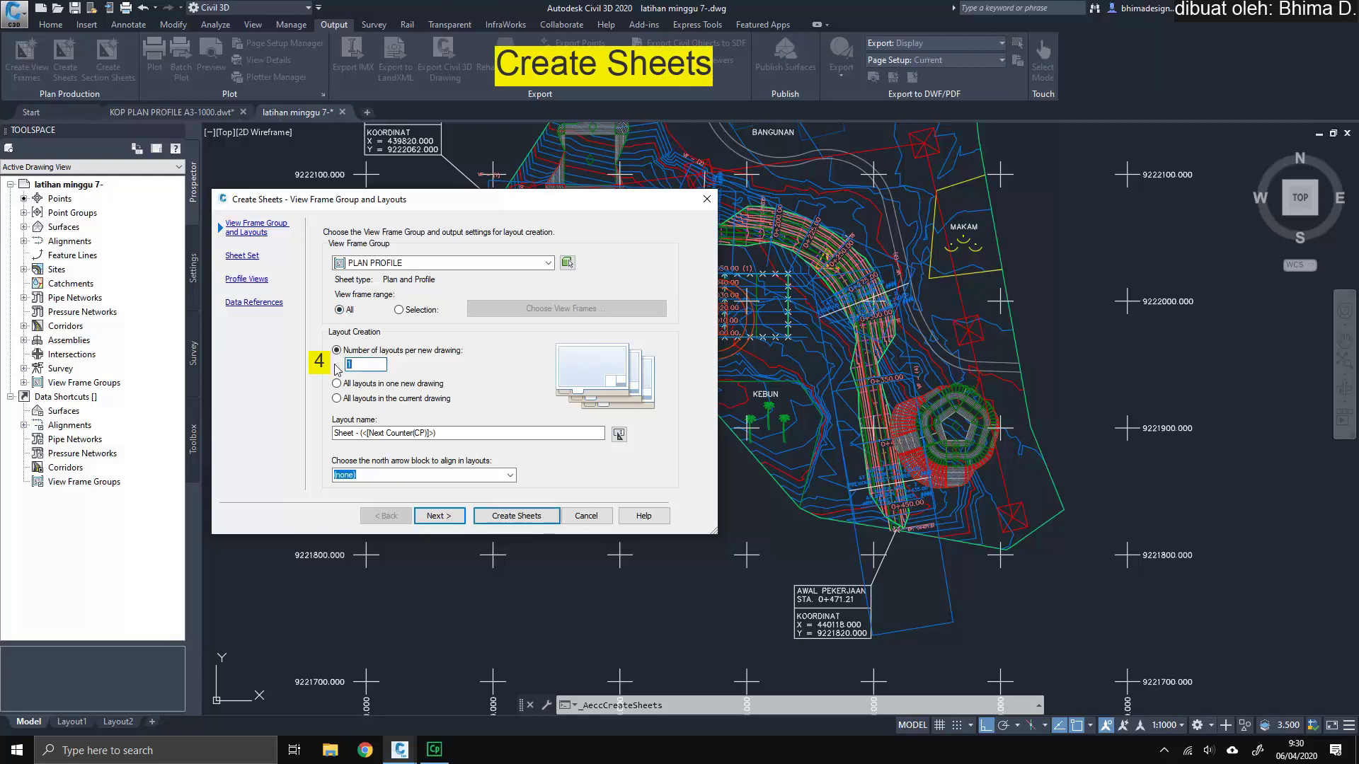
pyautogui.write('4')
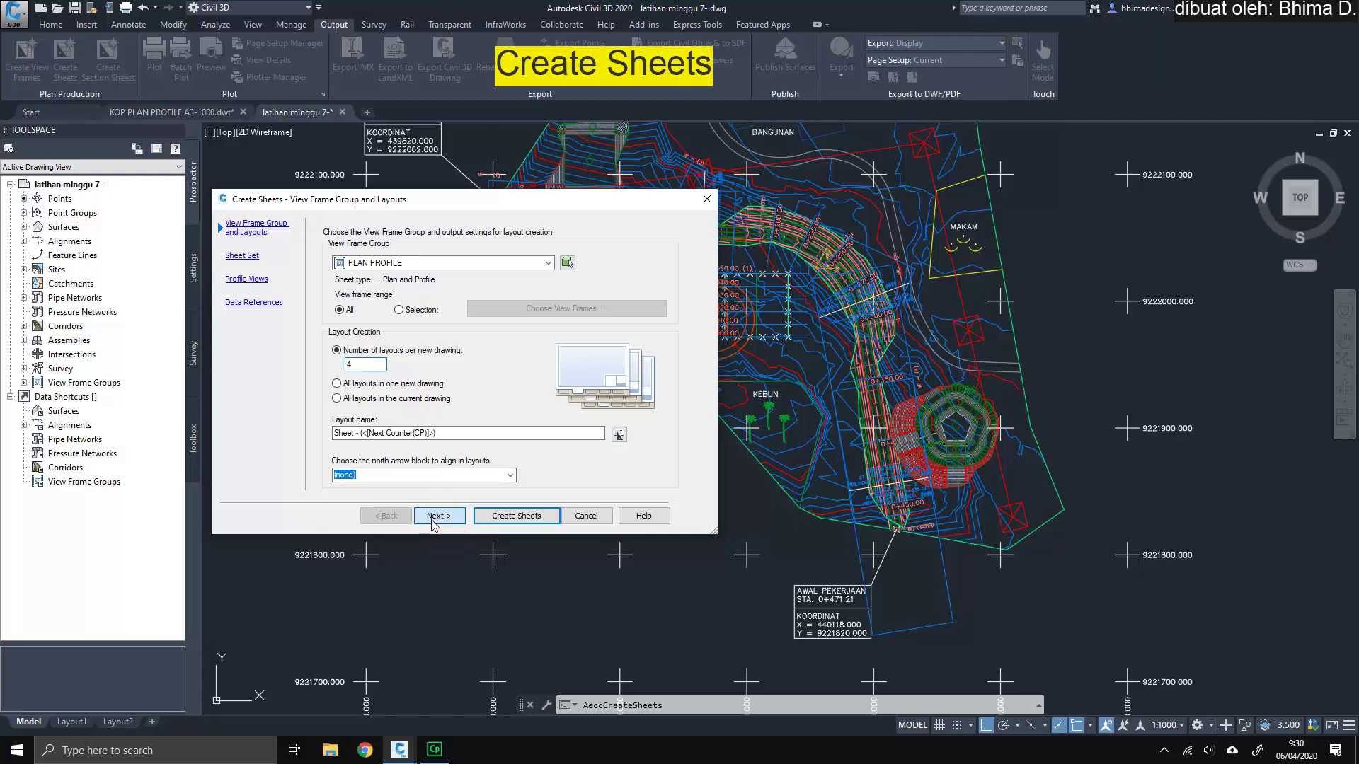
# Step: Accept the PLAN PROFILE sheet set, generate and save, then pan to empty space for the profile origin
pyautogui.click(433, 522)
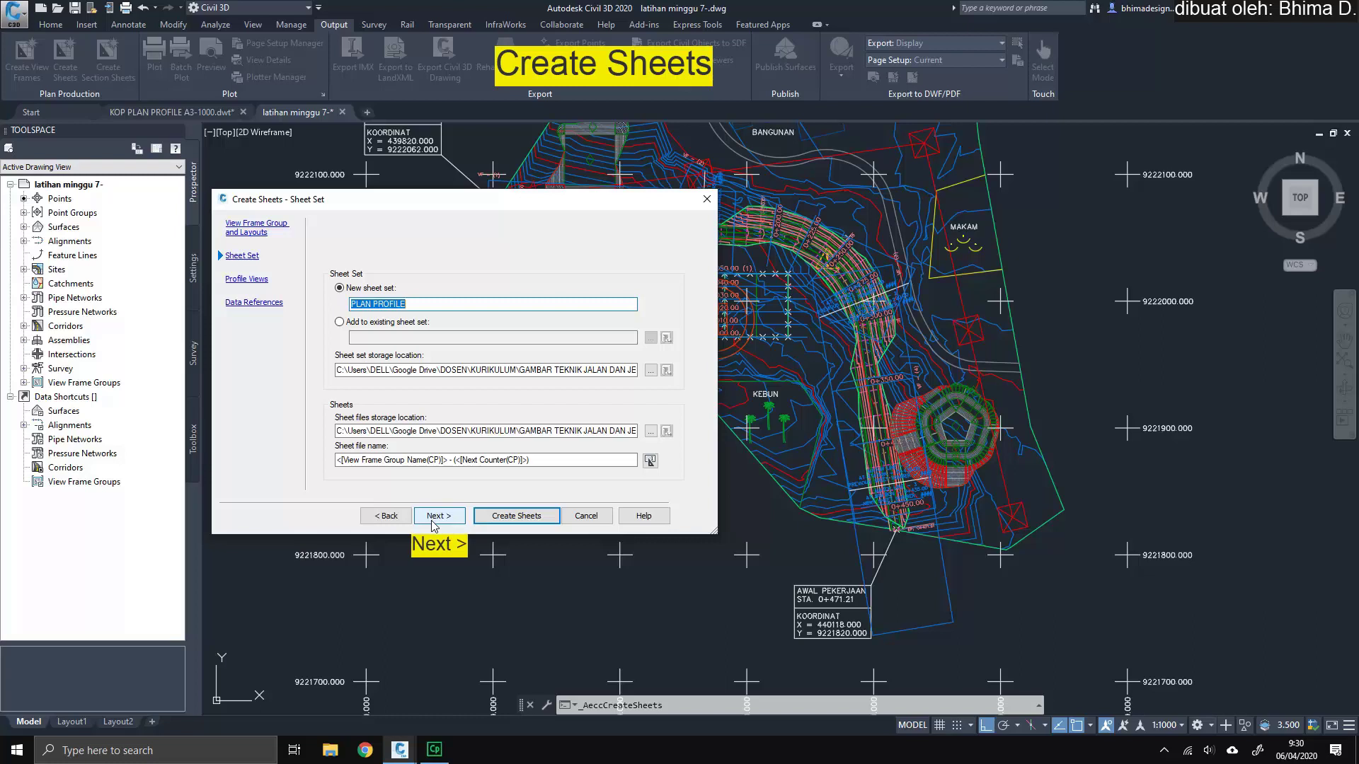
pyautogui.click(432, 520)
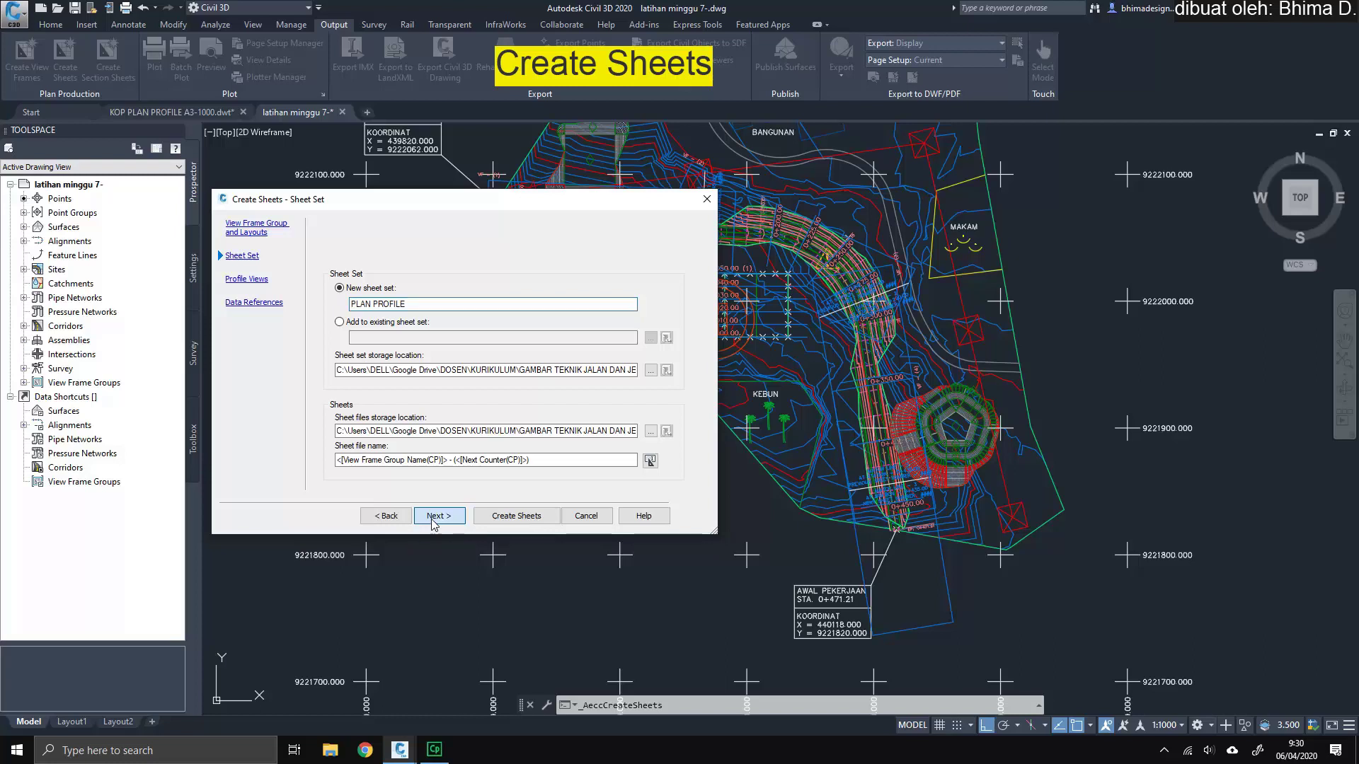
pyautogui.click(433, 522)
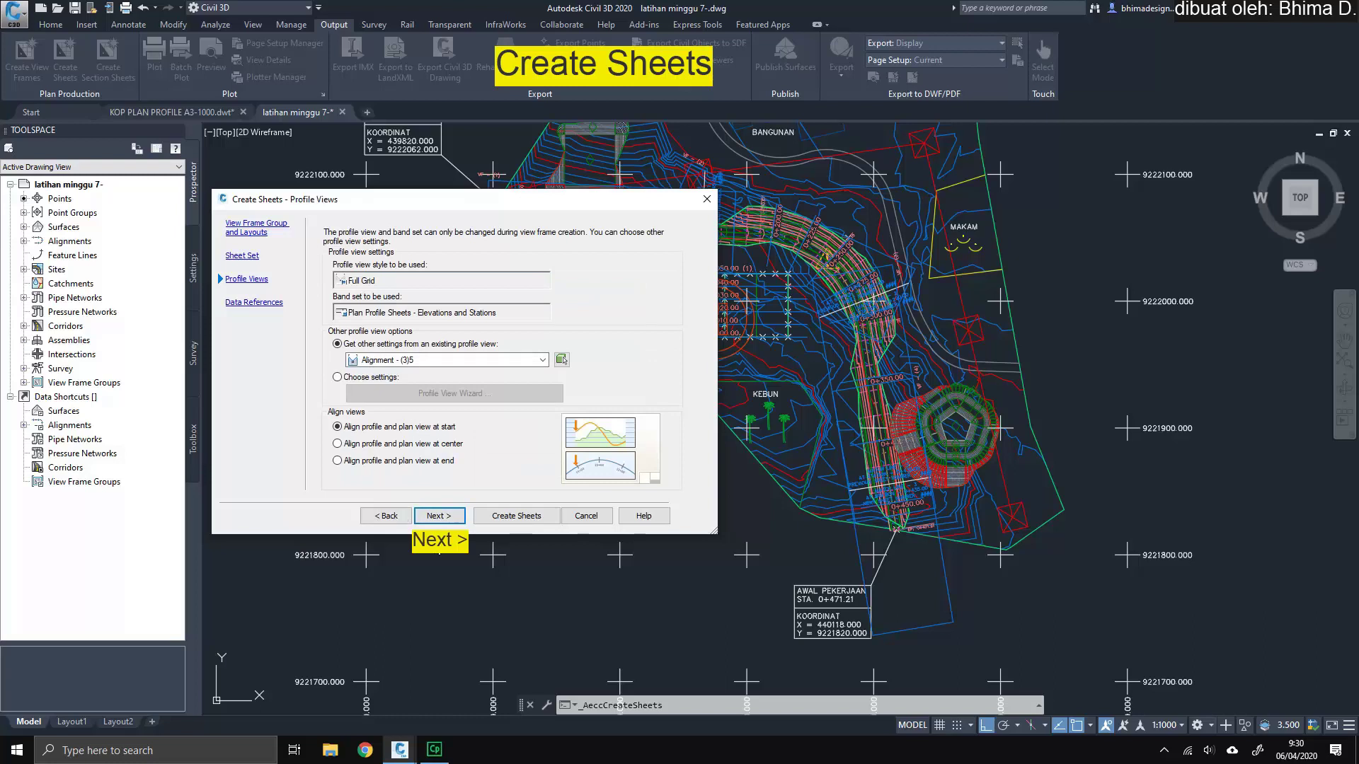
pyautogui.click(439, 516)
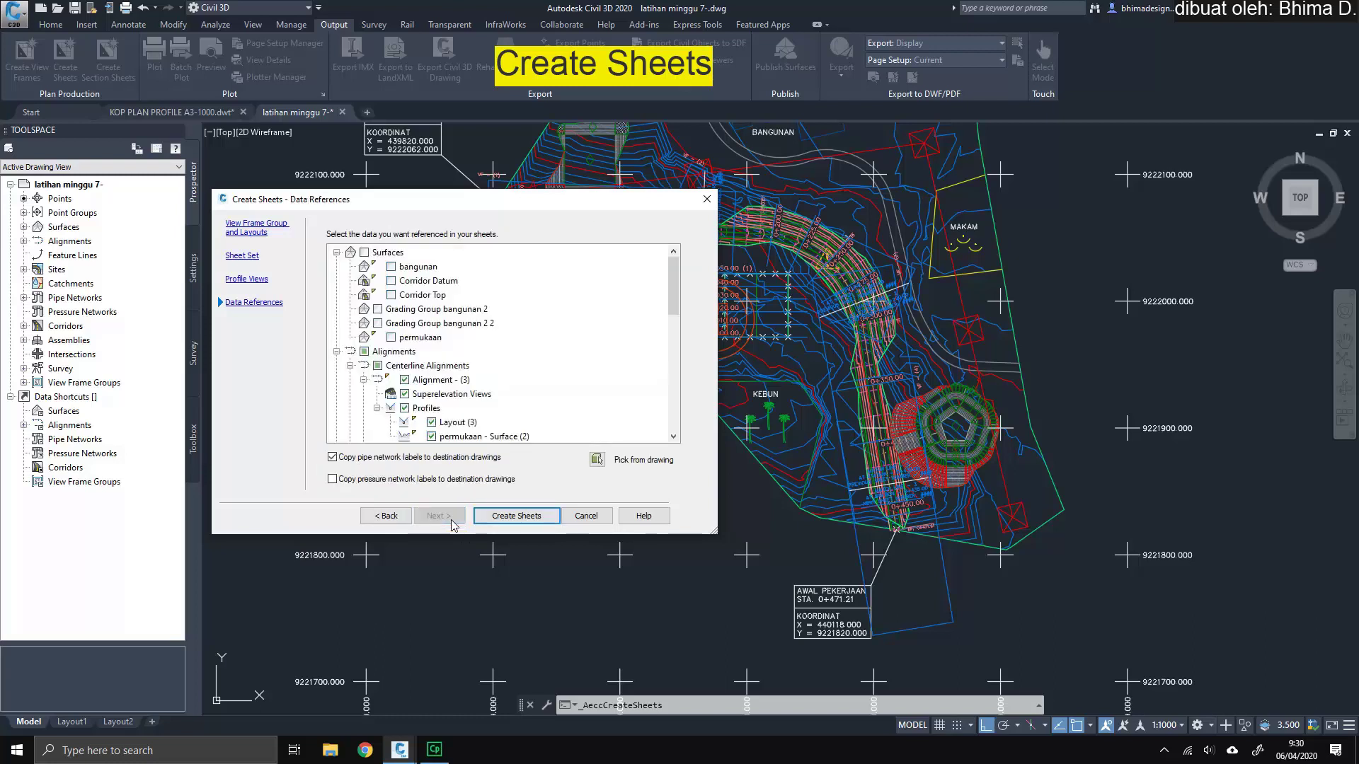
pyautogui.click(493, 516)
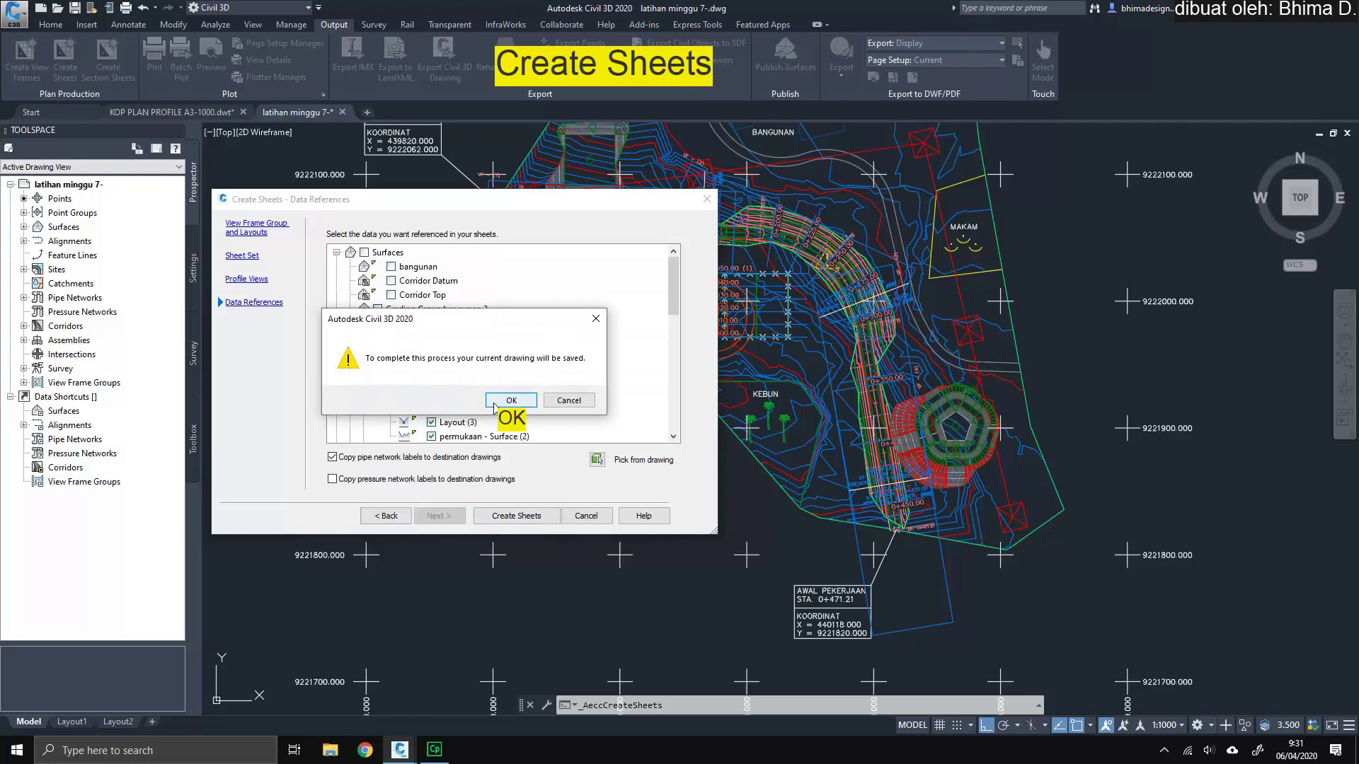
pyautogui.click(494, 403)
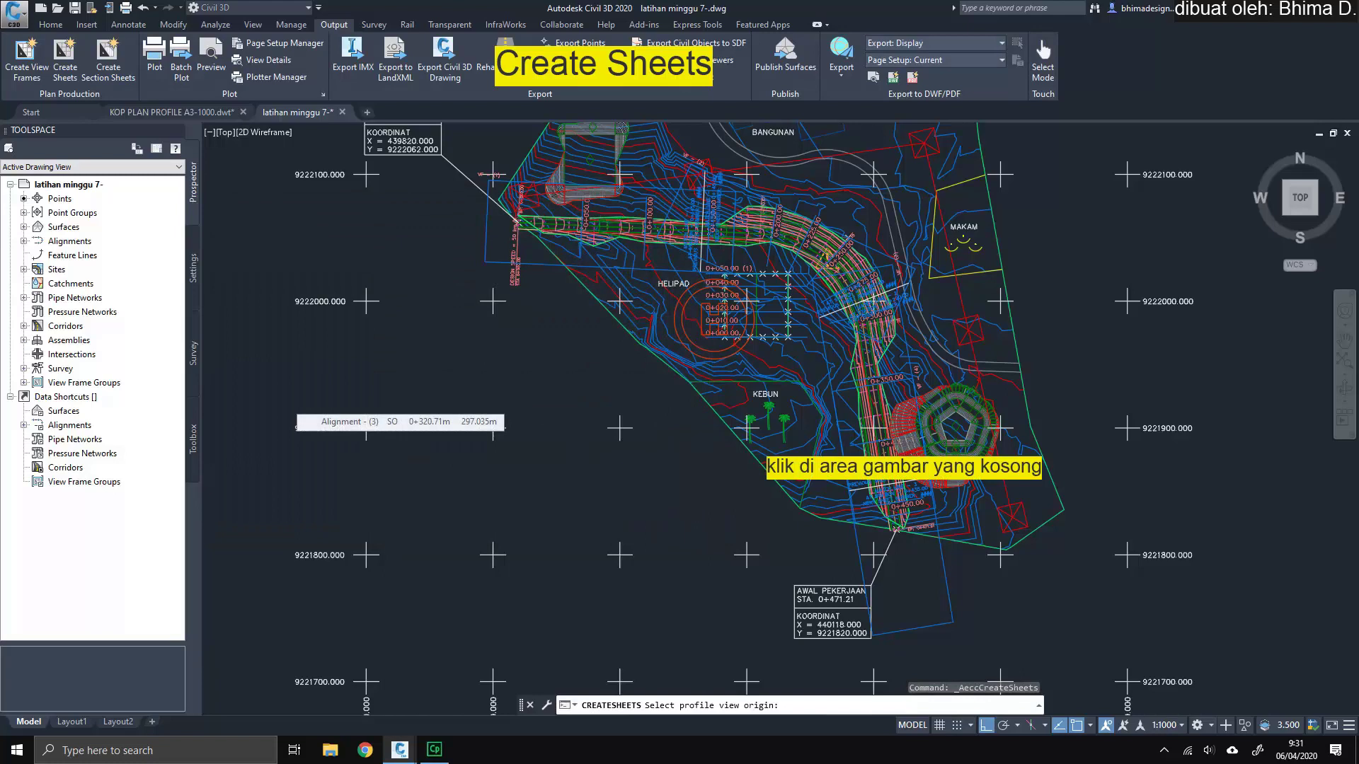
pyautogui.scroll(-2, 493, 402)
pyautogui.scroll(-4, 524, 407)
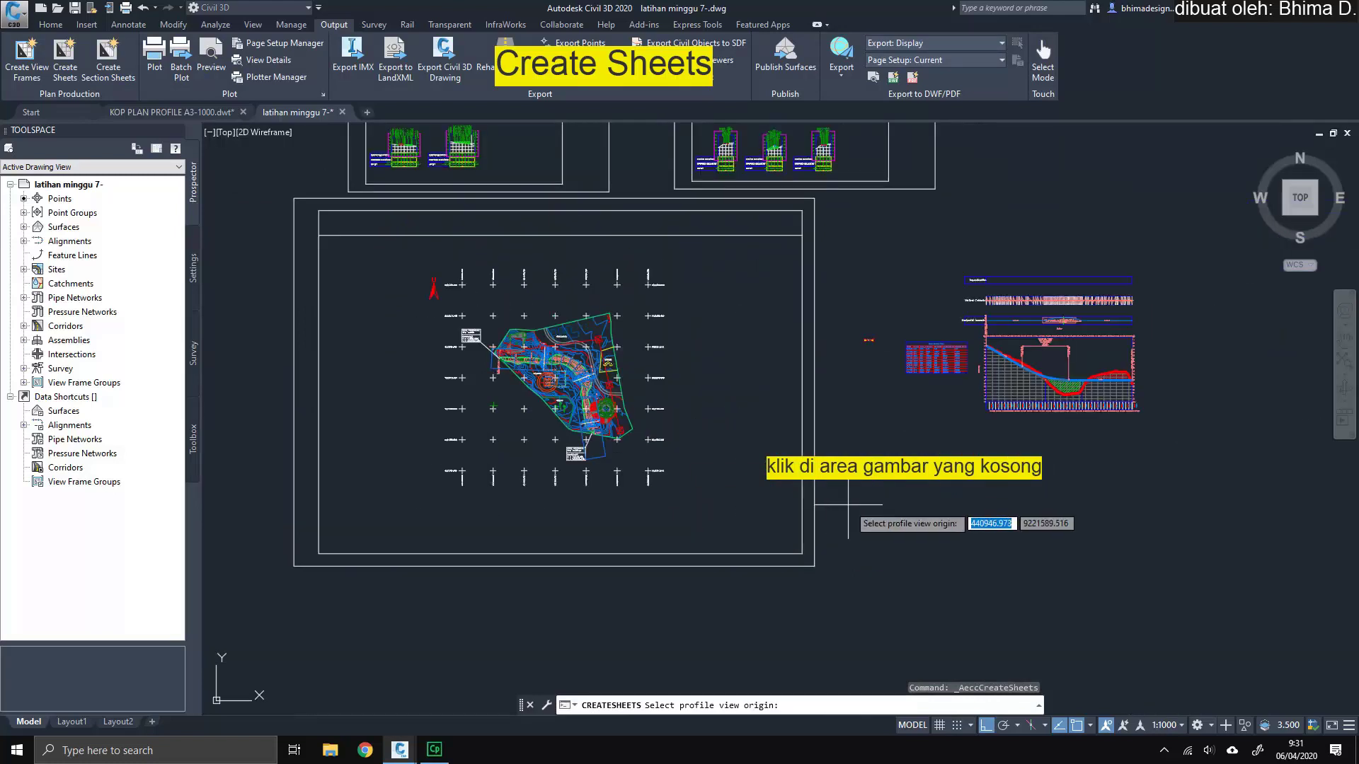
pyautogui.moveTo(853, 495); pyautogui.dragTo(677, 386, button='middle')
pyautogui.moveTo(899, 472)
pyautogui.mouseDown(button='middle')
pyautogui.moveTo(554, 491)
pyautogui.moveTo(585, 546)
pyautogui.mouseUp(button='middle')
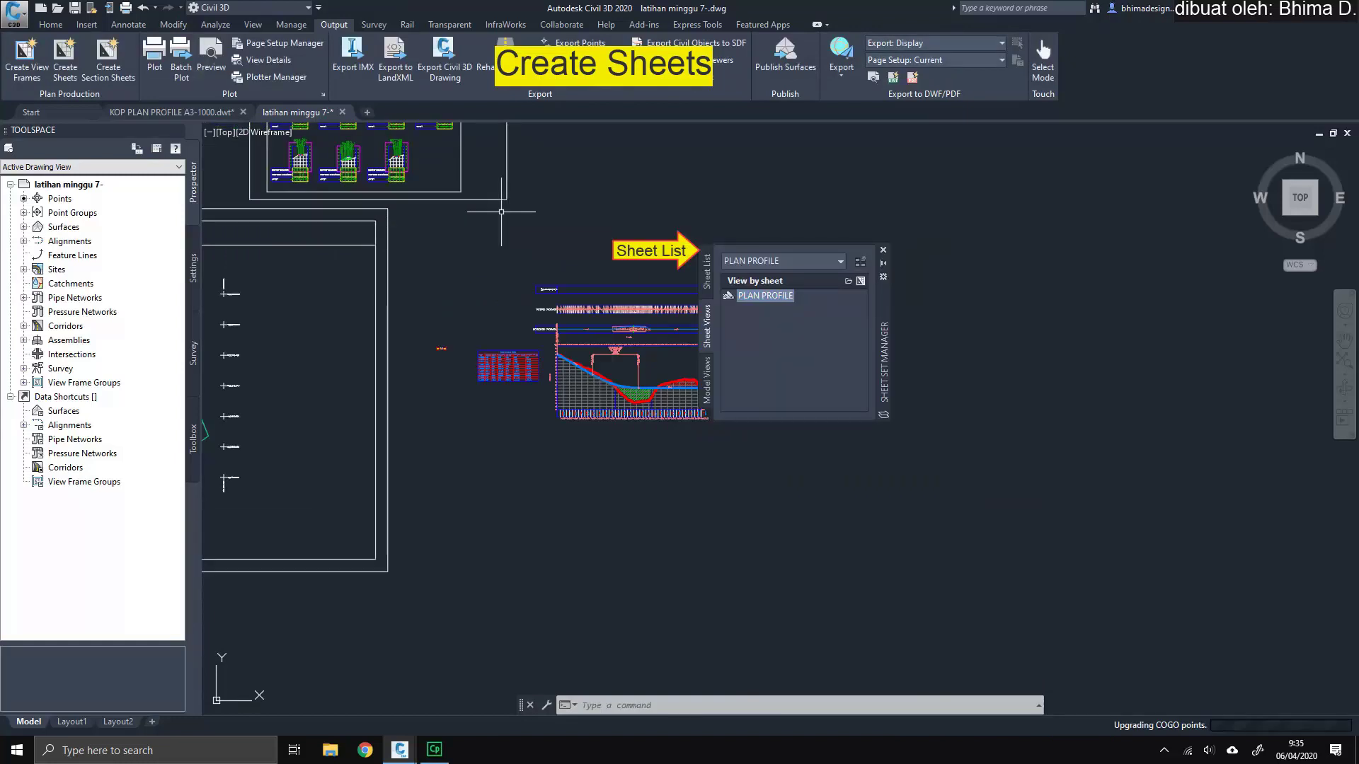
# Step: Expand PLAN PROFILE in the Sheet List and open 1 - Sheet - (9)
pyautogui.click(707, 276)
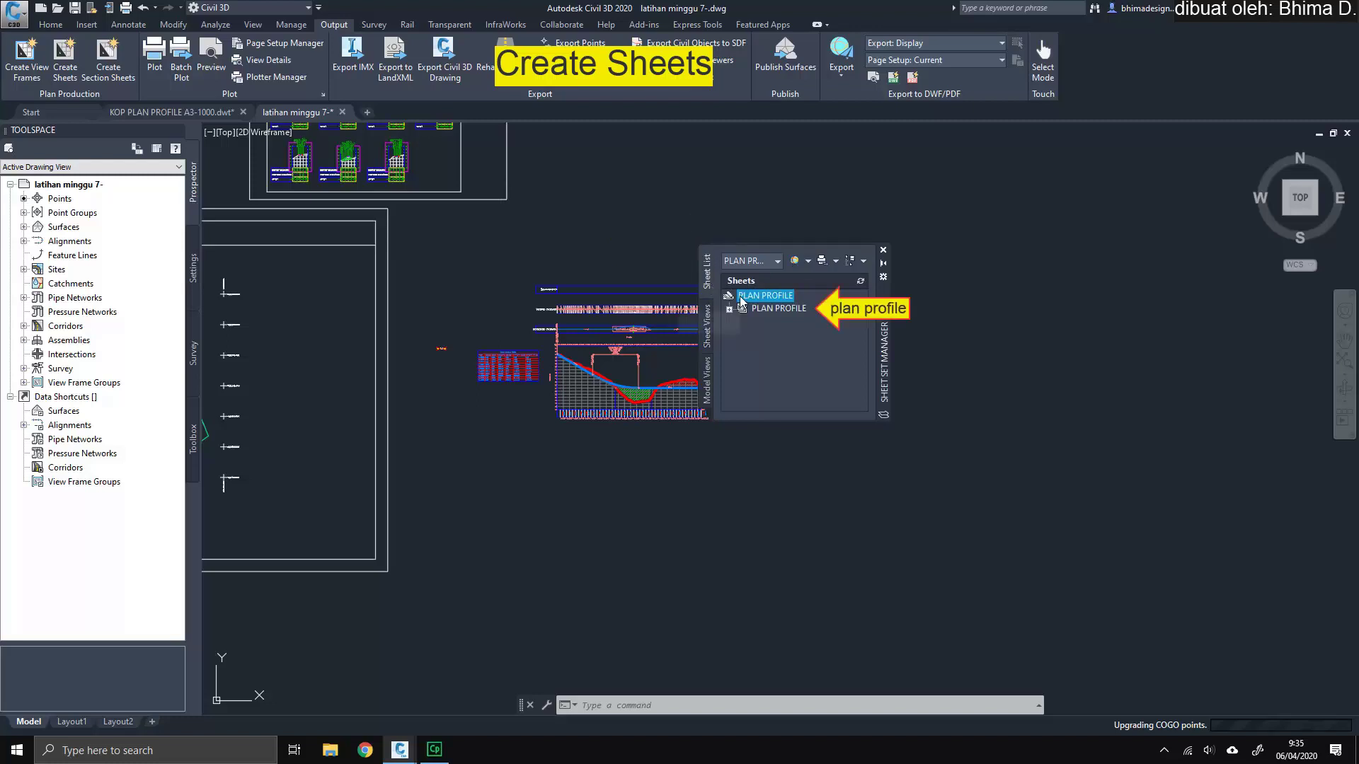
pyautogui.click(730, 310)
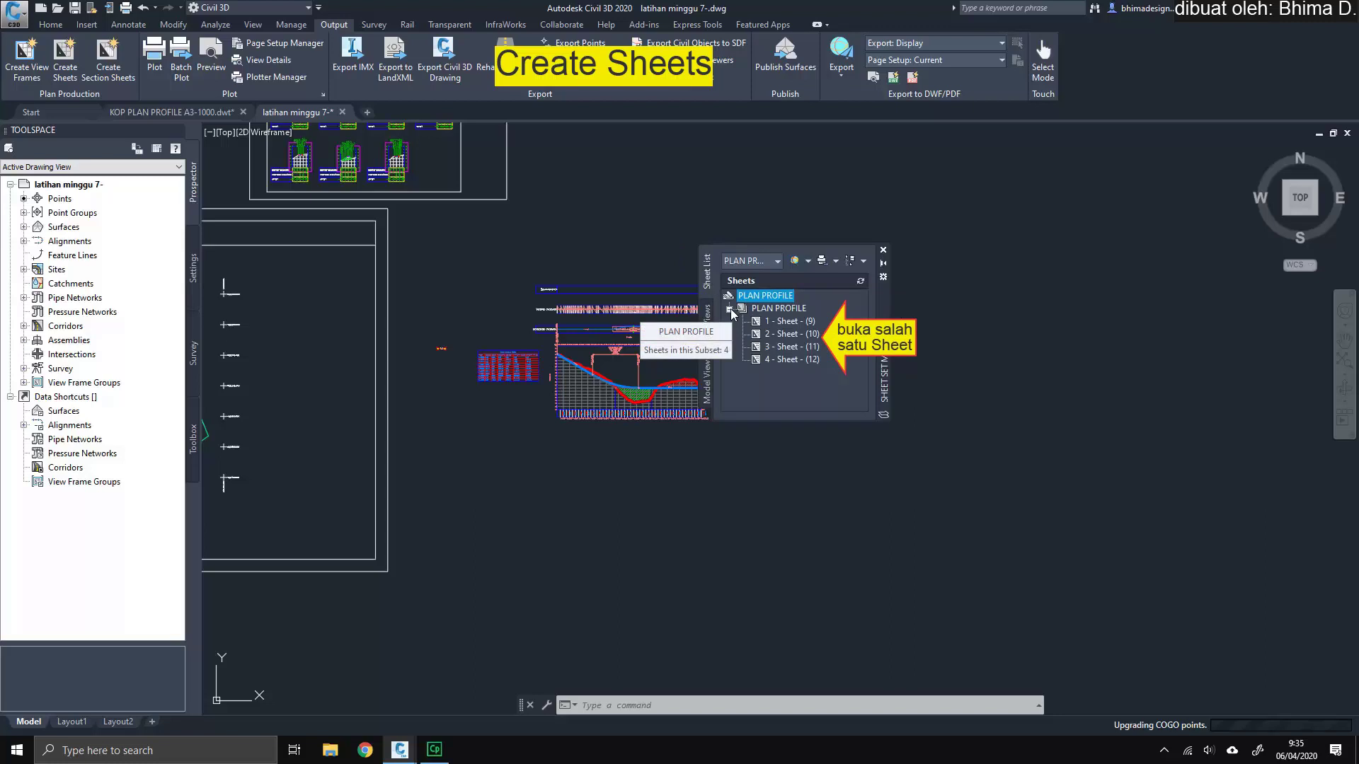
pyautogui.doubleClick(789, 320)
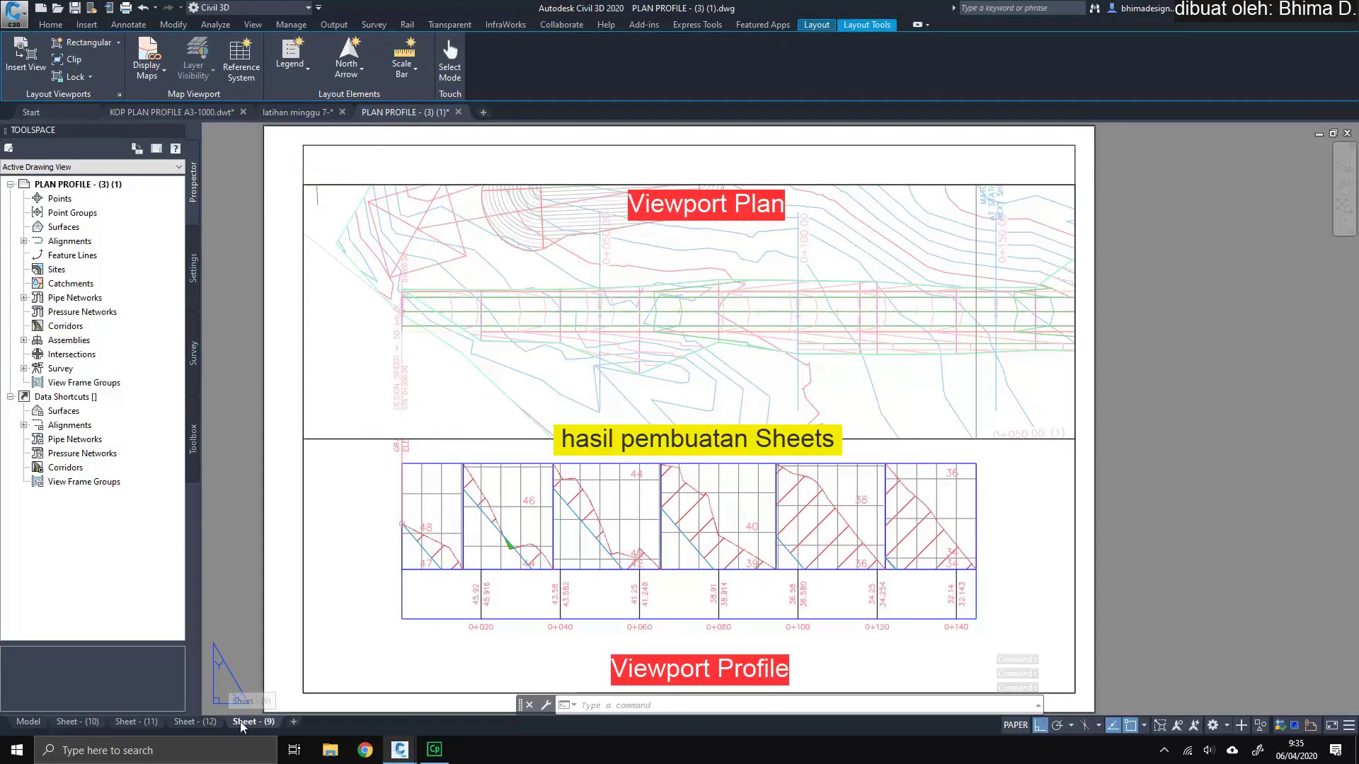
# Step: Move the Sheet - (9) layout tab to first place and review Sheets (10), (11) and (12)
pyautogui.moveTo(74, 727); pyautogui.dragTo(62, 727)
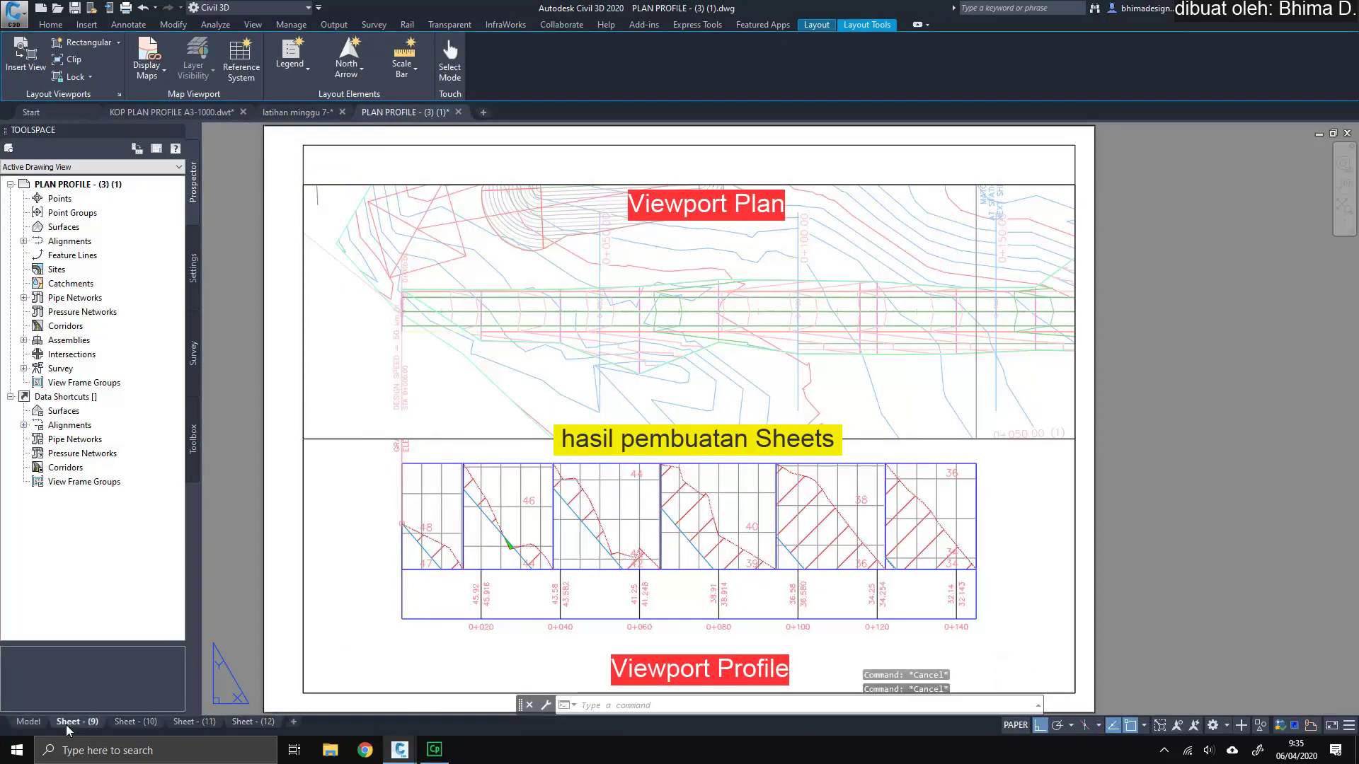
pyautogui.click(127, 723)
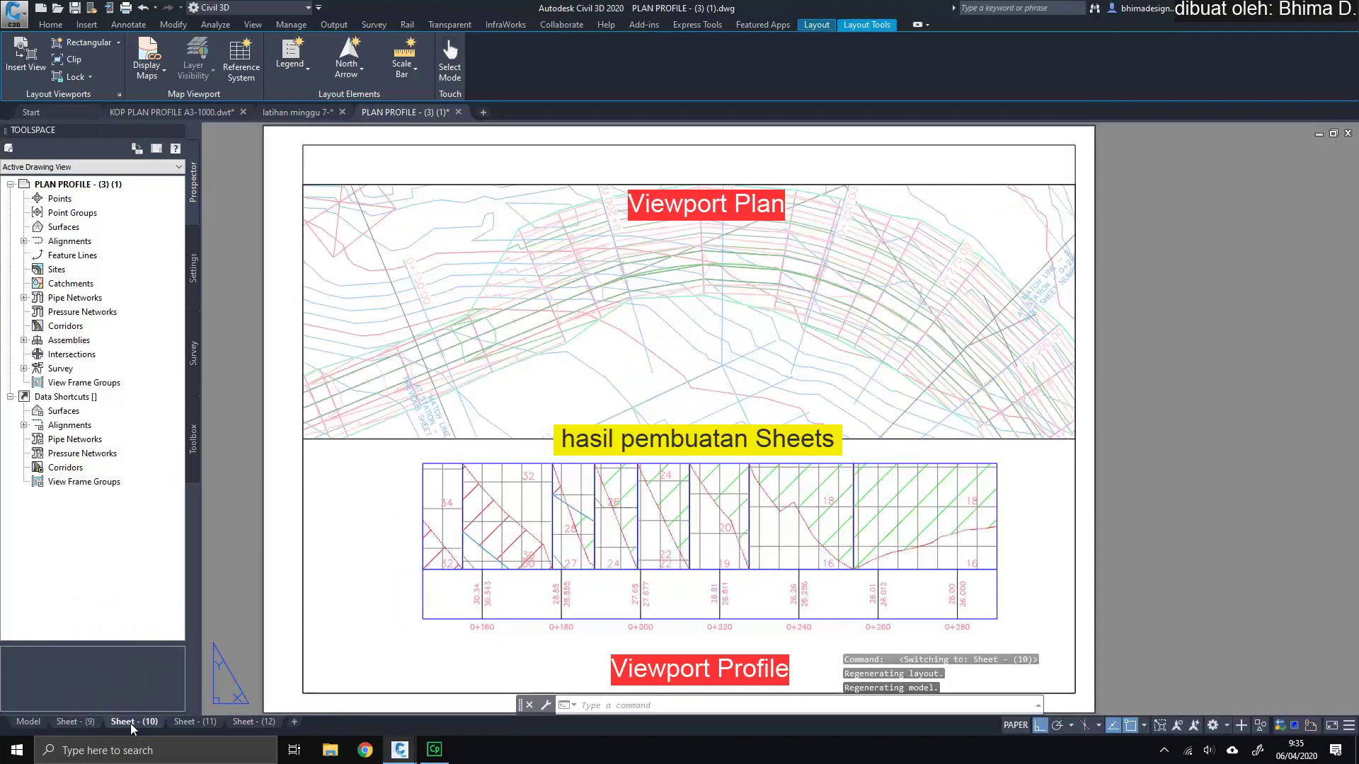
pyautogui.moveTo(193, 722)
pyautogui.click(181, 723)
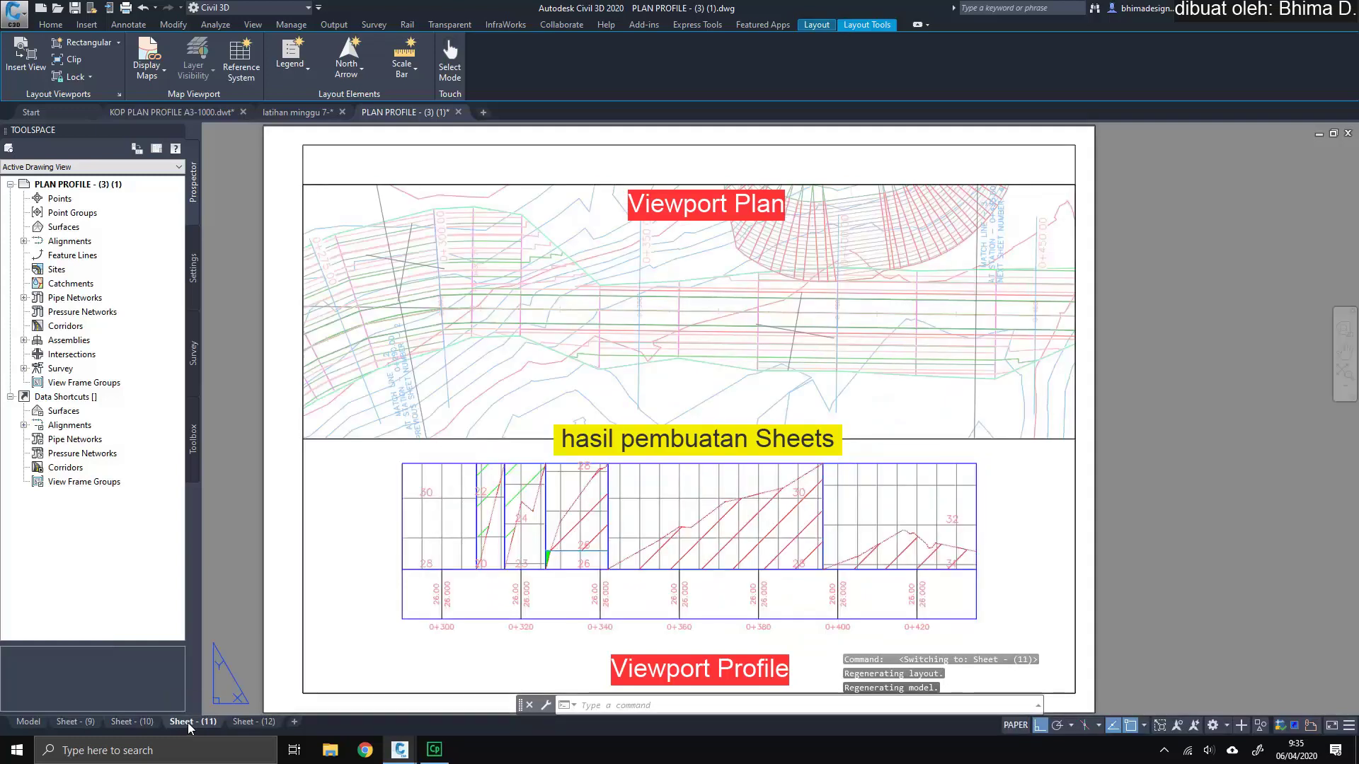
pyautogui.click(239, 723)
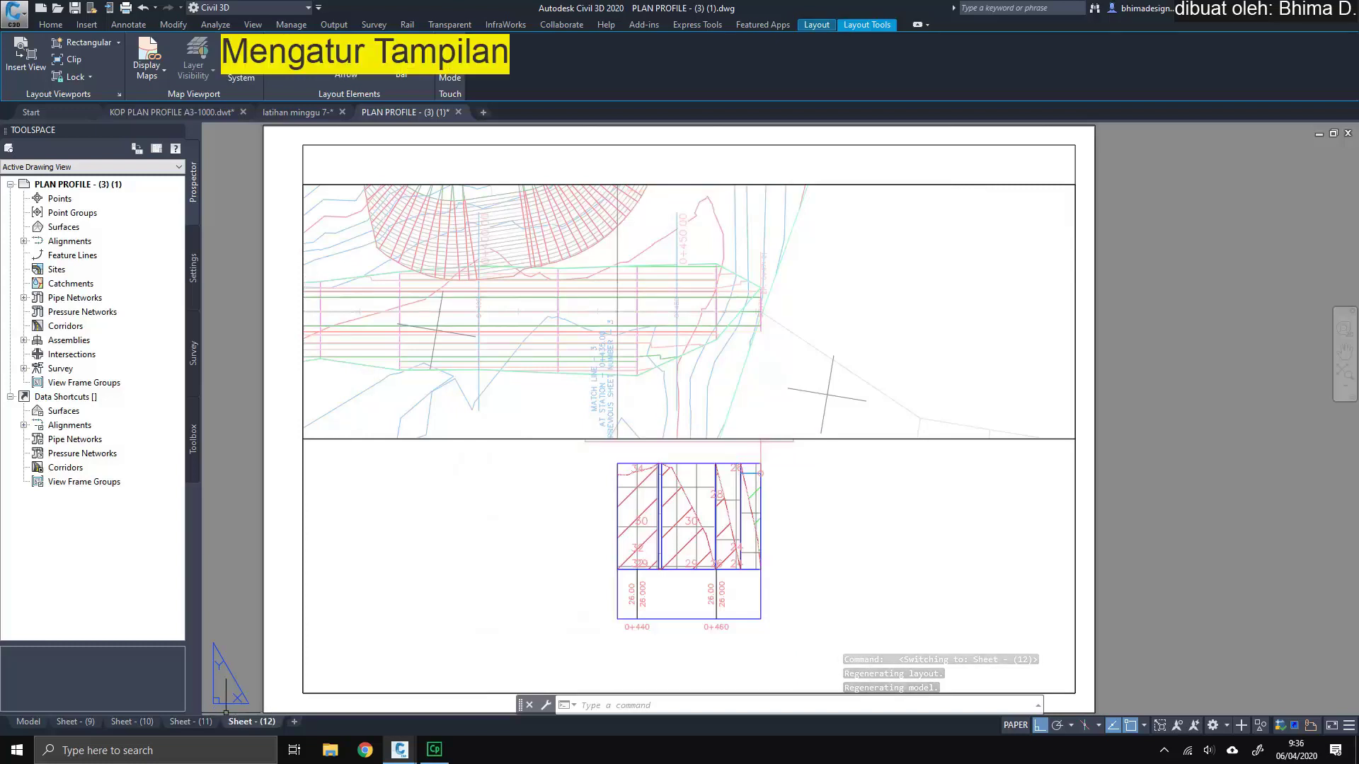
pyautogui.moveTo(28, 721)
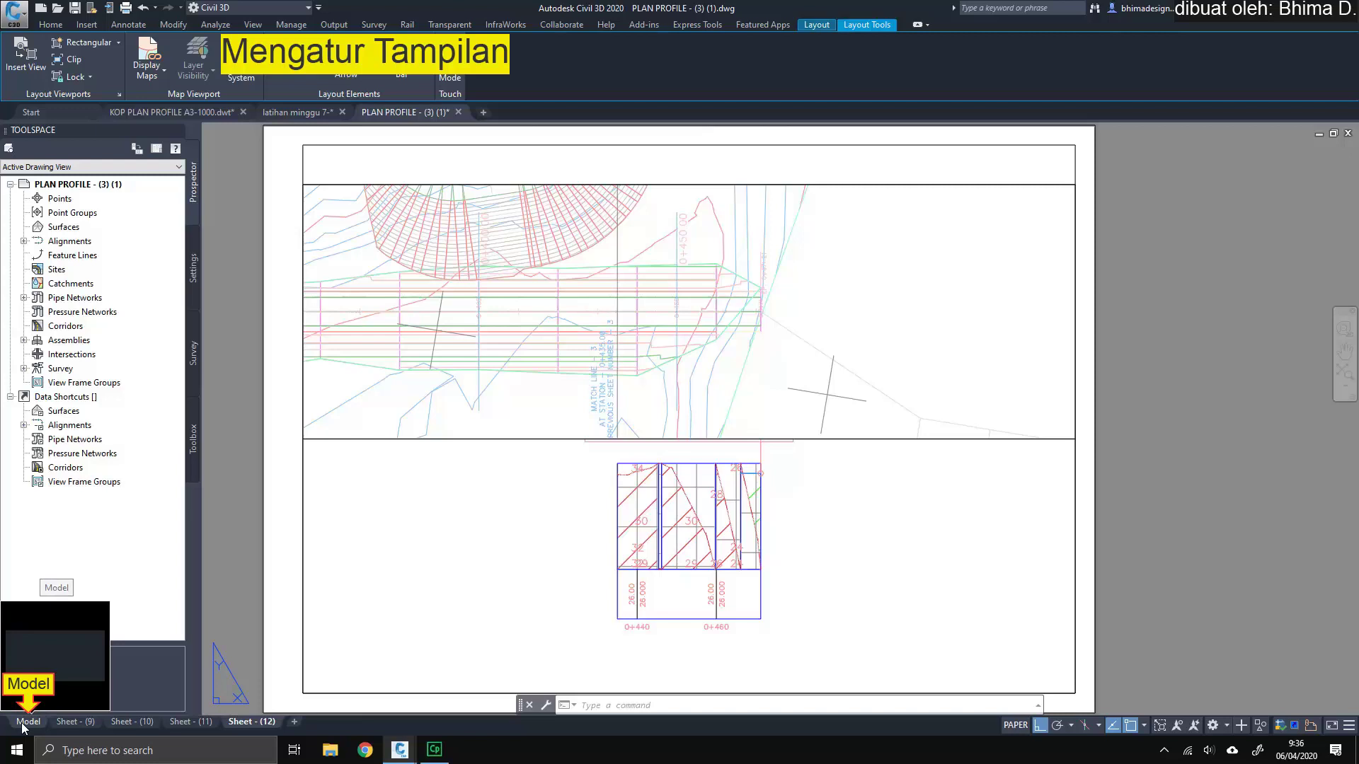
# Step: Switch to Model space, zoom extents with Z then E, and close in on the first 0+020–0+140 profile view
pyautogui.click(25, 722)
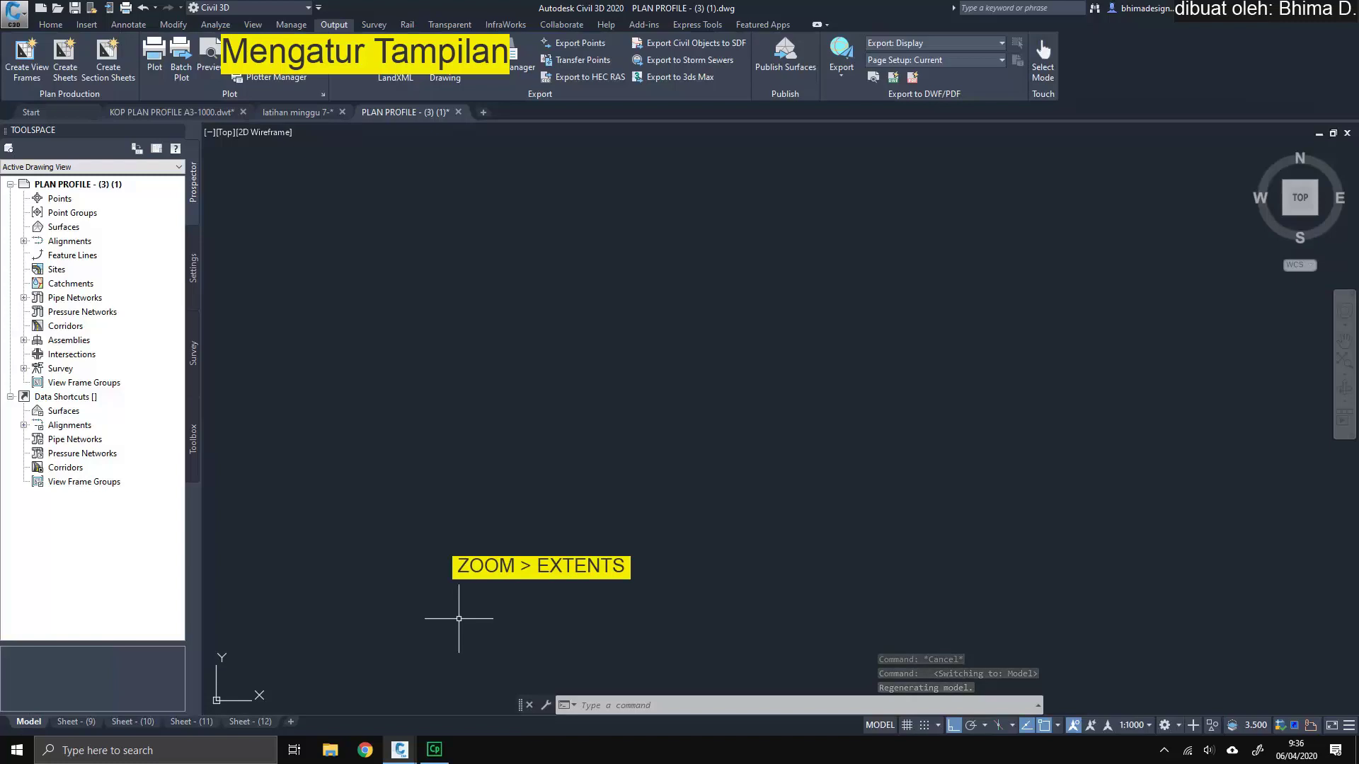
pyautogui.write('z')
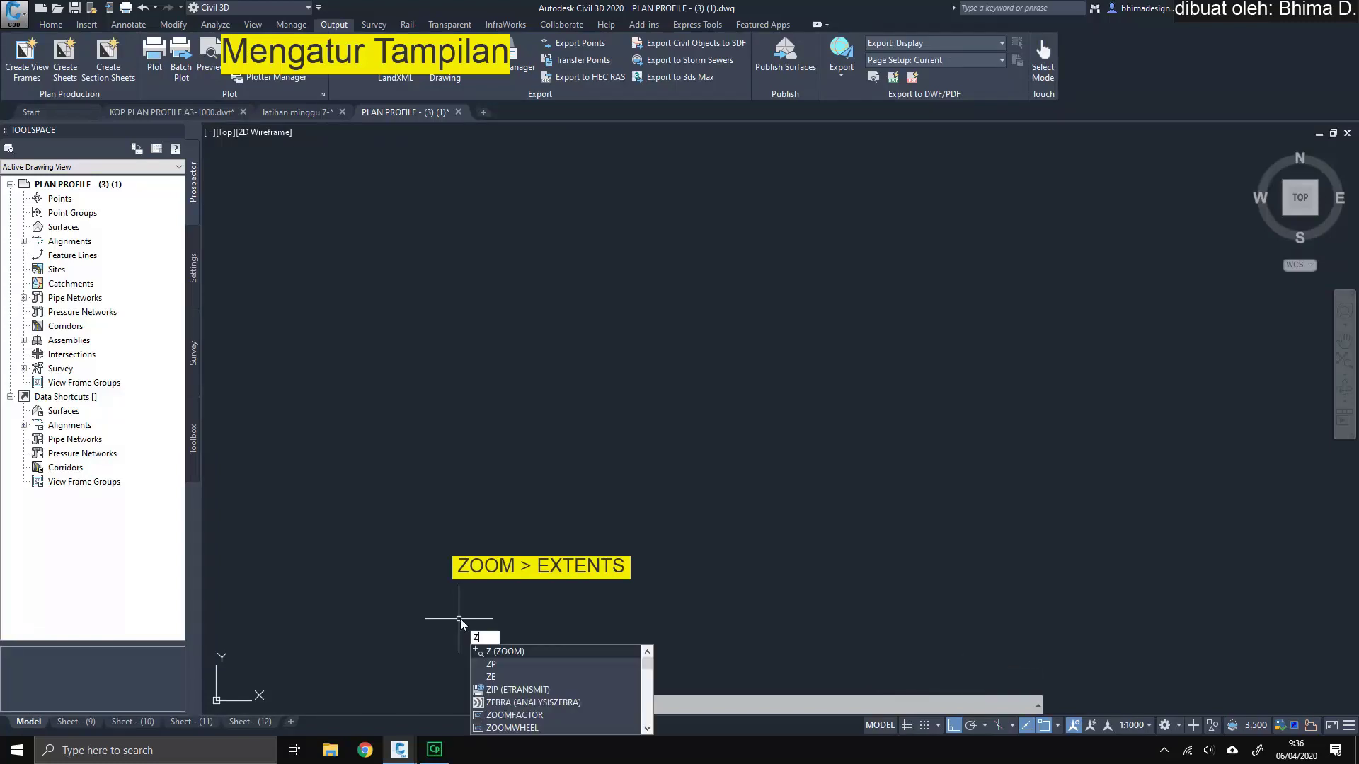
pyautogui.press('Return')
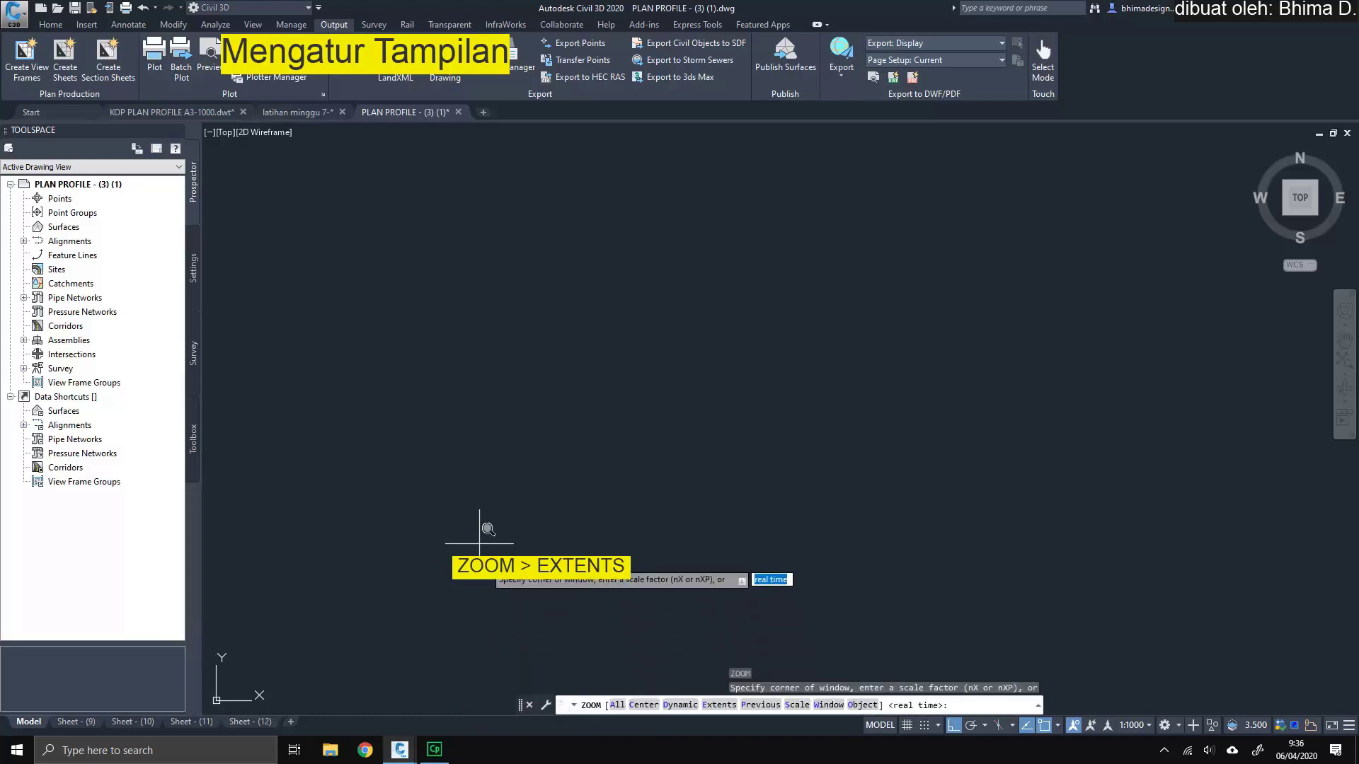
pyautogui.write('E')
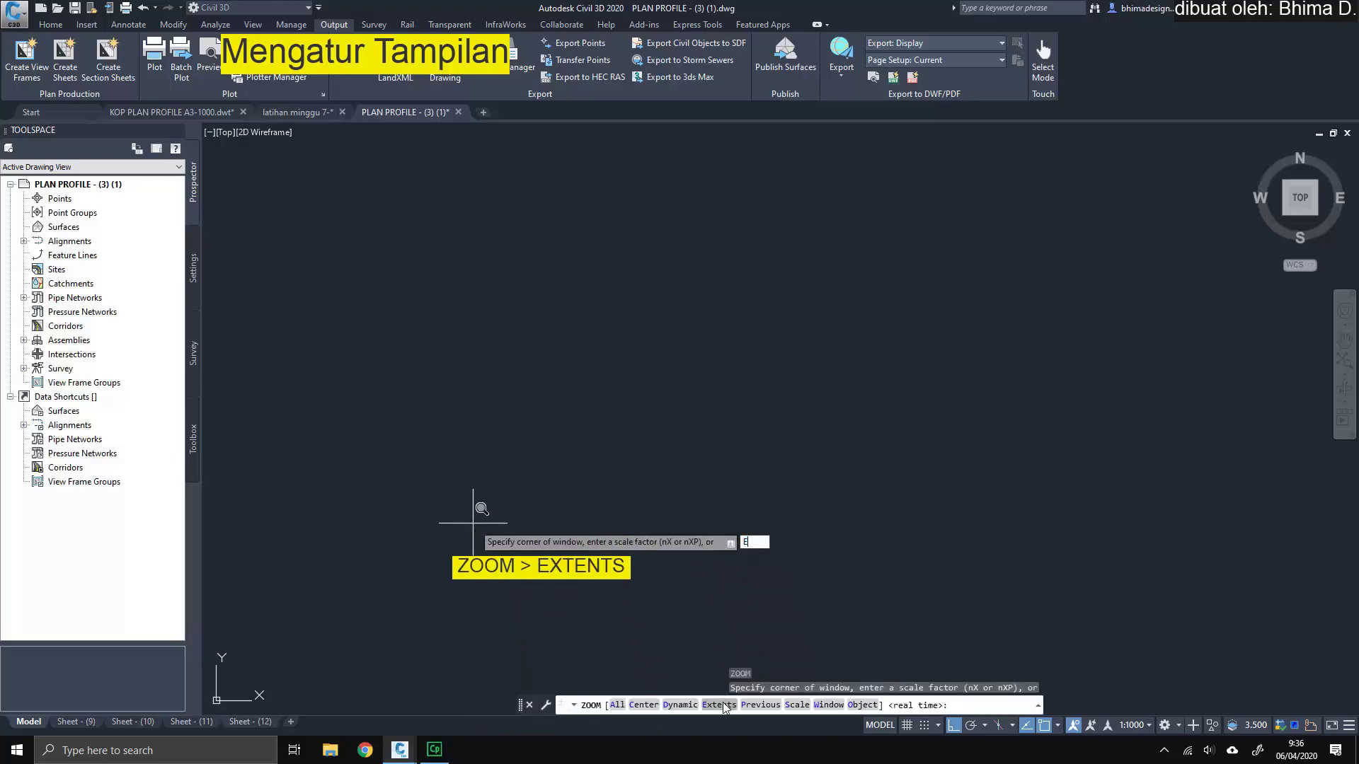
pyautogui.press('Return')
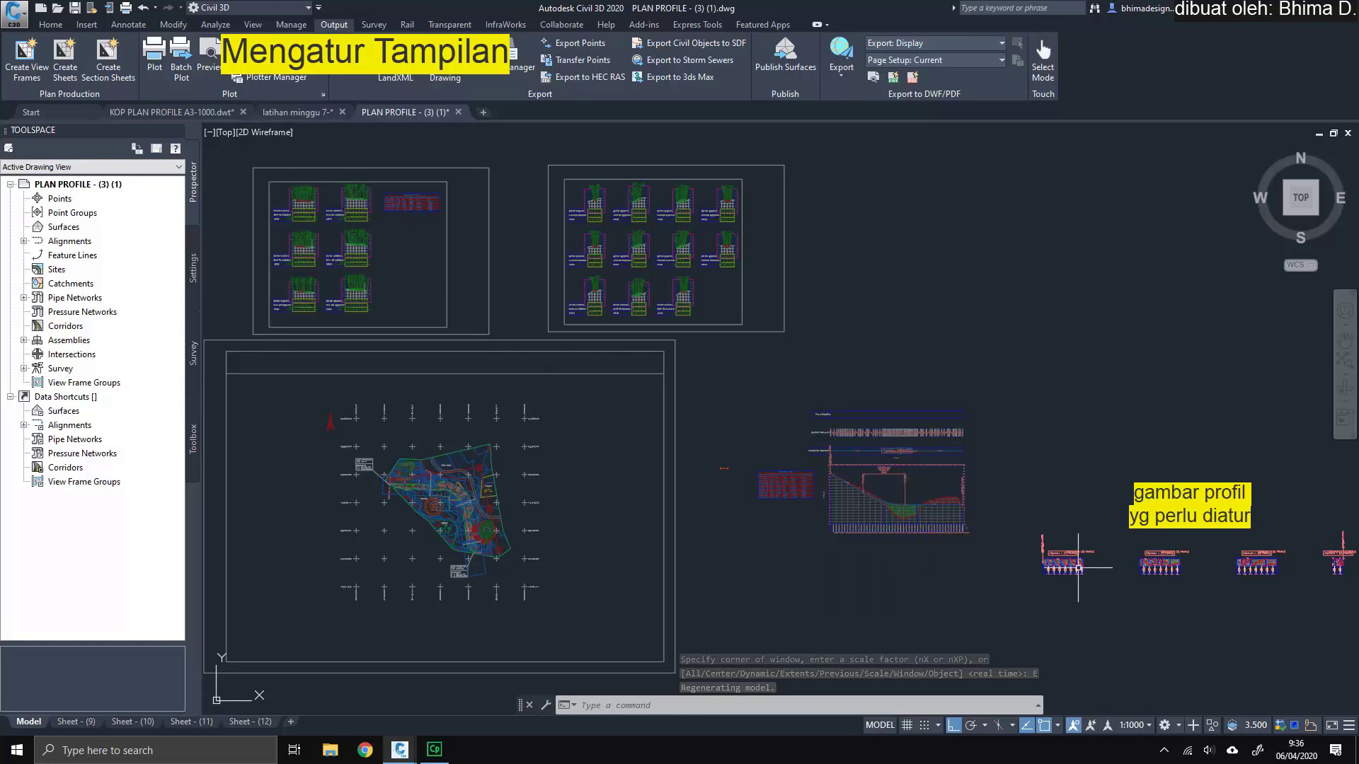
pyautogui.moveTo(1076, 566); pyautogui.dragTo(652, 492, button='middle')
pyautogui.scroll(2, 693, 496)
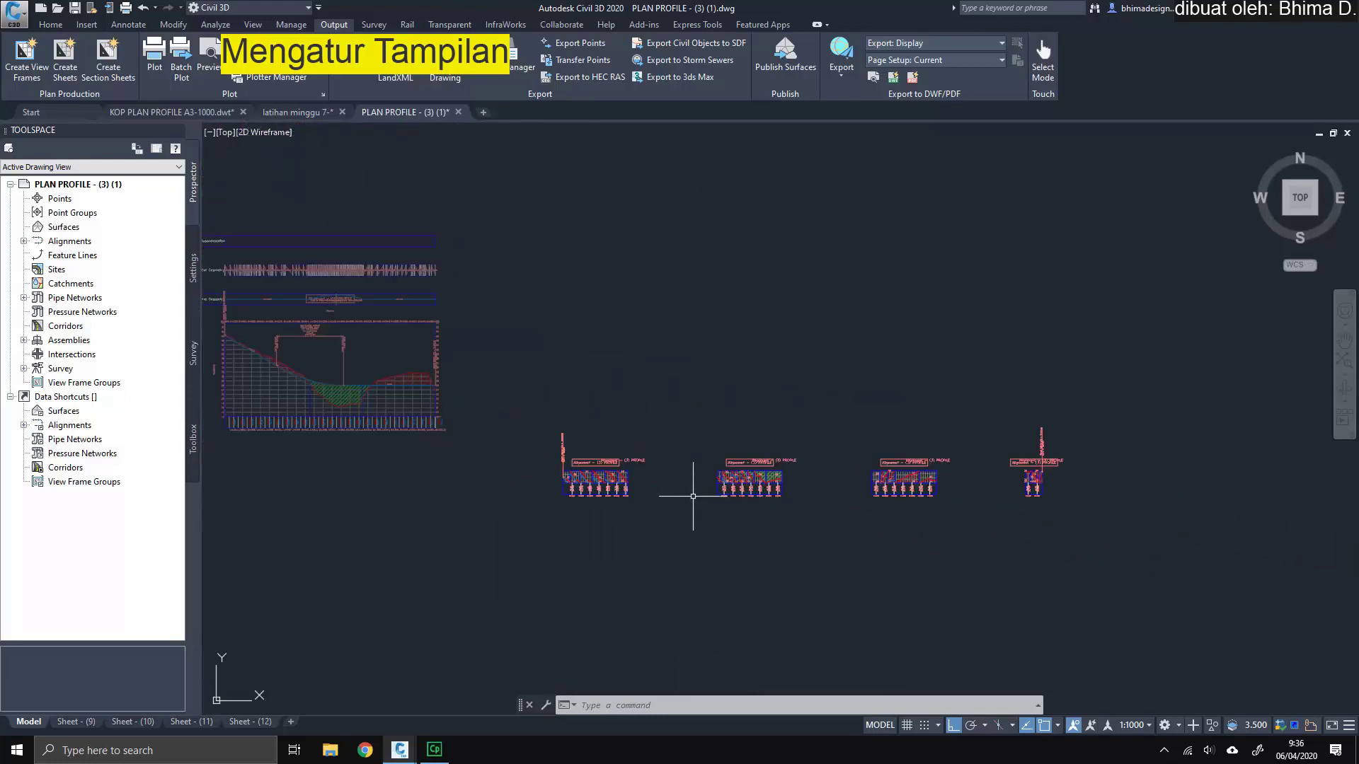
pyautogui.scroll(2, 693, 495)
pyautogui.moveTo(682, 496); pyautogui.dragTo(622, 500, button='middle')
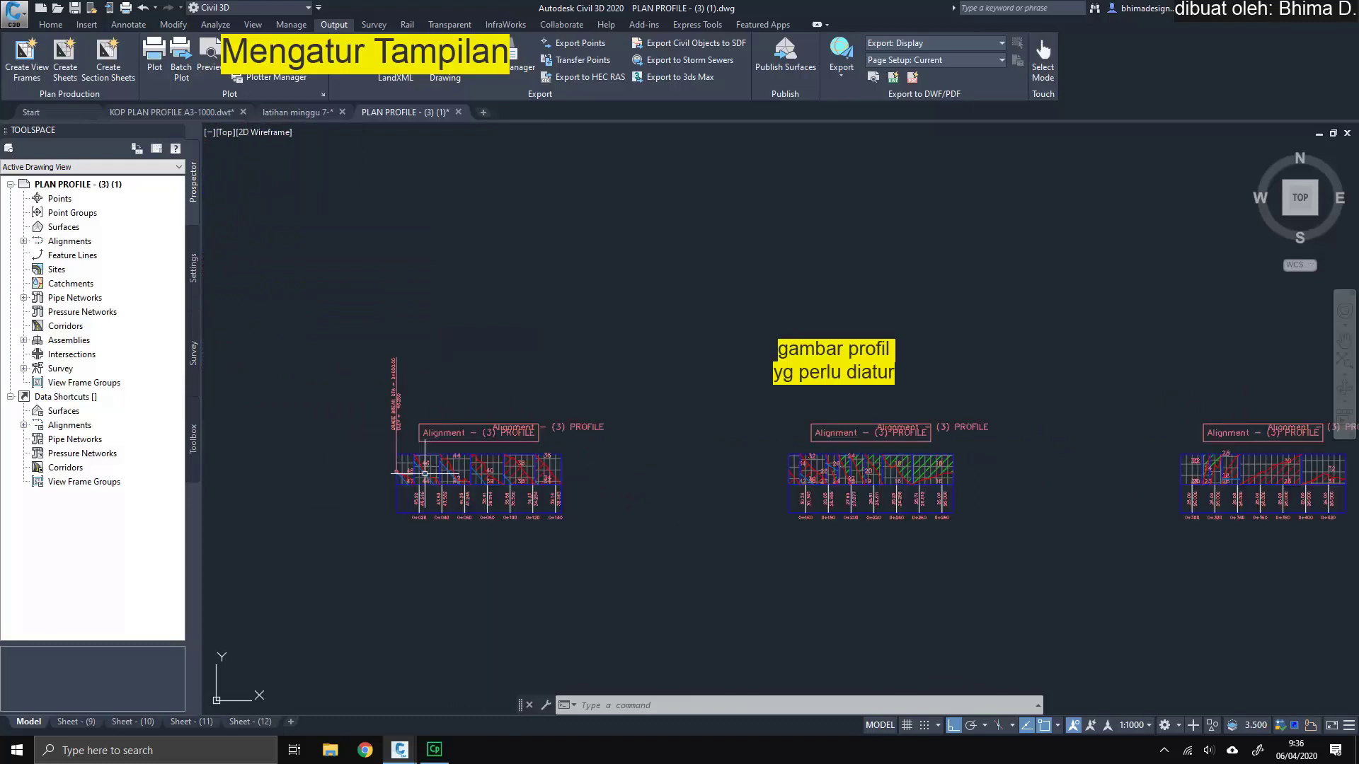
pyautogui.scroll(4, 424, 473)
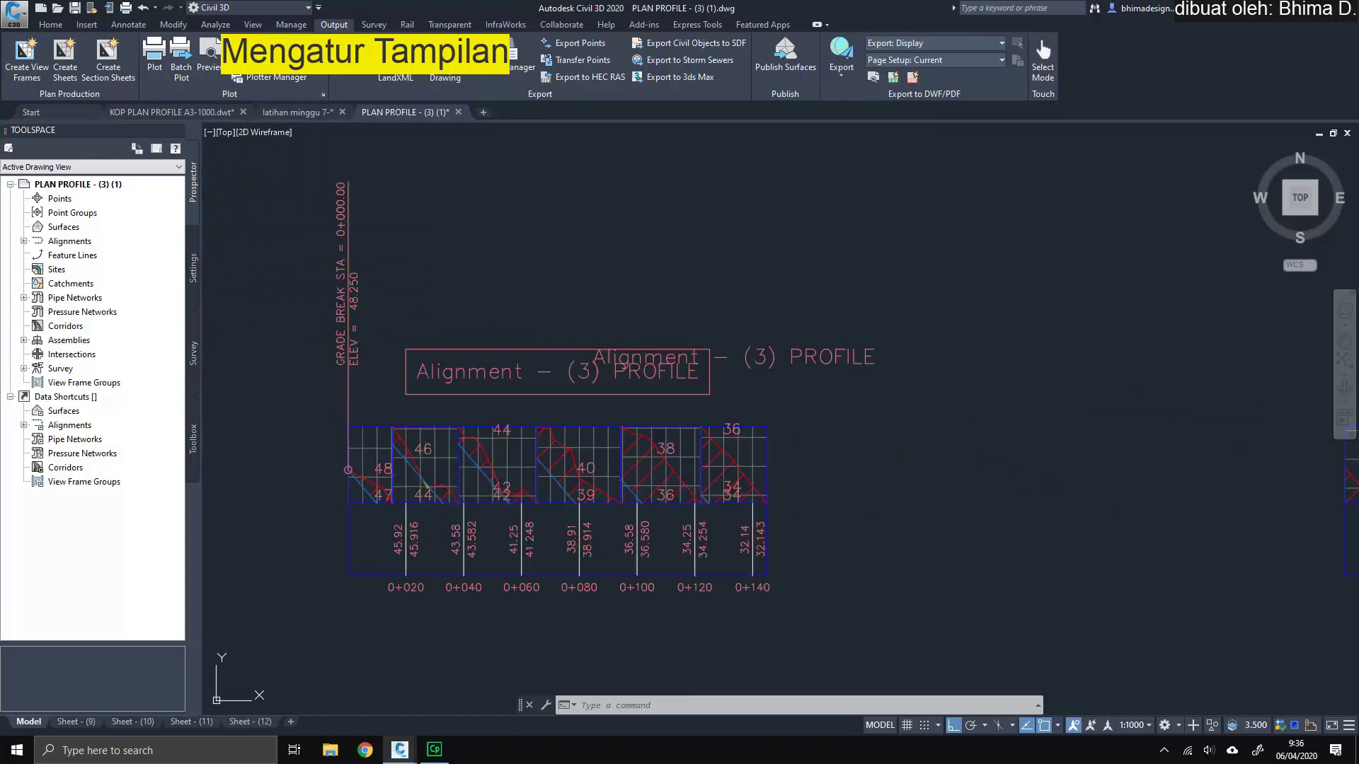
pyautogui.moveTo(409, 487); pyautogui.dragTo(431, 541, button='middle')
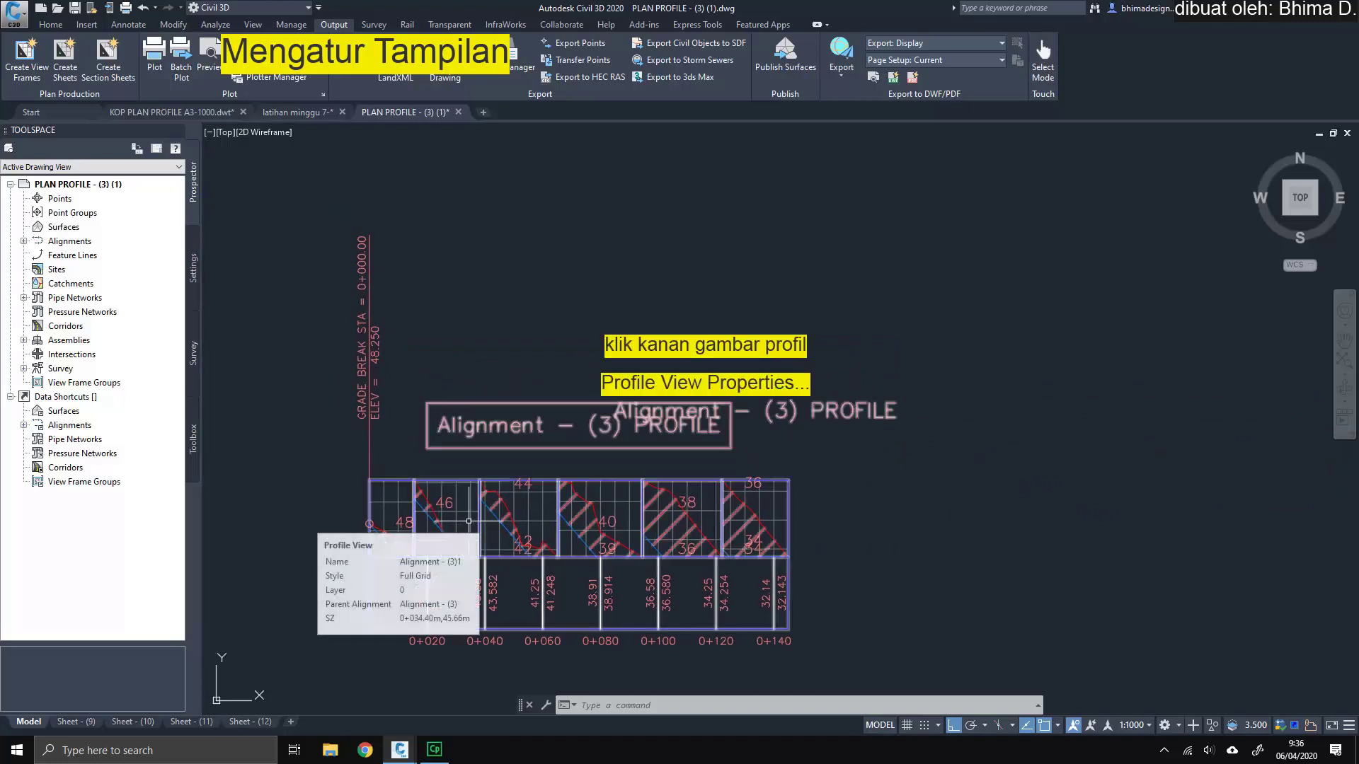
# Step: In the first profile view's properties, uncheck Split profile view and set elevation height to Automatic
pyautogui.click(469, 521)
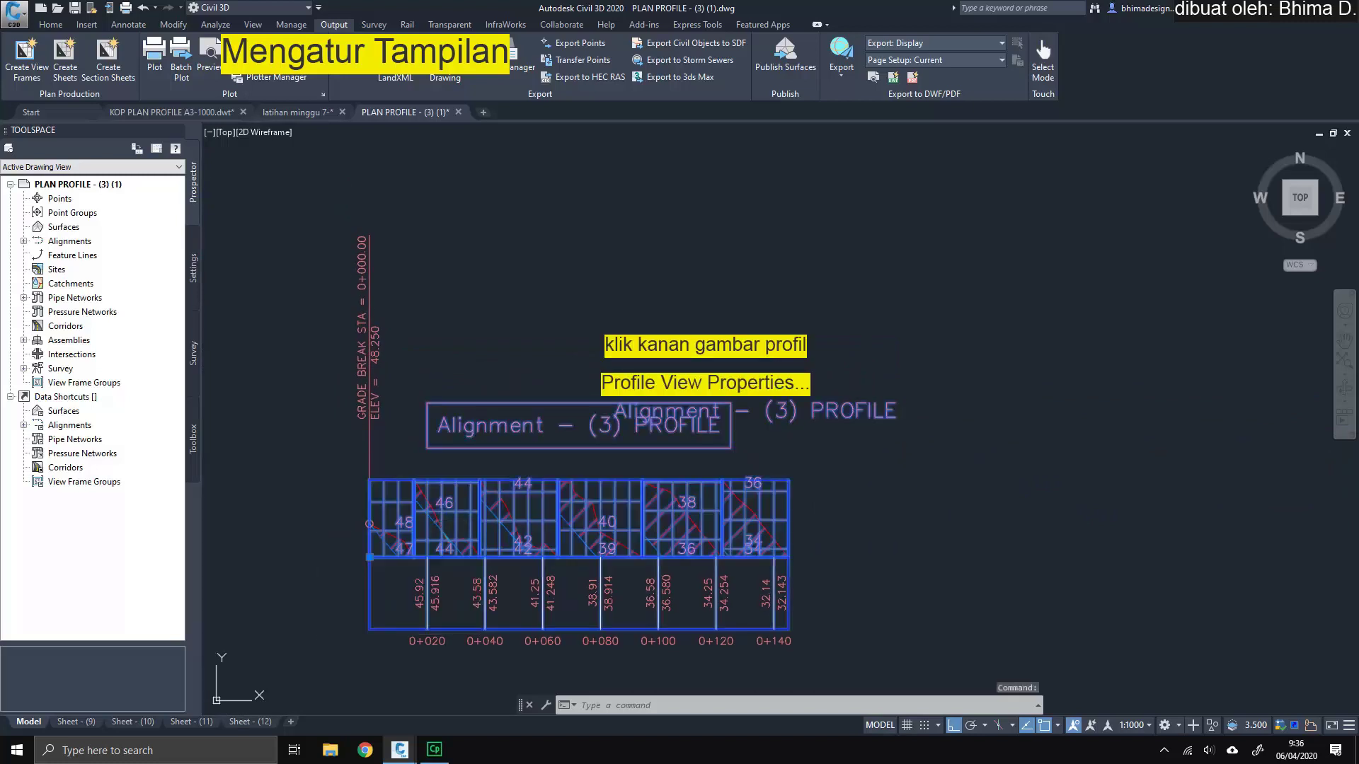
pyautogui.rightClick(470, 528)
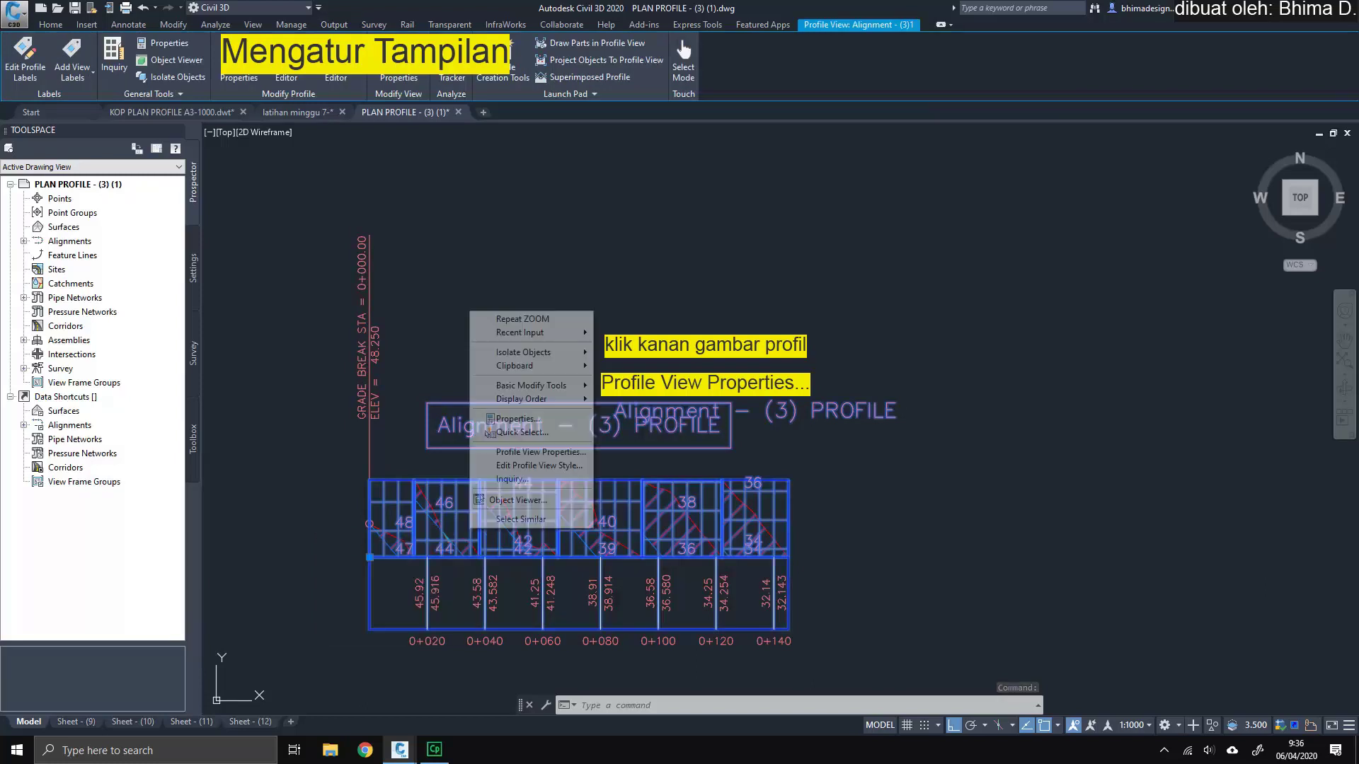
pyautogui.click(511, 454)
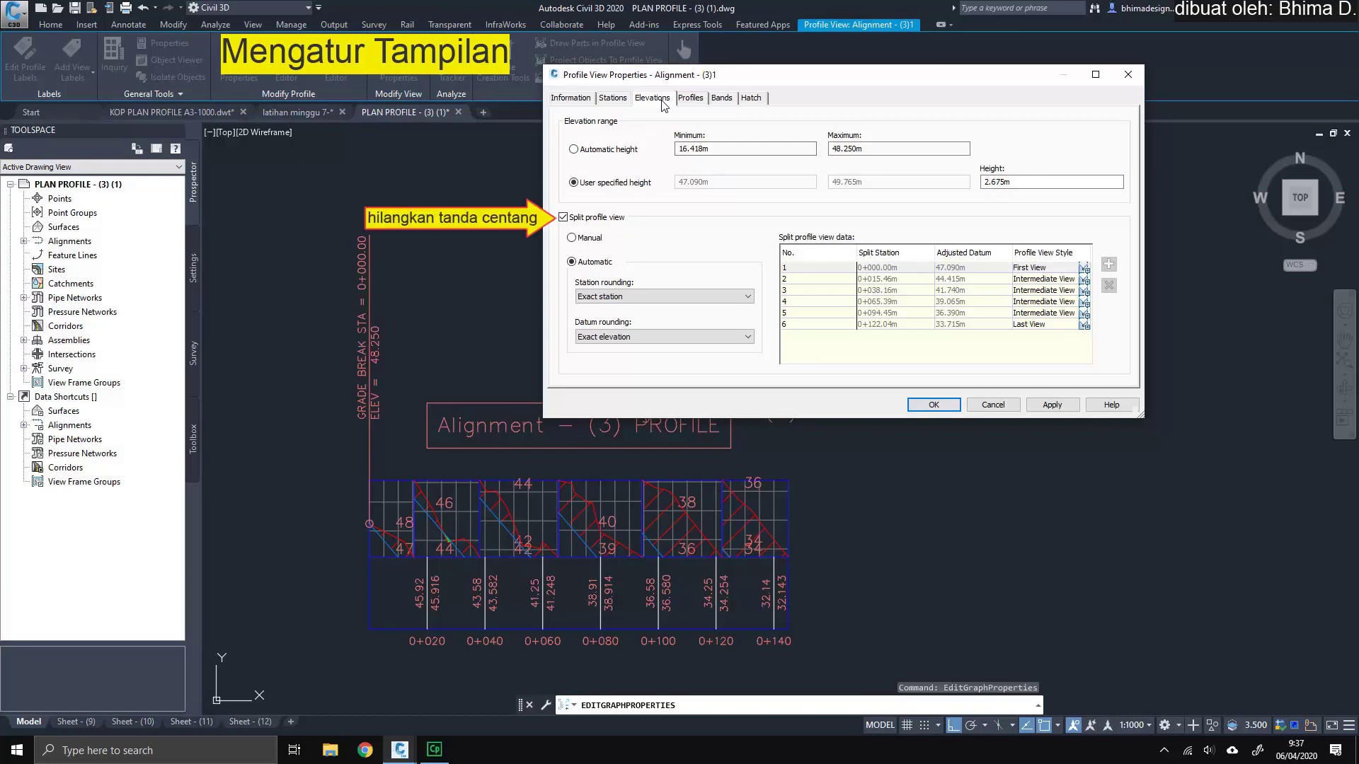
pyautogui.click(563, 217)
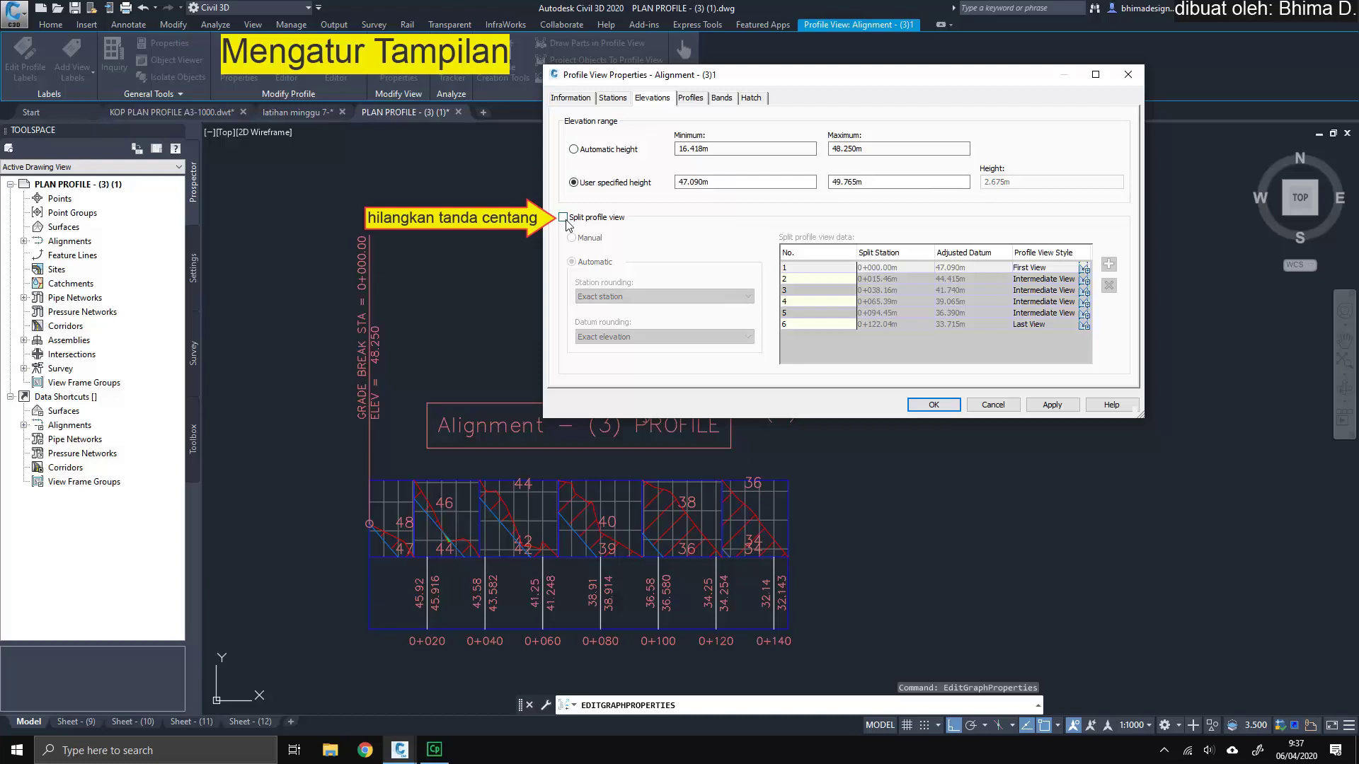
pyautogui.click(573, 150)
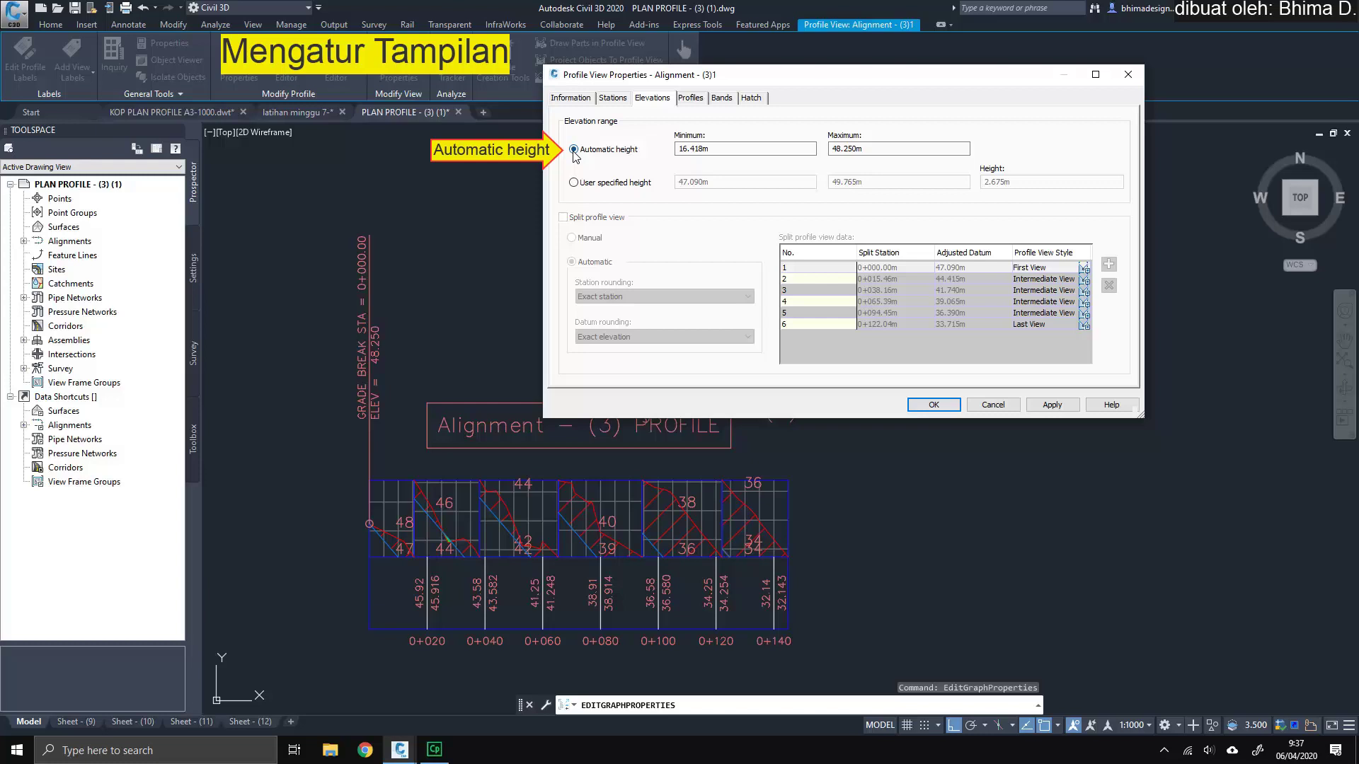
pyautogui.click(1042, 410)
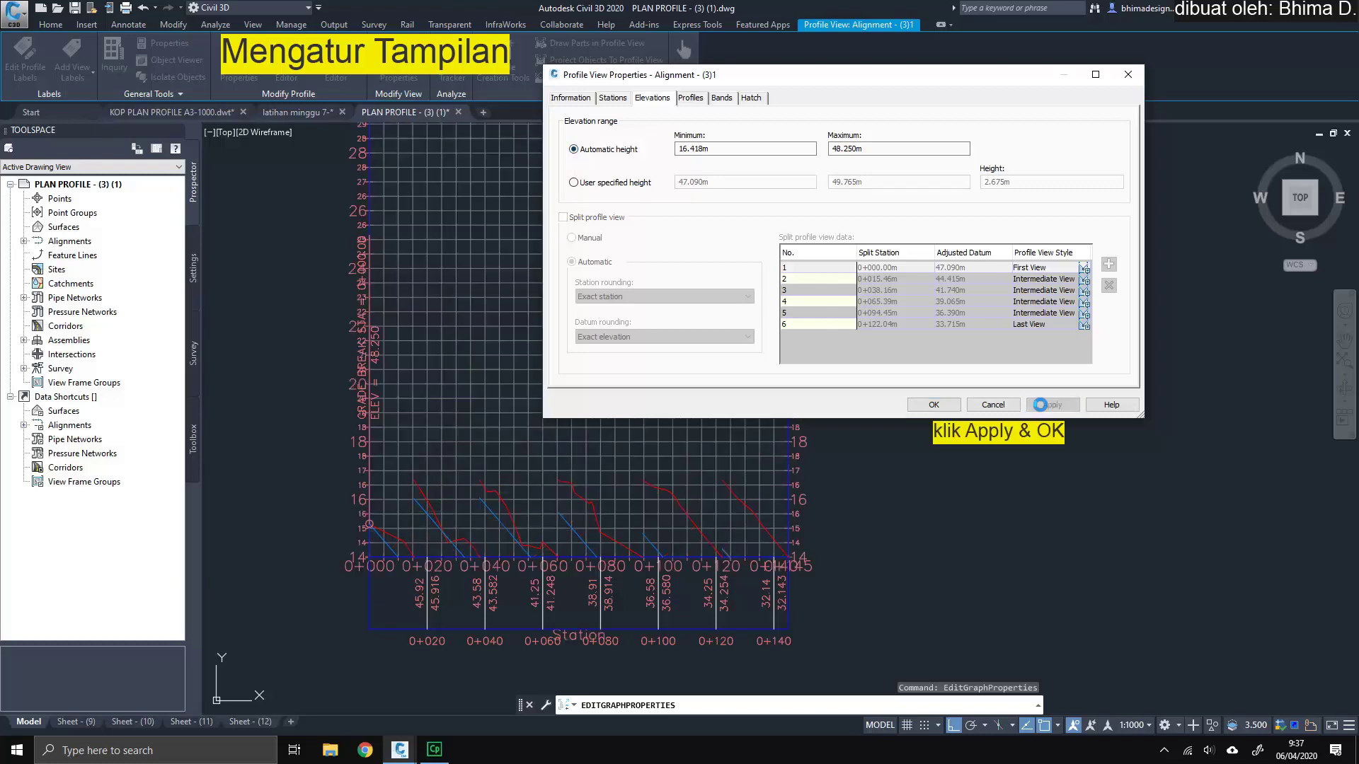
pyautogui.click(921, 409)
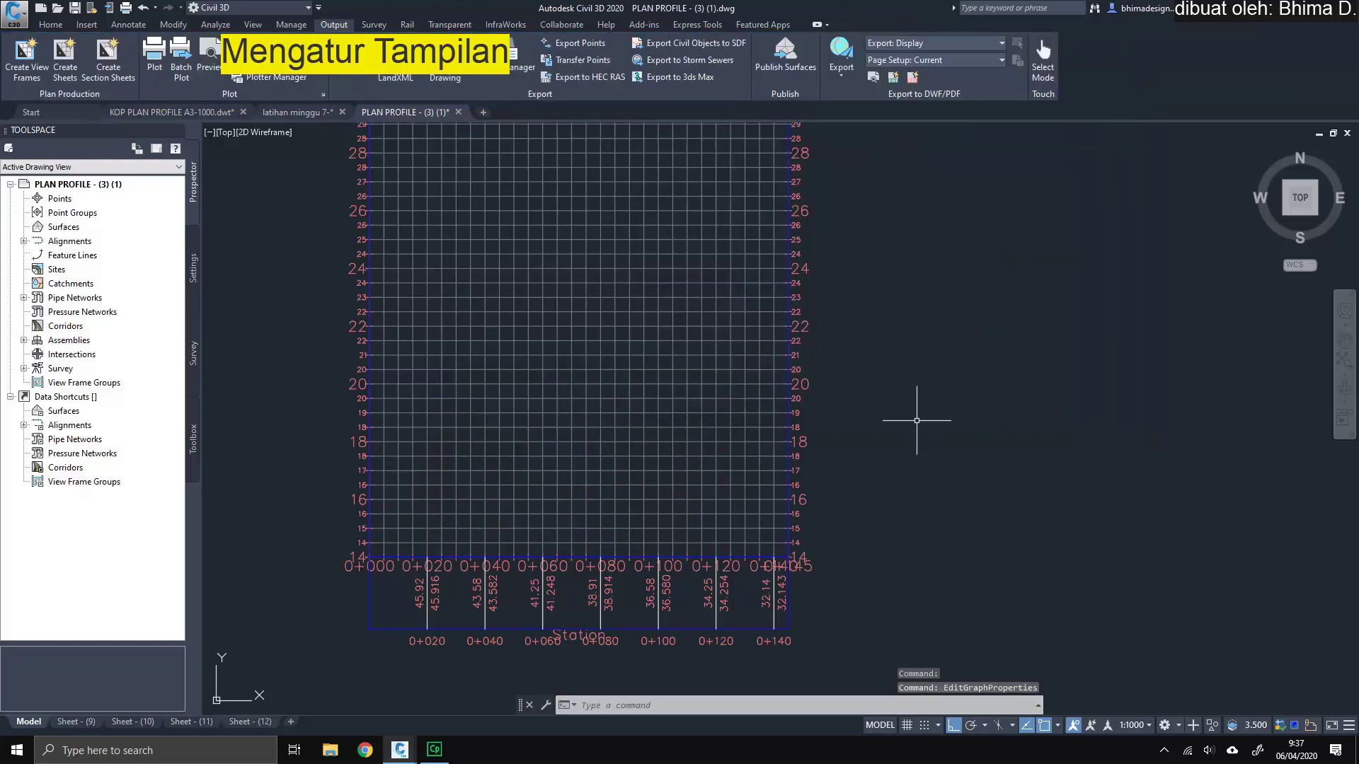
# Step: Centre the tall profile view and open its Full Grid profile view style settings
pyautogui.scroll(-5, 899, 446)
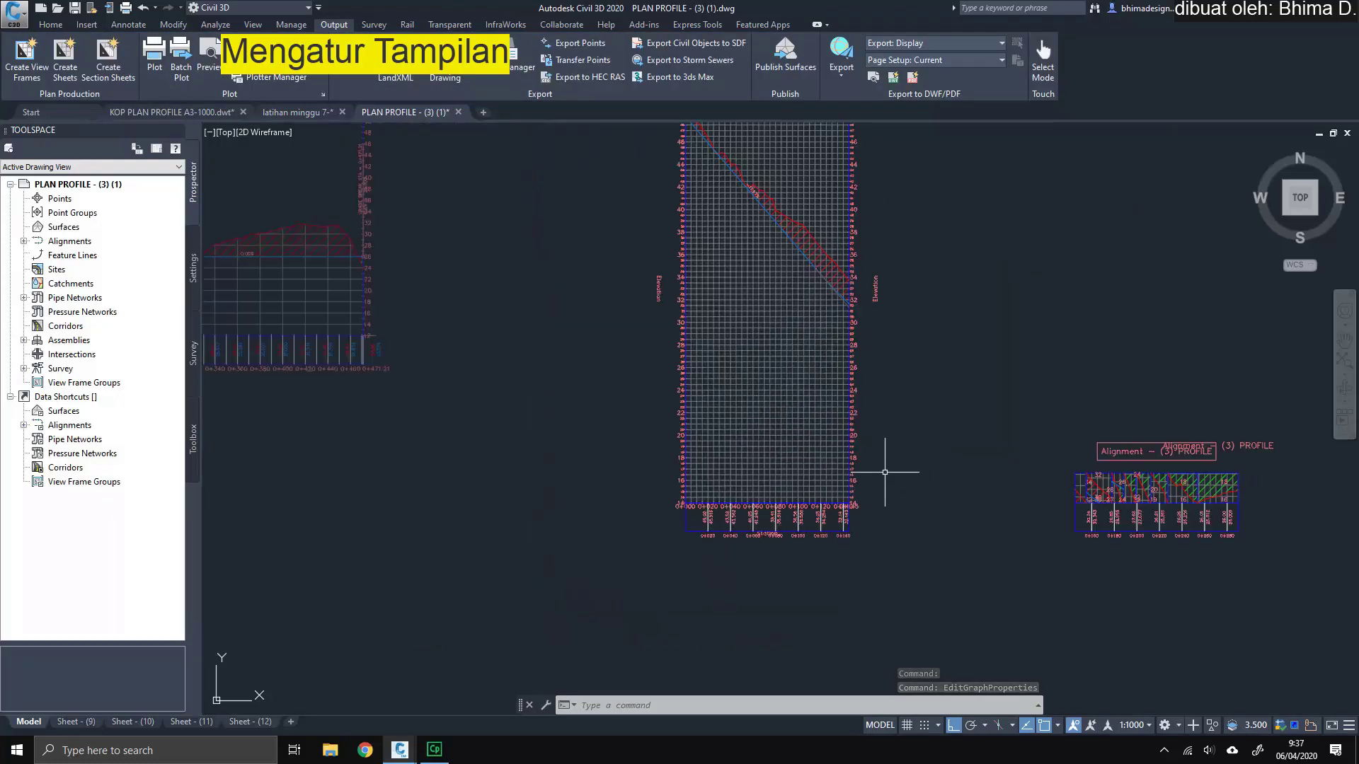
pyautogui.moveTo(824, 242); pyautogui.dragTo(808, 340, button='middle')
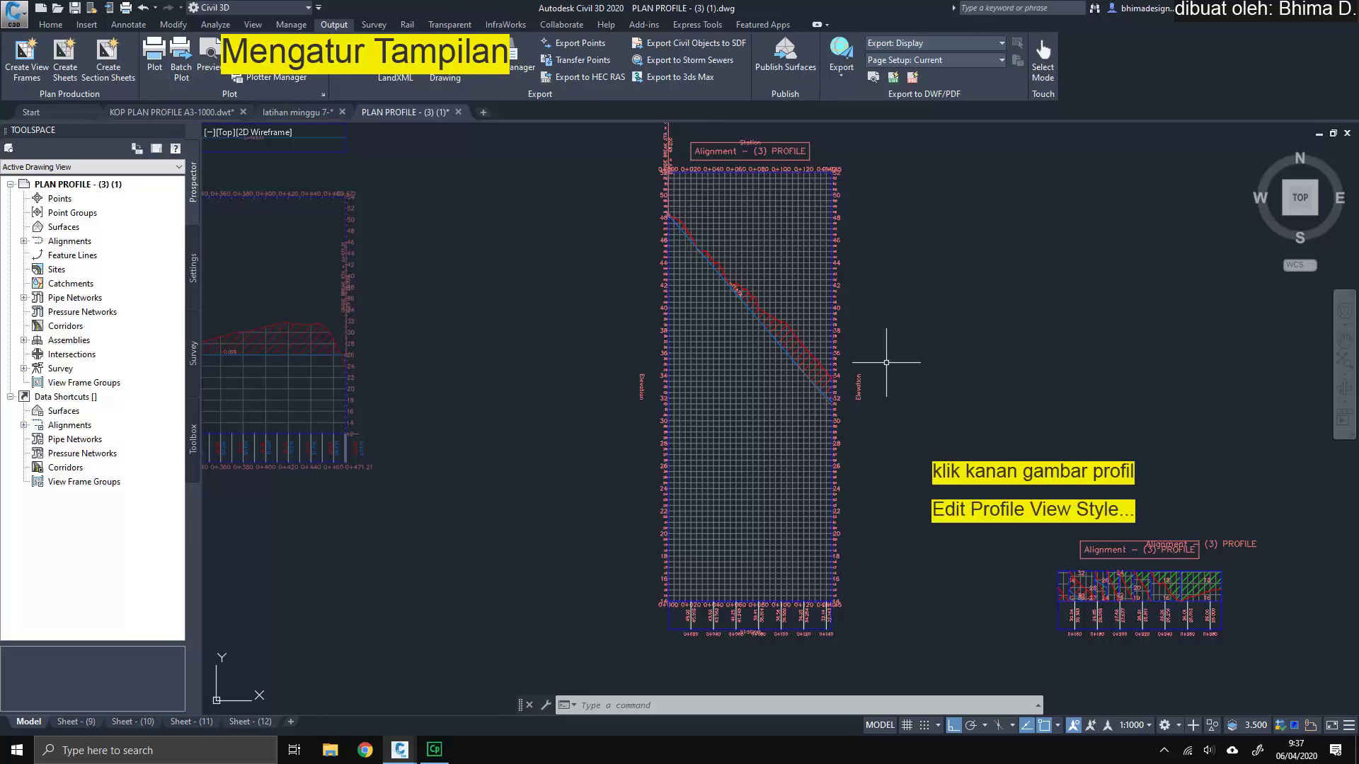
pyautogui.click(817, 439)
pyautogui.rightClick(806, 454)
pyautogui.click(804, 455)
pyautogui.click(790, 425)
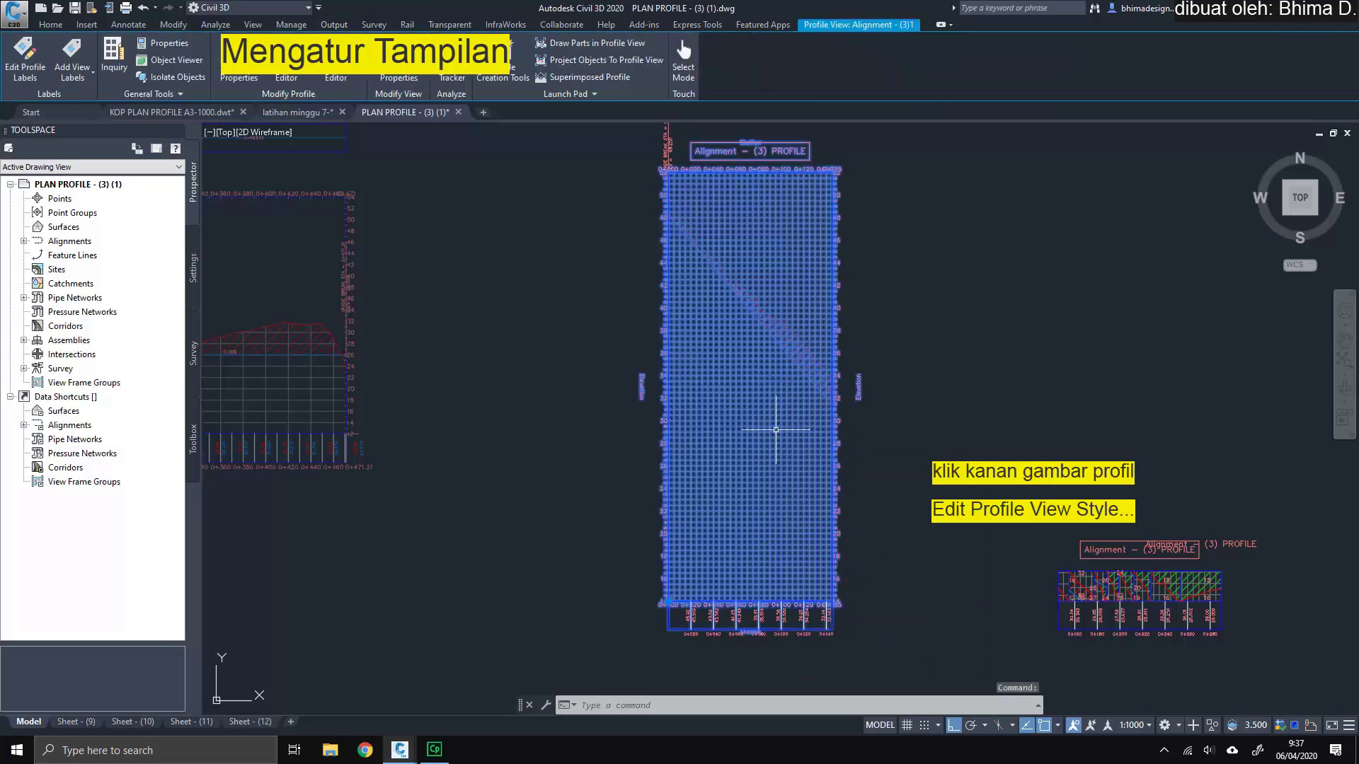
pyautogui.rightClick(775, 430)
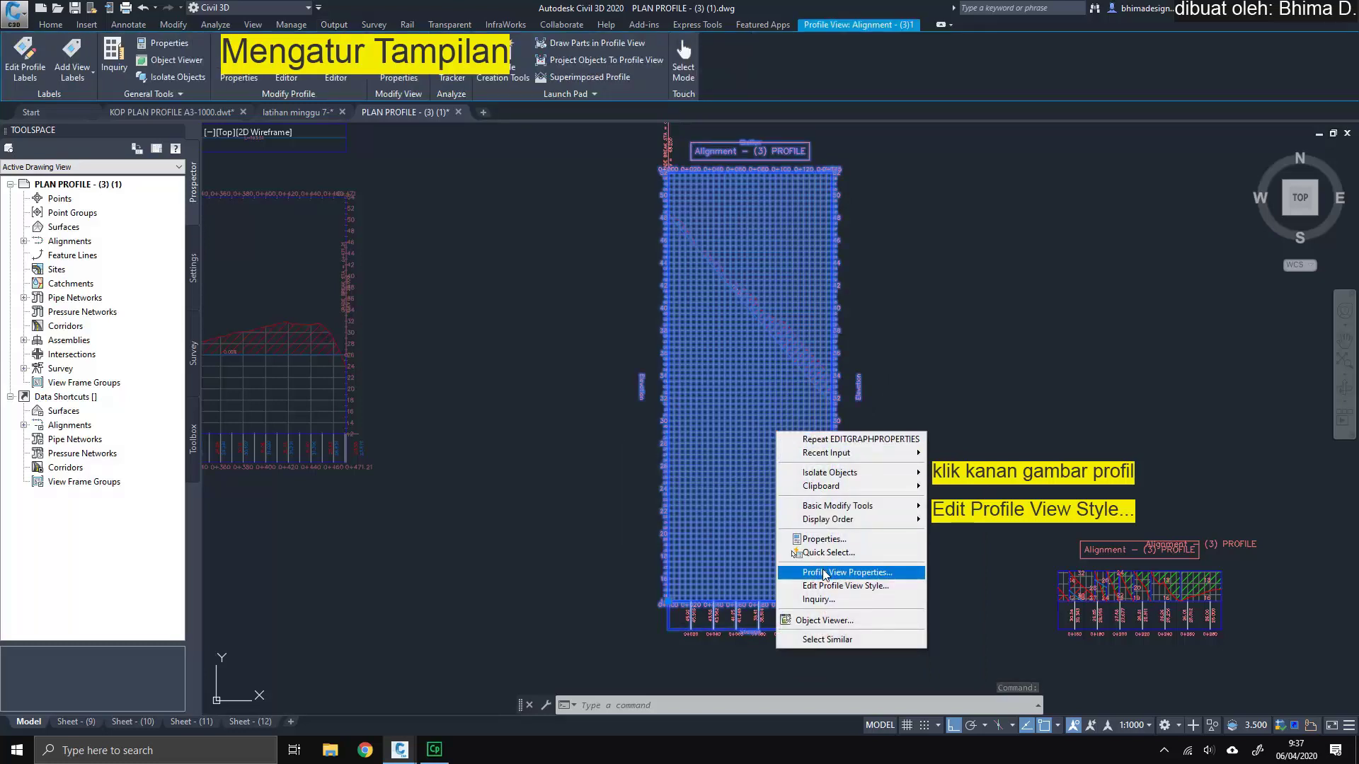
pyautogui.click(838, 587)
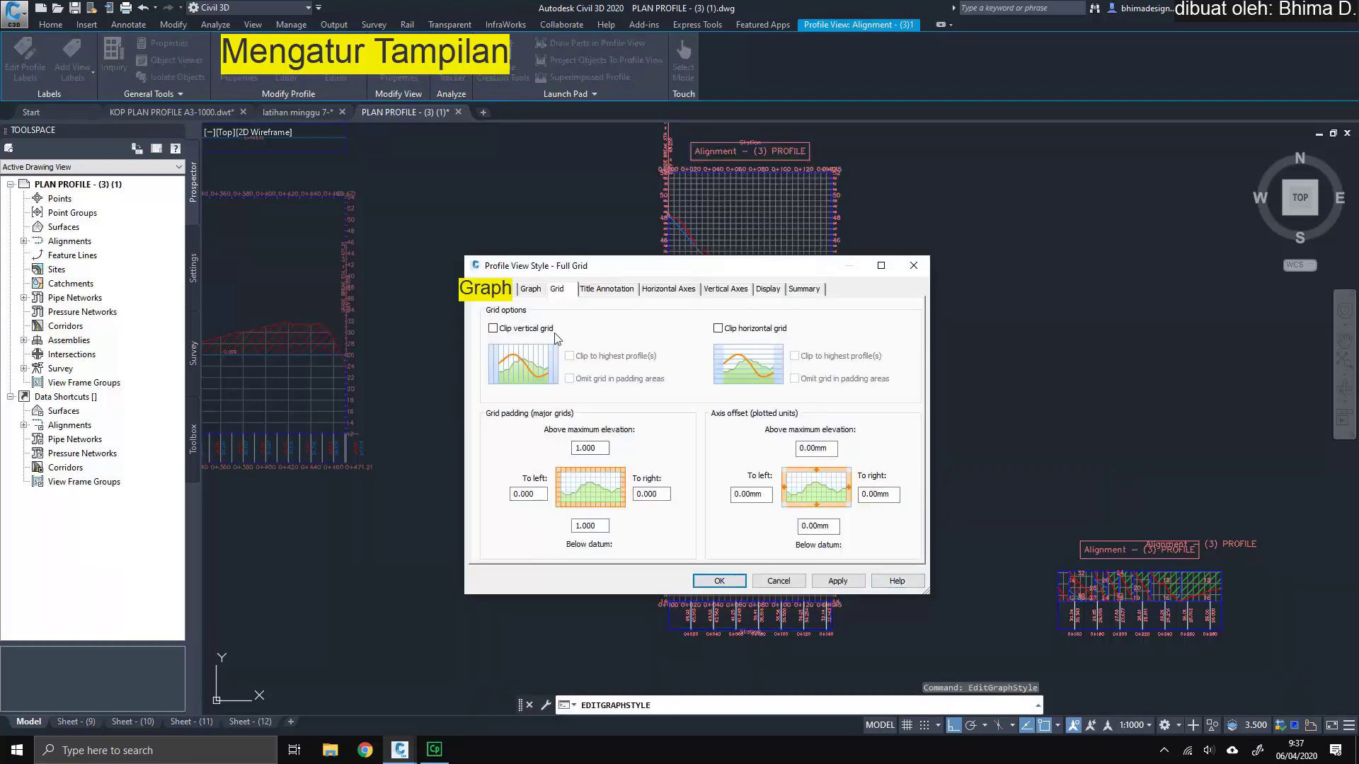
# Step: Change the style's vertical exaggeration from 10 to 2 and apply it
pyautogui.click(540, 297)
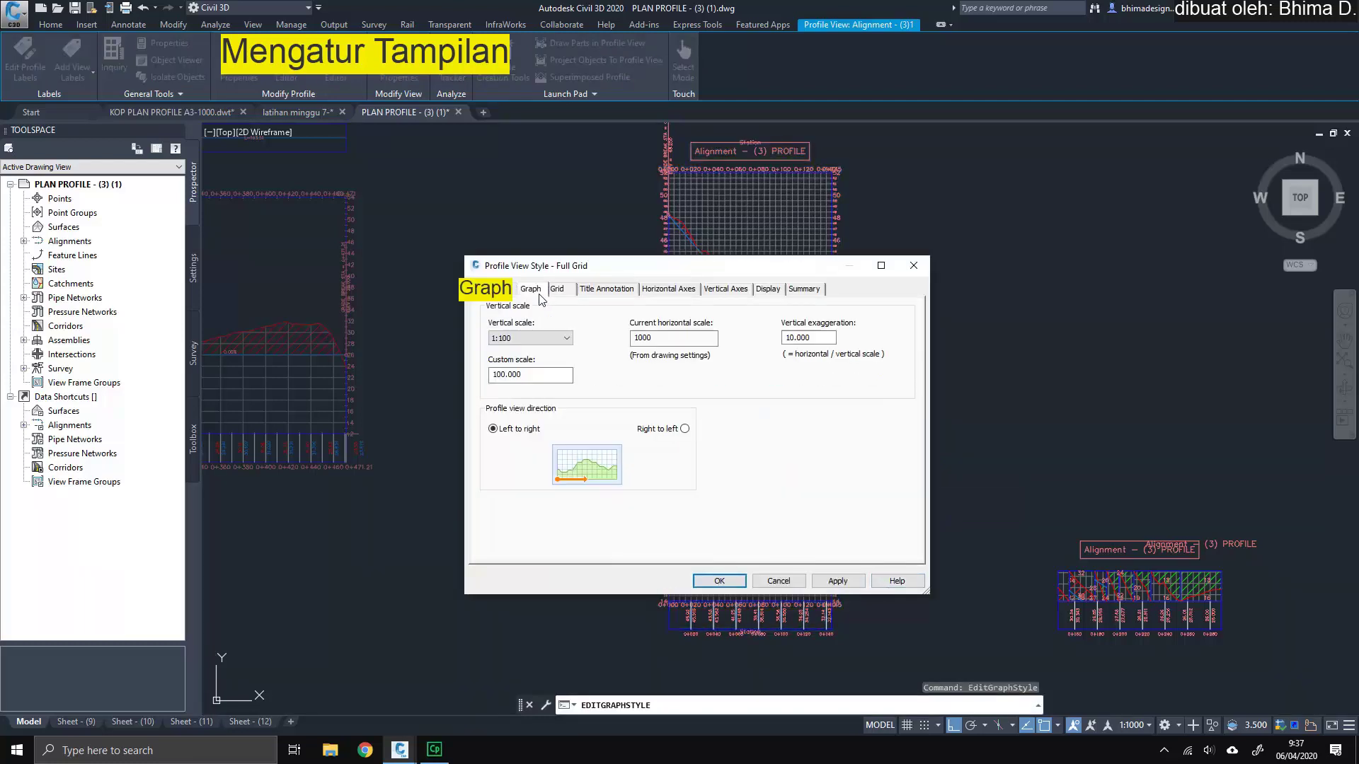
pyautogui.click(824, 337)
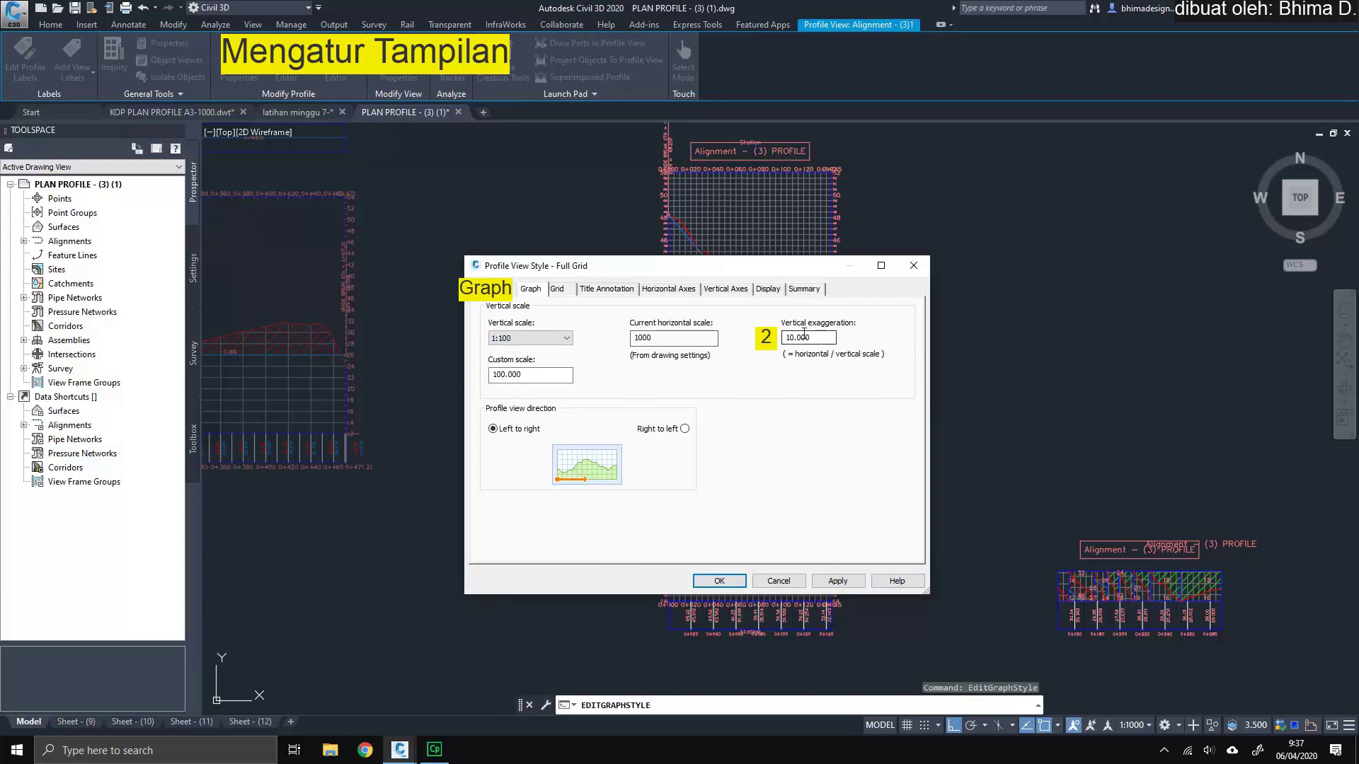
pyautogui.moveTo(825, 338); pyautogui.dragTo(783, 338)
pyautogui.write('2')
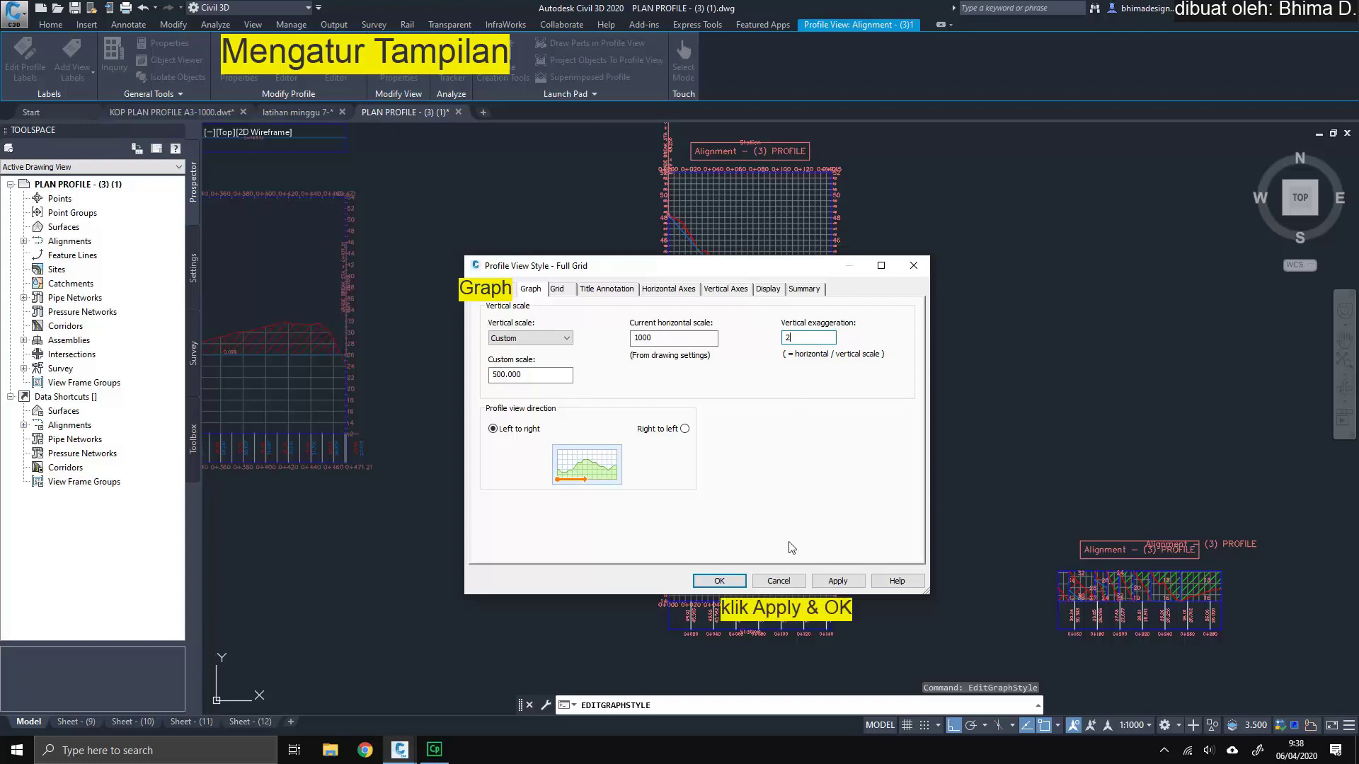
pyautogui.click(821, 584)
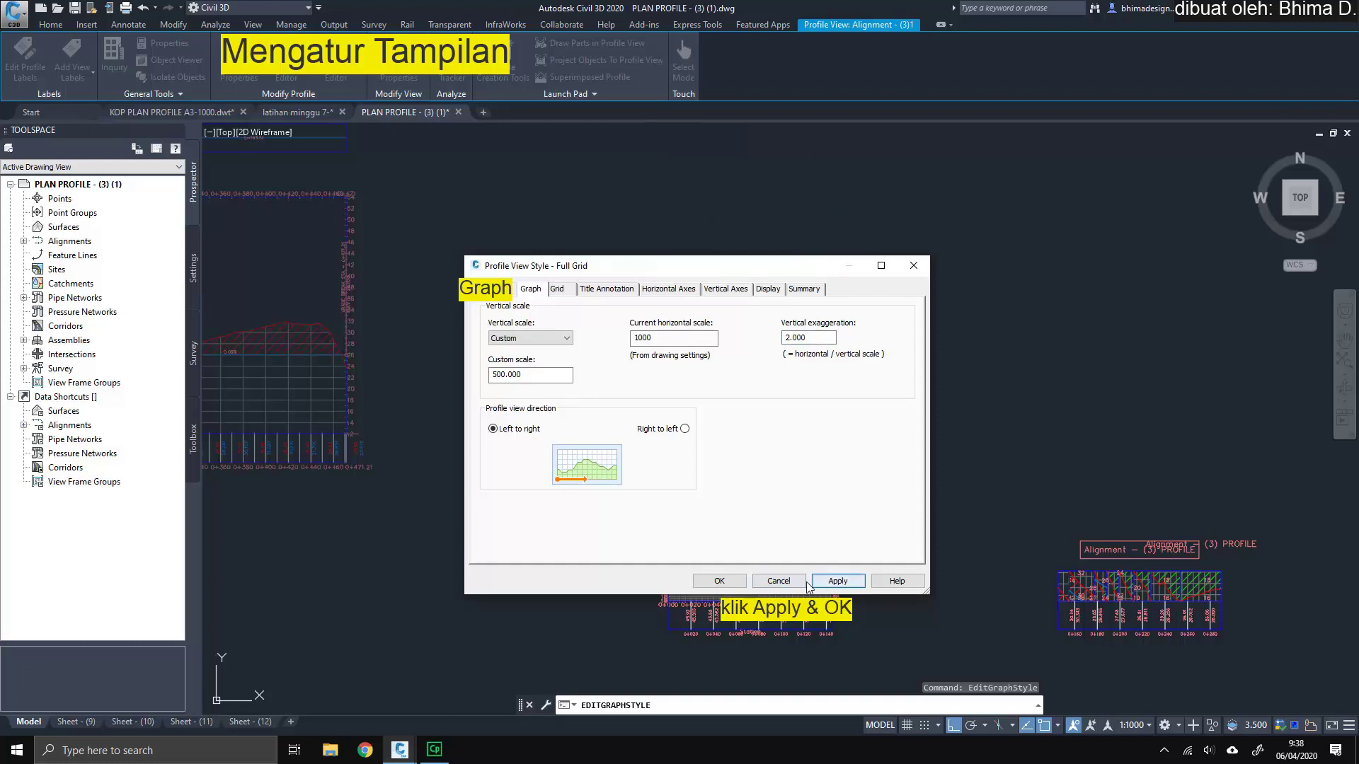
pyautogui.click(720, 582)
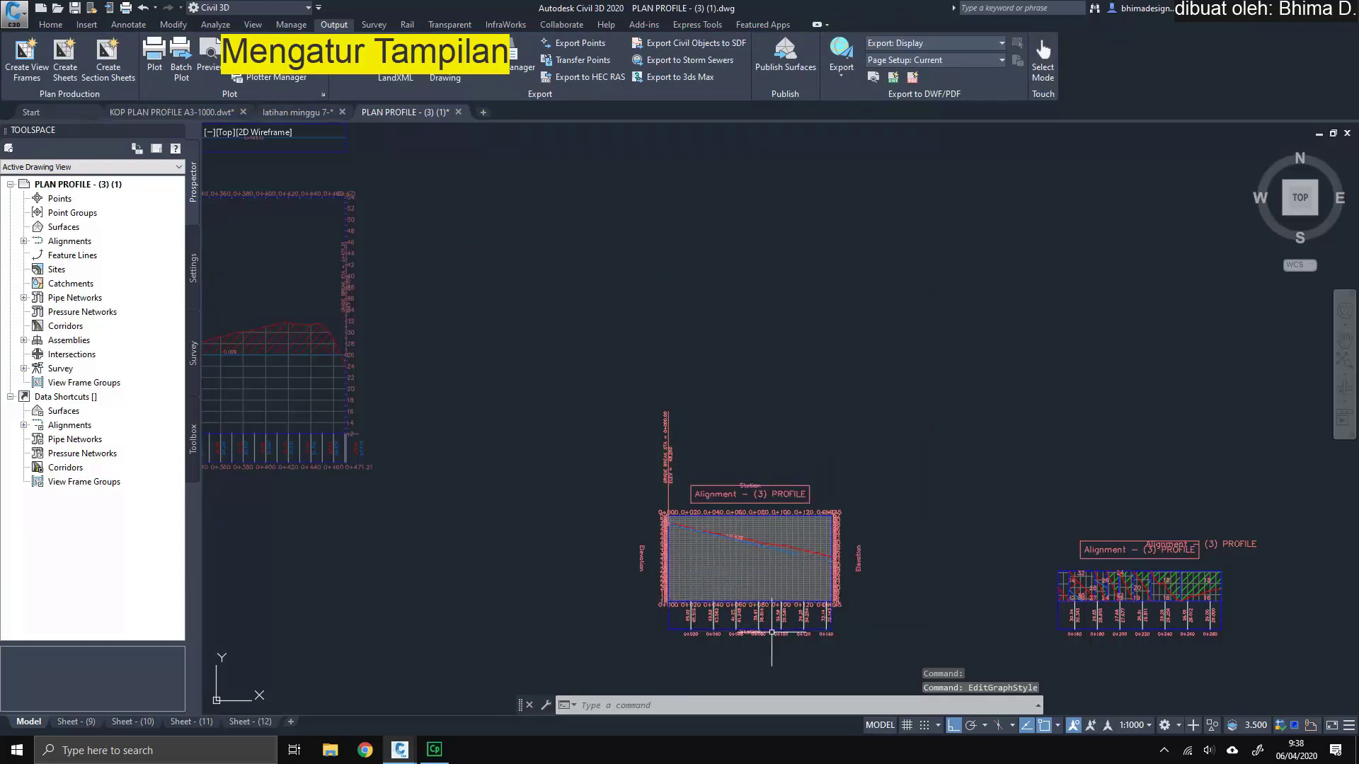
# Step: Zoom to the shortened profile view, reopen its Full Grid style settings, and drag the dialog left
pyautogui.scroll(2, 770, 593)
pyautogui.scroll(2, 769, 593)
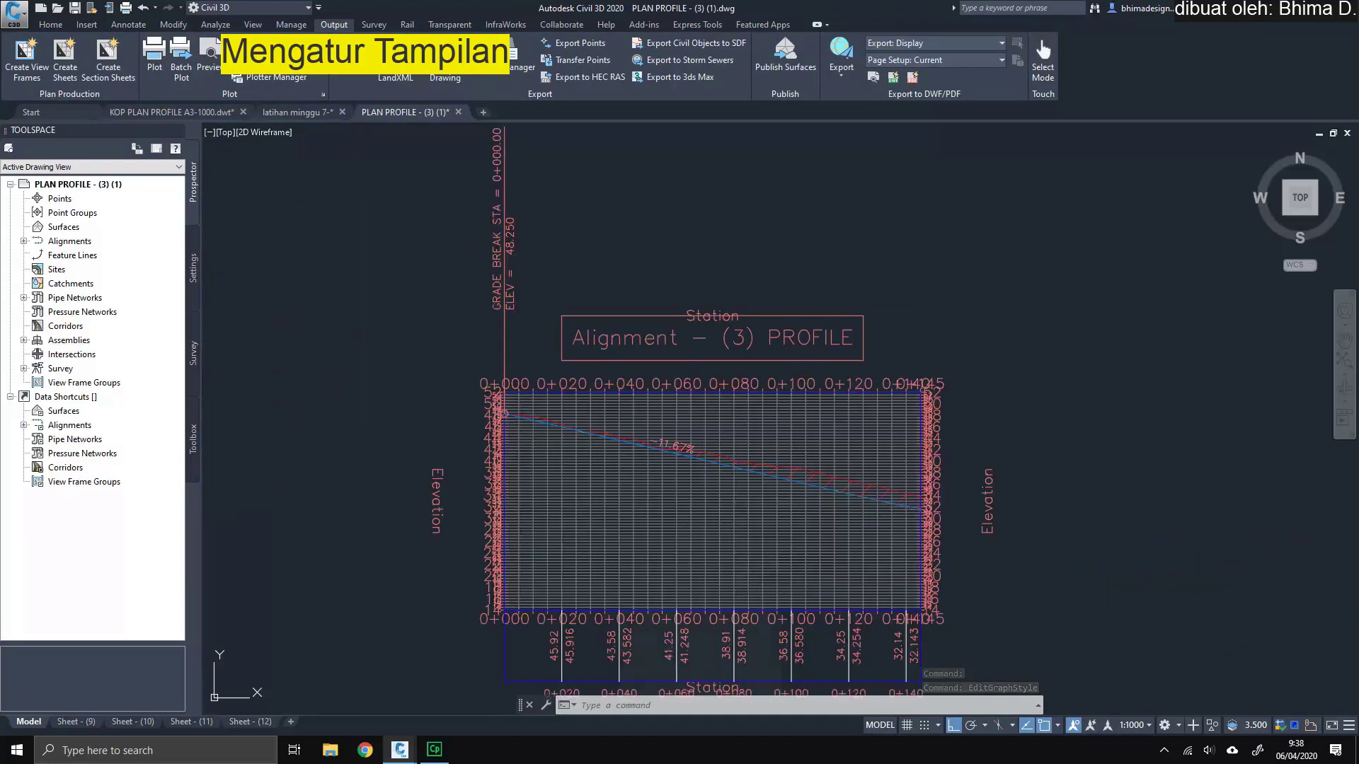
pyautogui.moveTo(770, 593); pyautogui.dragTo(752, 566, button='middle')
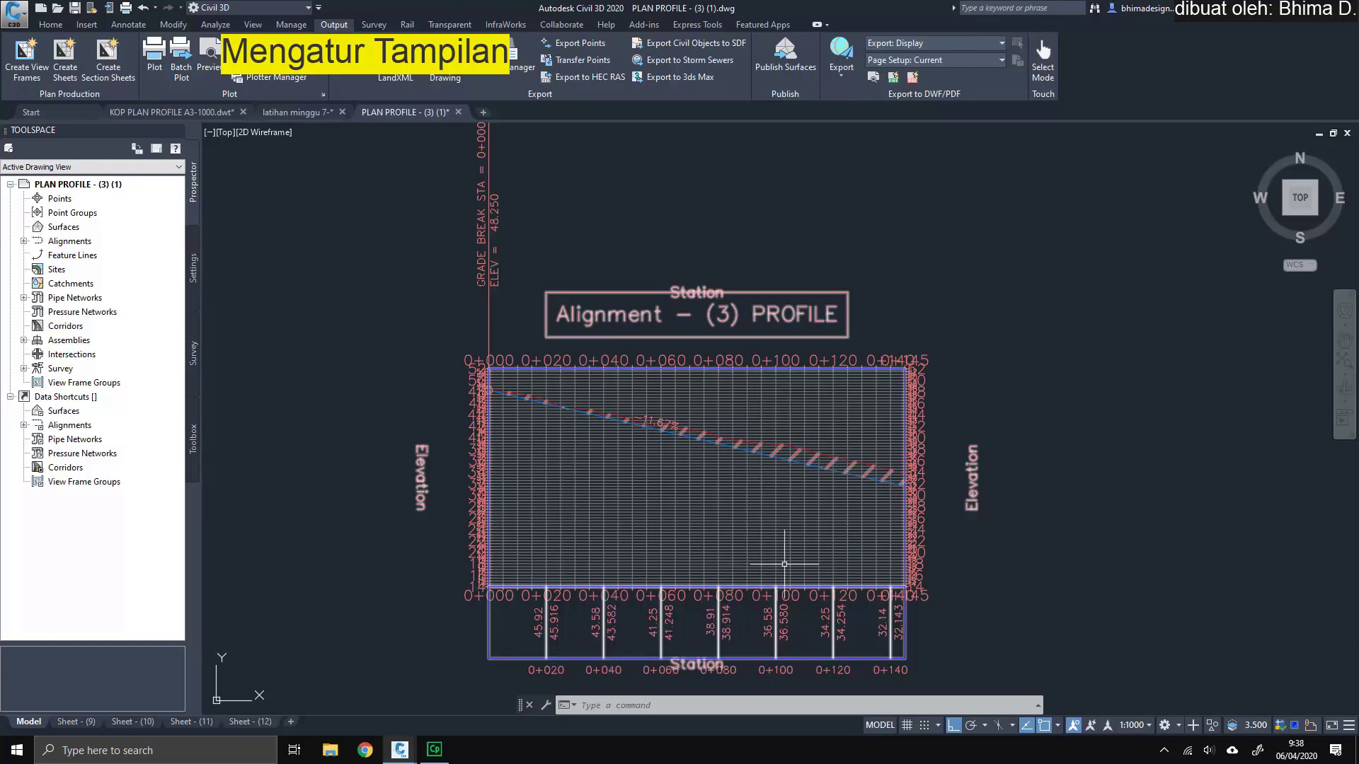
pyautogui.scroll(1, 918, 535)
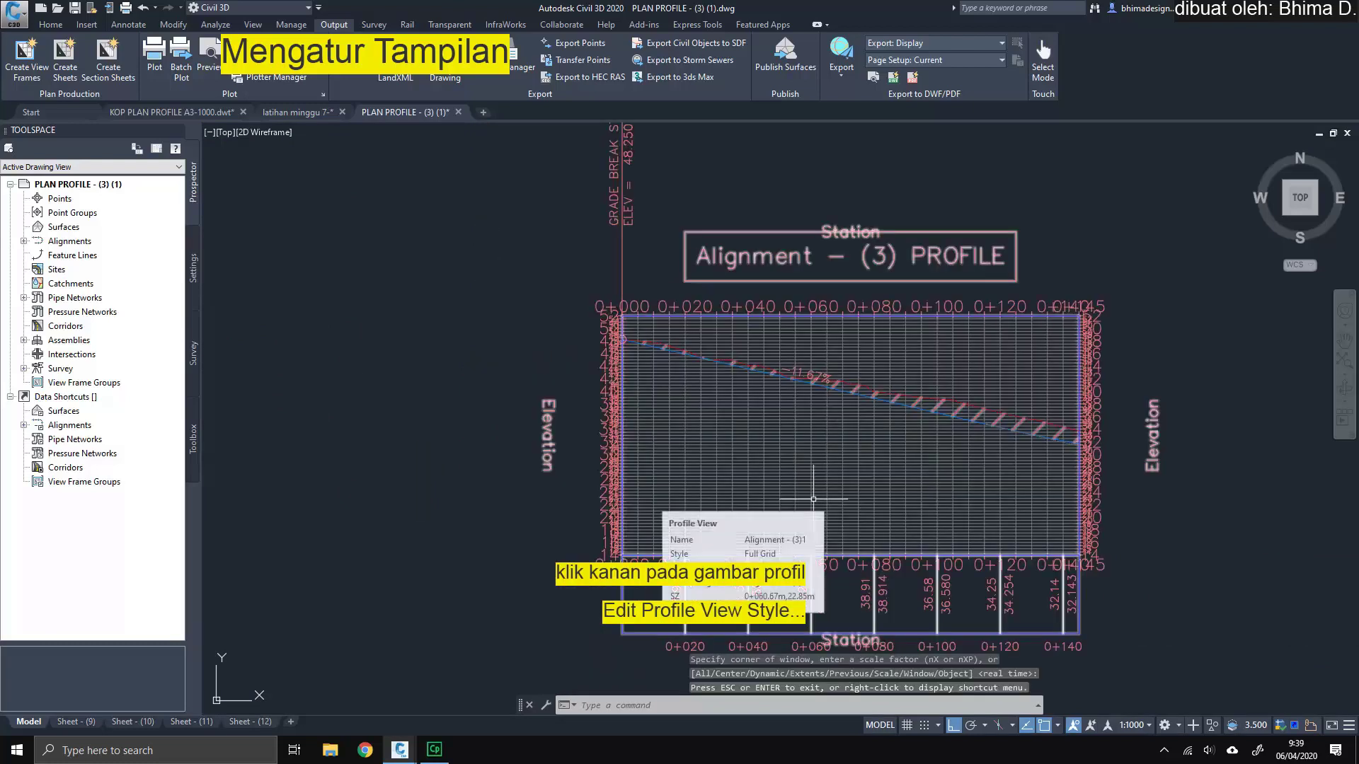
pyautogui.click(814, 502)
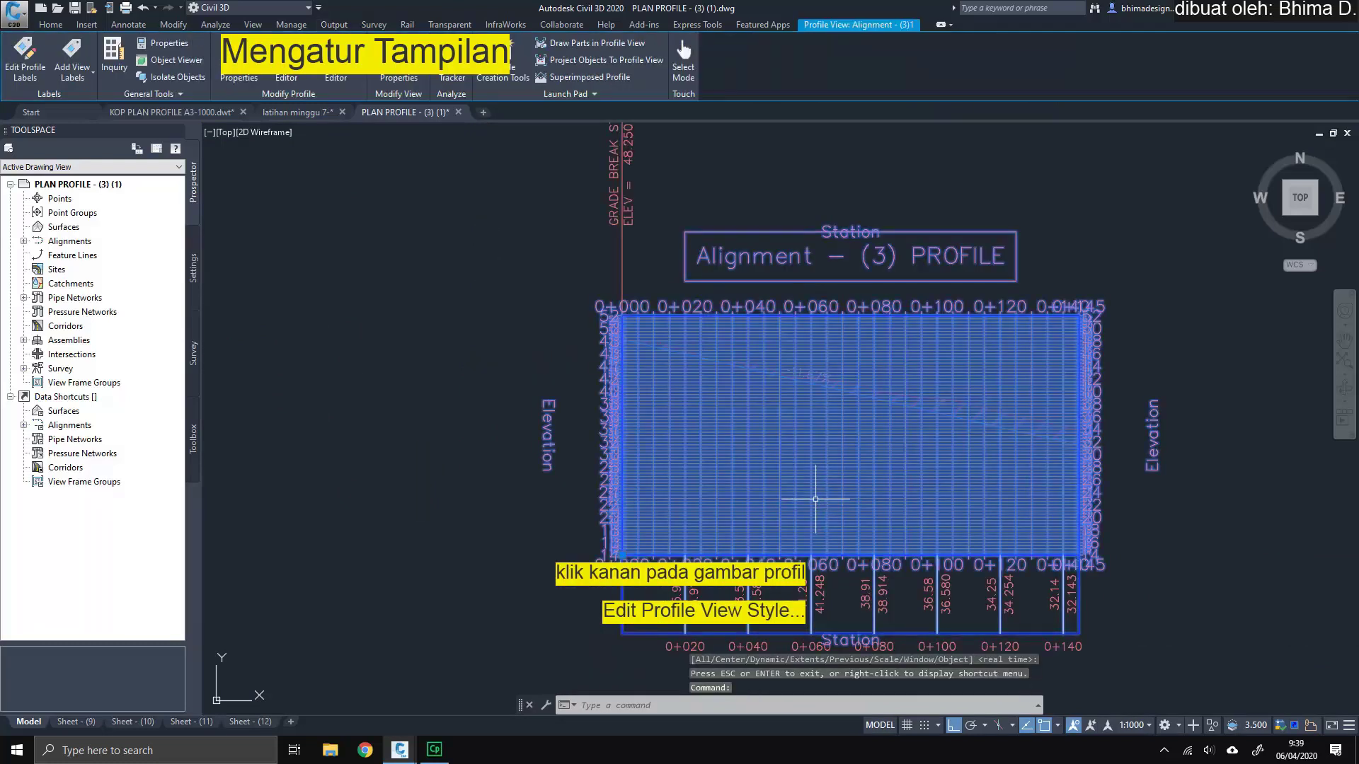
pyautogui.rightClick(817, 502)
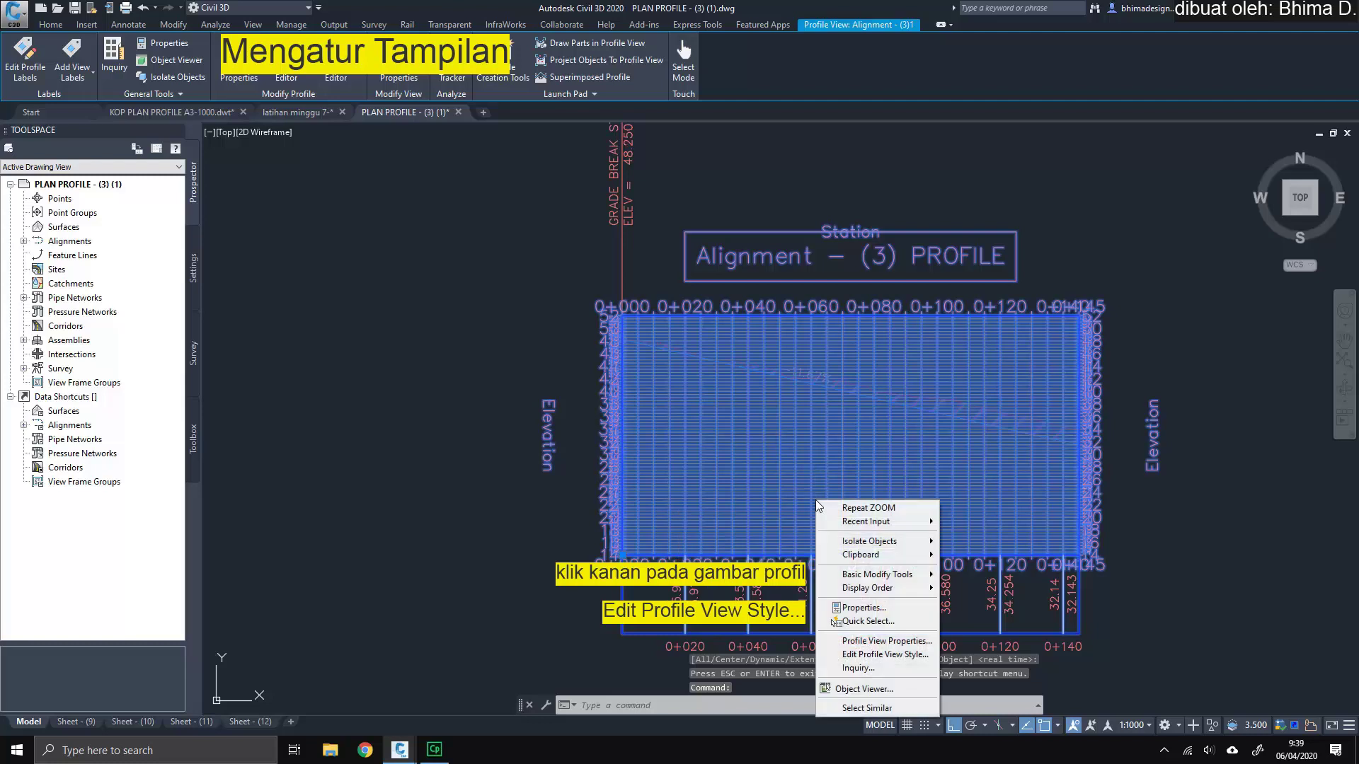
pyautogui.click(860, 655)
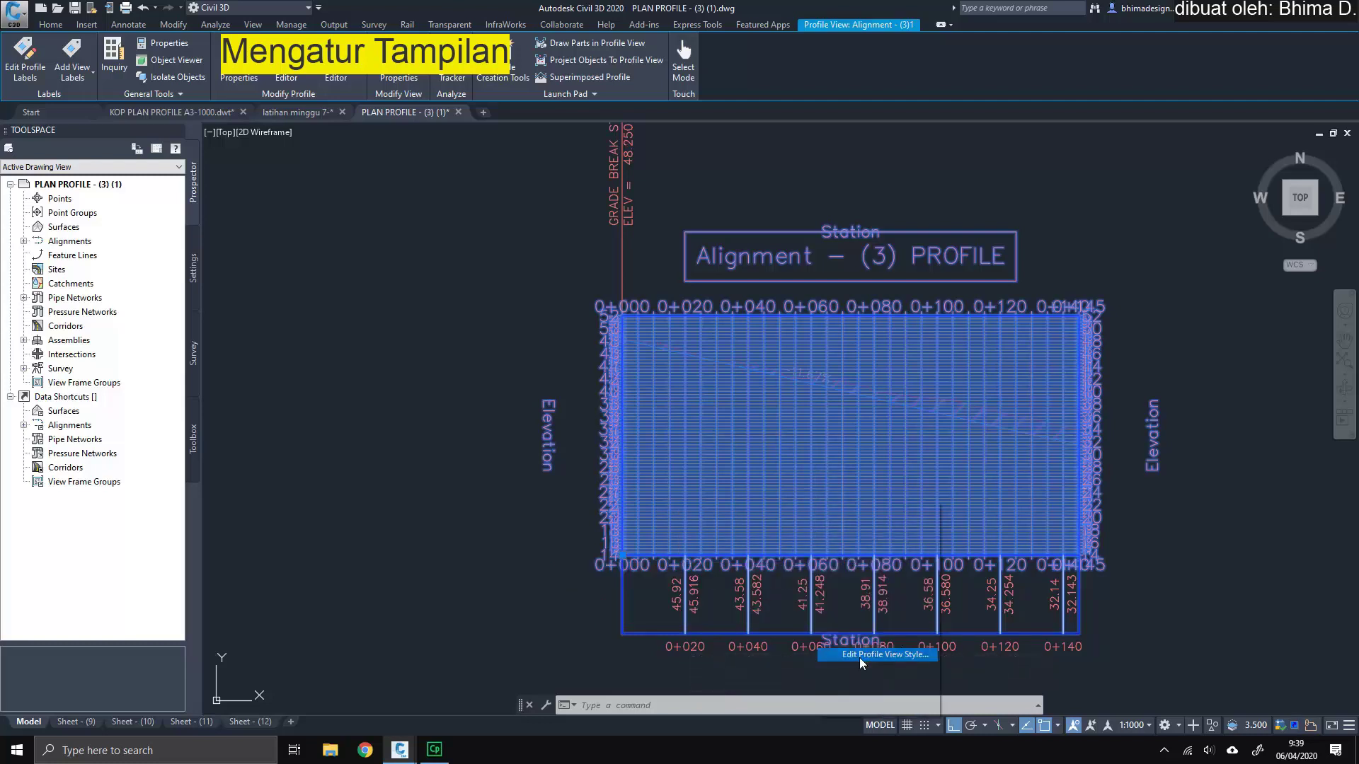
pyautogui.moveTo(719, 271); pyautogui.dragTo(256, 243)
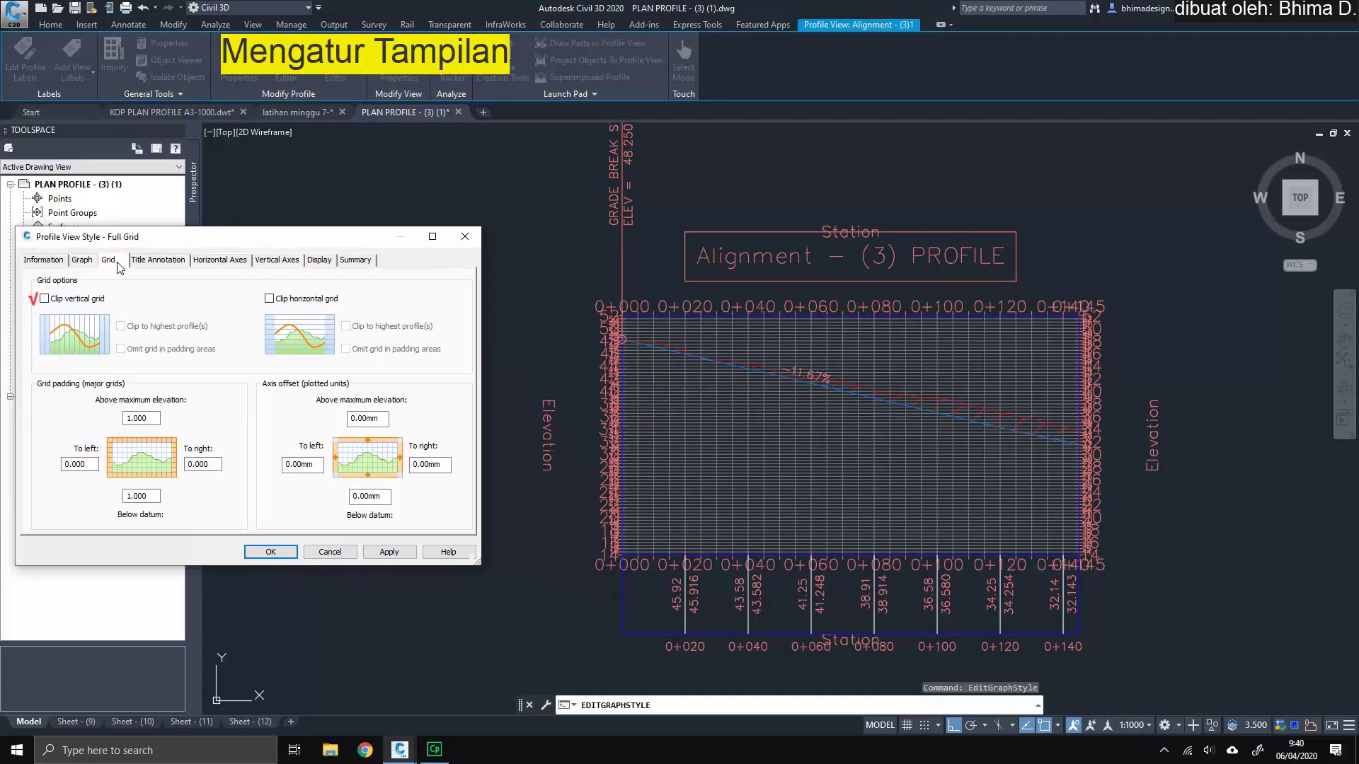
# Step: Clip the Full Grid style's vertical and horizontal grid lines to the profile, and apply
pyautogui.click(44, 298)
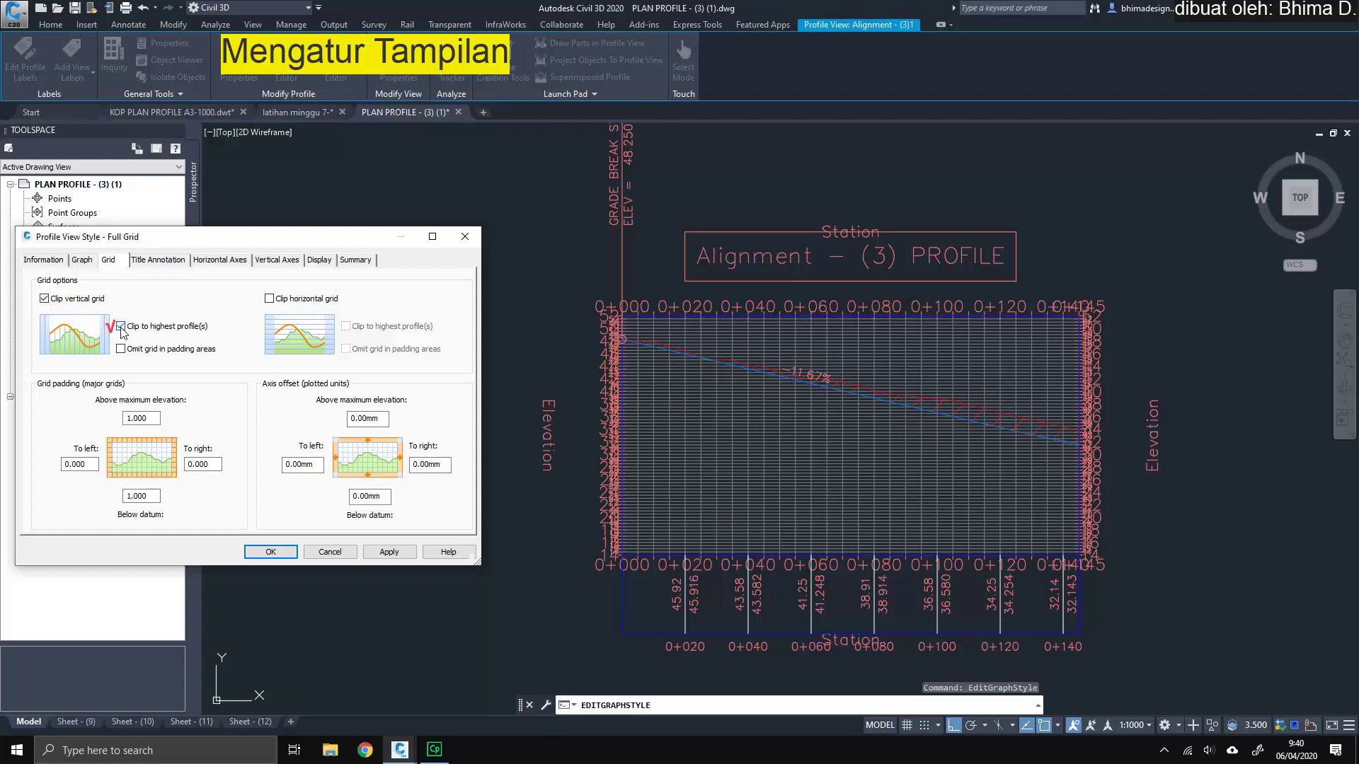
pyautogui.click(270, 299)
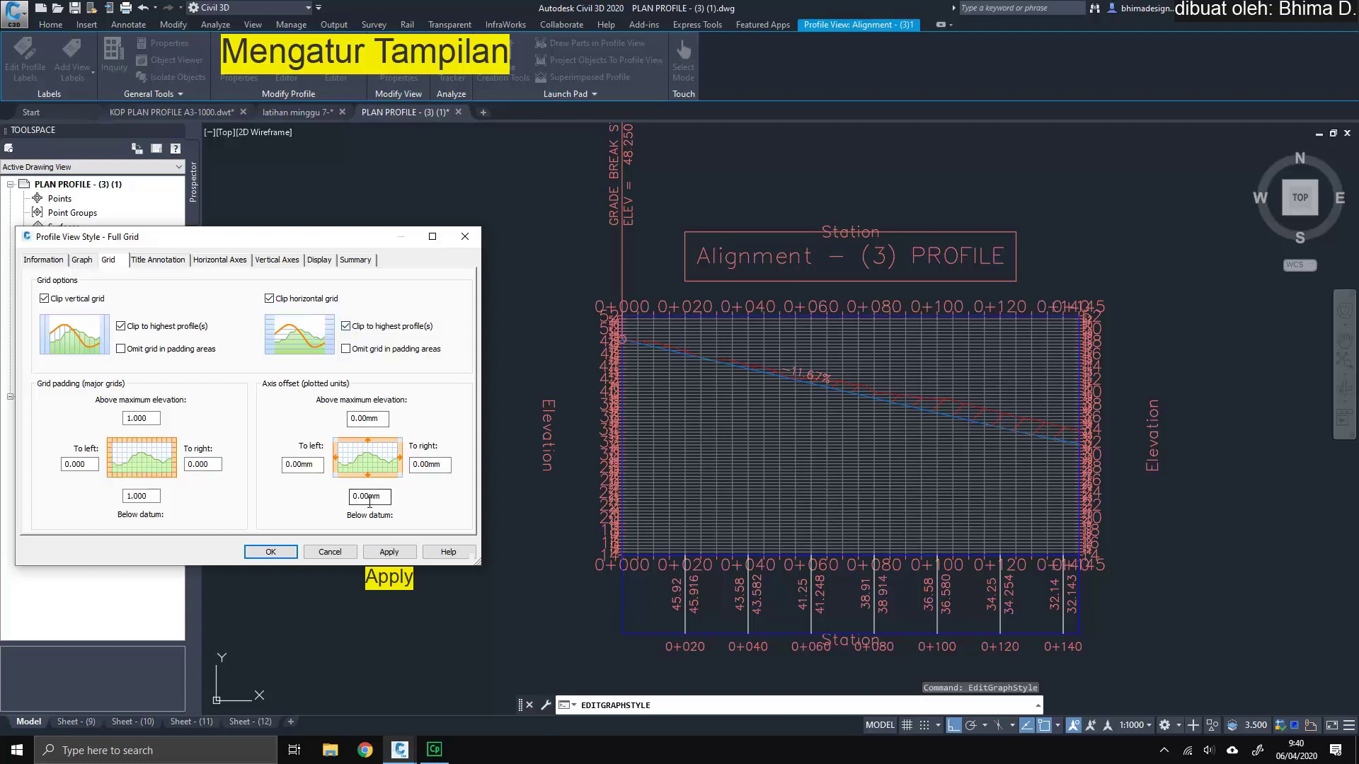
pyautogui.click(392, 551)
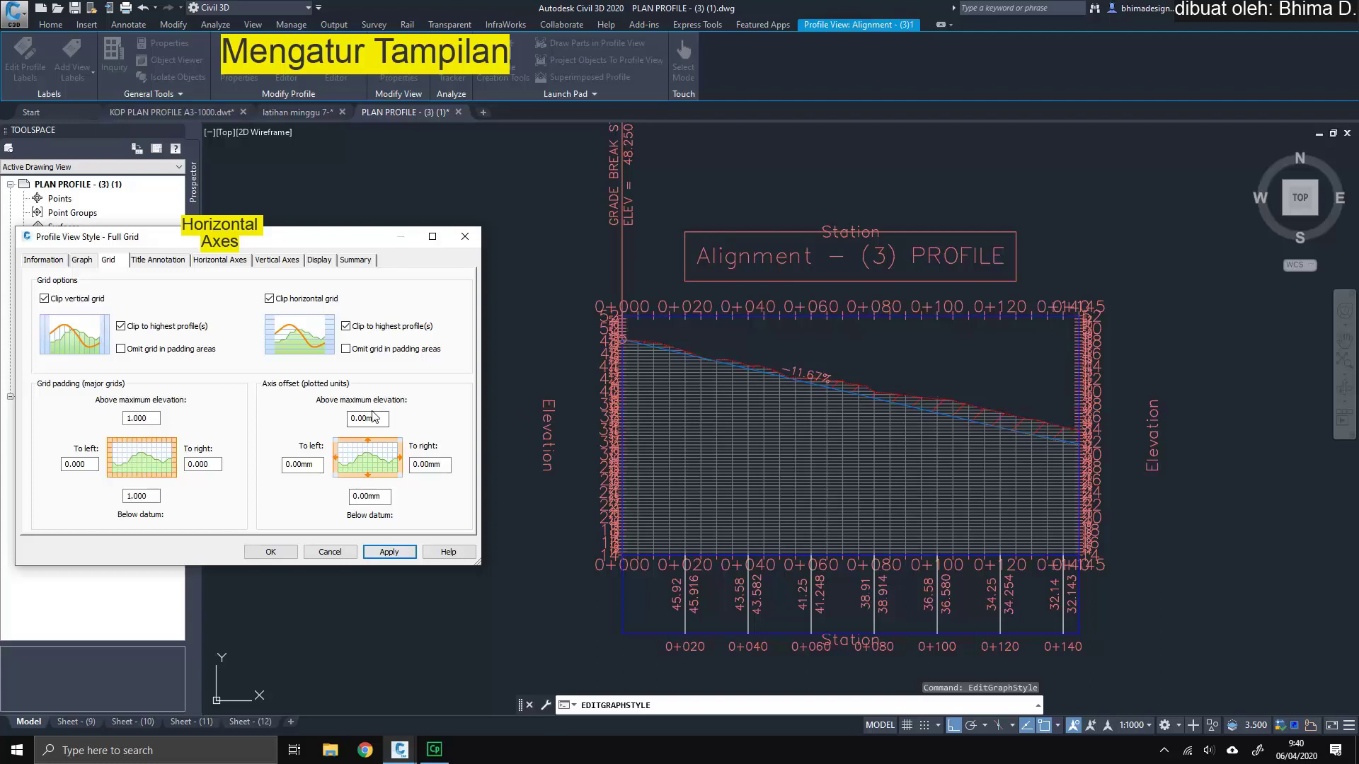
# Step: Set the bottom horizontal axis to 50 m major ticks, 10 m minor ticks and 2.5 mm text
pyautogui.click(219, 260)
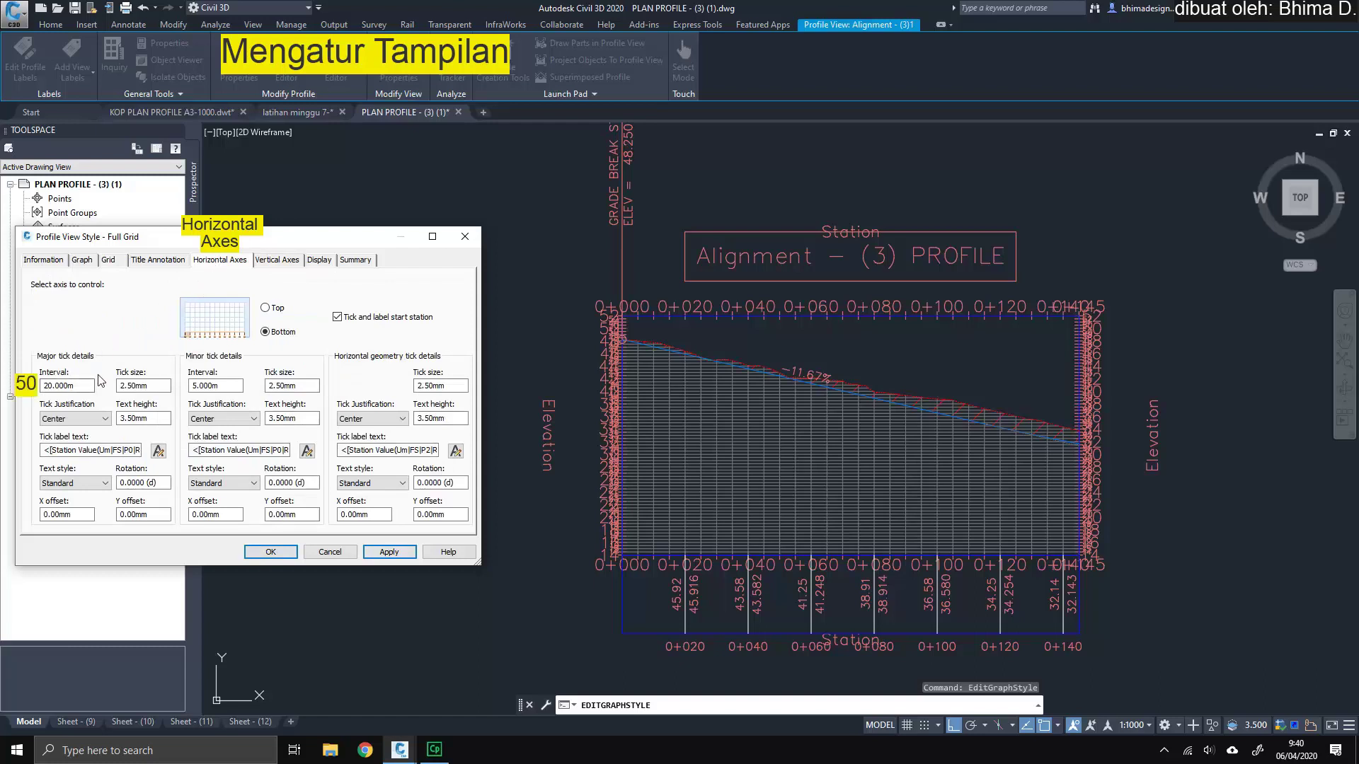
pyautogui.click(76, 386)
pyautogui.moveTo(76, 386); pyautogui.dragTo(43, 387)
pyautogui.write('50')
pyautogui.click(147, 418)
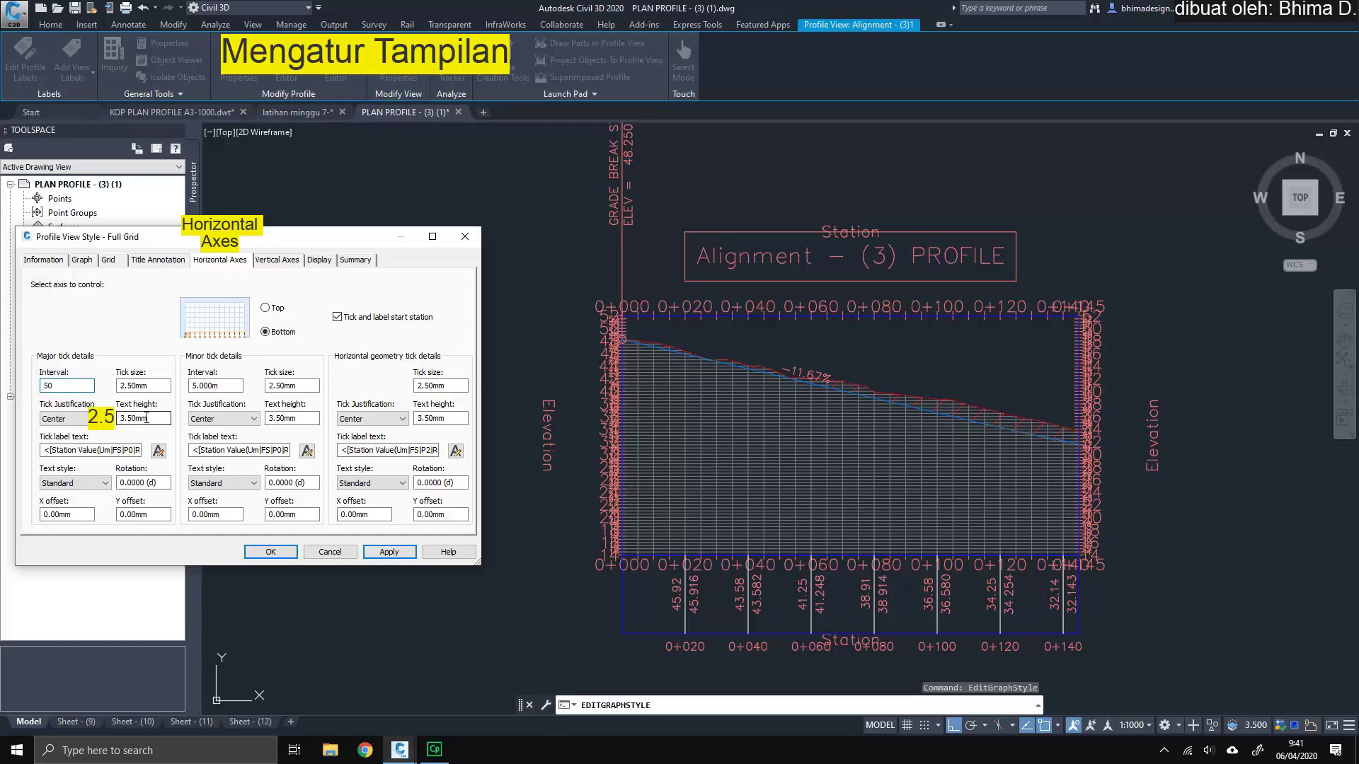
pyautogui.moveTo(148, 417); pyautogui.dragTo(117, 418)
pyautogui.write('2.5')
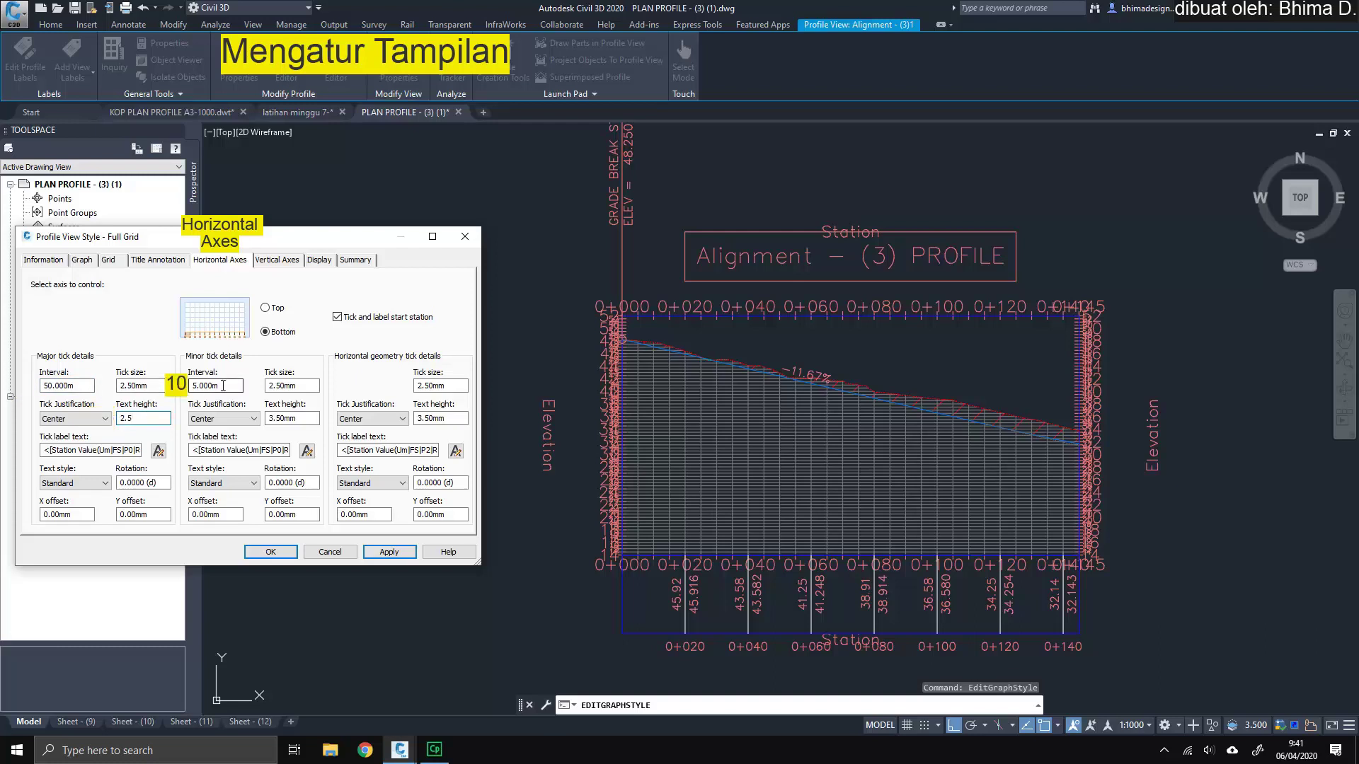
pyautogui.moveTo(223, 386); pyautogui.dragTo(191, 385)
pyautogui.write('1')
pyautogui.write('1')
pyautogui.doubleClick(290, 418)
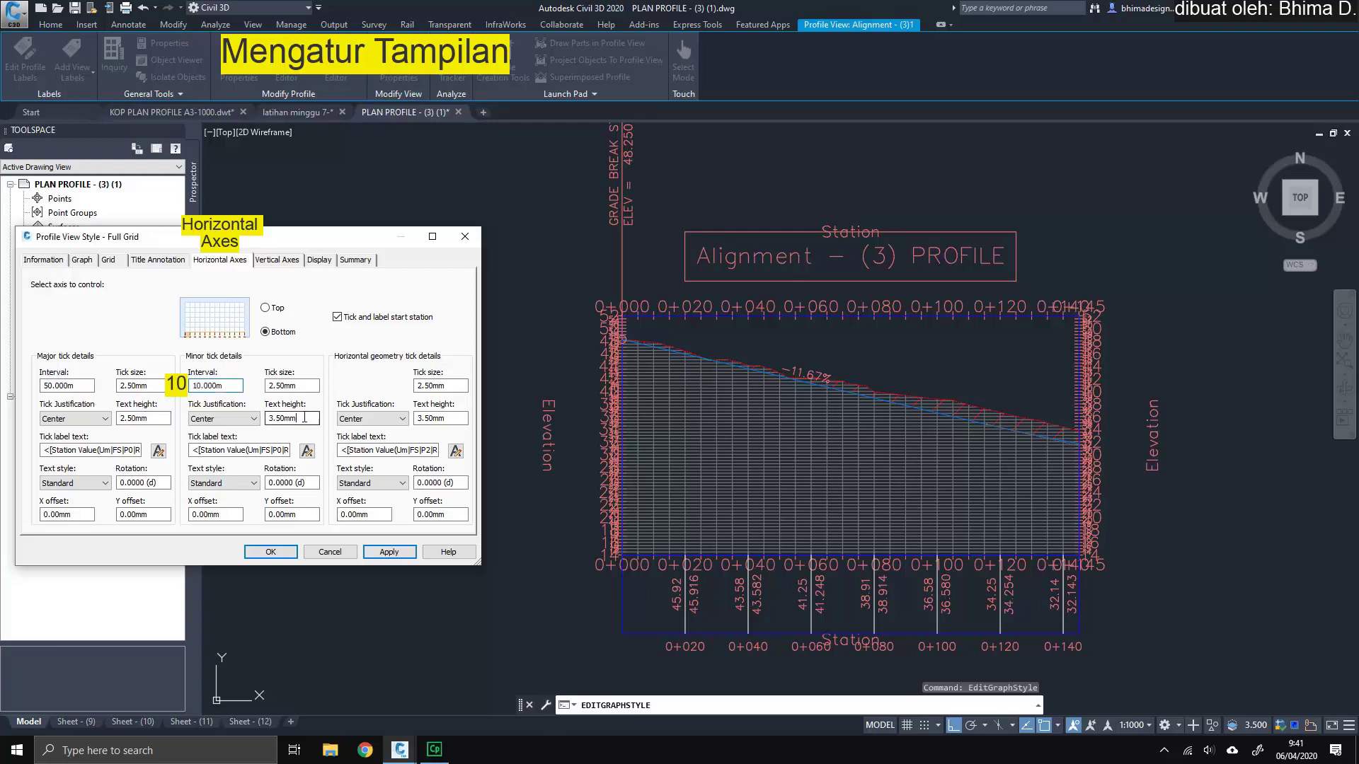
pyautogui.write('2.5')
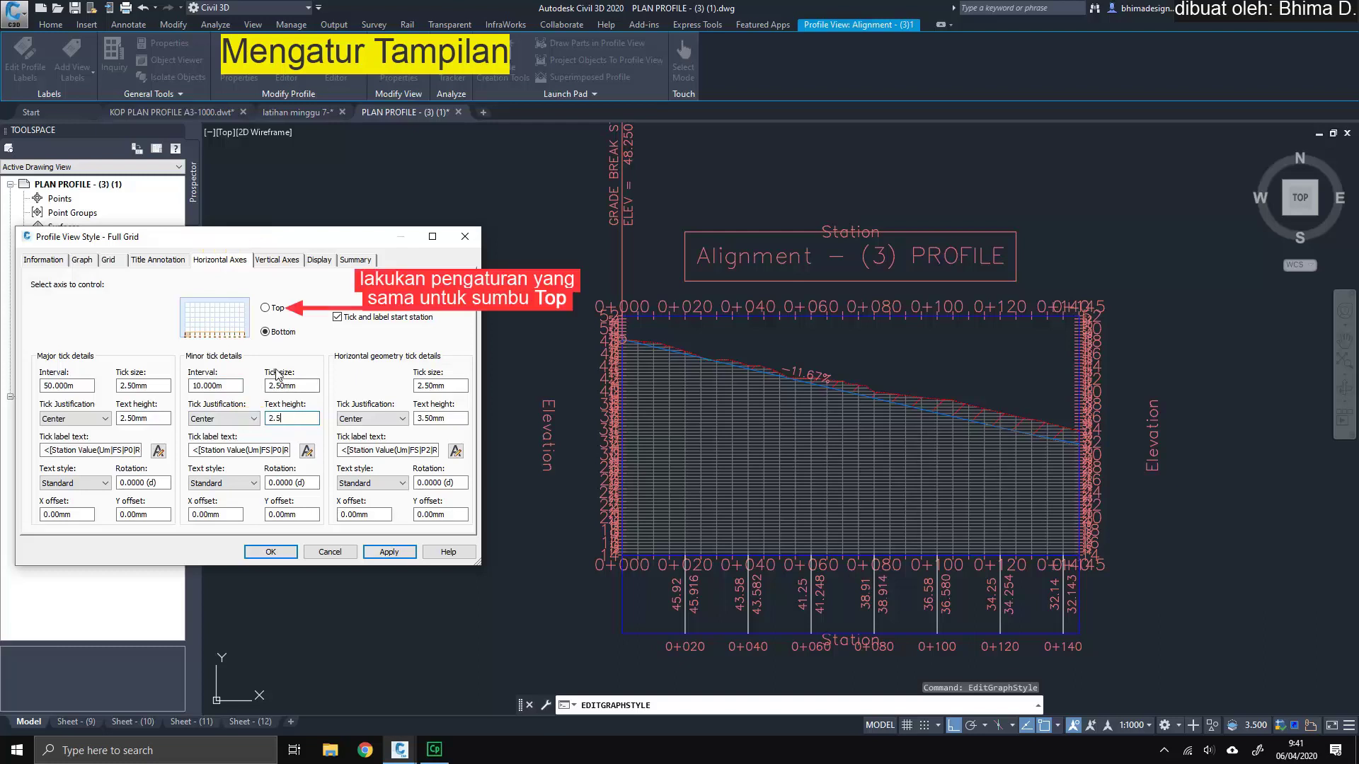
pyautogui.click(265, 311)
# Step: Give the top horizontal axis matching 2.5 mm minor text and apply the axis settings
pyautogui.click(265, 308)
pyautogui.doubleClick(292, 418)
pyautogui.write('2.5')
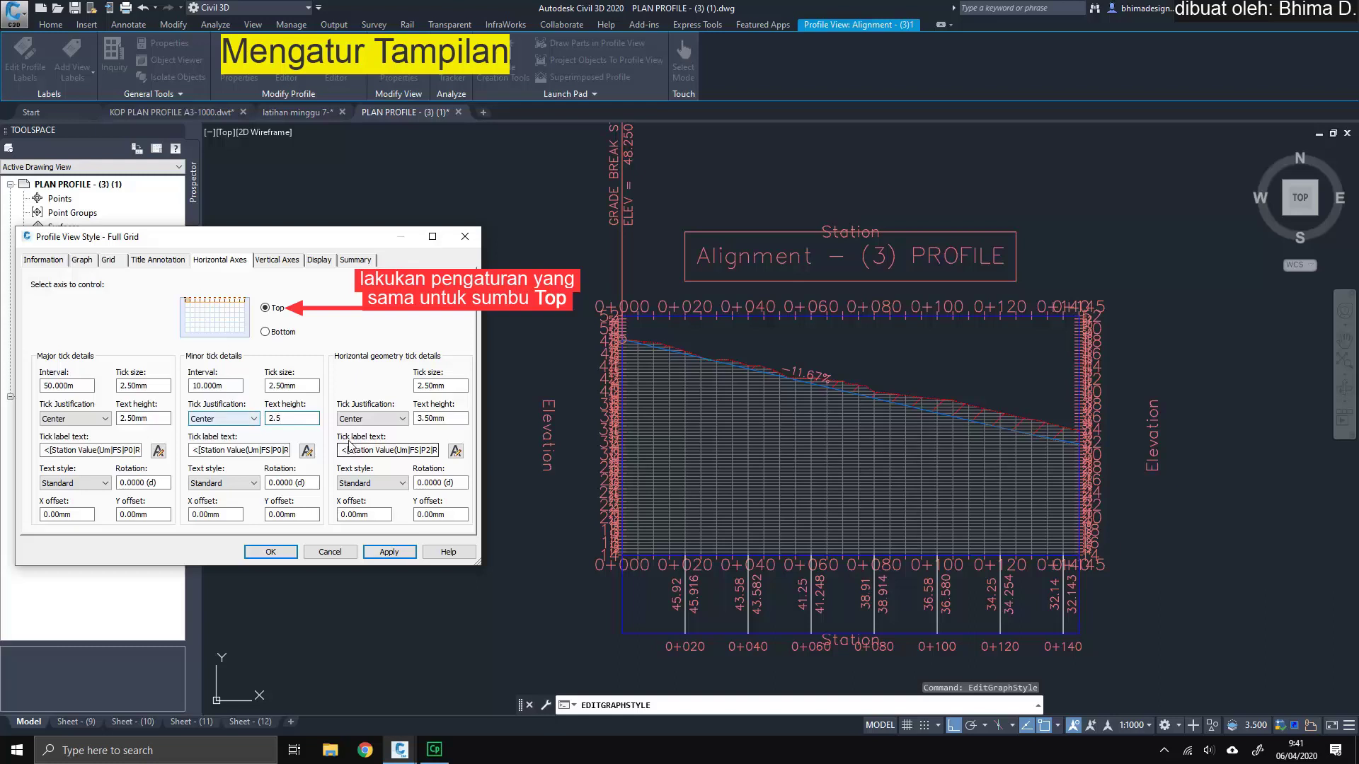
pyautogui.click(396, 552)
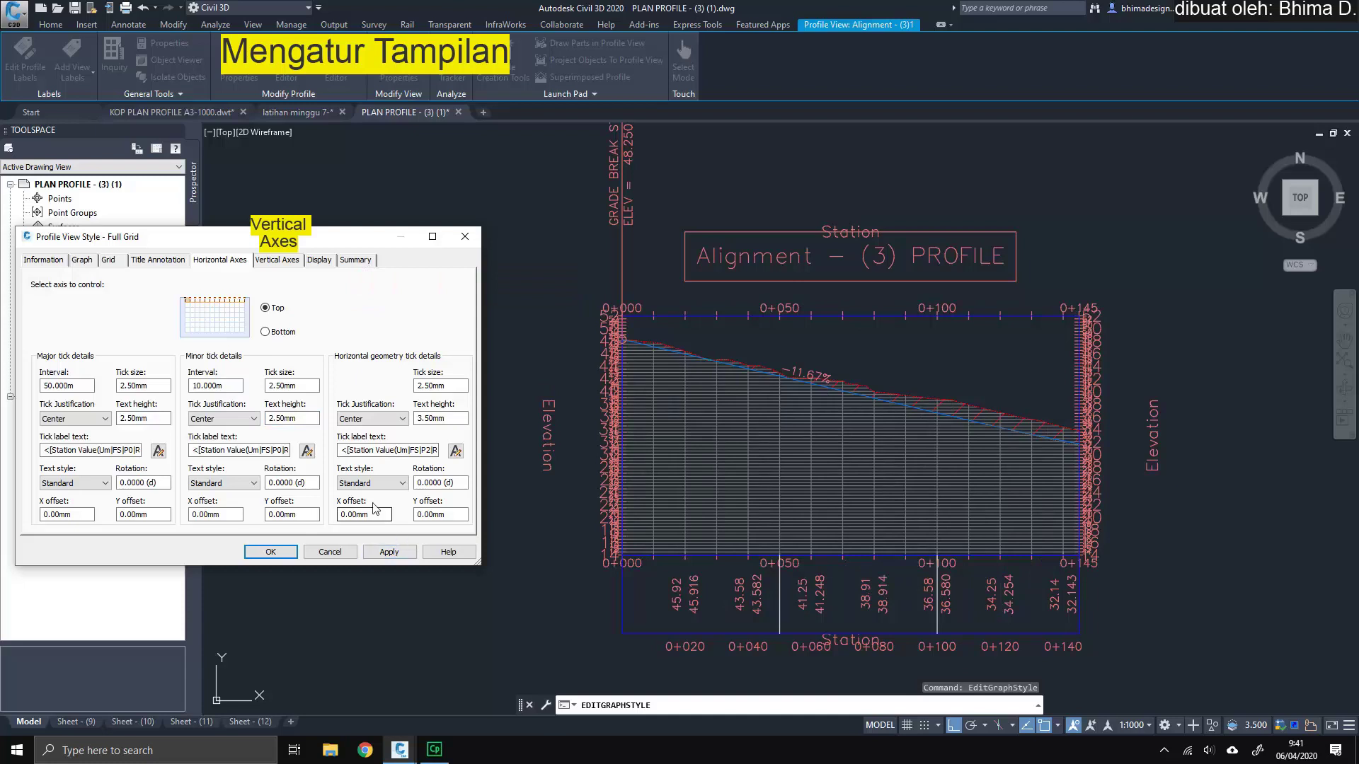
# Step: Set the left elevation axis to 10 m major ticks, 2.5 mm major text and 5 m minor ticks
pyautogui.click(265, 272)
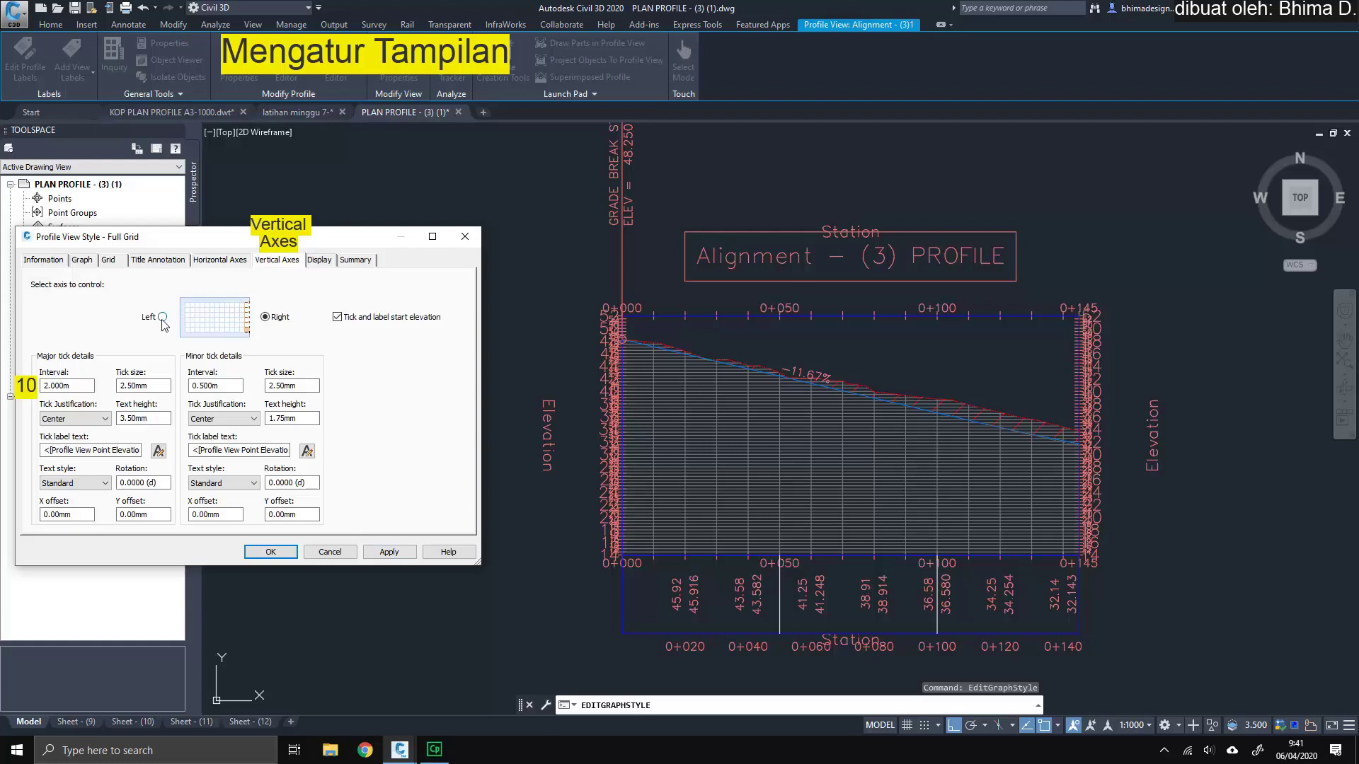
pyautogui.click(162, 318)
pyautogui.click(78, 387)
pyautogui.doubleClick(55, 388)
pyautogui.write('10')
pyautogui.click(150, 418)
pyautogui.doubleClick(150, 417)
pyautogui.write('2.5')
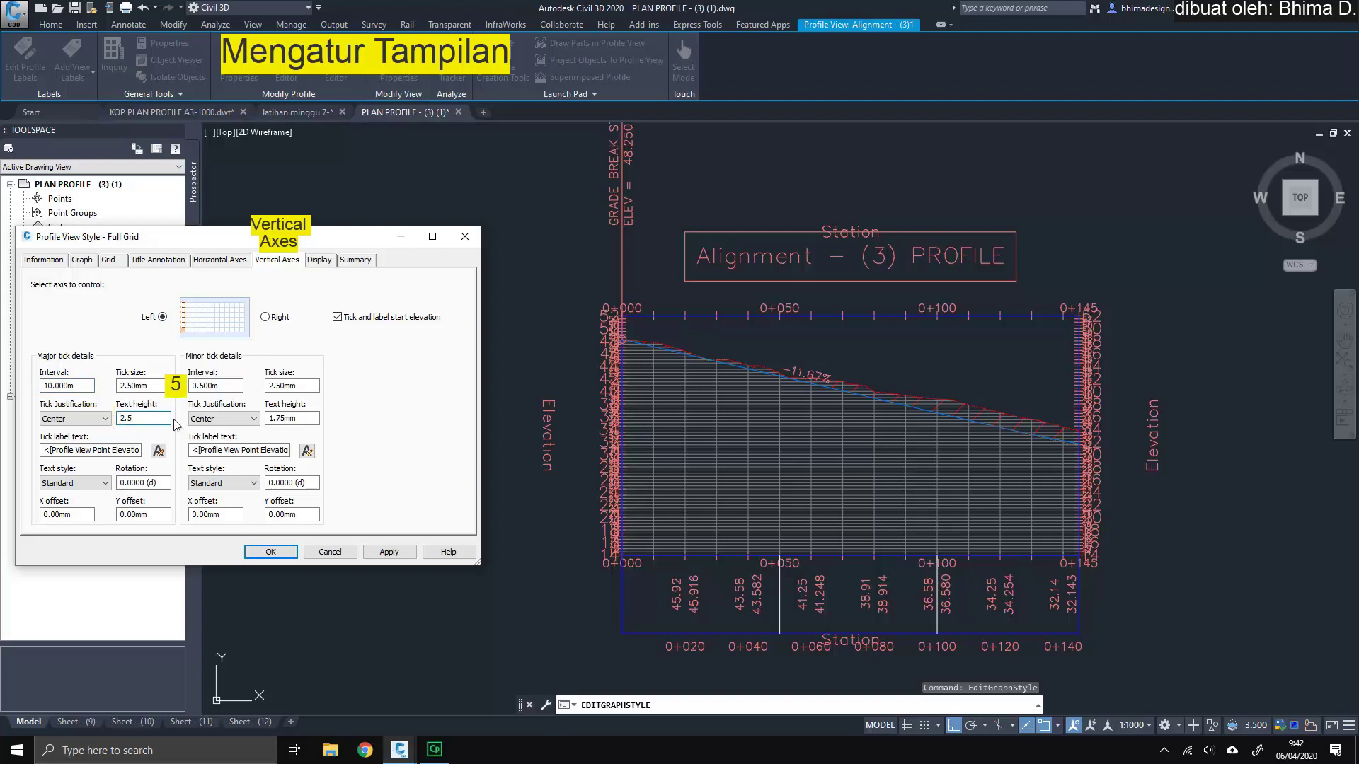
pyautogui.doubleClick(189, 386)
pyautogui.write('5')
pyautogui.doubleClick(261, 418)
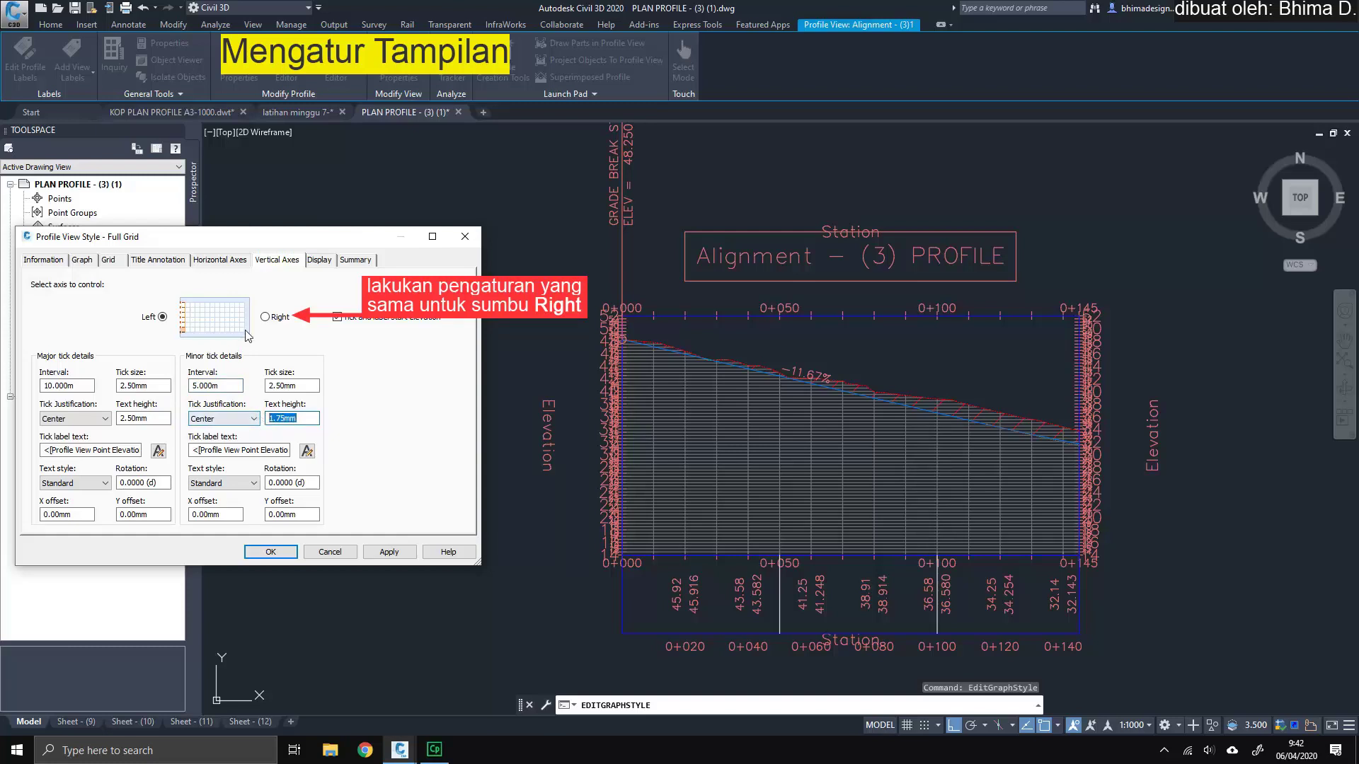
pyautogui.click(266, 320)
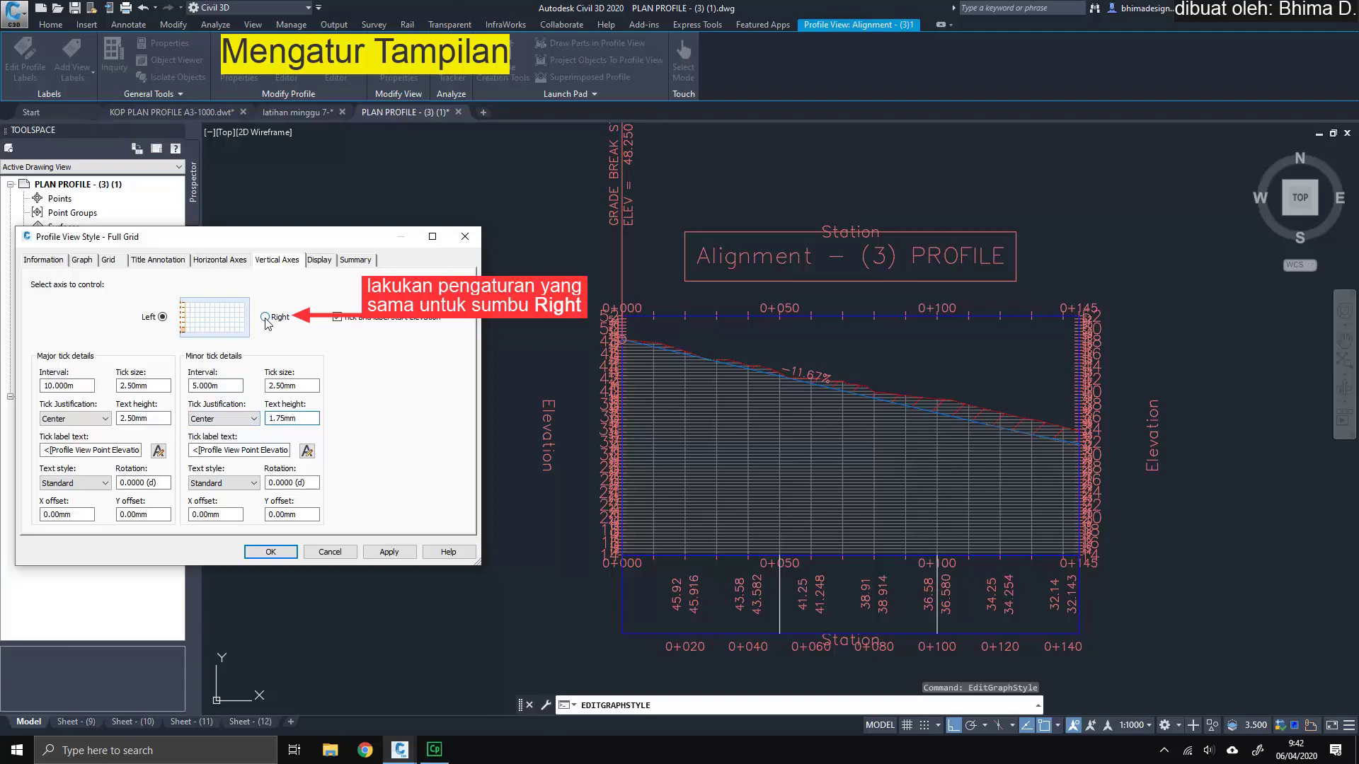
# Step: Give the right elevation axis the same 10 m / 5 m ticks and 2.5 mm text, and apply
pyautogui.click(265, 318)
pyautogui.moveTo(91, 385); pyautogui.dragTo(37, 386)
pyautogui.write('10')
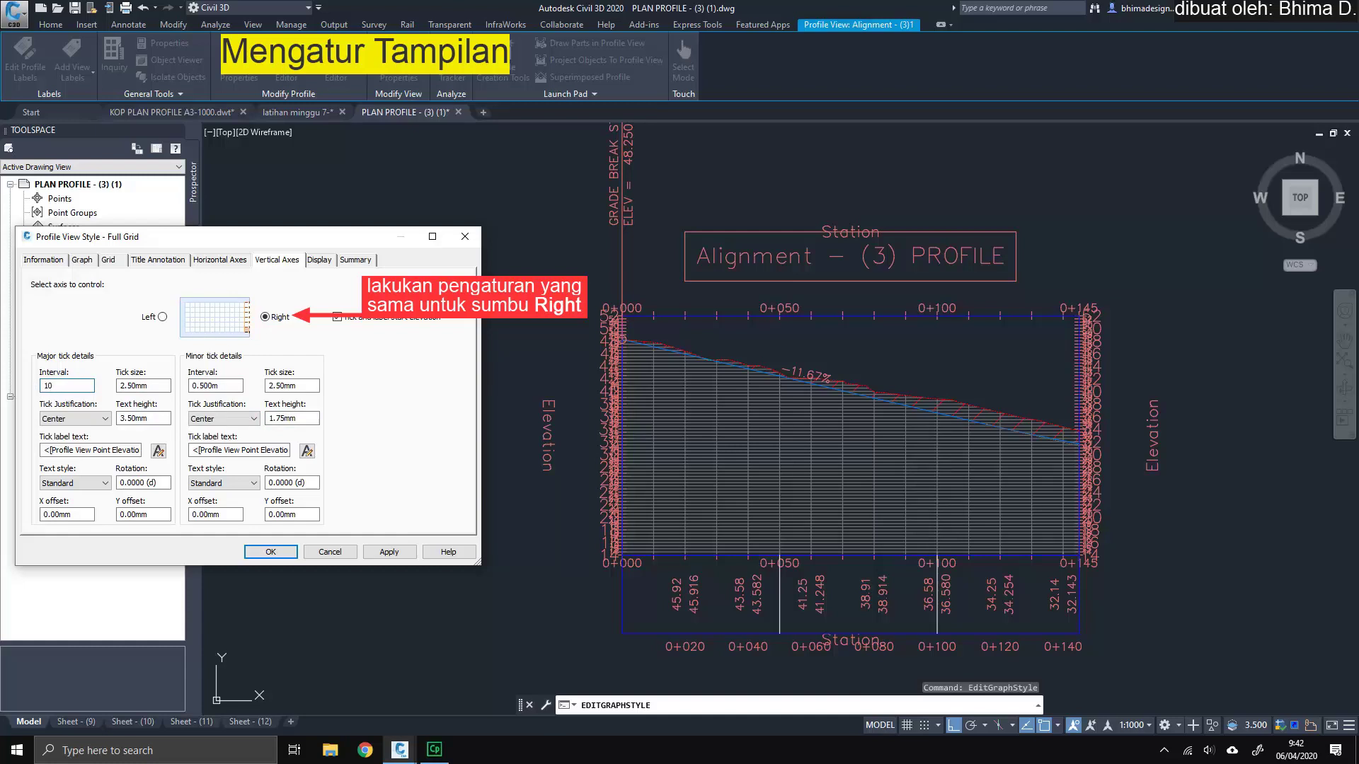
pyautogui.doubleClick(123, 417)
pyautogui.write('2.5')
pyautogui.moveTo(219, 386); pyautogui.dragTo(189, 386)
pyautogui.write('5.')
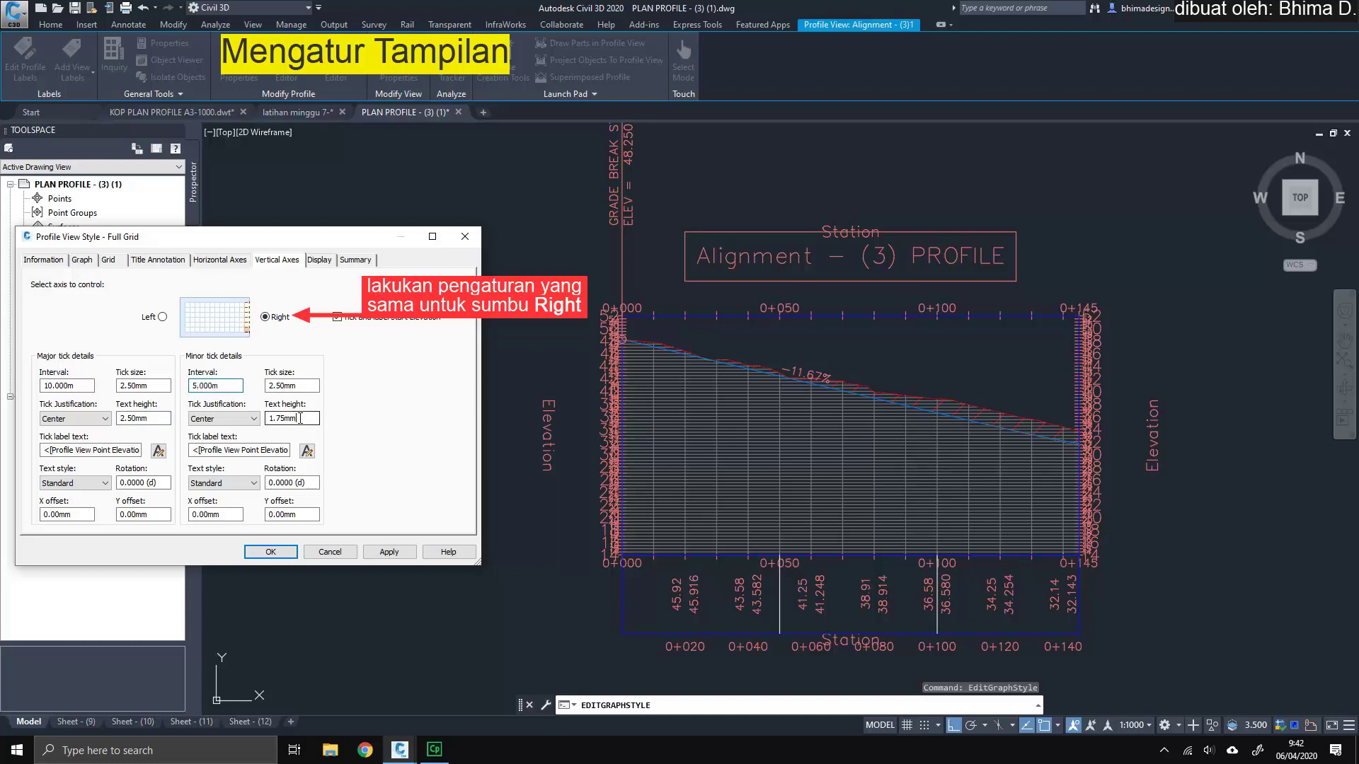
pyautogui.moveTo(292, 418); pyautogui.dragTo(268, 418)
pyautogui.click(389, 552)
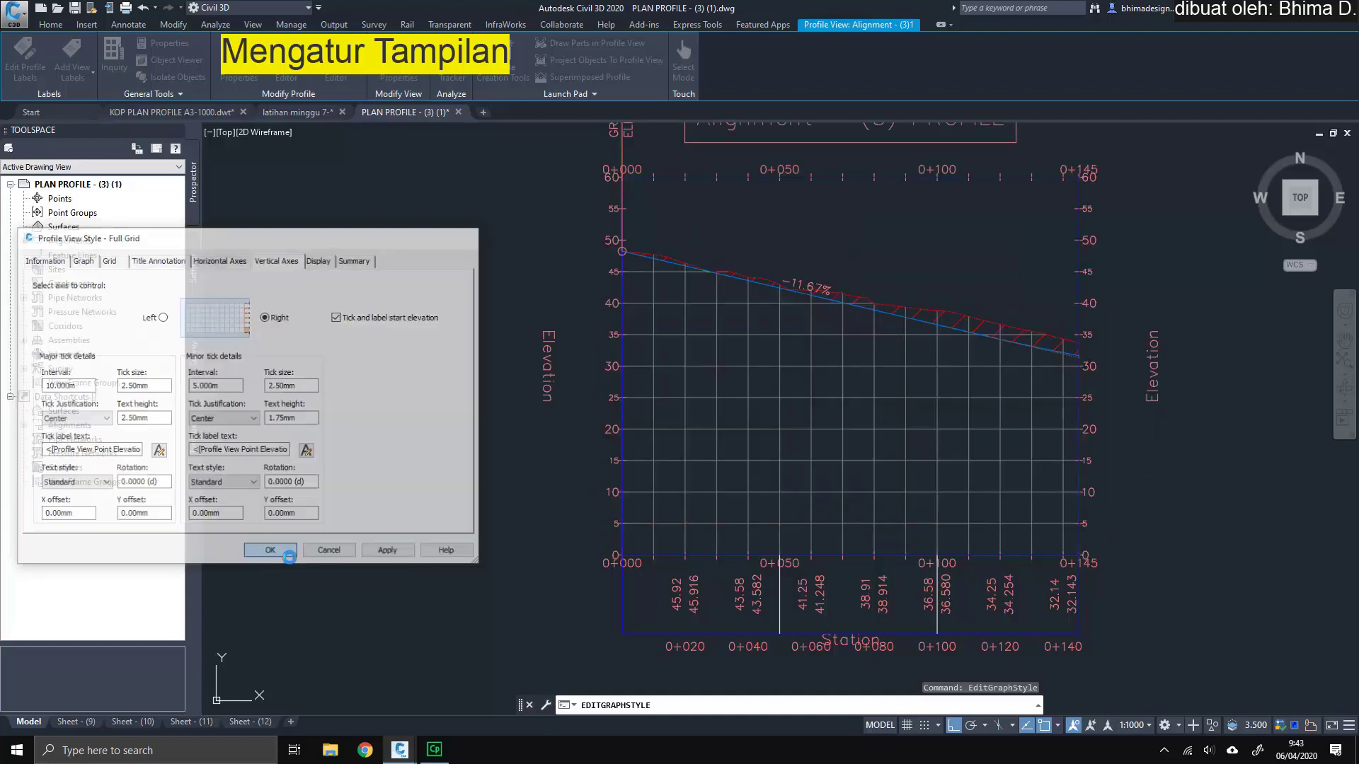
# Step: Close the style settings and open the Alignment (3) profile view's properties
pyautogui.click(279, 554)
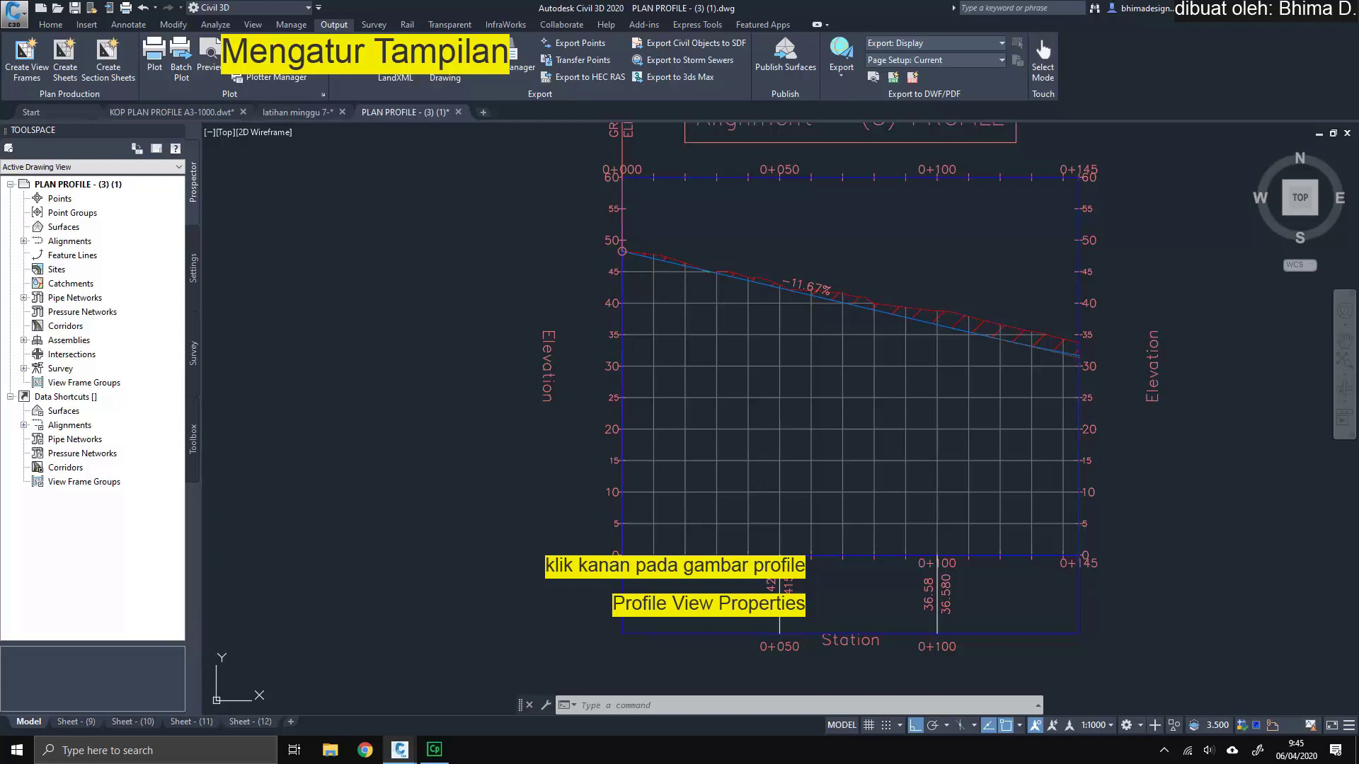
pyautogui.click(812, 447)
pyautogui.rightClick(812, 447)
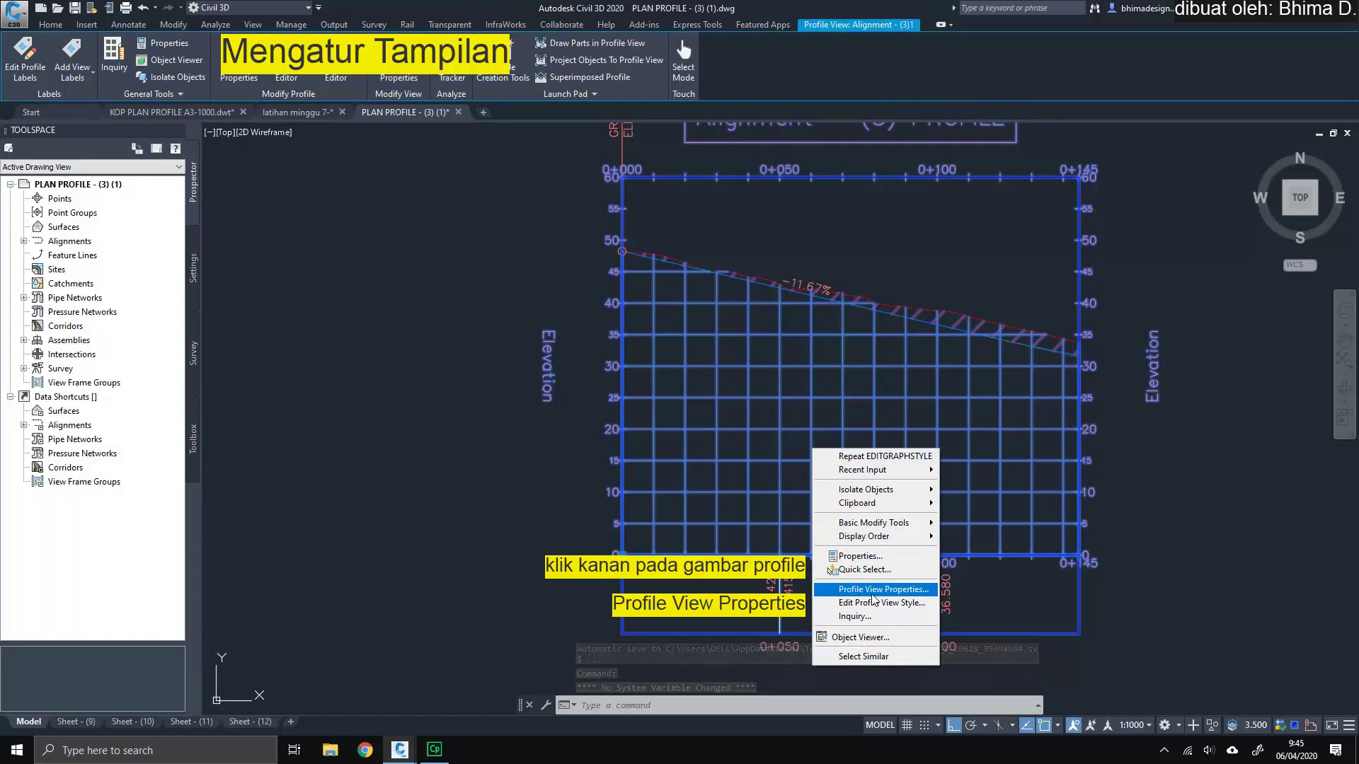
pyautogui.click(872, 592)
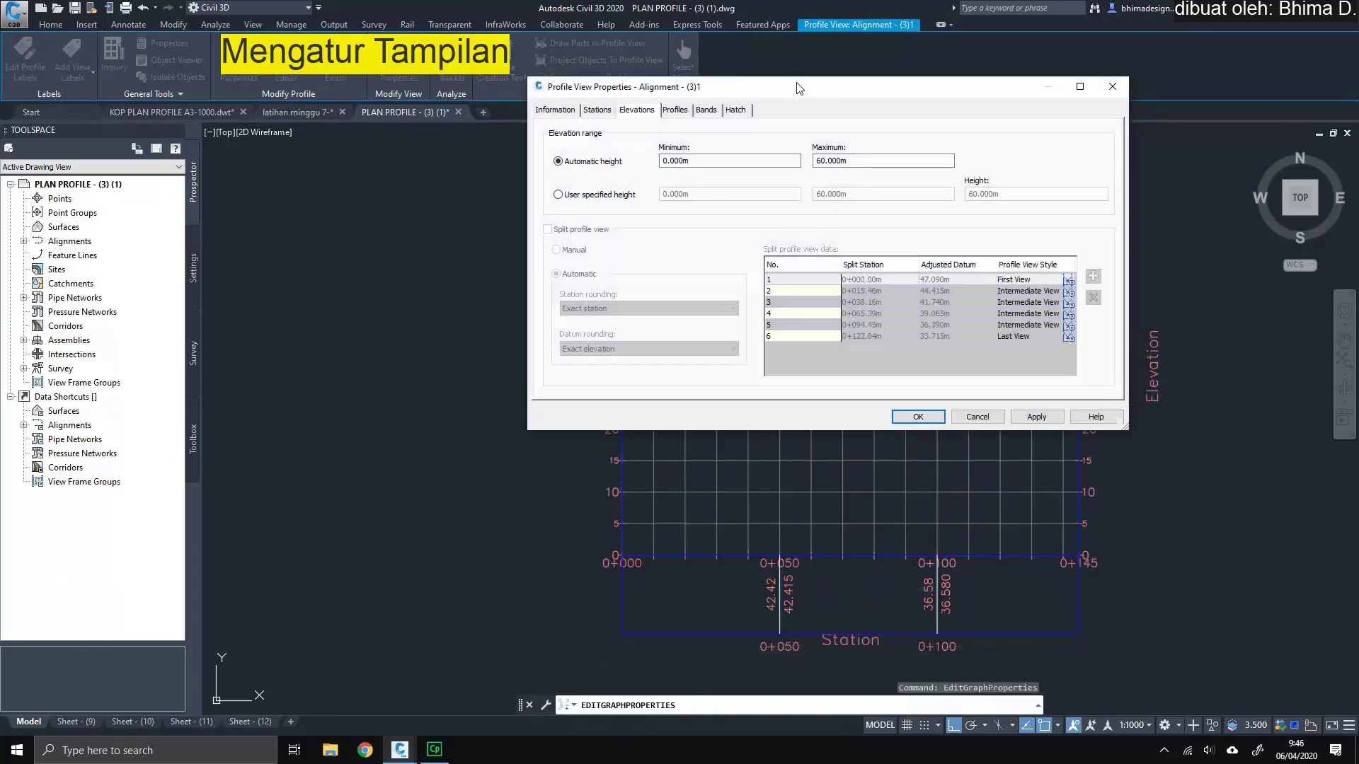
pyautogui.moveTo(799, 88); pyautogui.dragTo(272, 213)
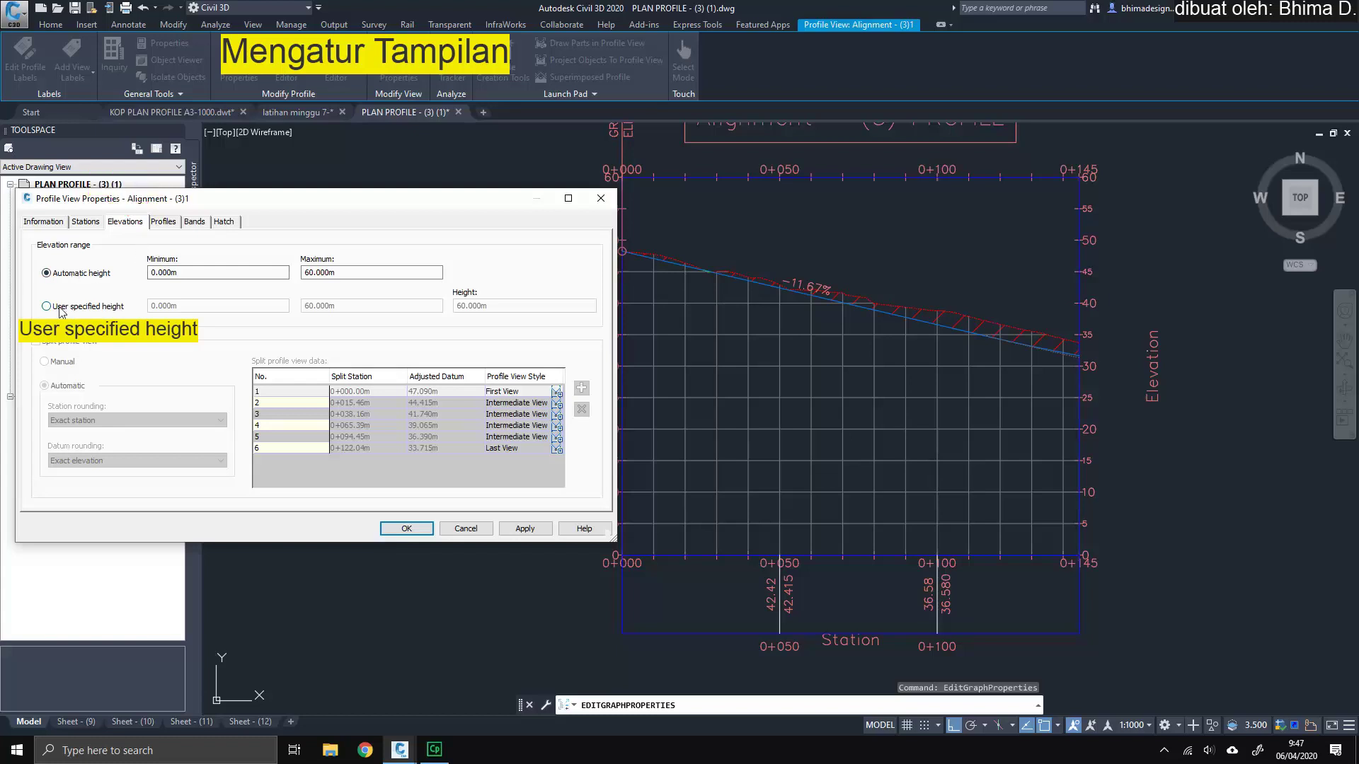
# Step: Set a user-specified elevation range of 30 m minimum to 50 m maximum, and apply
pyautogui.click(61, 308)
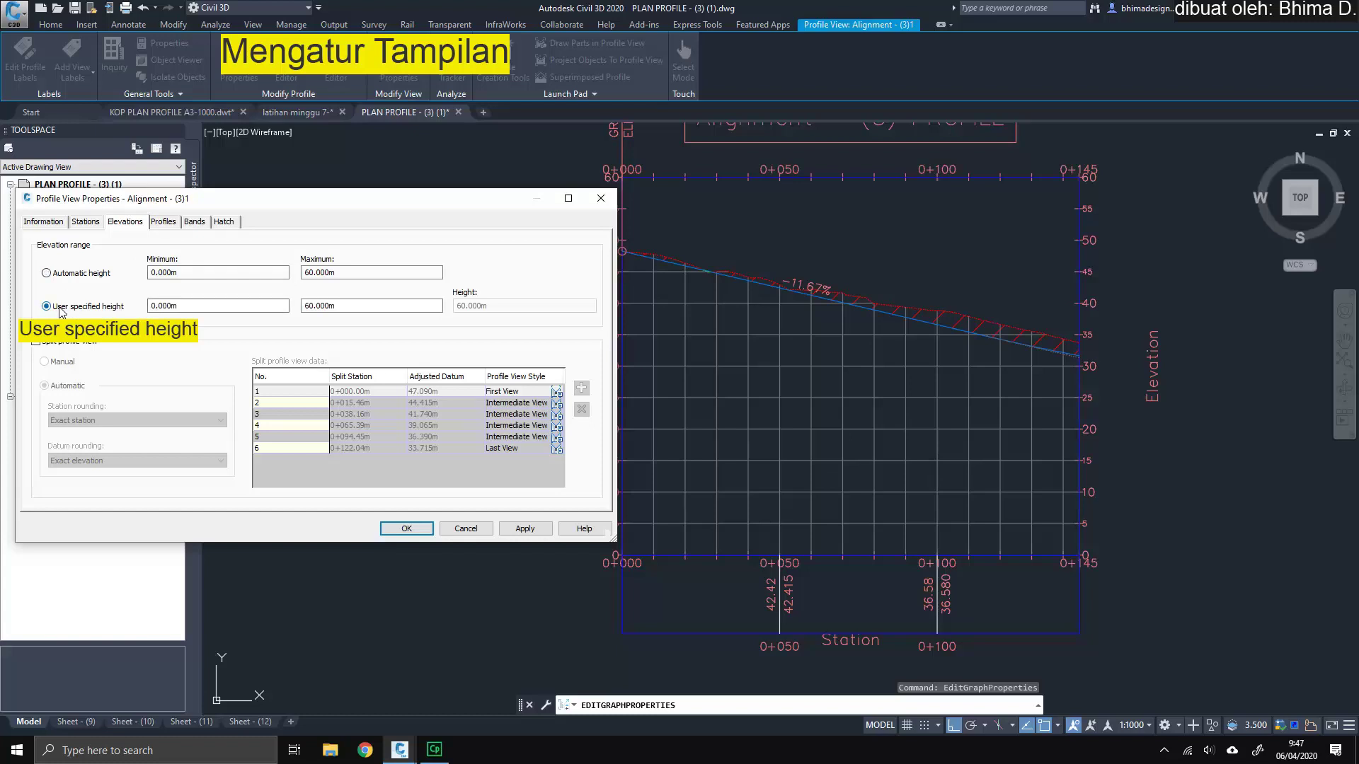
pyautogui.doubleClick(148, 306)
pyautogui.write('30')
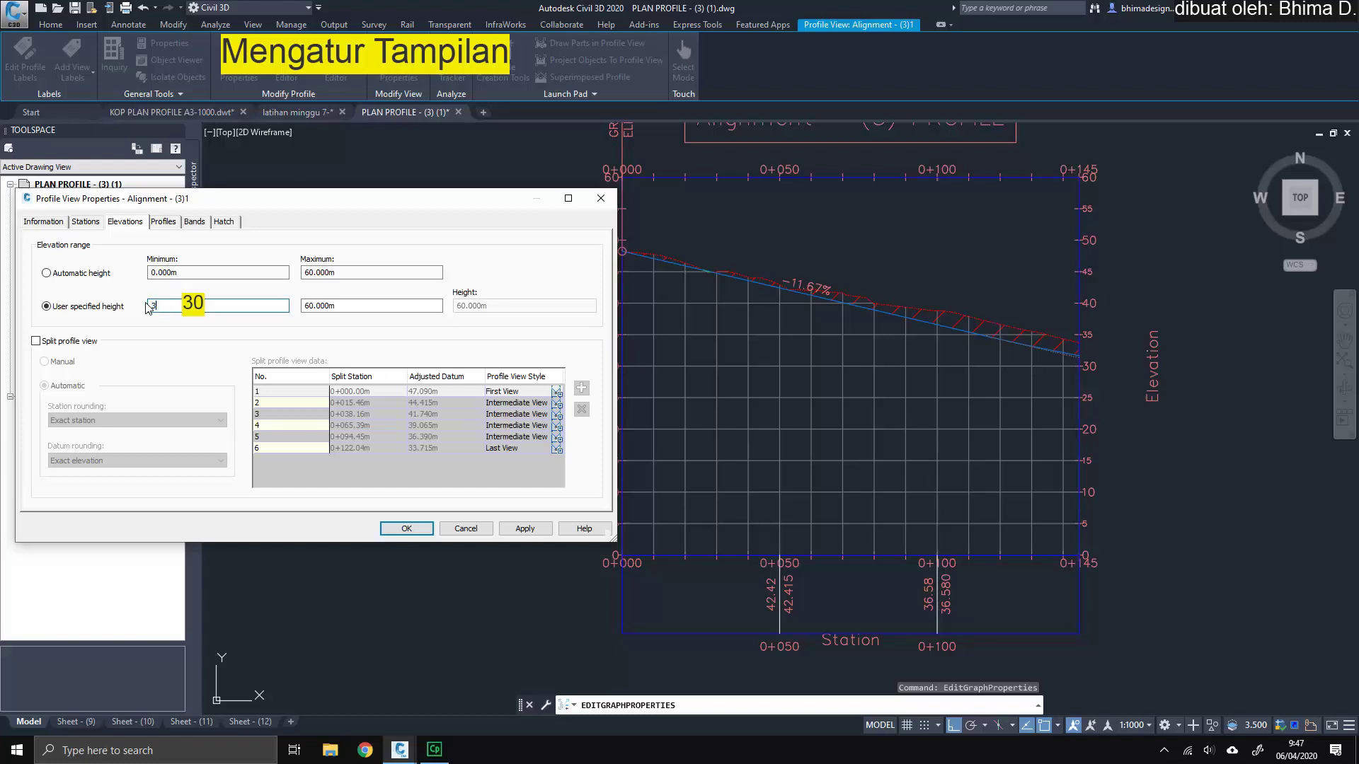
pyautogui.click(335, 306)
pyautogui.moveTo(336, 306); pyautogui.dragTo(303, 307)
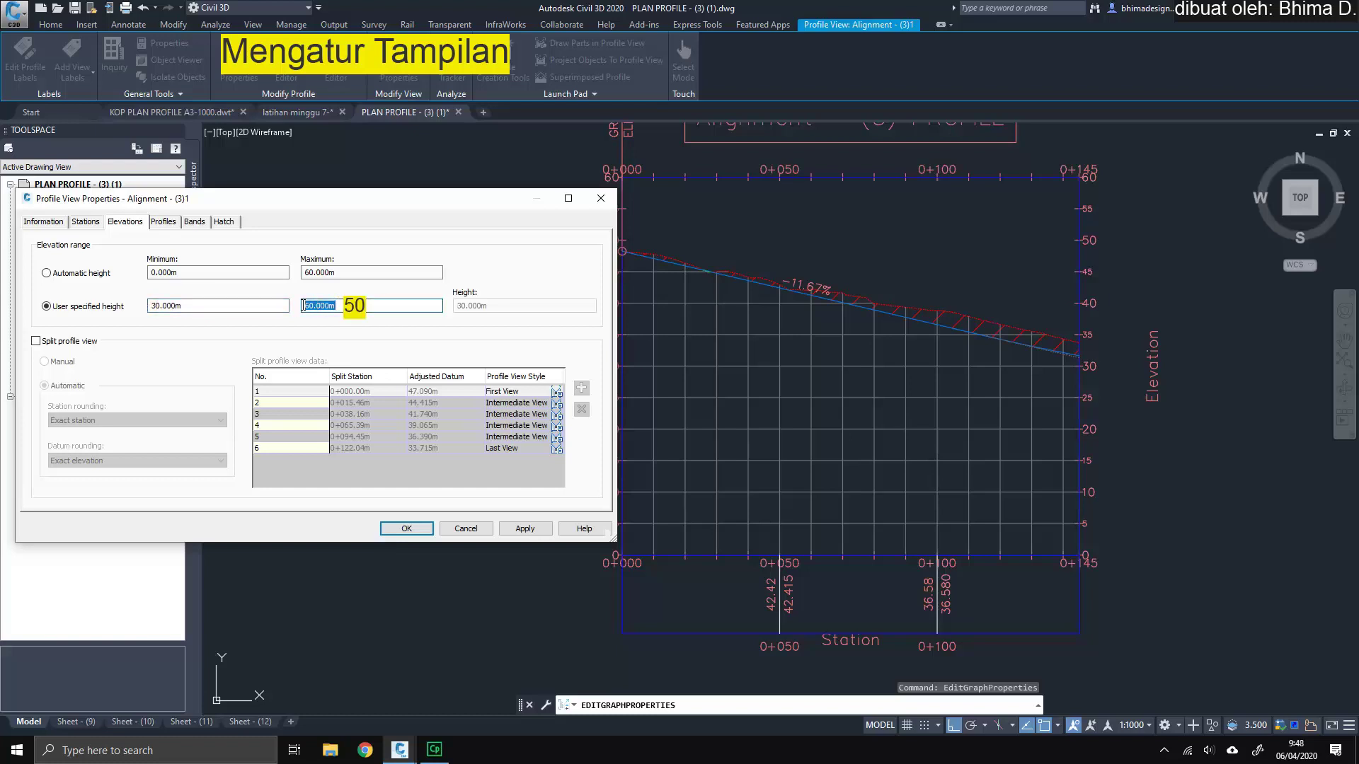
pyautogui.write('50')
pyautogui.click(517, 529)
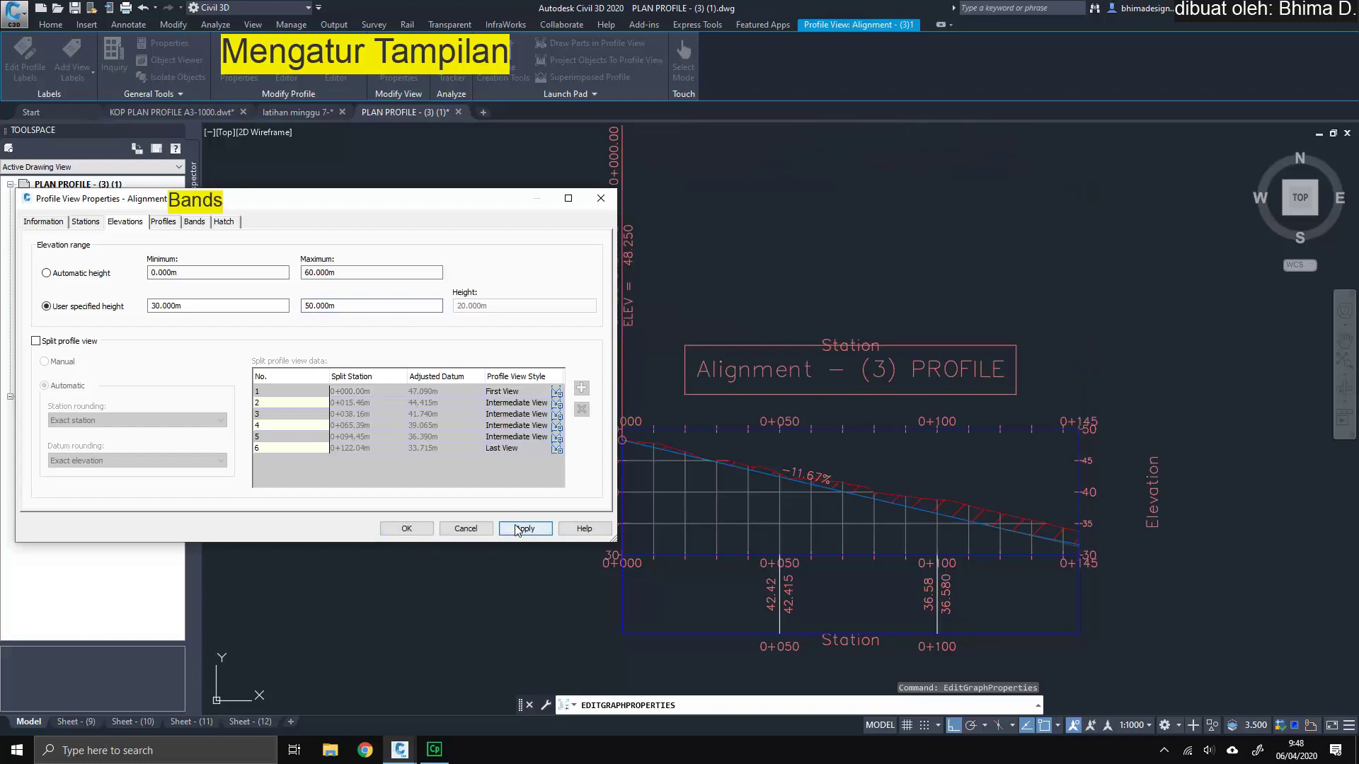
# Step: Set Profile1 of both profile data bands to permukaan - Surface (2) and apply
pyautogui.click(192, 223)
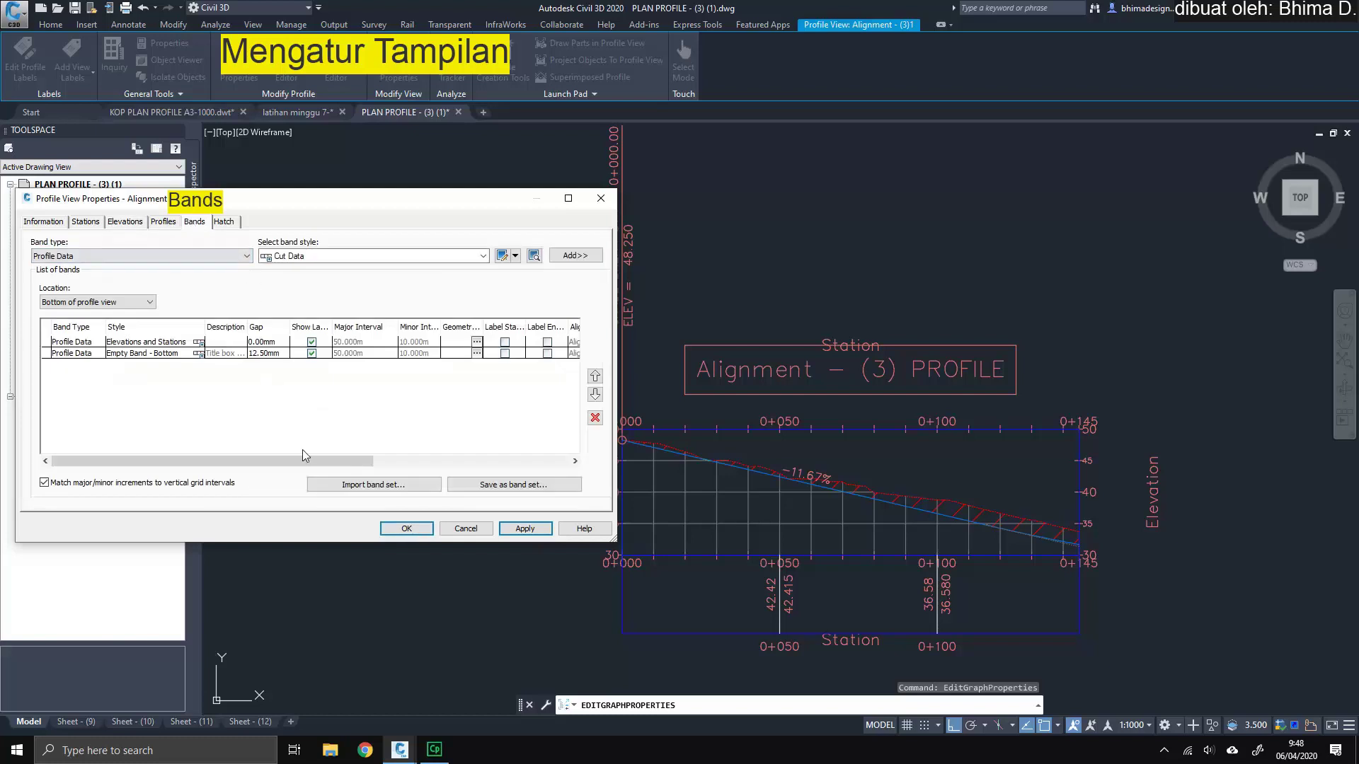
pyautogui.moveTo(309, 467); pyautogui.dragTo(440, 470)
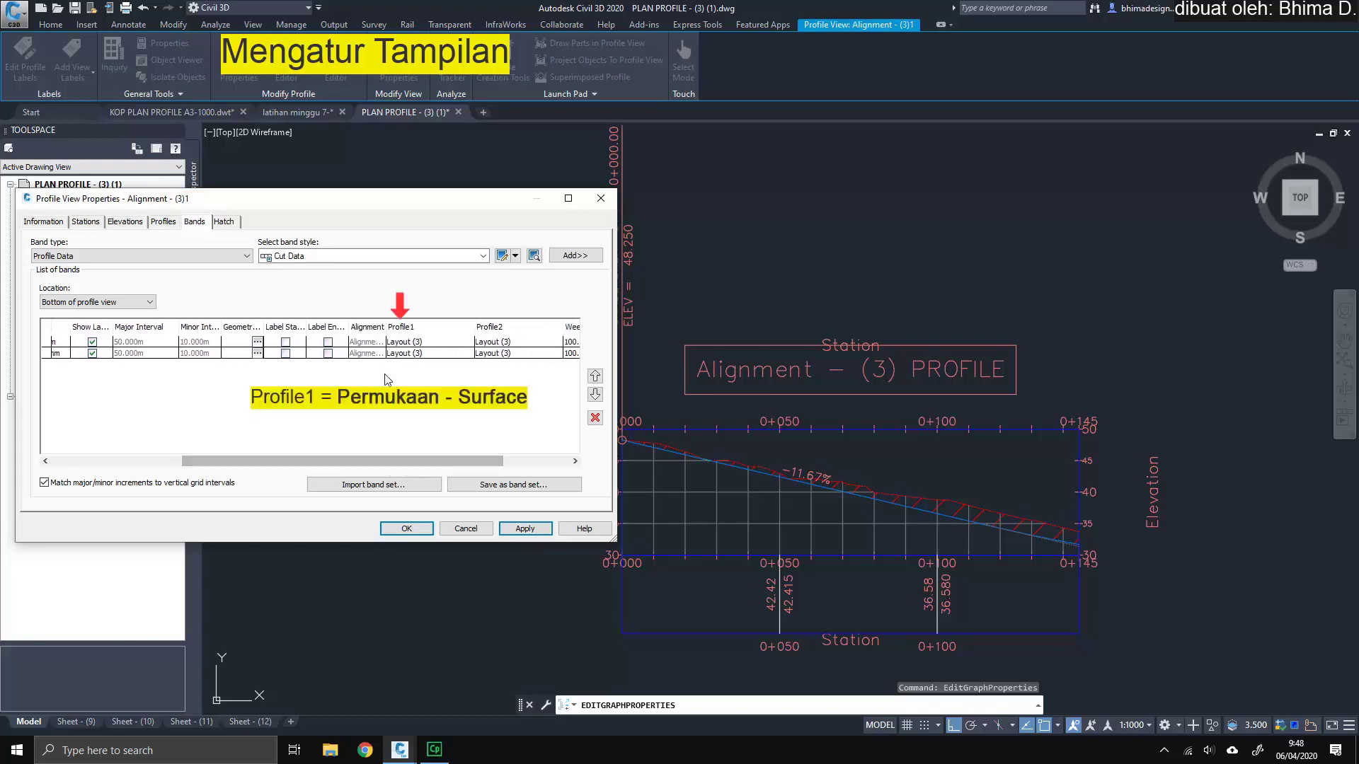
pyautogui.click(387, 344)
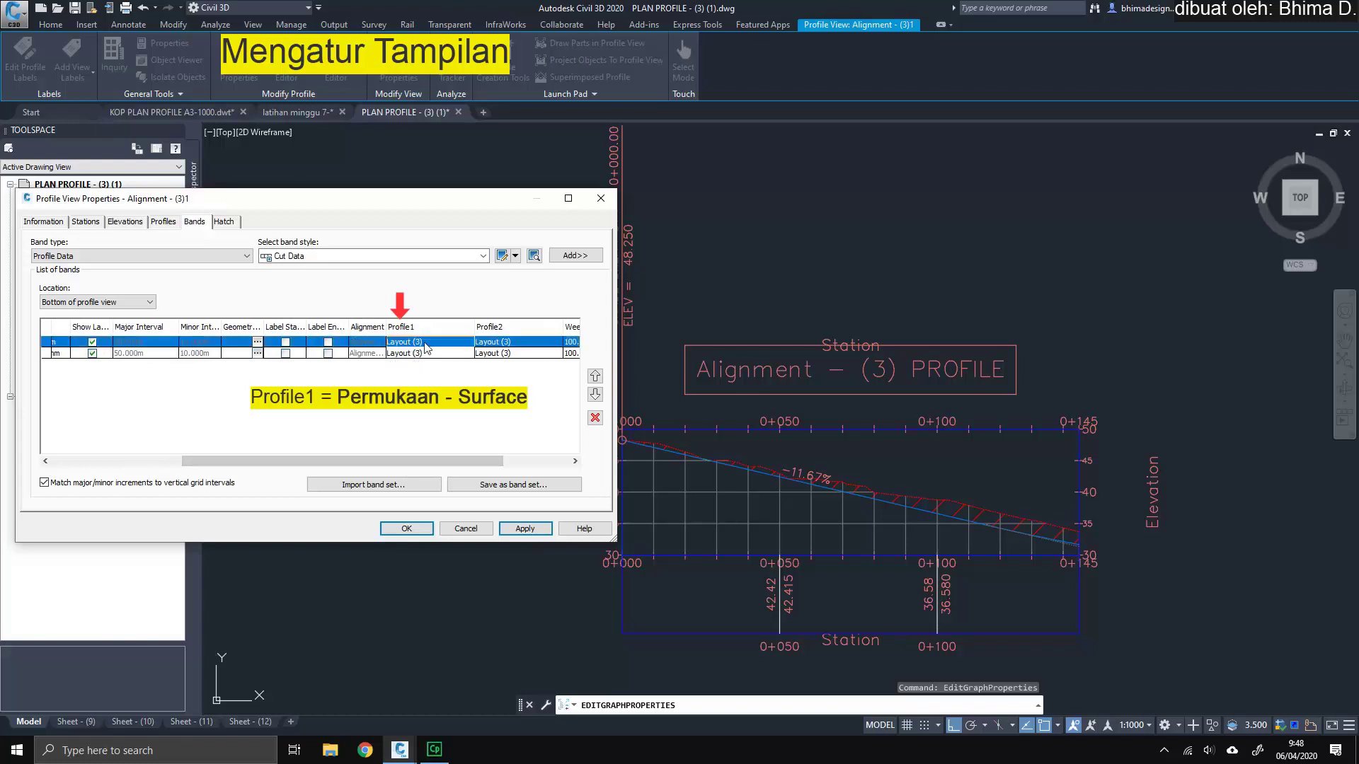
pyautogui.click(425, 343)
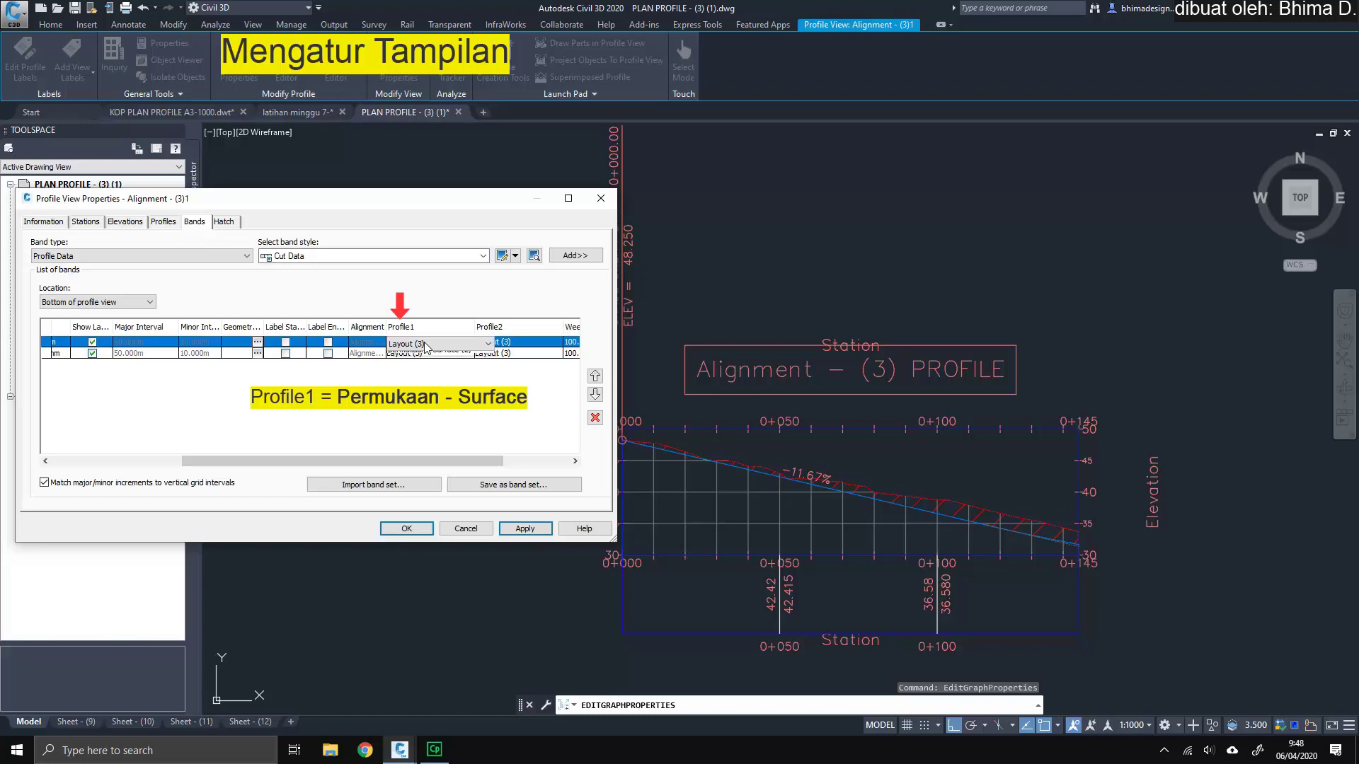
pyautogui.click(424, 347)
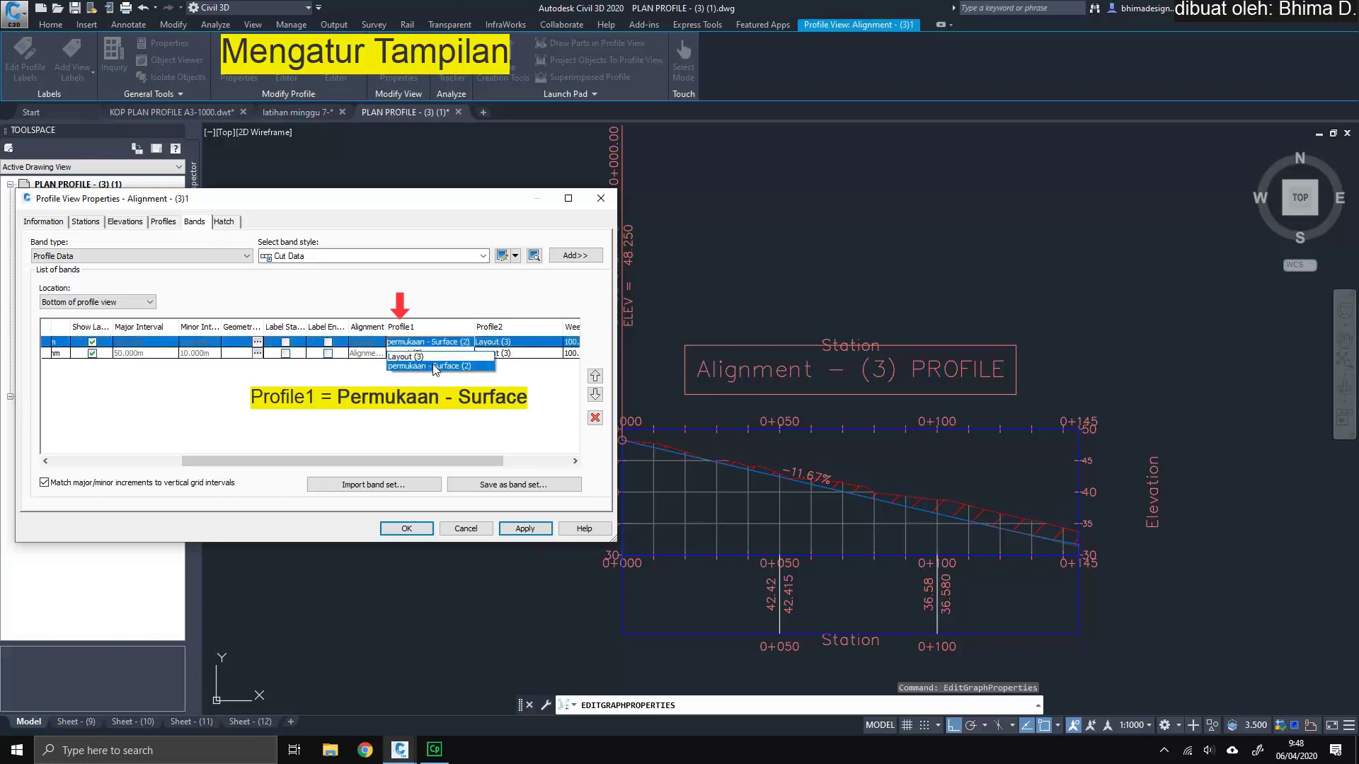
pyautogui.click(434, 368)
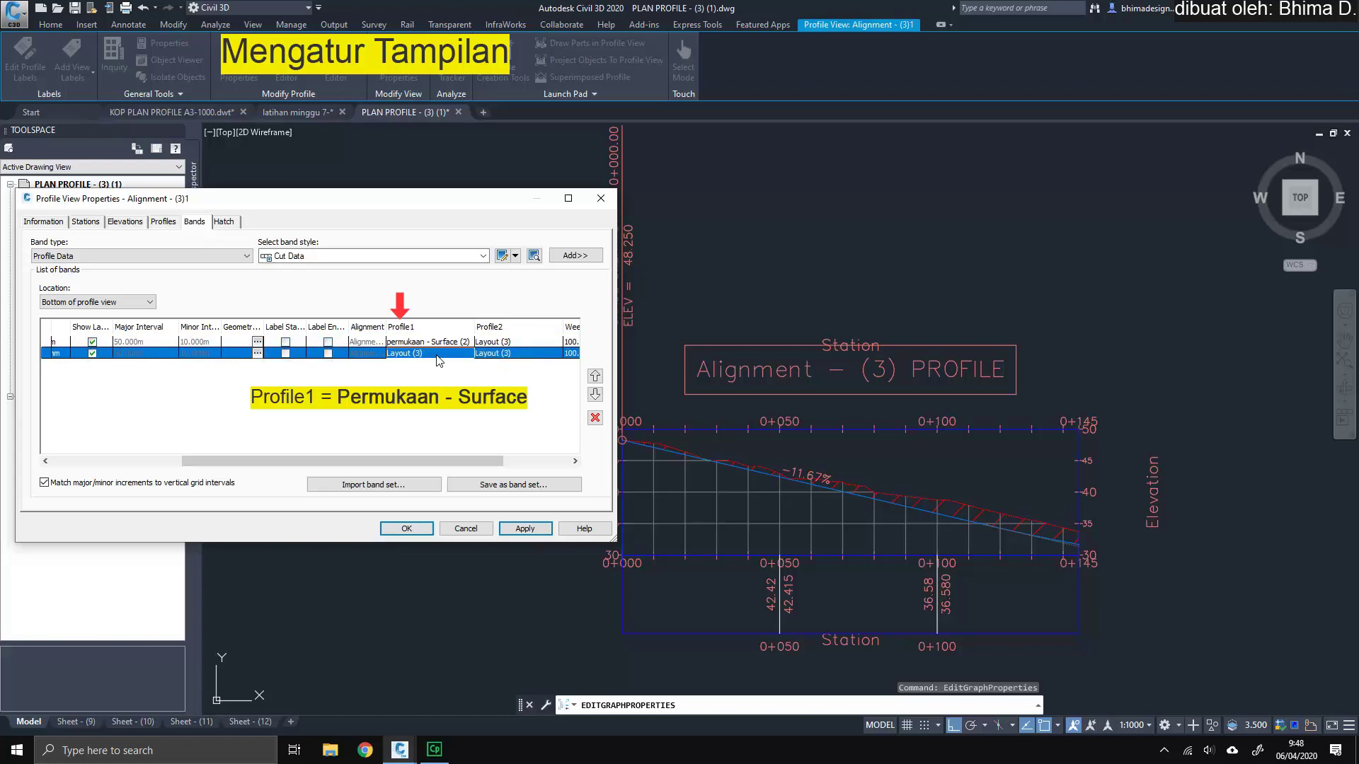
pyautogui.click(437, 357)
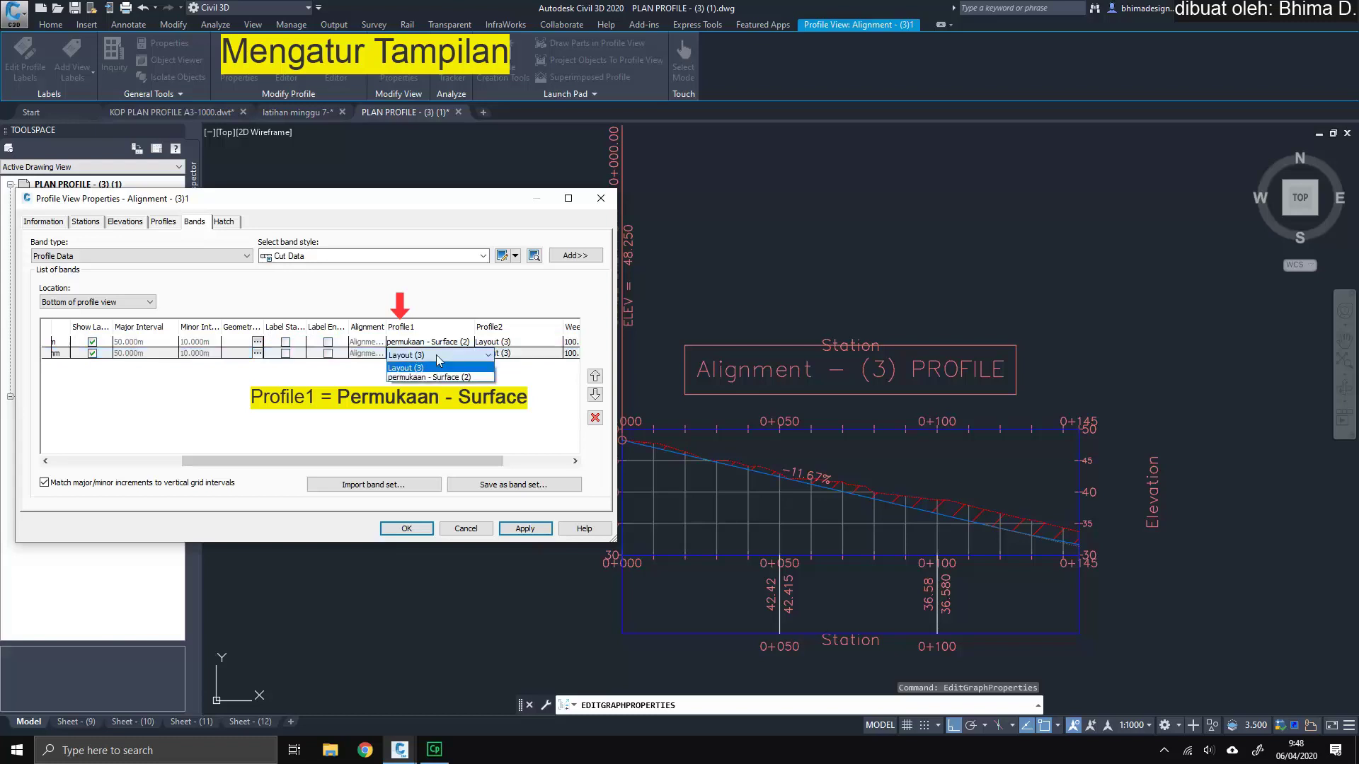
pyautogui.click(436, 366)
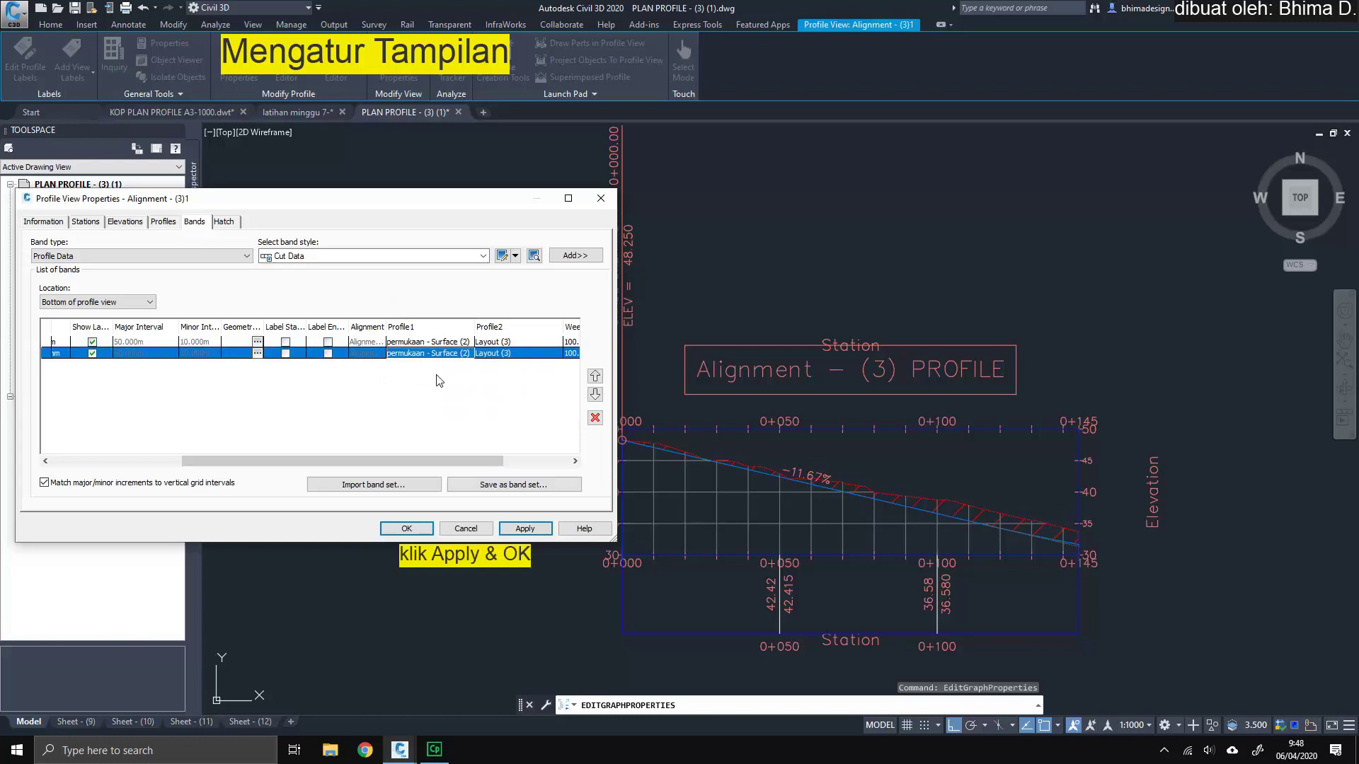
pyautogui.click(524, 530)
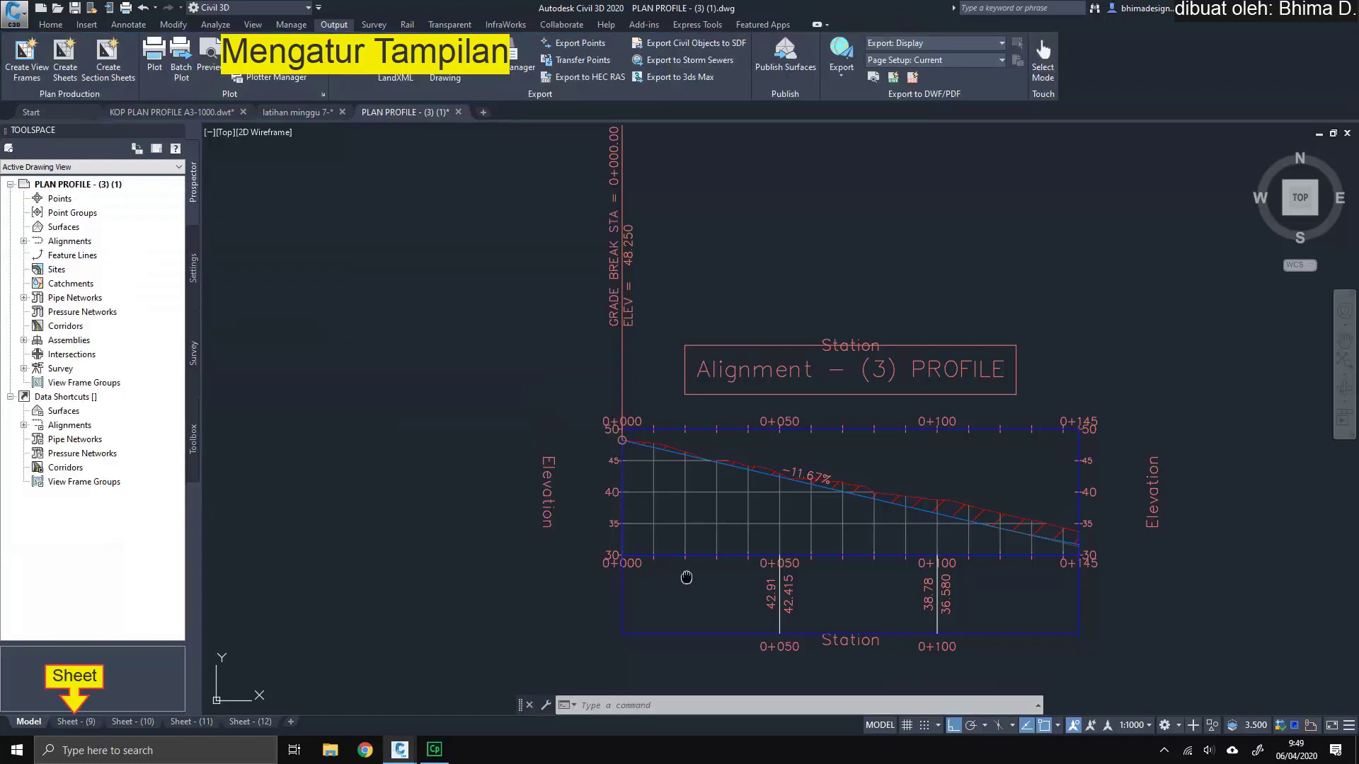
# Step: Switch to the Sheet - (9) layout and pan to show its profile viewport
pyautogui.moveTo(686, 576); pyautogui.dragTo(573, 509, button='middle')
pyautogui.click(93, 719)
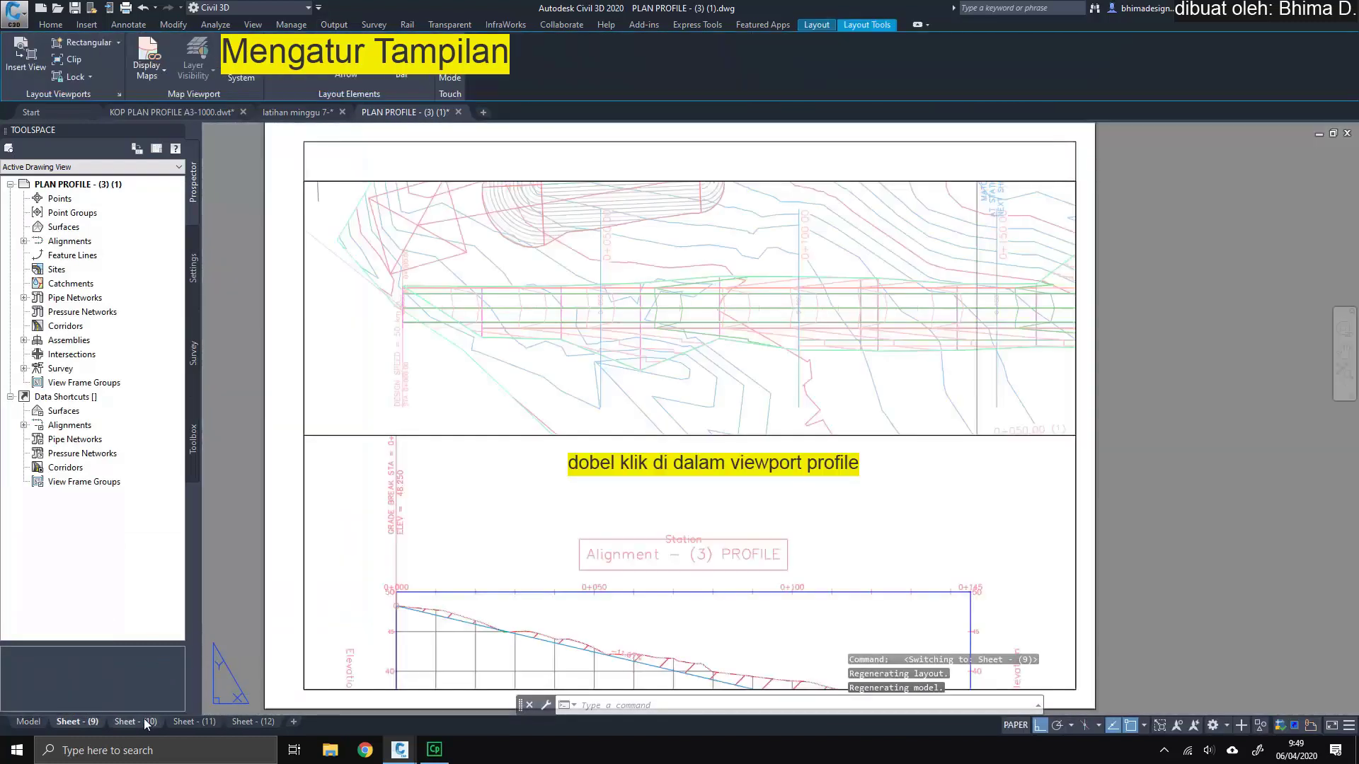
pyautogui.moveTo(448, 592)
pyautogui.mouseDown(button='middle')
pyautogui.moveTo(453, 529)
pyautogui.moveTo(452, 545)
pyautogui.mouseUp(button='middle')
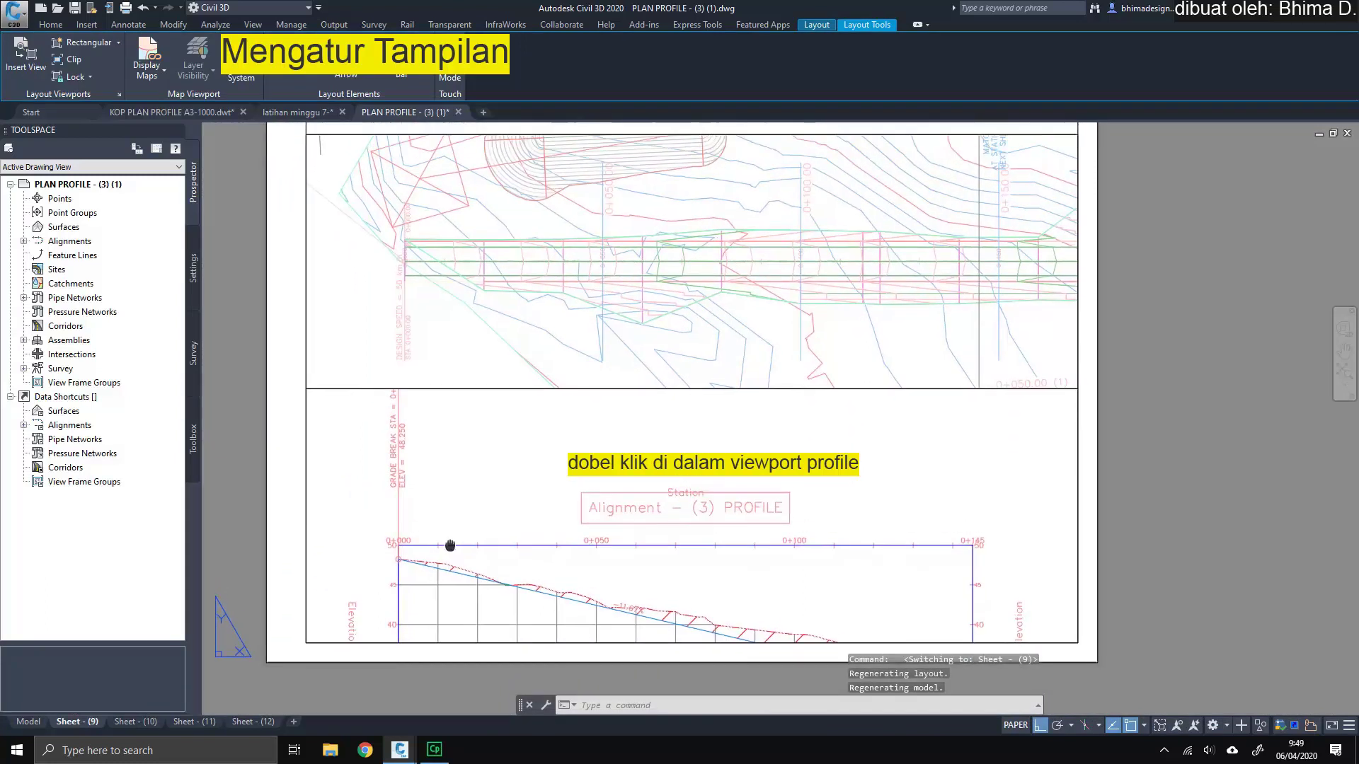
# Step: Activate the lower profile viewport on Sheet - (9) and unlock it
pyautogui.click(481, 510)
pyautogui.doubleClick(481, 510)
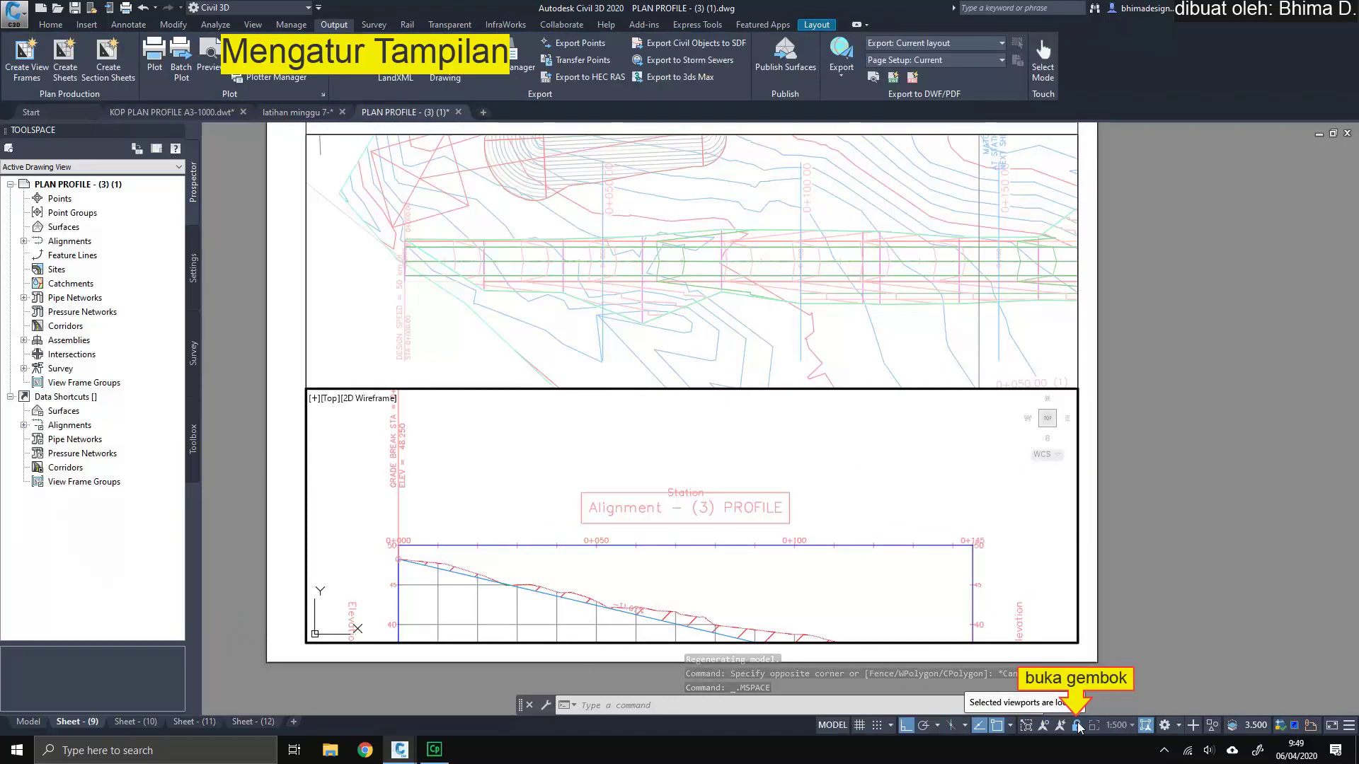
pyautogui.click(816, 487)
pyautogui.press('Escape')
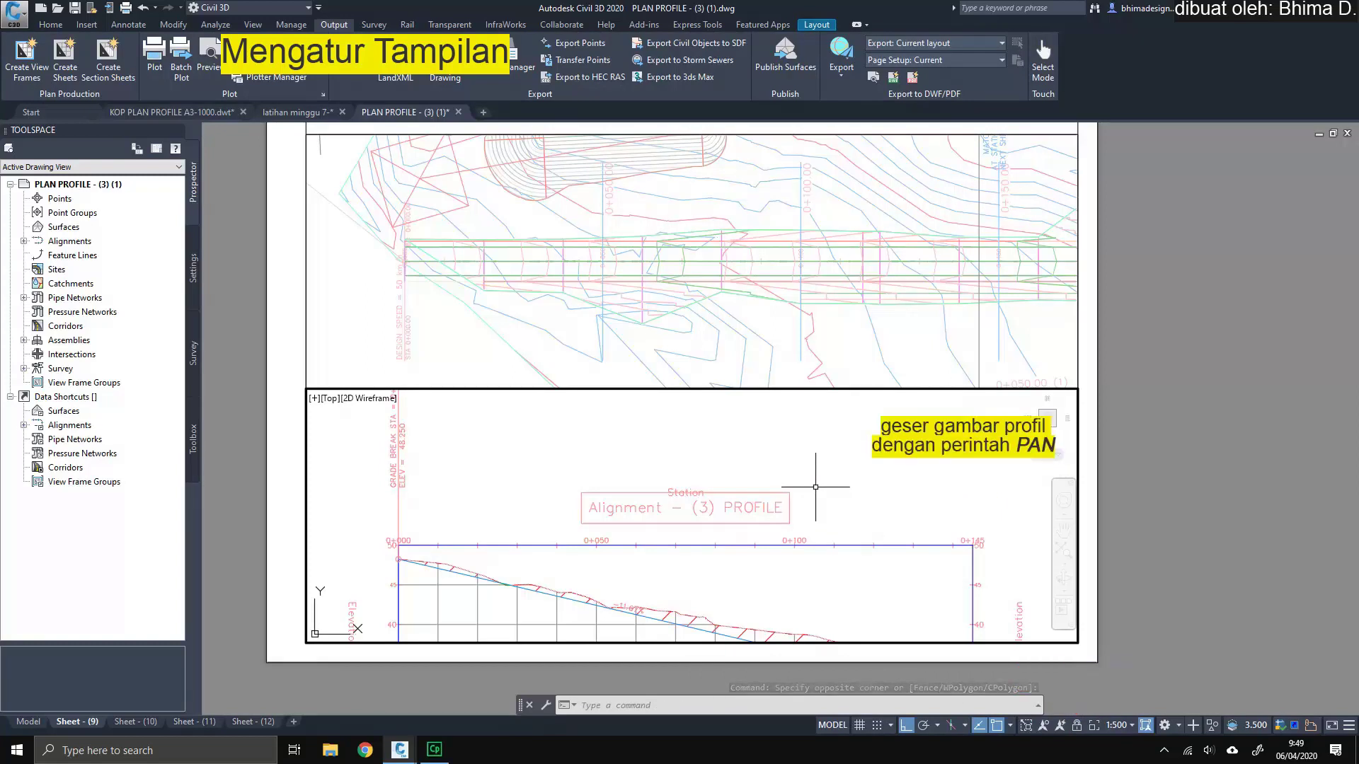
pyautogui.write('P')
# Step: Pan the profile upward so its whole grid fits inside the viewport
pyautogui.rightClick(815, 487)
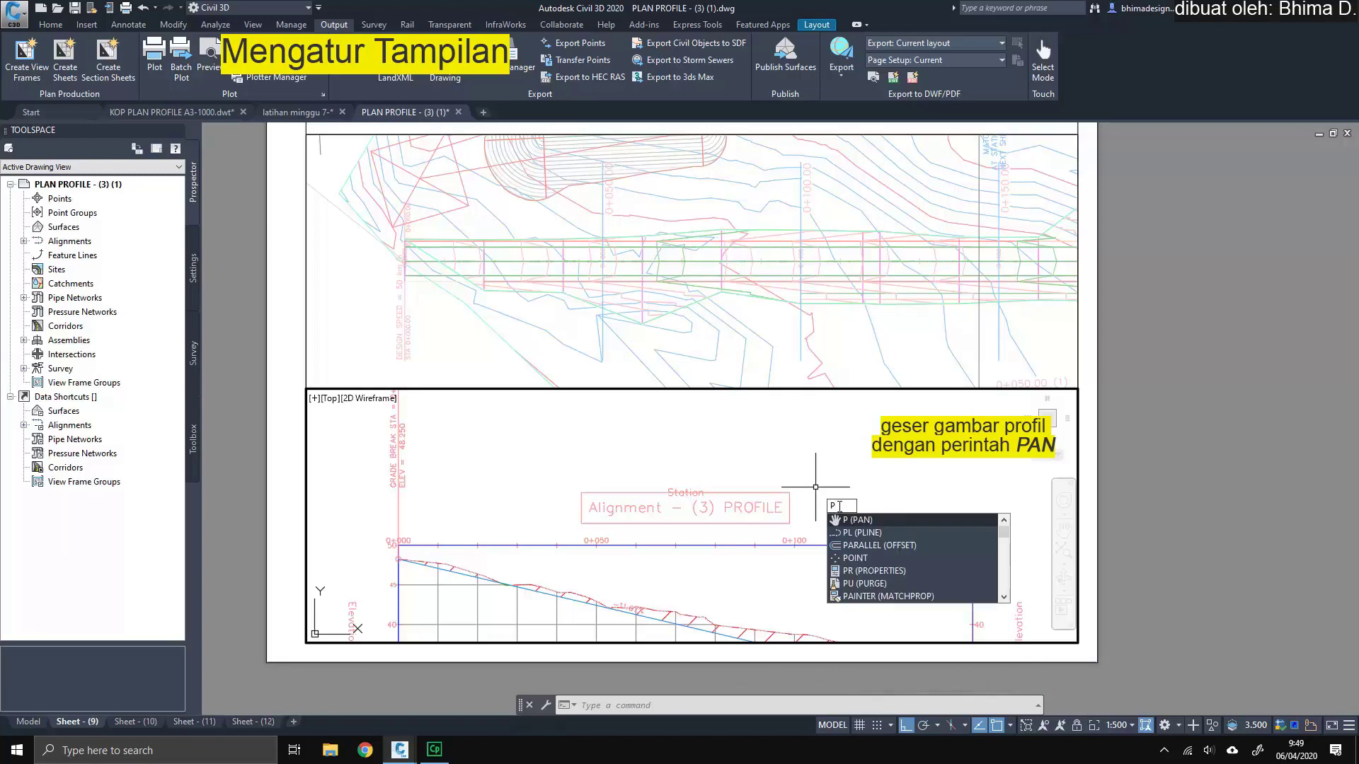
pyautogui.click(850, 527)
pyautogui.moveTo(831, 529)
pyautogui.mouseDown()
pyautogui.moveTo(822, 404)
pyautogui.moveTo(837, 389)
pyautogui.mouseUp()
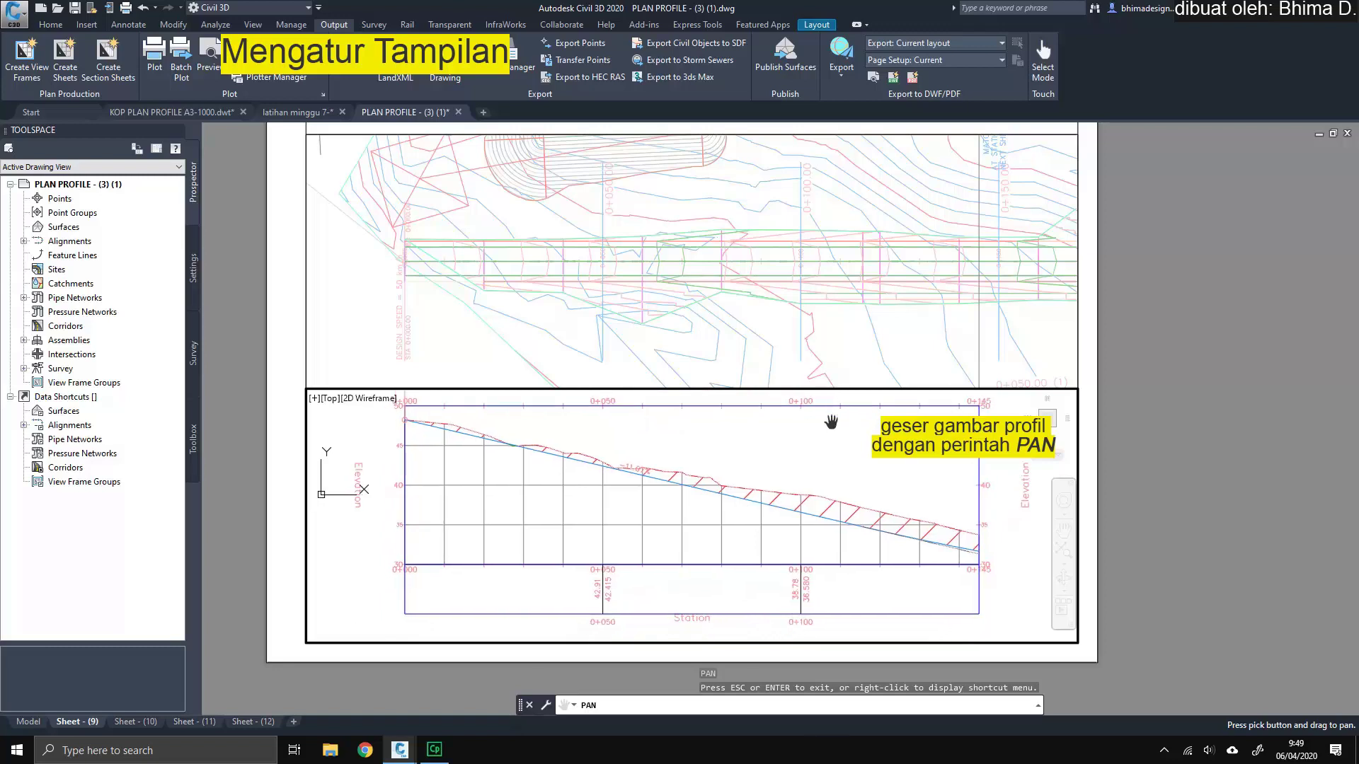
pyautogui.press('Escape')
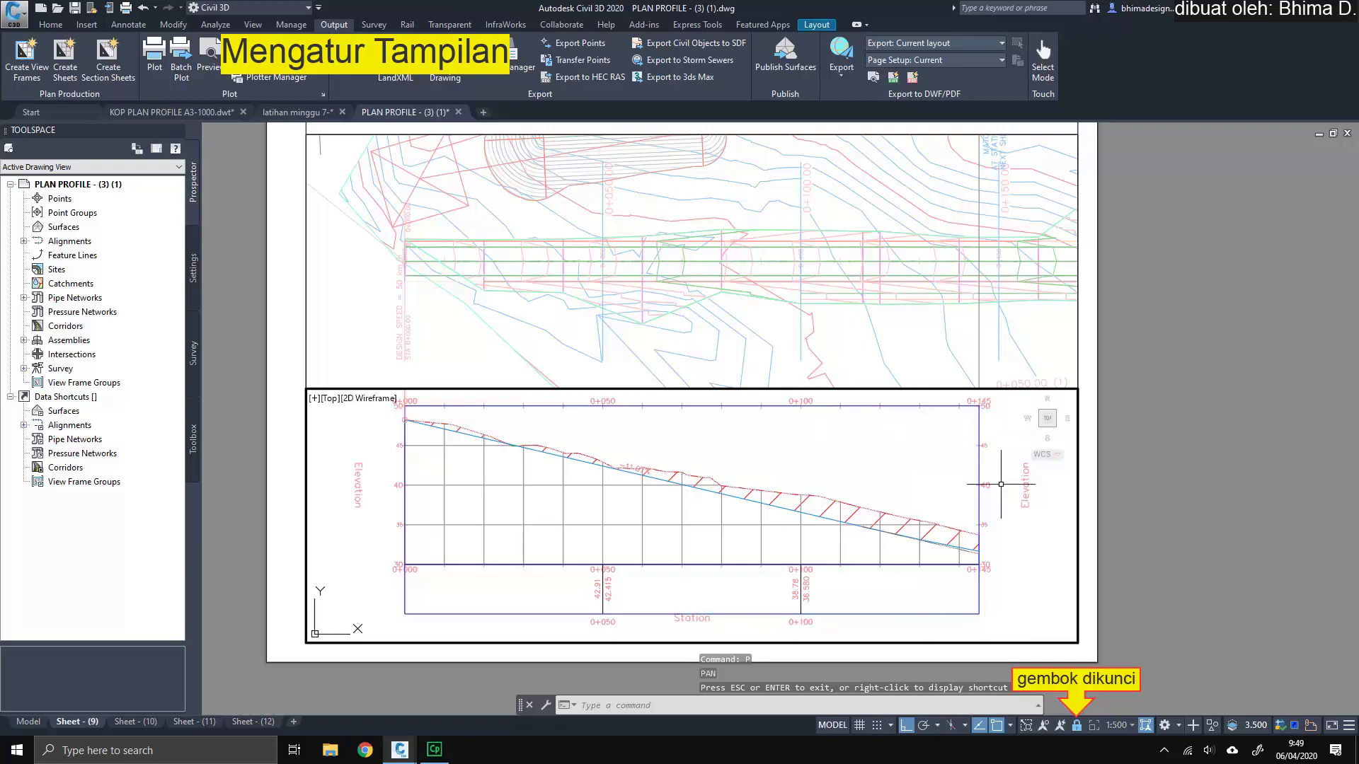
# Step: Double-click outside the viewport to return to paper space on Sheet - (9)
pyautogui.doubleClick(1094, 473)
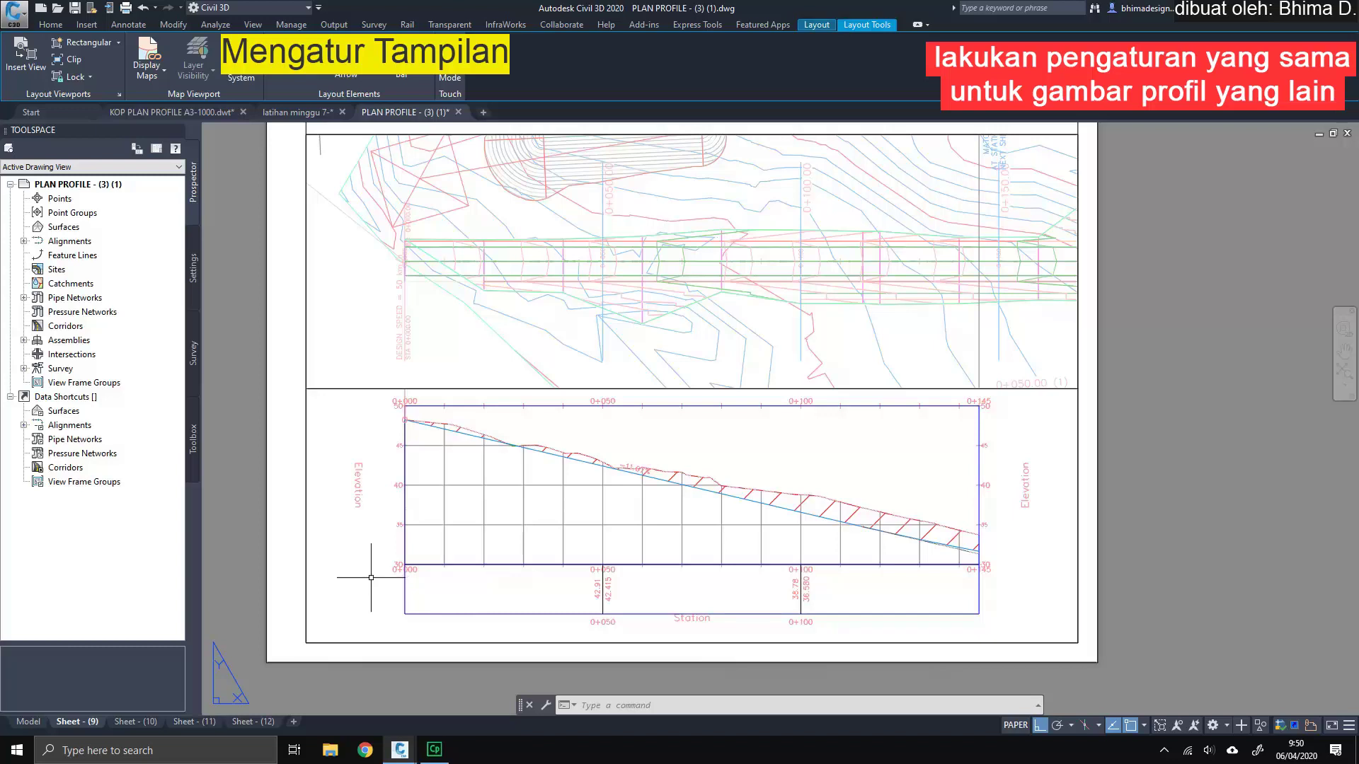
# Step: Glance at Sheet - (10), return to Model, and select the 0+150–0+250 profile view
pyautogui.click(138, 721)
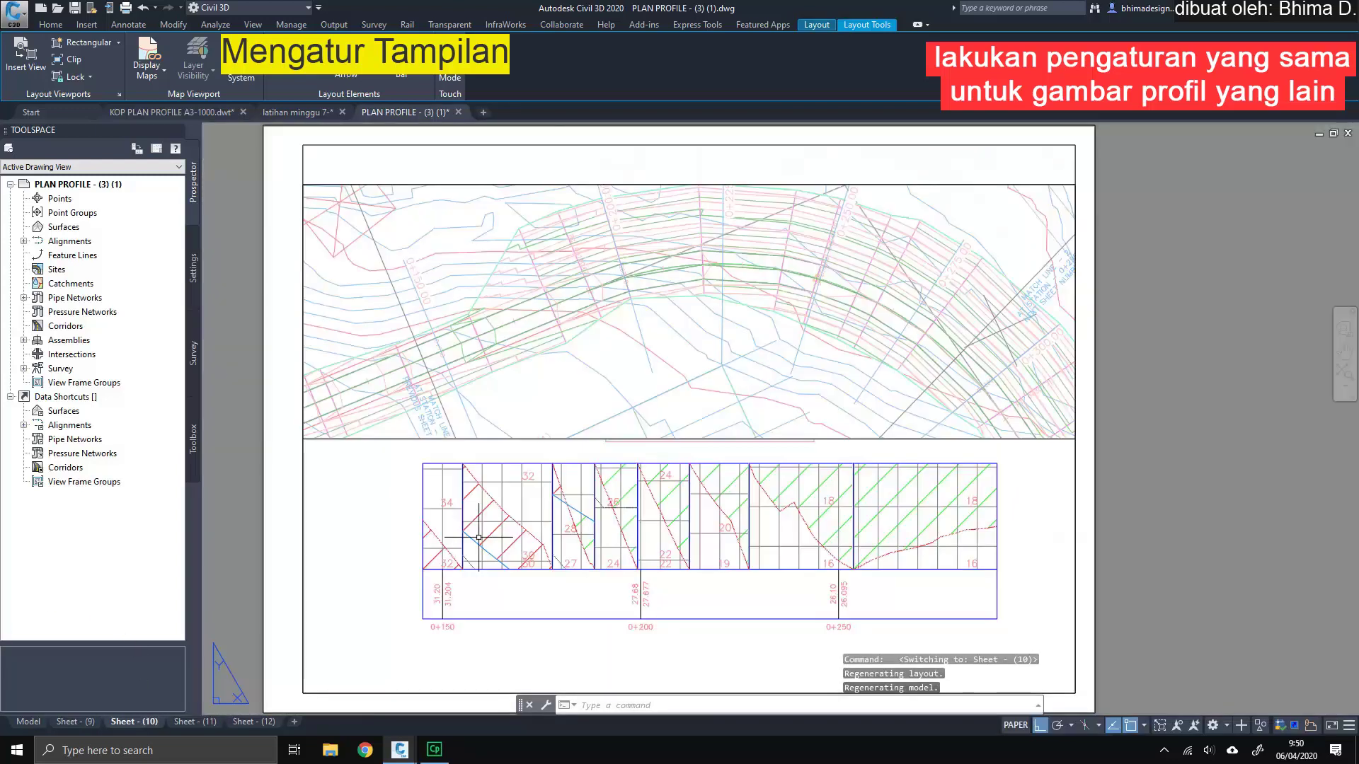
pyautogui.click(36, 724)
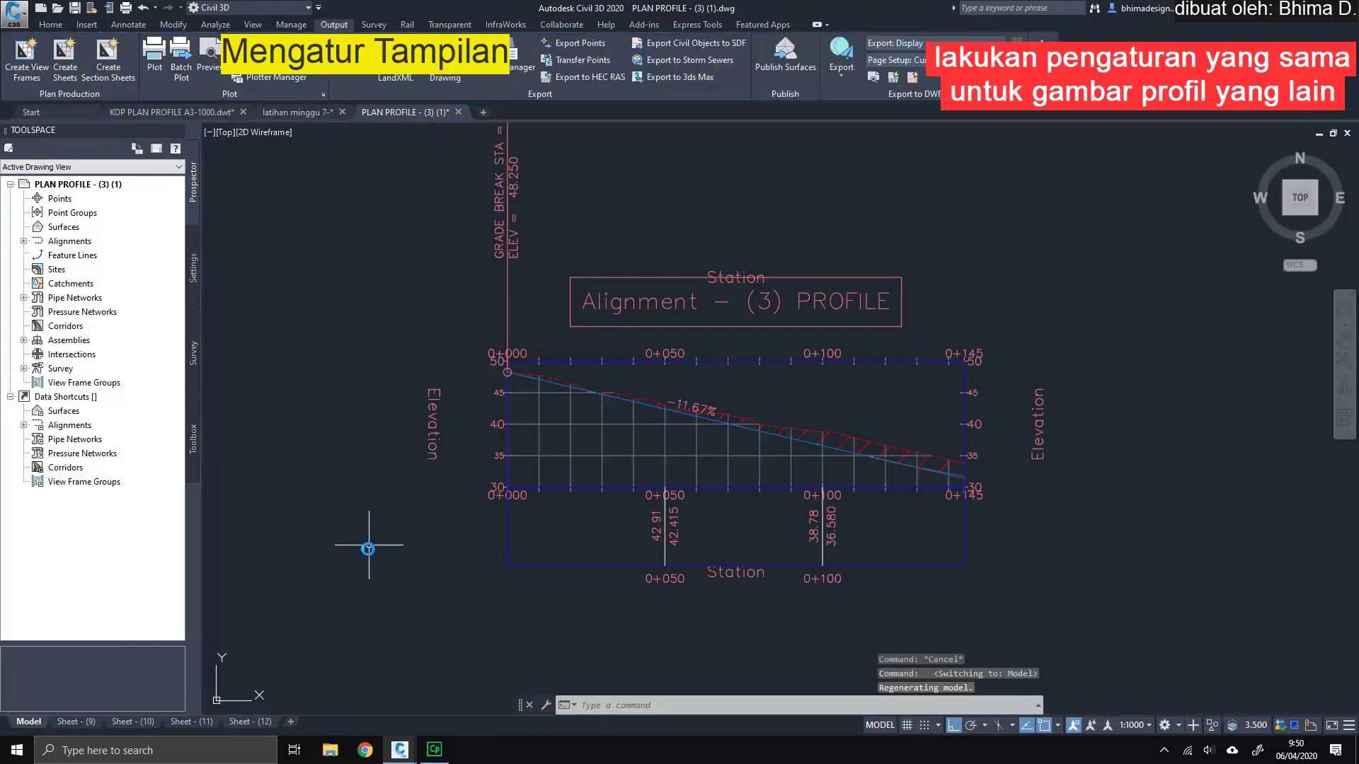
pyautogui.moveTo(864, 501); pyautogui.dragTo(455, 494, button='middle')
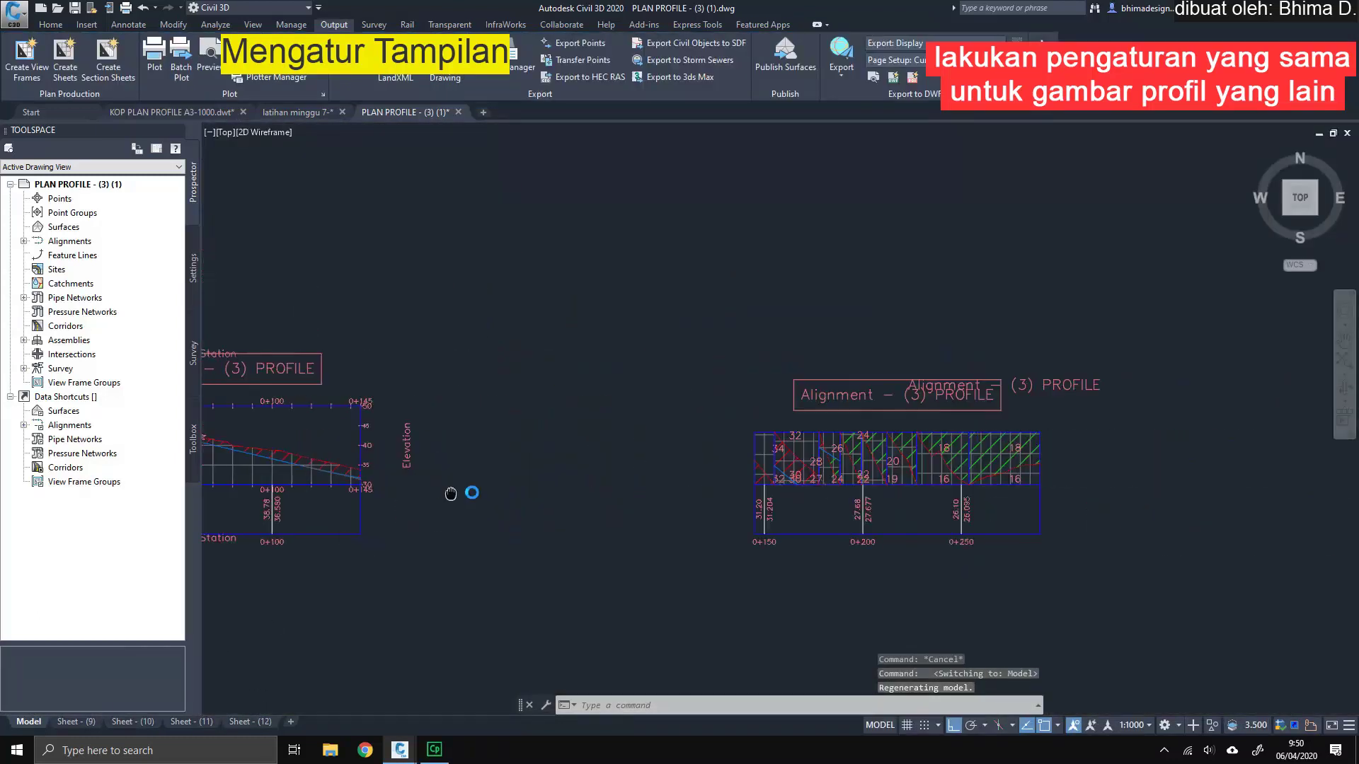
pyautogui.moveTo(931, 488); pyautogui.dragTo(816, 508, button='middle')
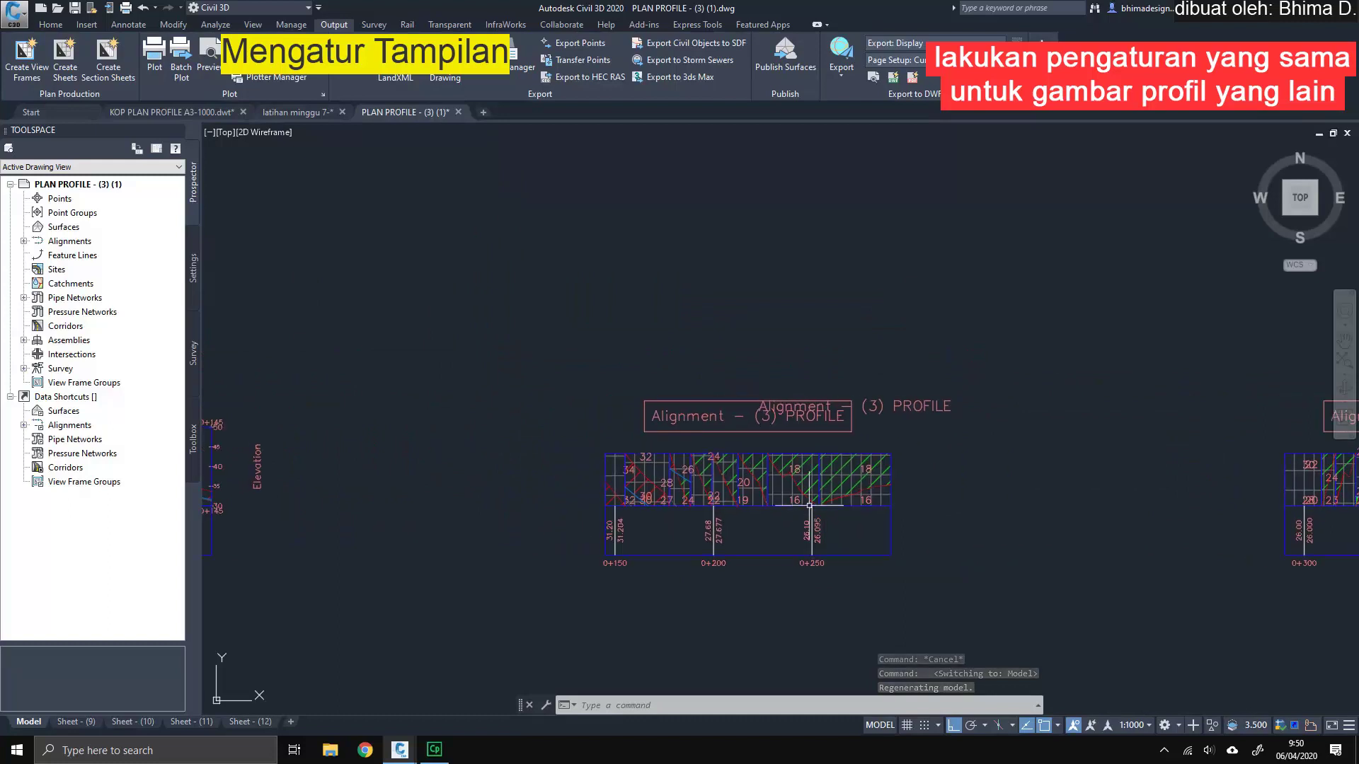
pyautogui.click(762, 509)
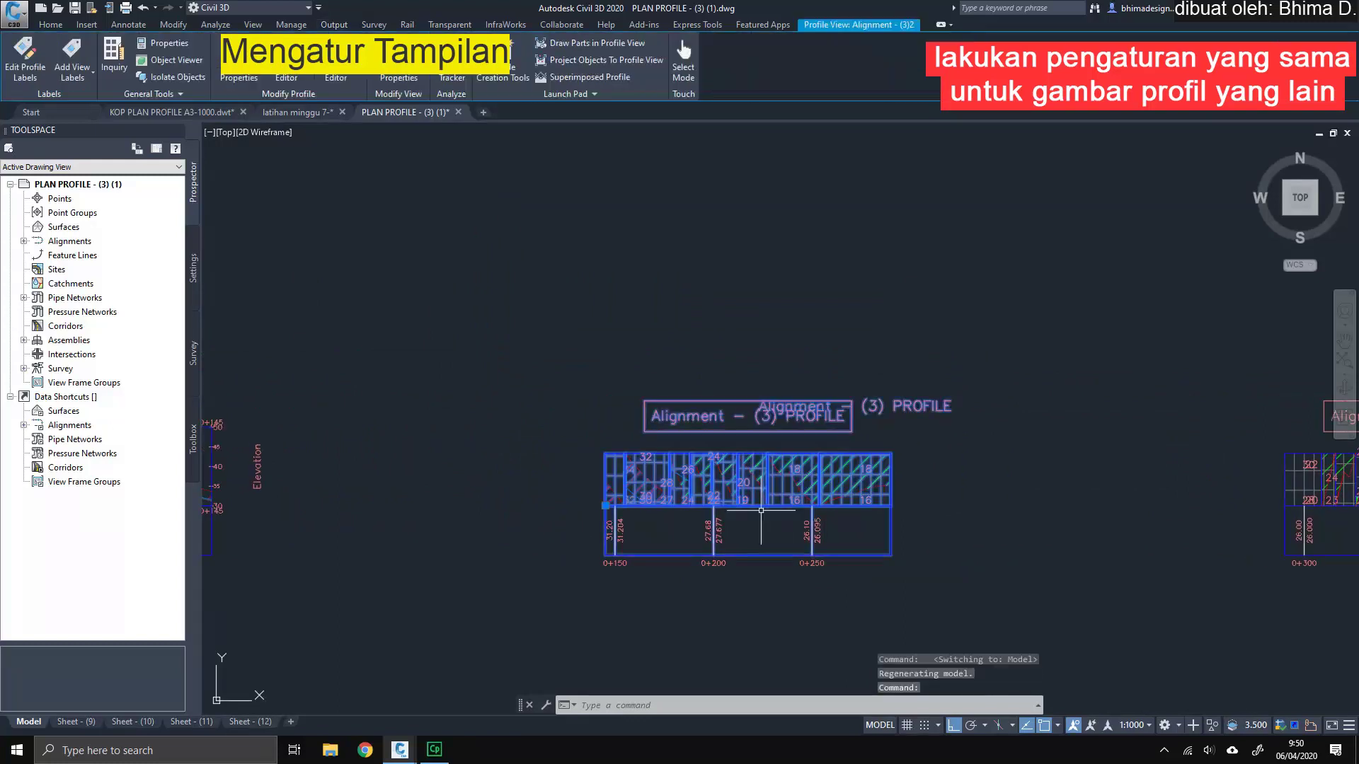
# Step: Make the second profile view unsplit with an automatic elevation height, and apply
pyautogui.rightClick(760, 510)
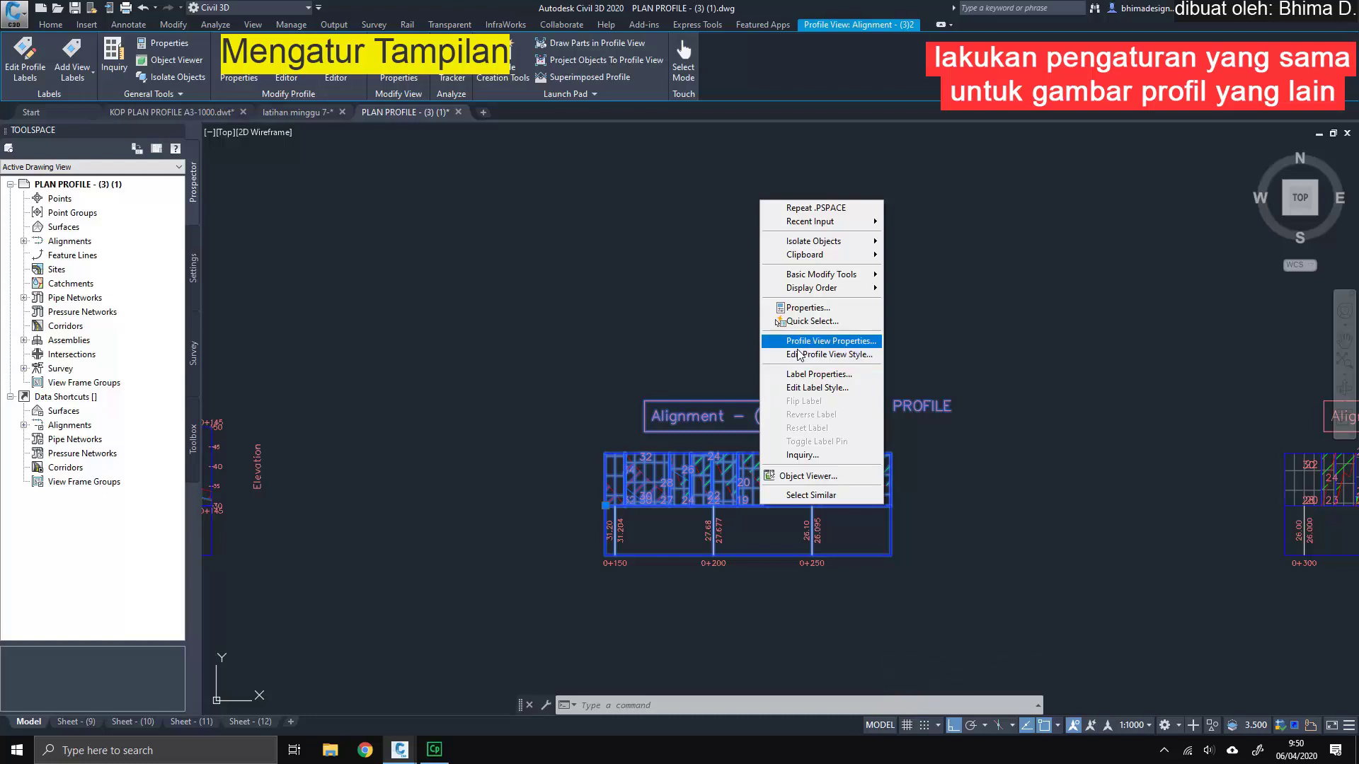
pyautogui.click(798, 347)
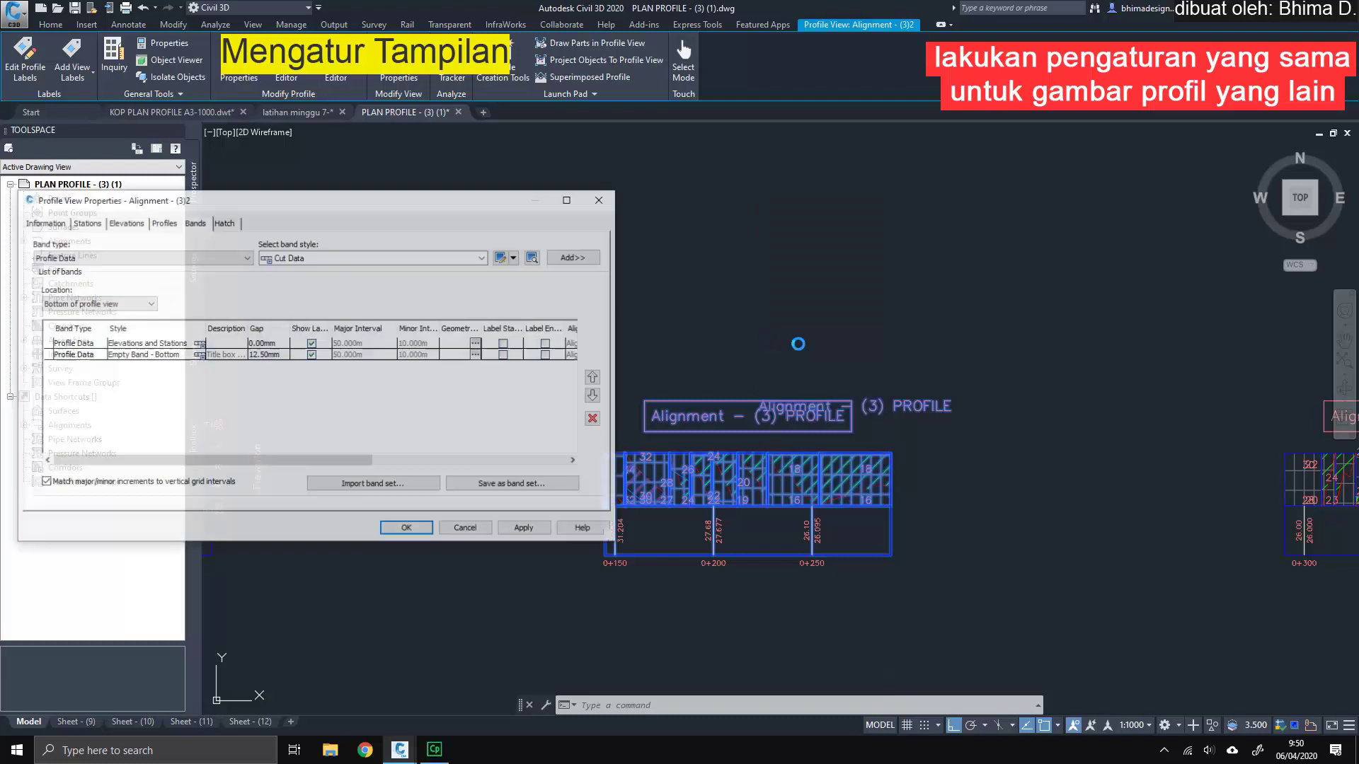
pyautogui.click(123, 223)
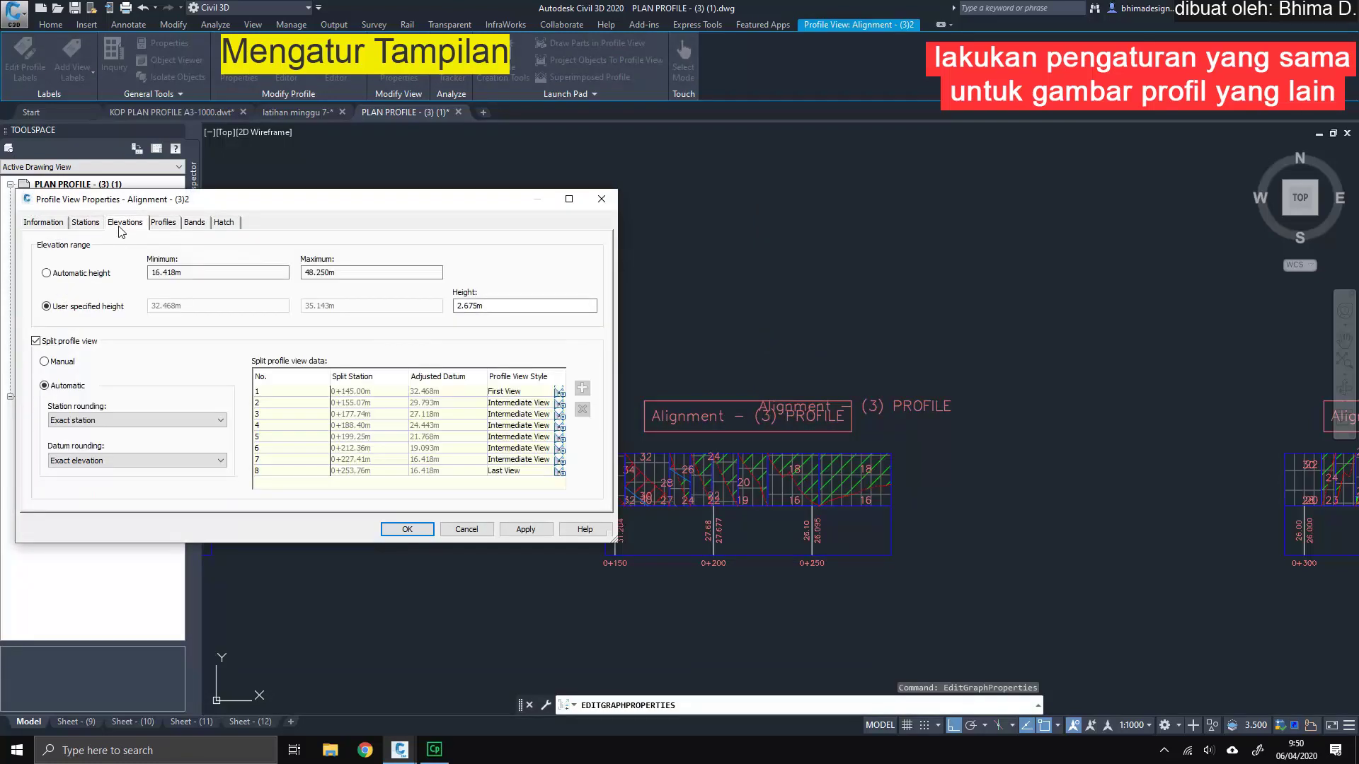
pyautogui.click(36, 341)
pyautogui.click(65, 280)
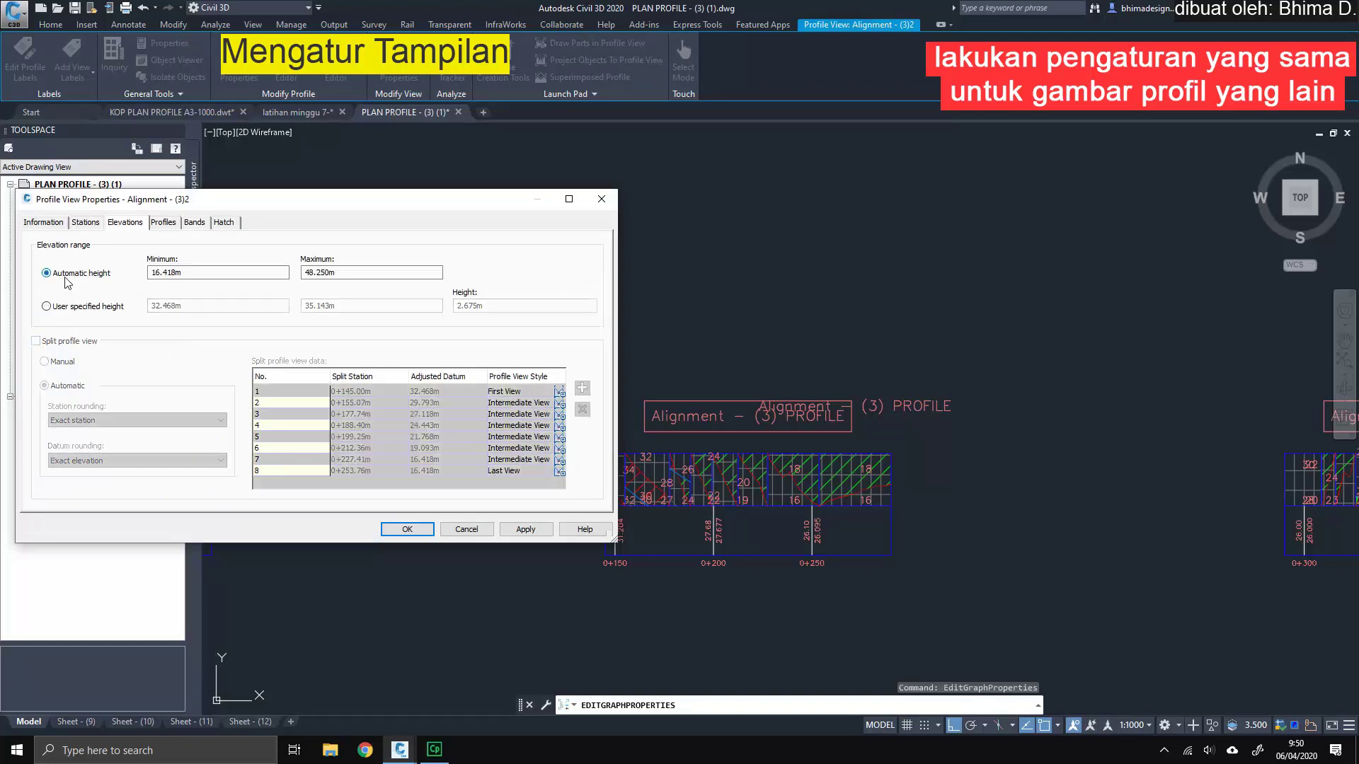
pyautogui.click(518, 540)
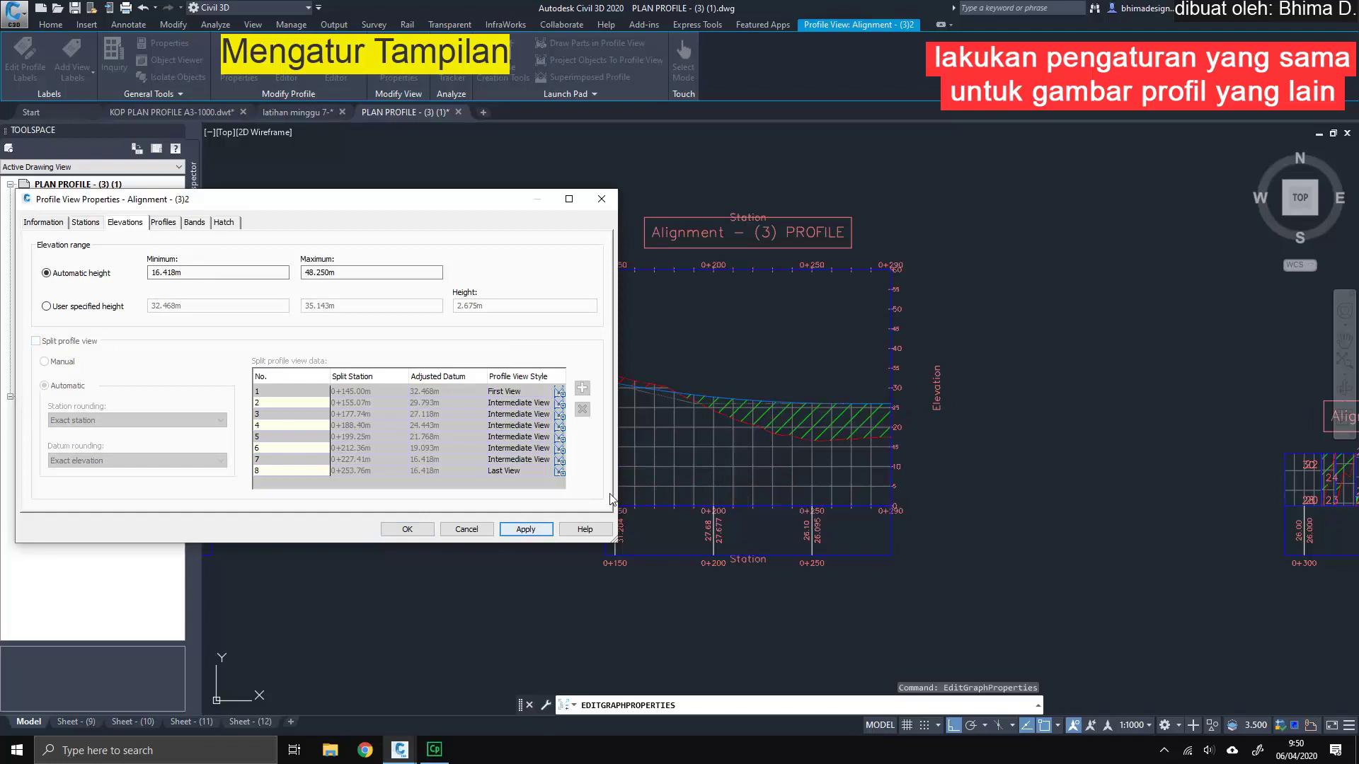
pyautogui.moveTo(464, 211); pyautogui.dragTo(446, 211)
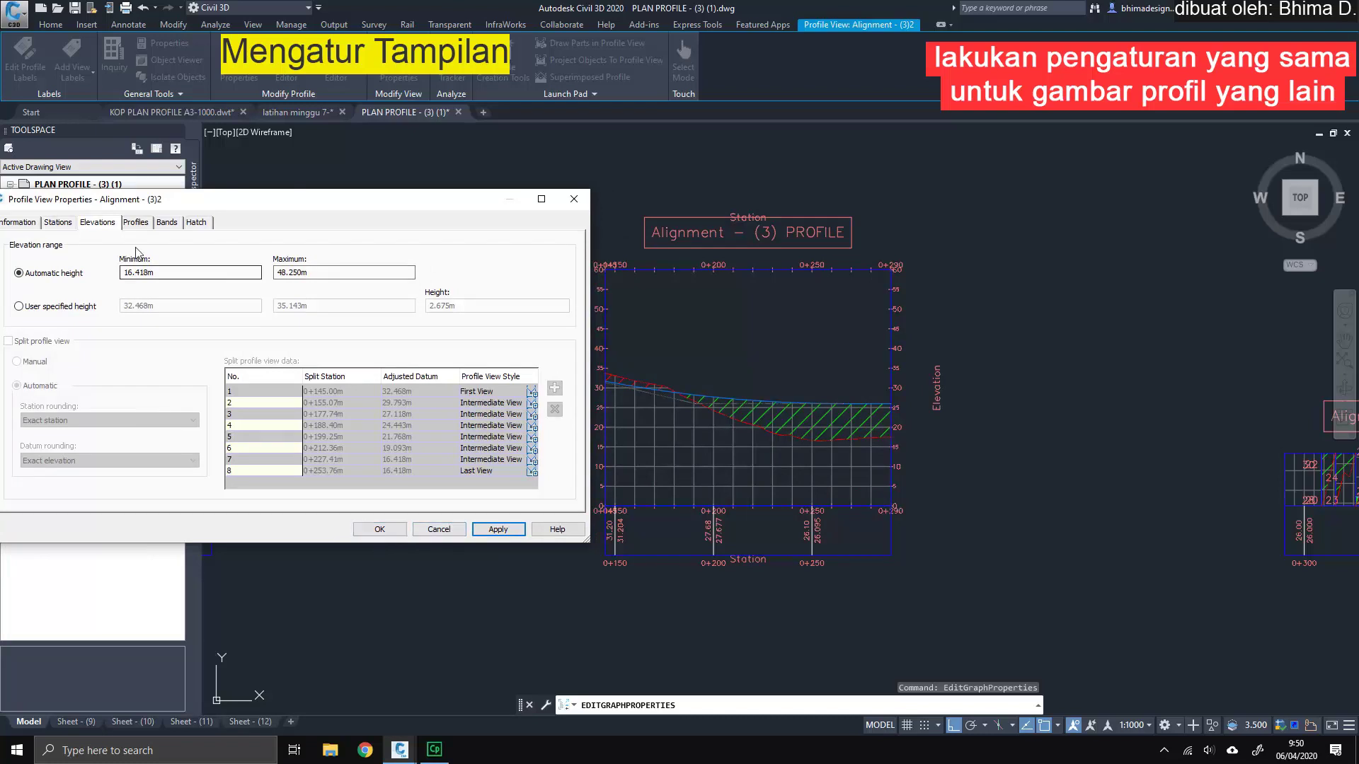
# Step: Set both bands' Profile1 to permukaan - Surface (2)
pyautogui.click(167, 223)
pyautogui.moveTo(333, 463); pyautogui.dragTo(447, 464)
pyautogui.click(418, 346)
pyautogui.click(420, 344)
pyautogui.click(425, 361)
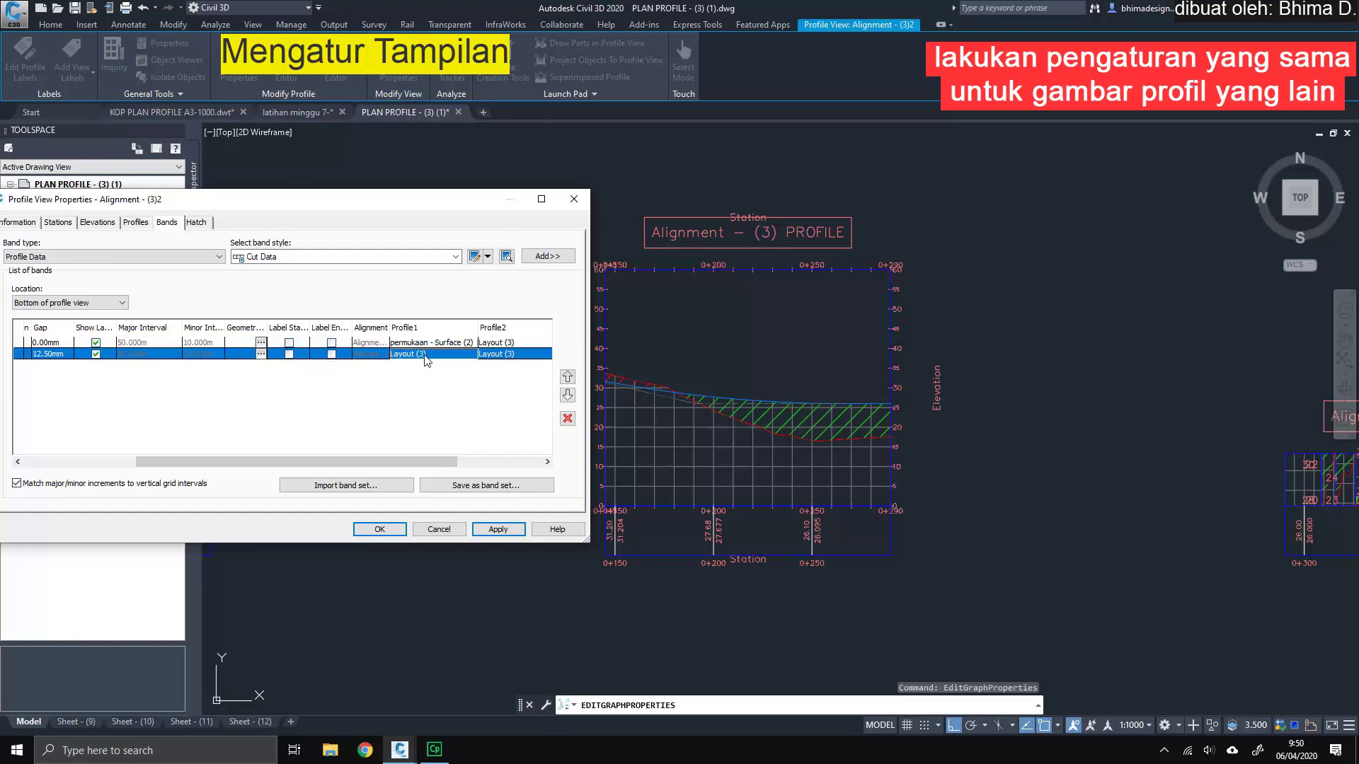
pyautogui.click(426, 359)
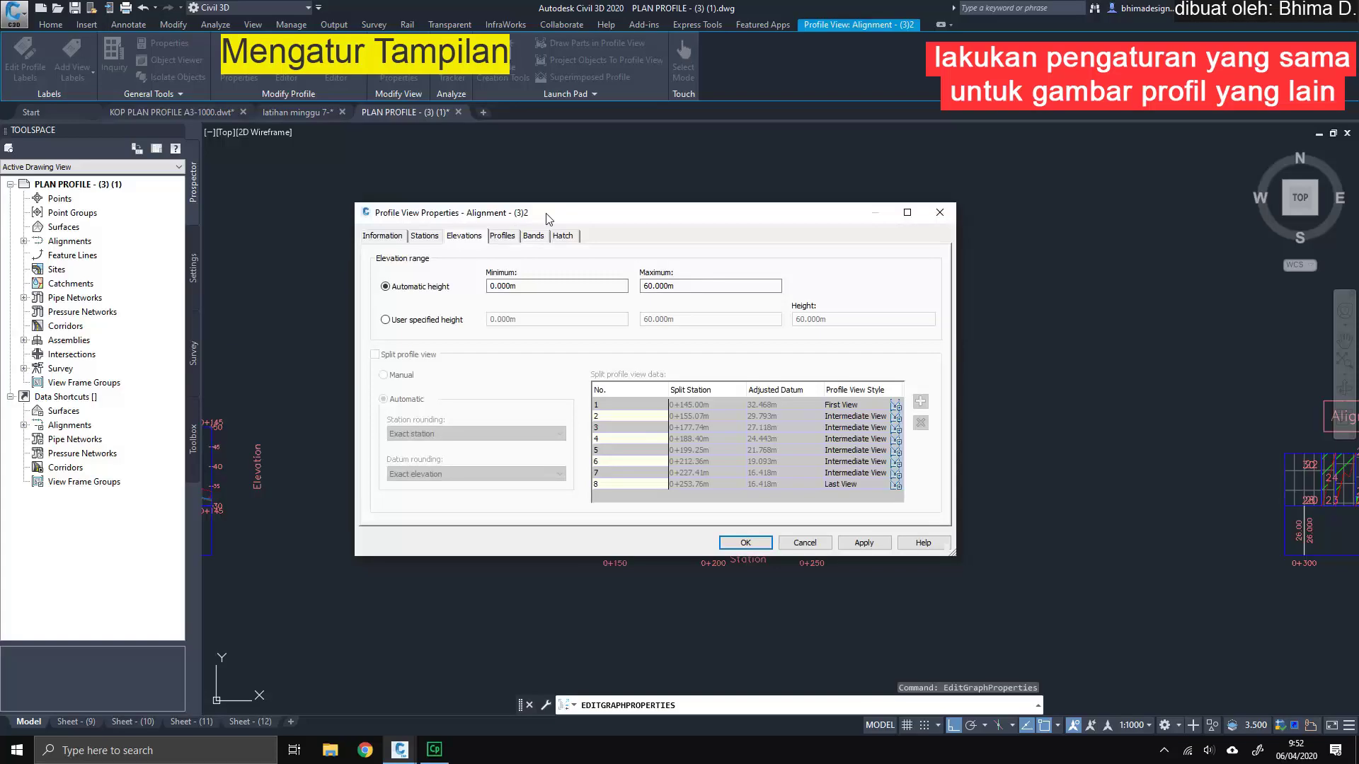
# Step: Give the profile view a user-specified elevation range of 15 m to 35 m, applied and accepted
pyautogui.moveTo(546, 218); pyautogui.dragTo(157, 224)
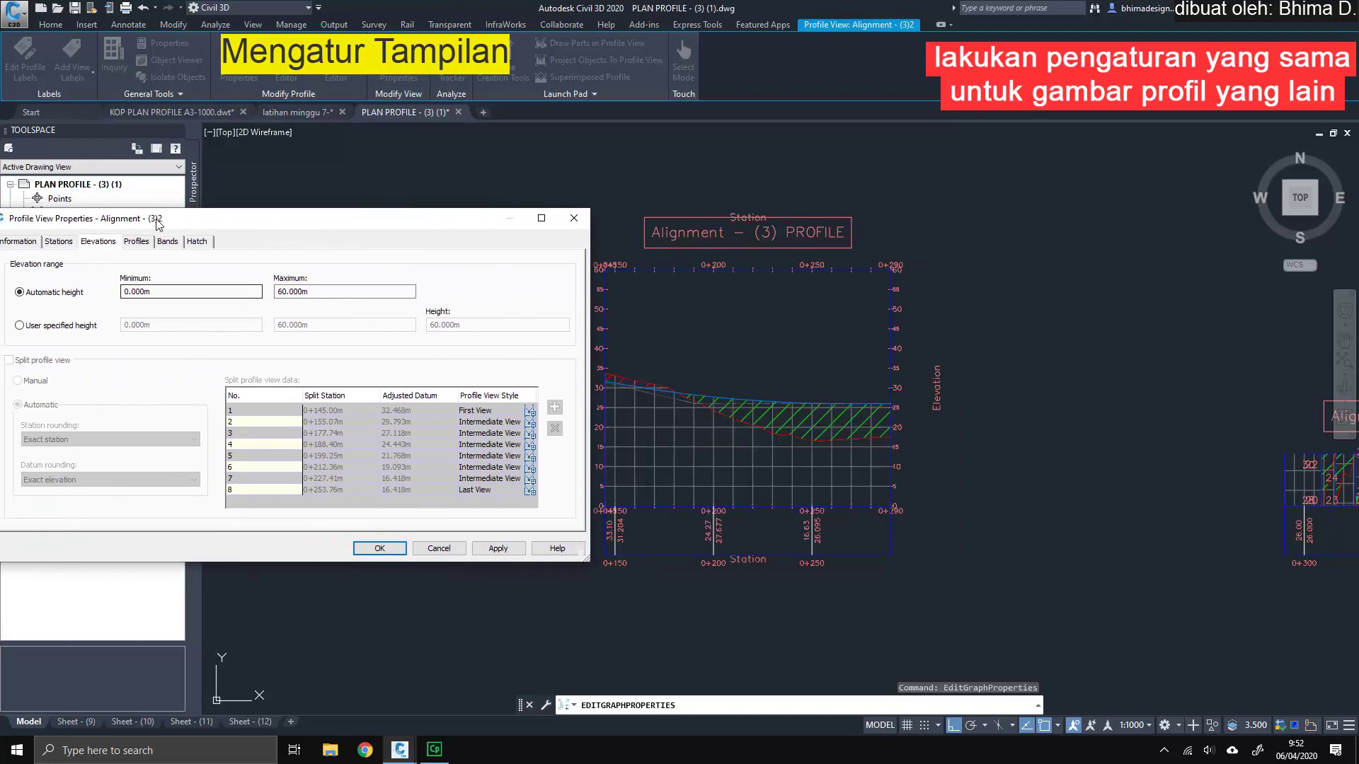
pyautogui.click(60, 329)
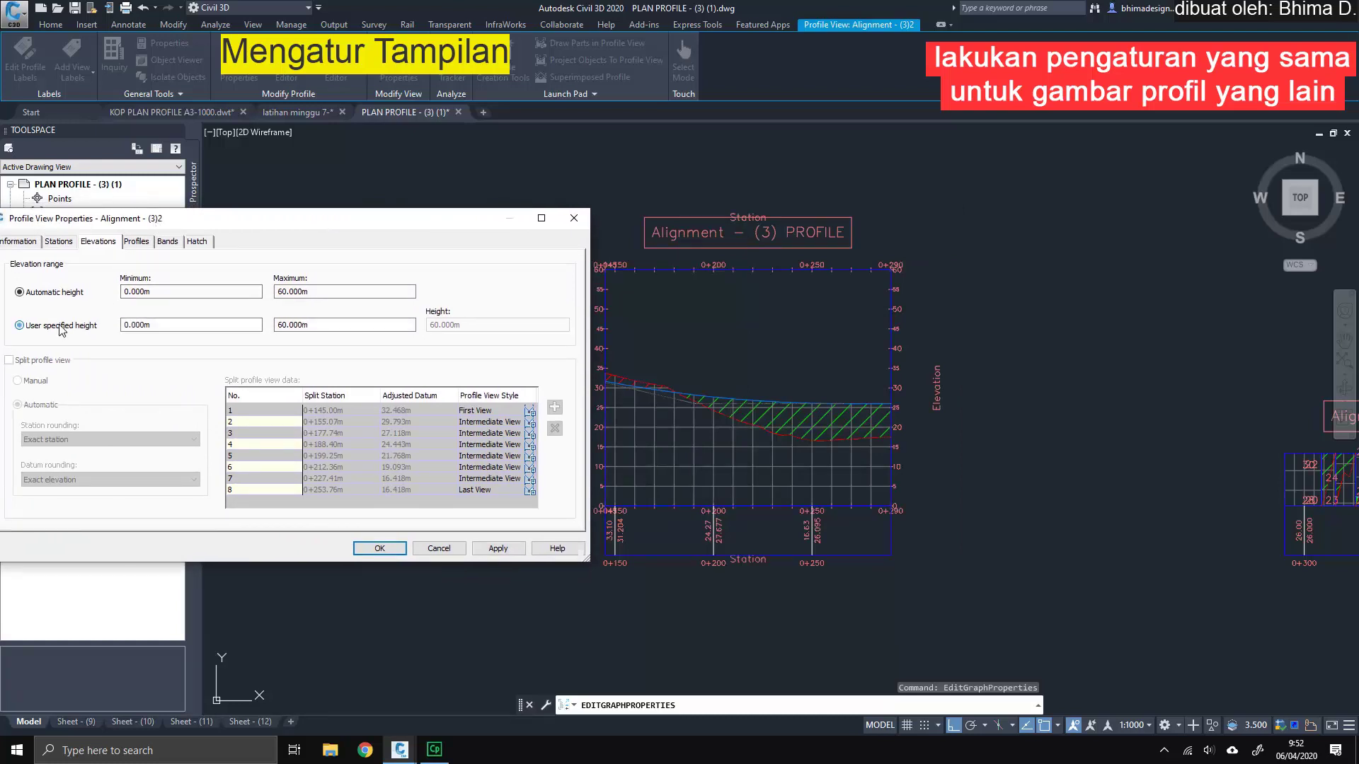
pyautogui.moveTo(202, 326); pyautogui.dragTo(110, 326)
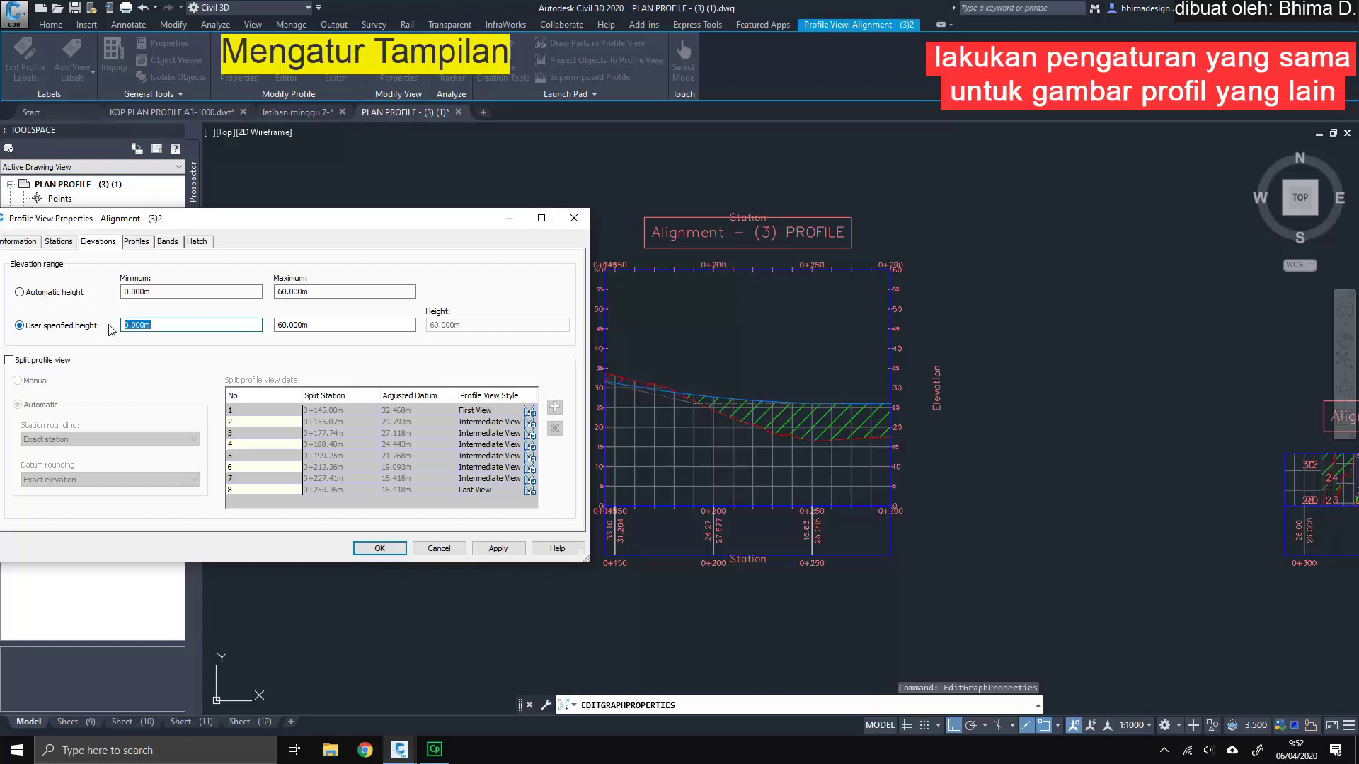
pyautogui.write('15')
pyautogui.press('Tab')
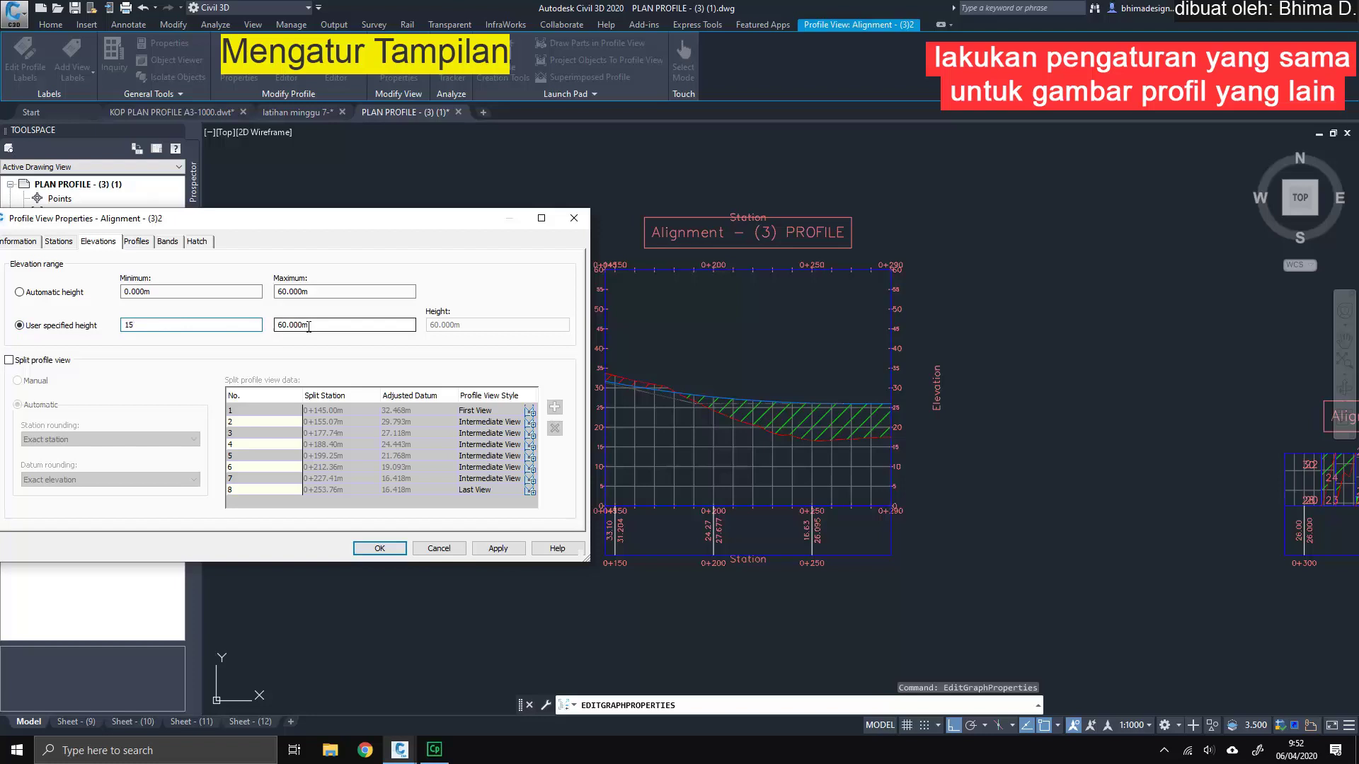
pyautogui.write('35')
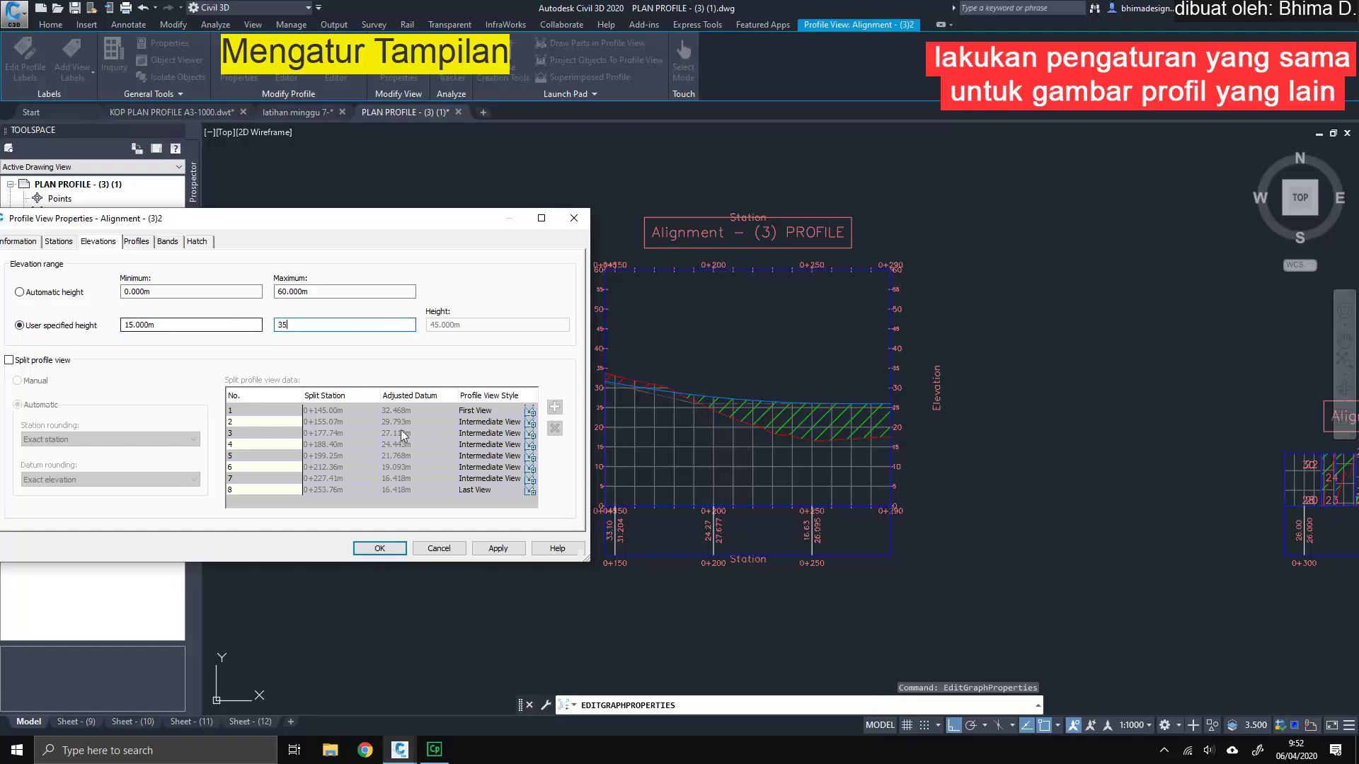
pyautogui.click(497, 549)
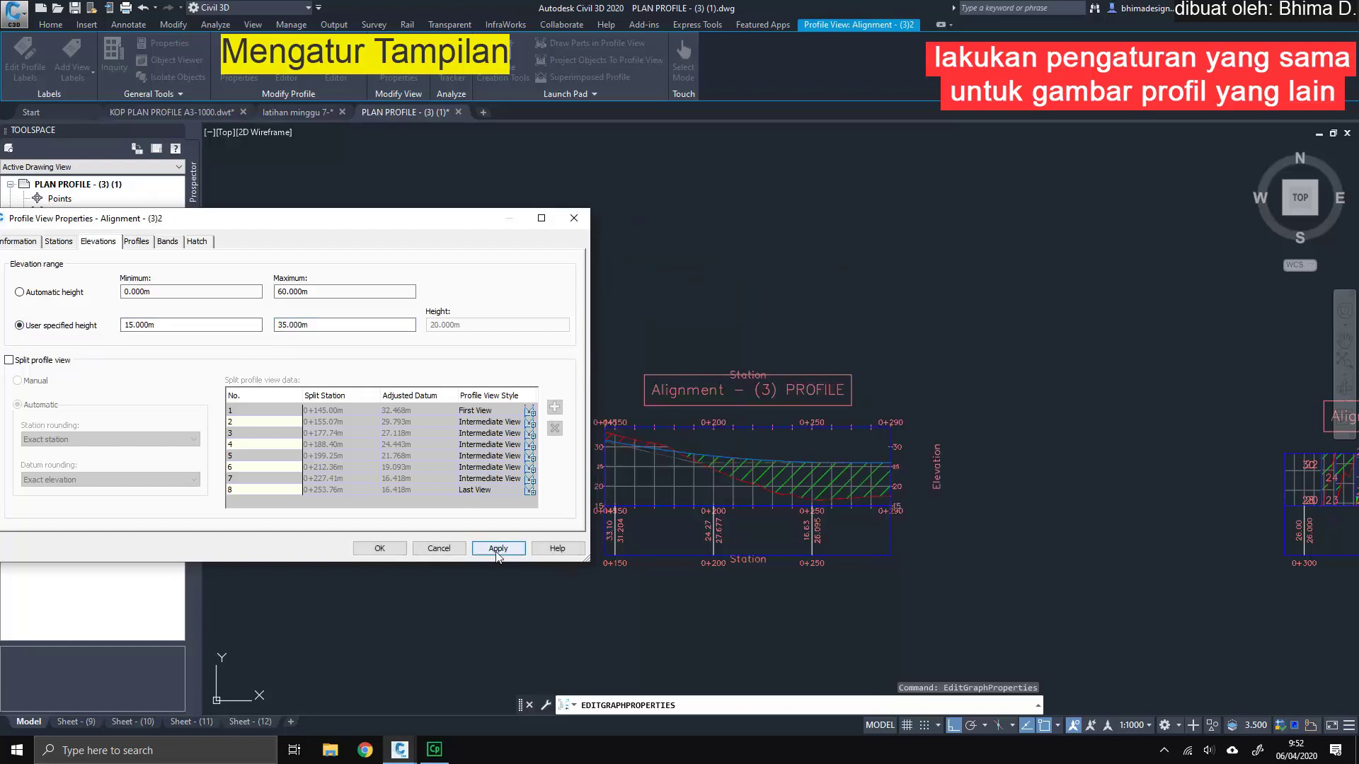
pyautogui.click(380, 549)
# Step: Pan to the 0+300–0+400 Alignment (3) profile view and open its Profile View Properties
pyautogui.moveTo(840, 525); pyautogui.dragTo(383, 506, button='middle')
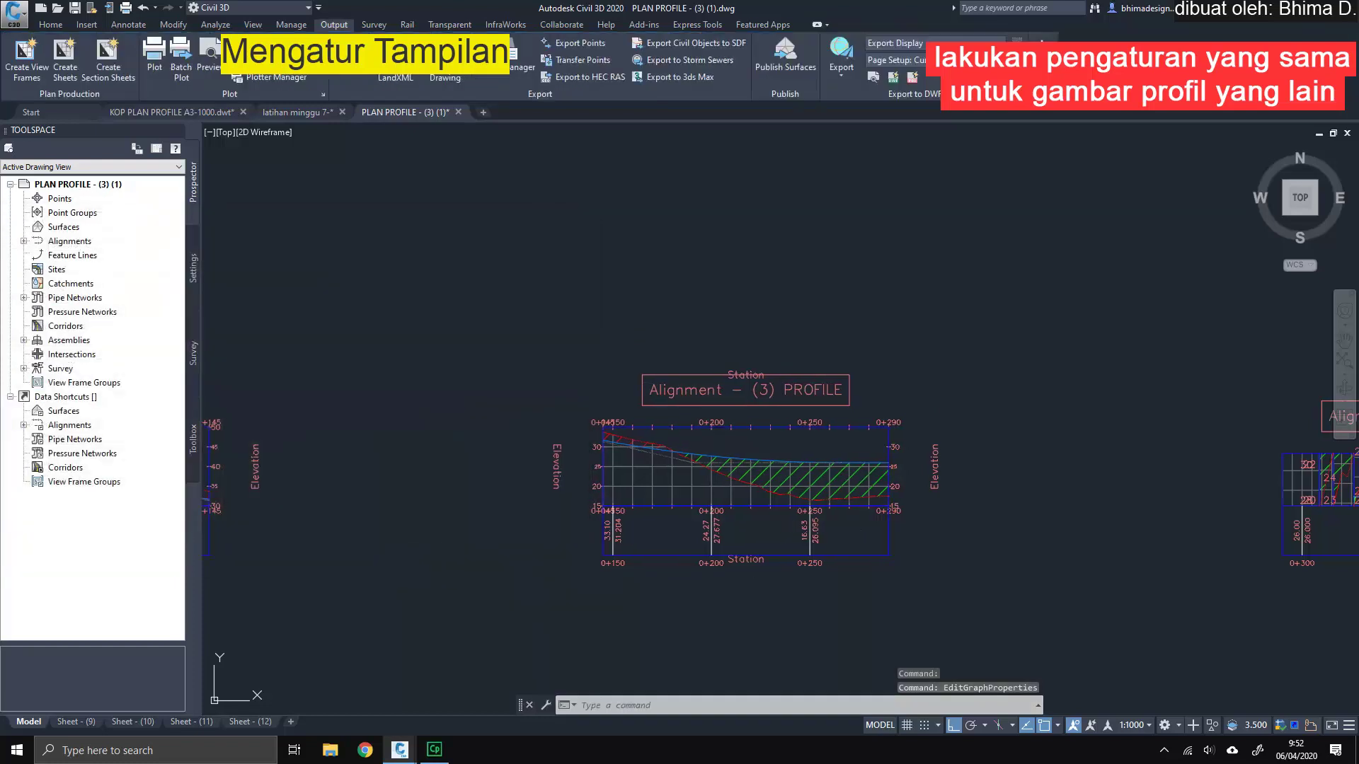
pyautogui.moveTo(854, 493); pyautogui.dragTo(825, 485, button='middle')
pyautogui.moveTo(908, 451); pyautogui.dragTo(710, 448, button='middle')
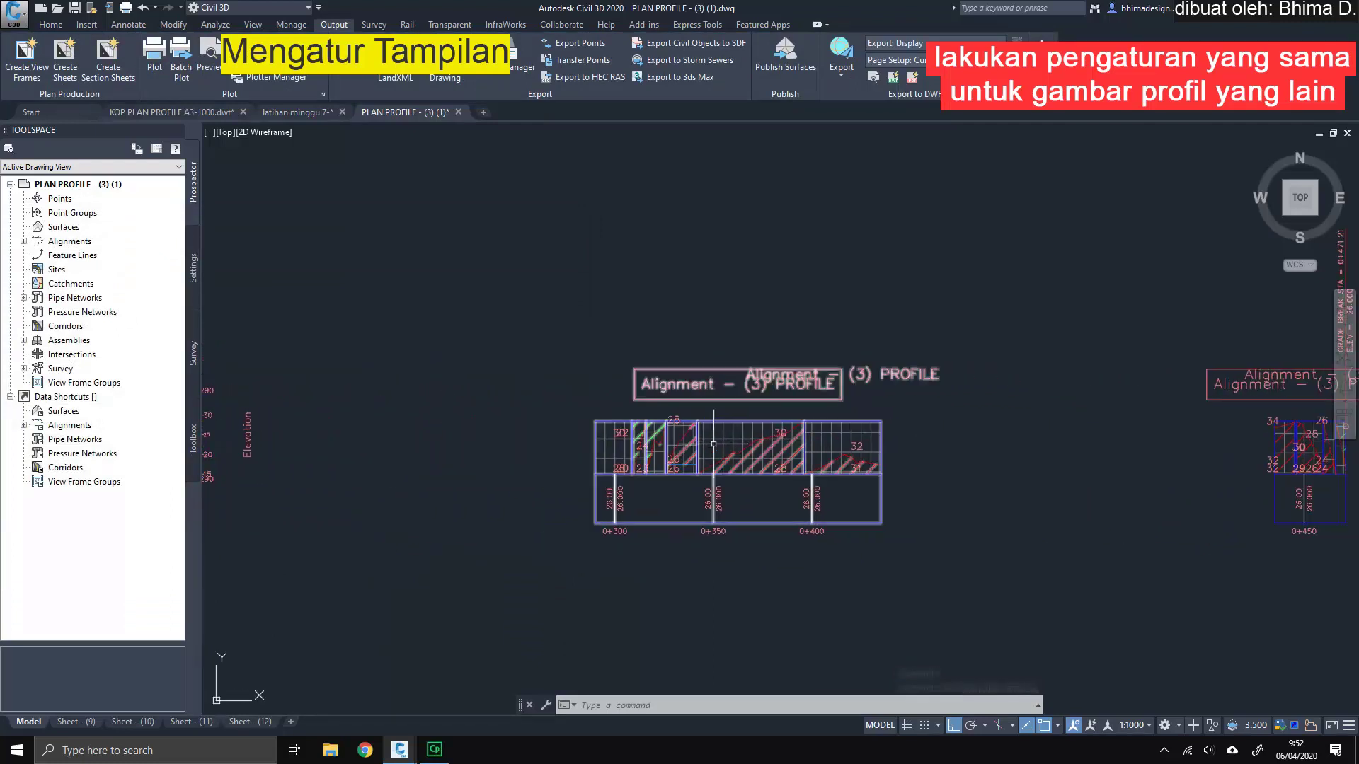
pyautogui.moveTo(710, 448); pyautogui.dragTo(747, 418, button='middle')
pyautogui.click(747, 418)
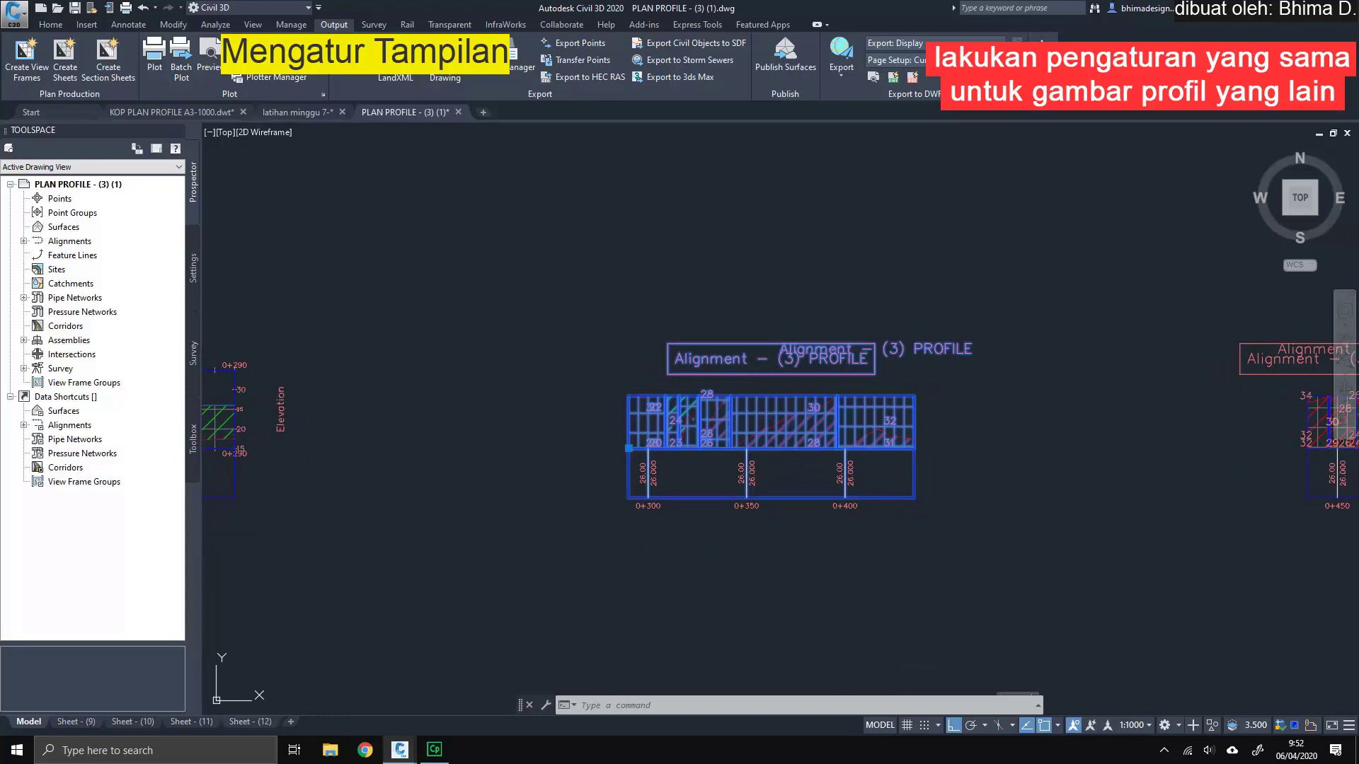
pyautogui.rightClick(749, 425)
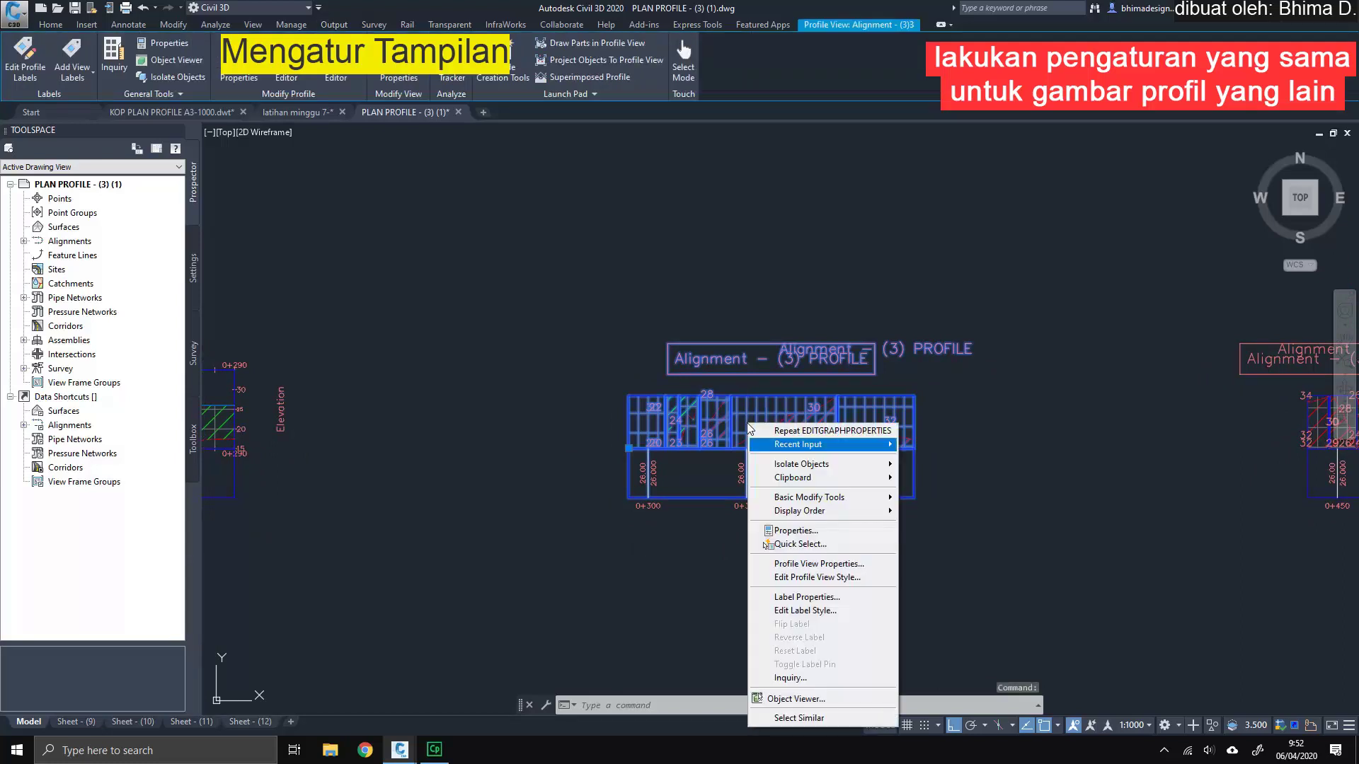
pyautogui.click(790, 564)
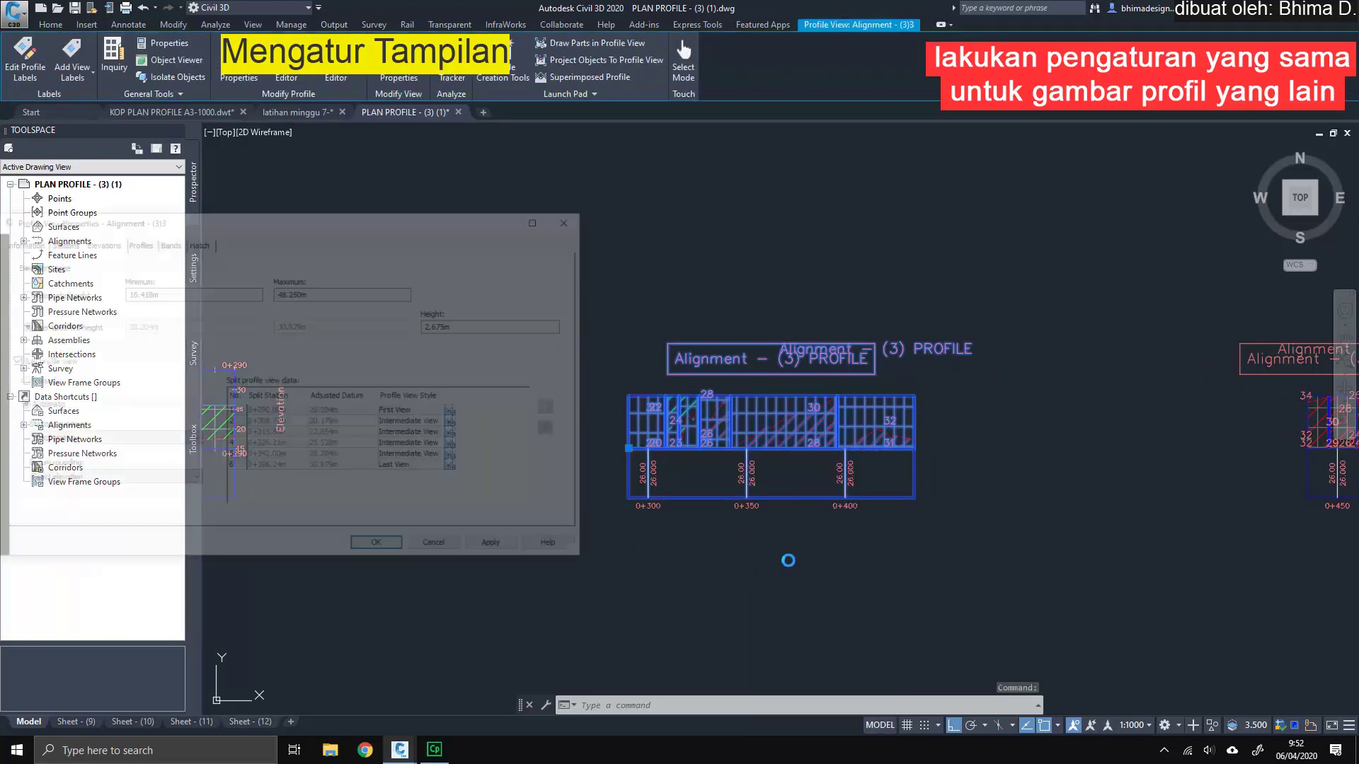
pyautogui.moveTo(610, 216); pyautogui.dragTo(230, 218)
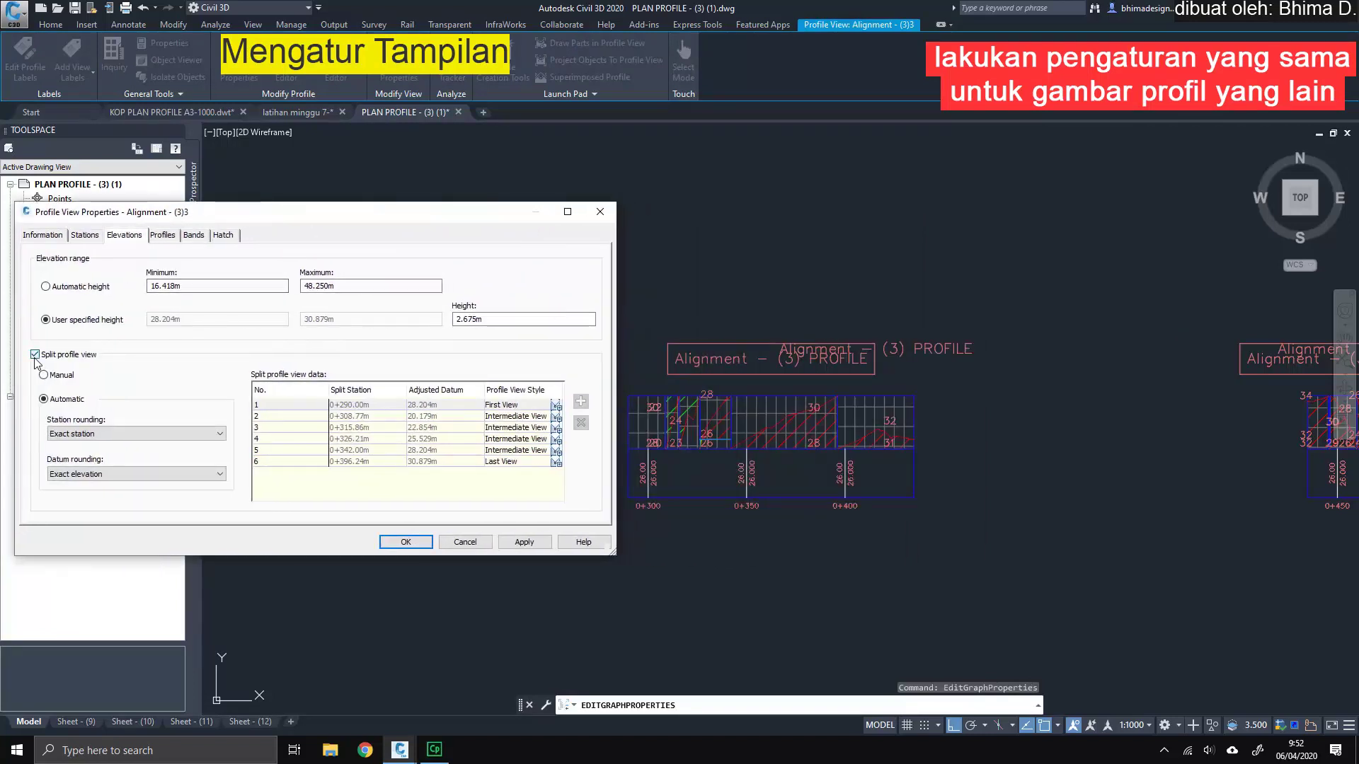
# Step: Turn off split profile view with automatic elevation height, and apply
pyautogui.click(35, 356)
pyautogui.click(46, 286)
pyautogui.click(509, 542)
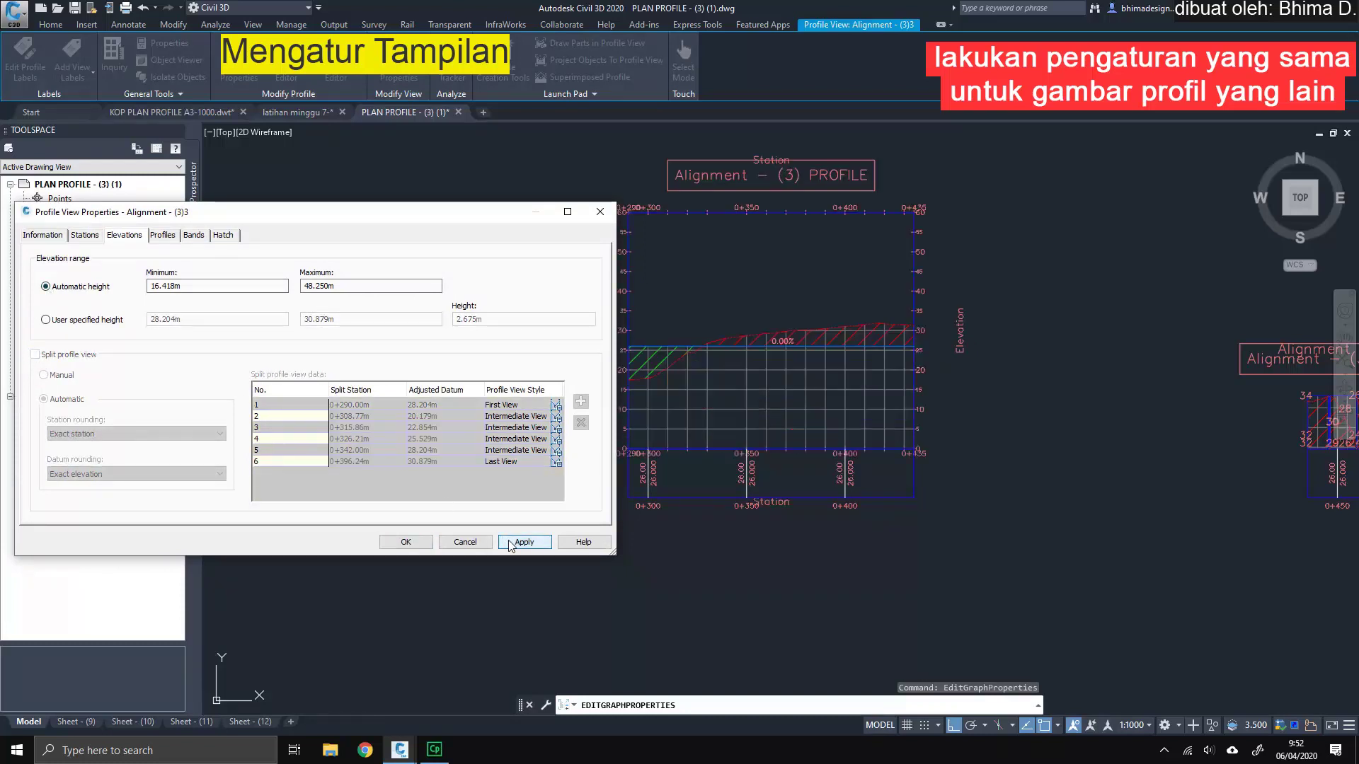
# Step: Set Profile1 of both bands to permukaan - Surface (2)
pyautogui.click(192, 236)
pyautogui.moveTo(332, 475); pyautogui.dragTo(454, 474)
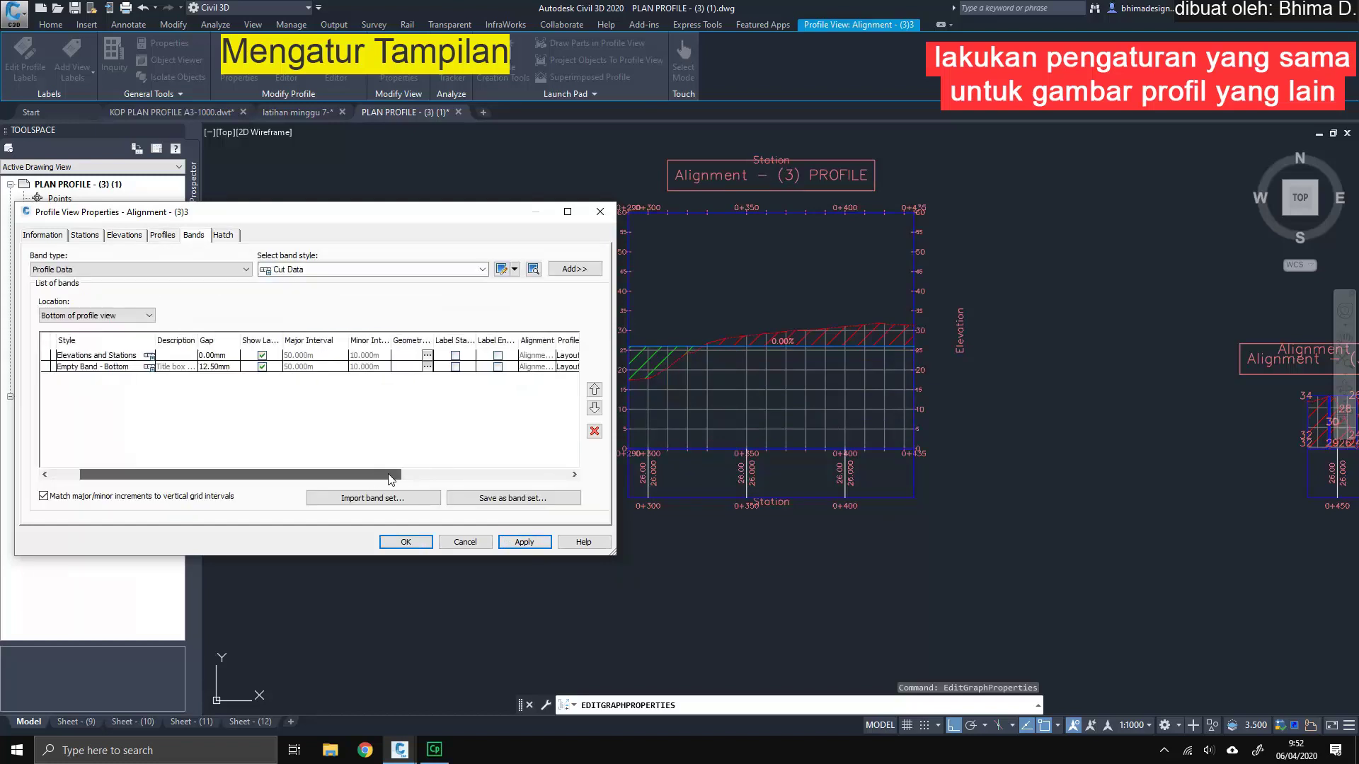
pyautogui.click(457, 356)
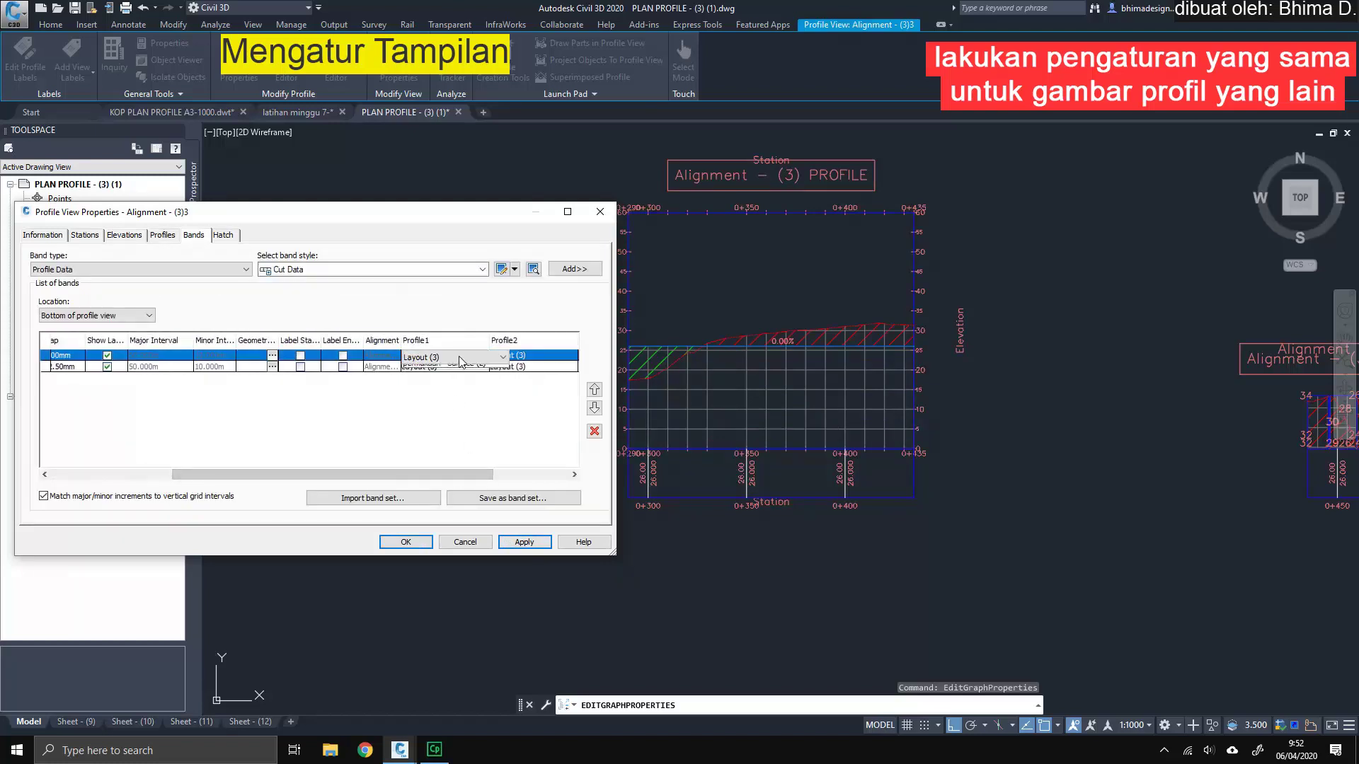
pyautogui.click(461, 358)
pyautogui.click(460, 380)
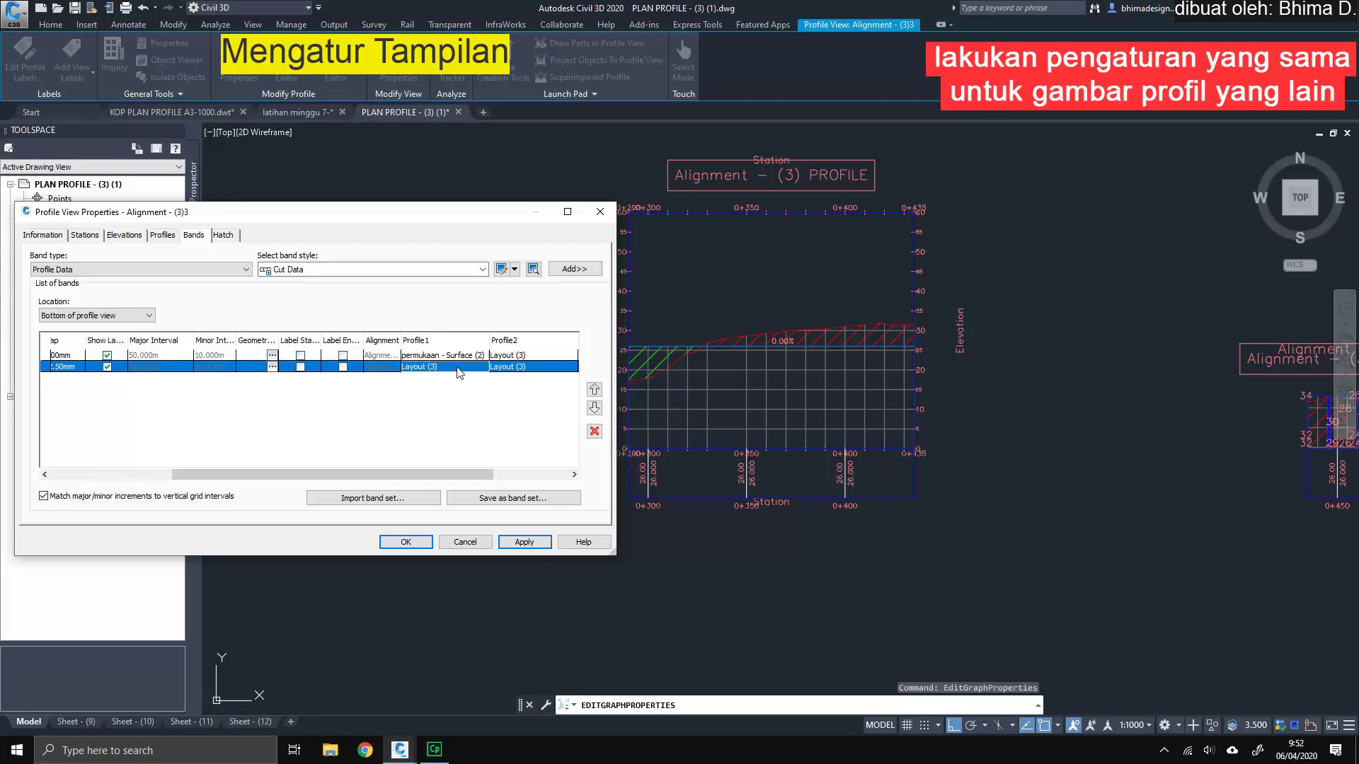
pyautogui.click(465, 366)
pyautogui.click(456, 379)
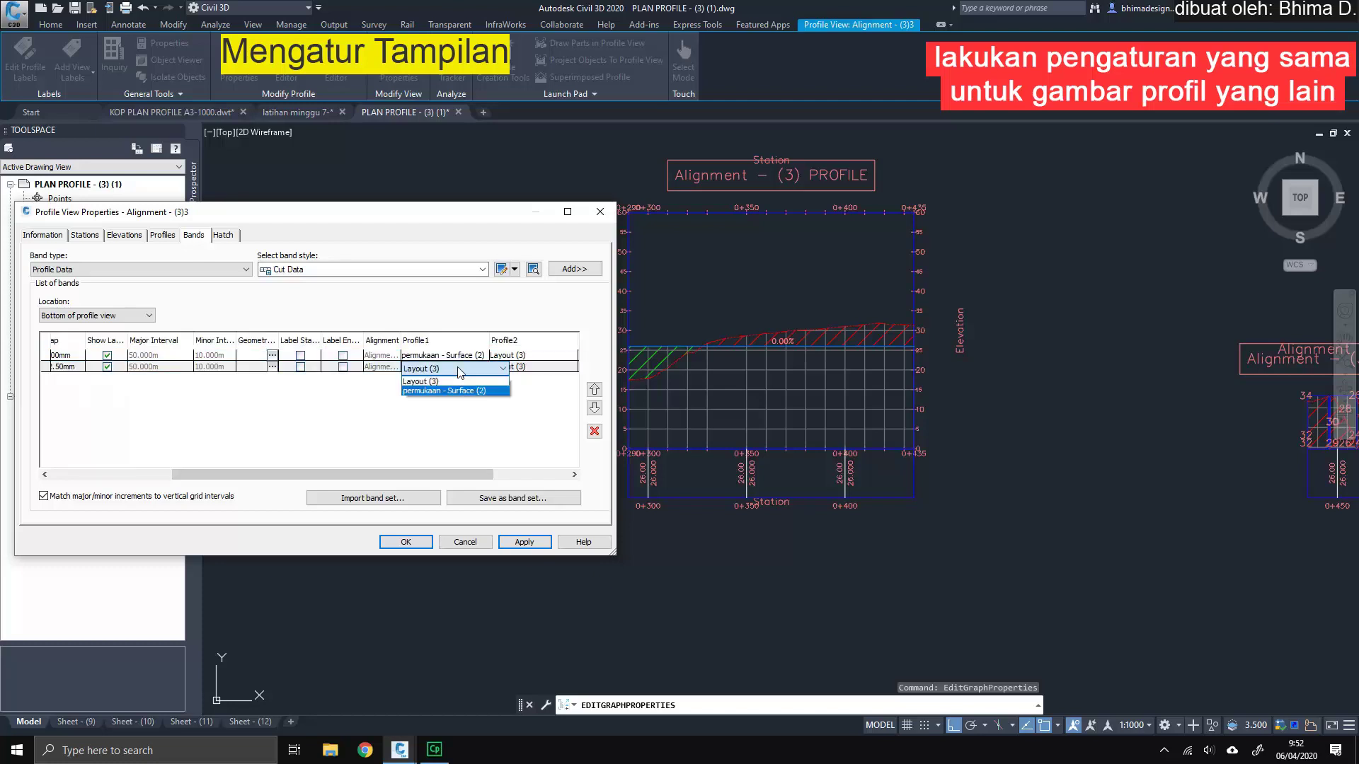
# Step: Set a user-specified elevation range of 15 m to 35 m, apply and close the properties
pyautogui.click(126, 239)
pyautogui.moveTo(191, 213); pyautogui.dragTo(182, 212)
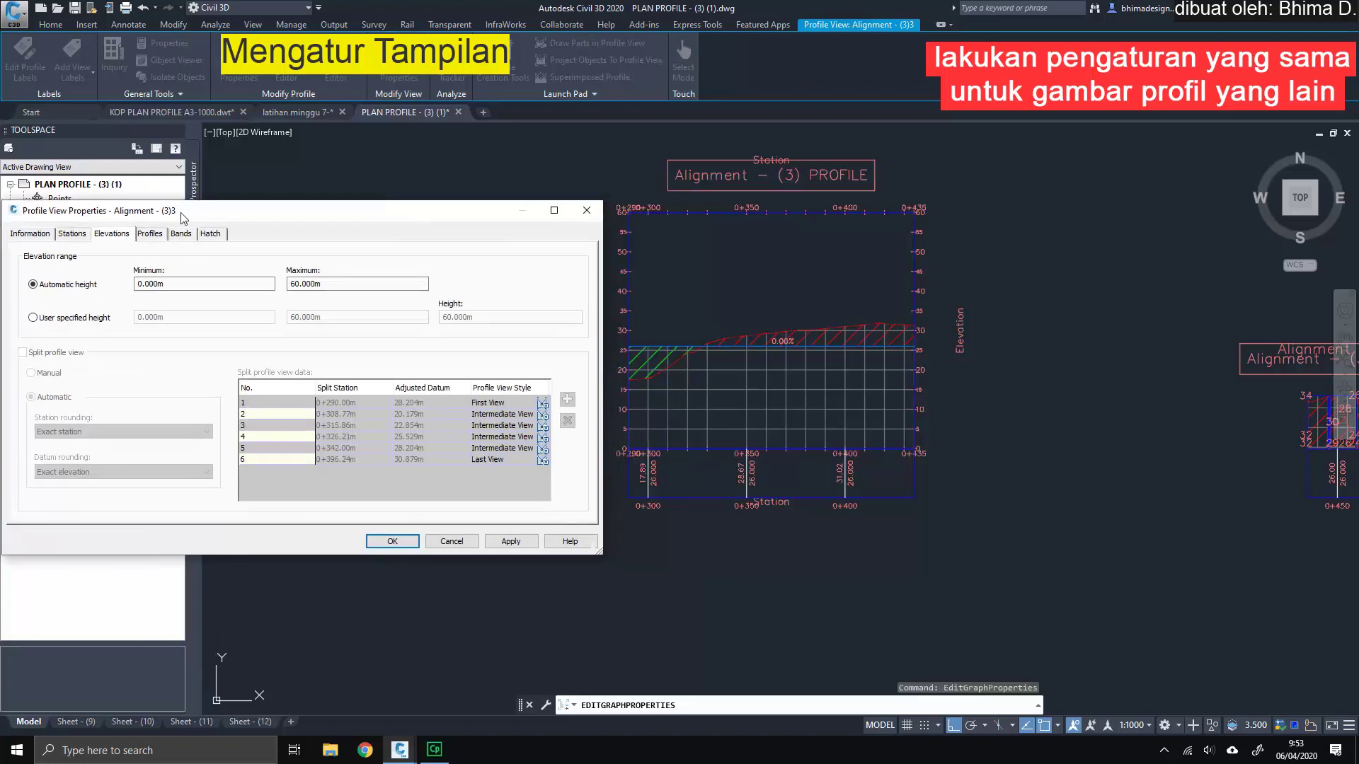
pyautogui.click(82, 316)
pyautogui.doubleClick(137, 316)
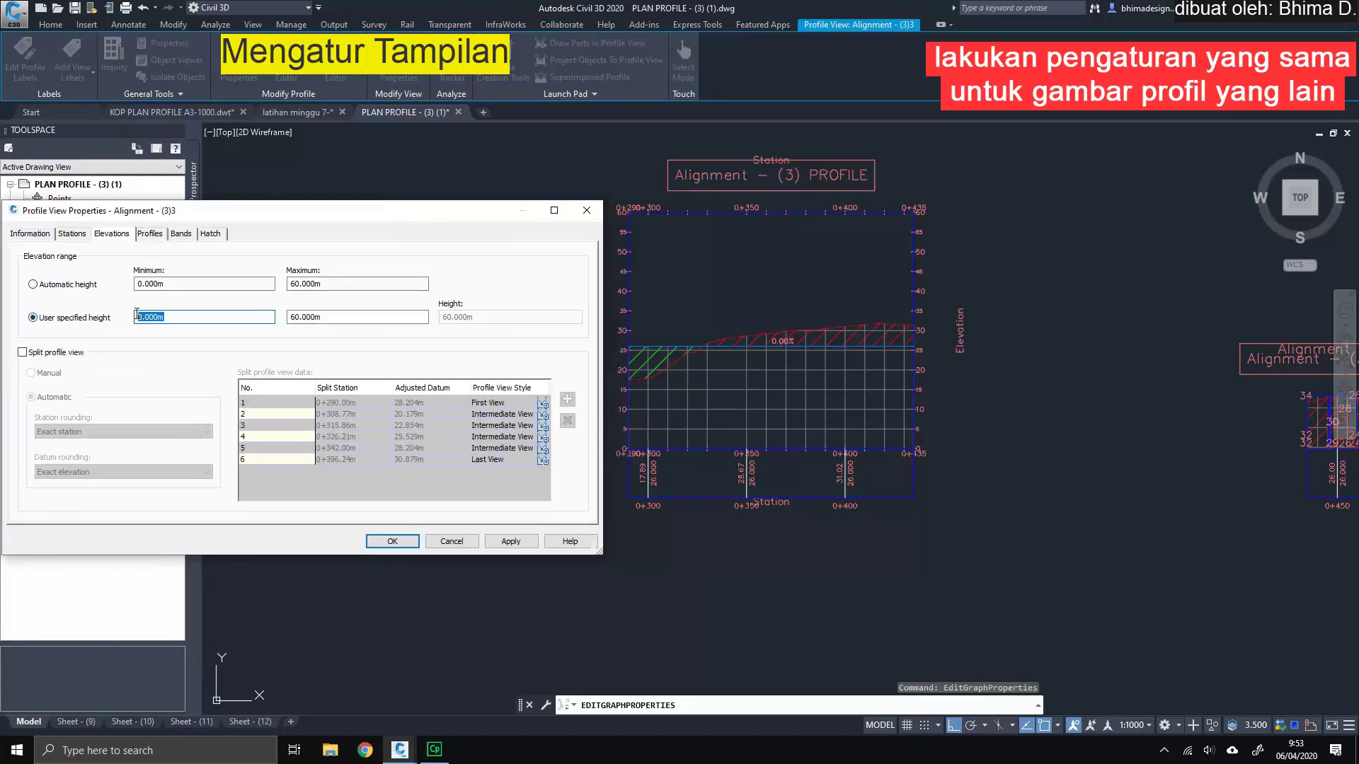
pyautogui.write('15')
pyautogui.press('Tab')
pyautogui.write('3')
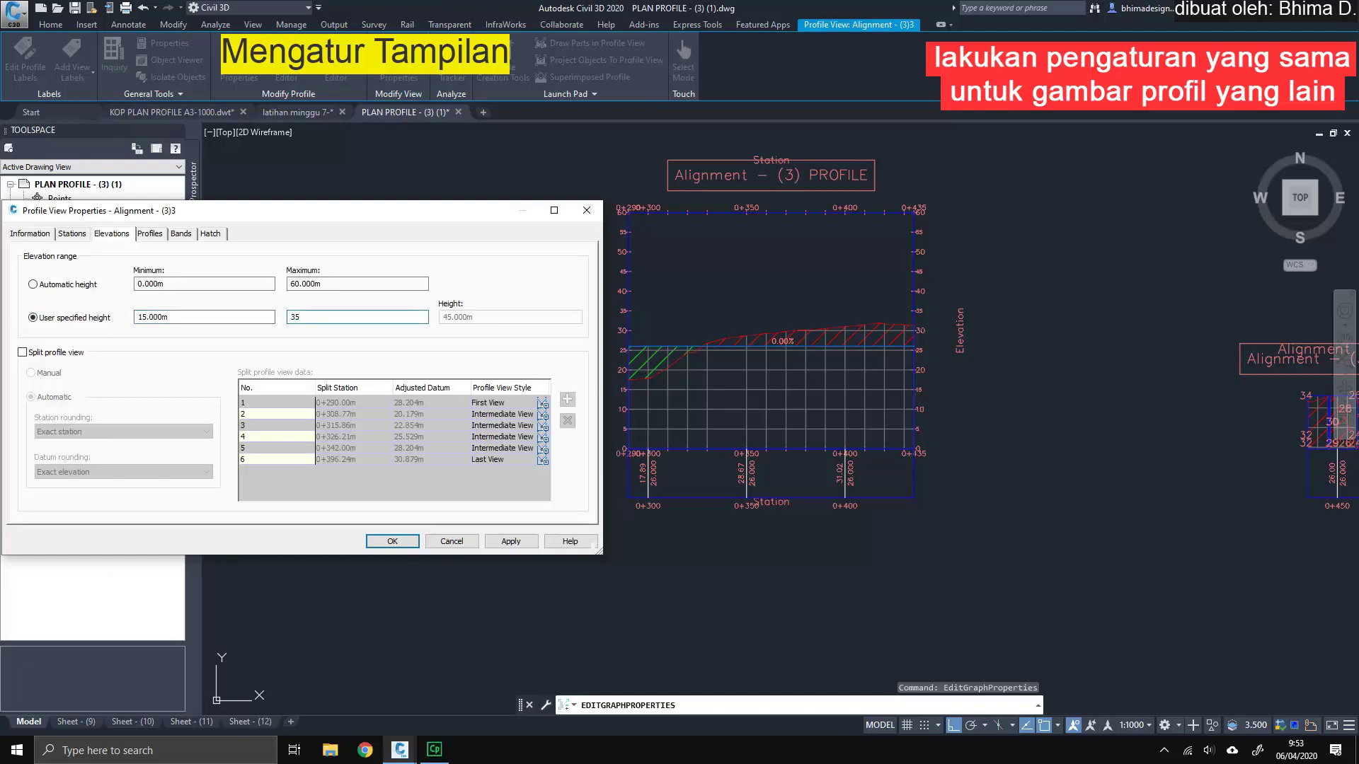
pyautogui.click(510, 542)
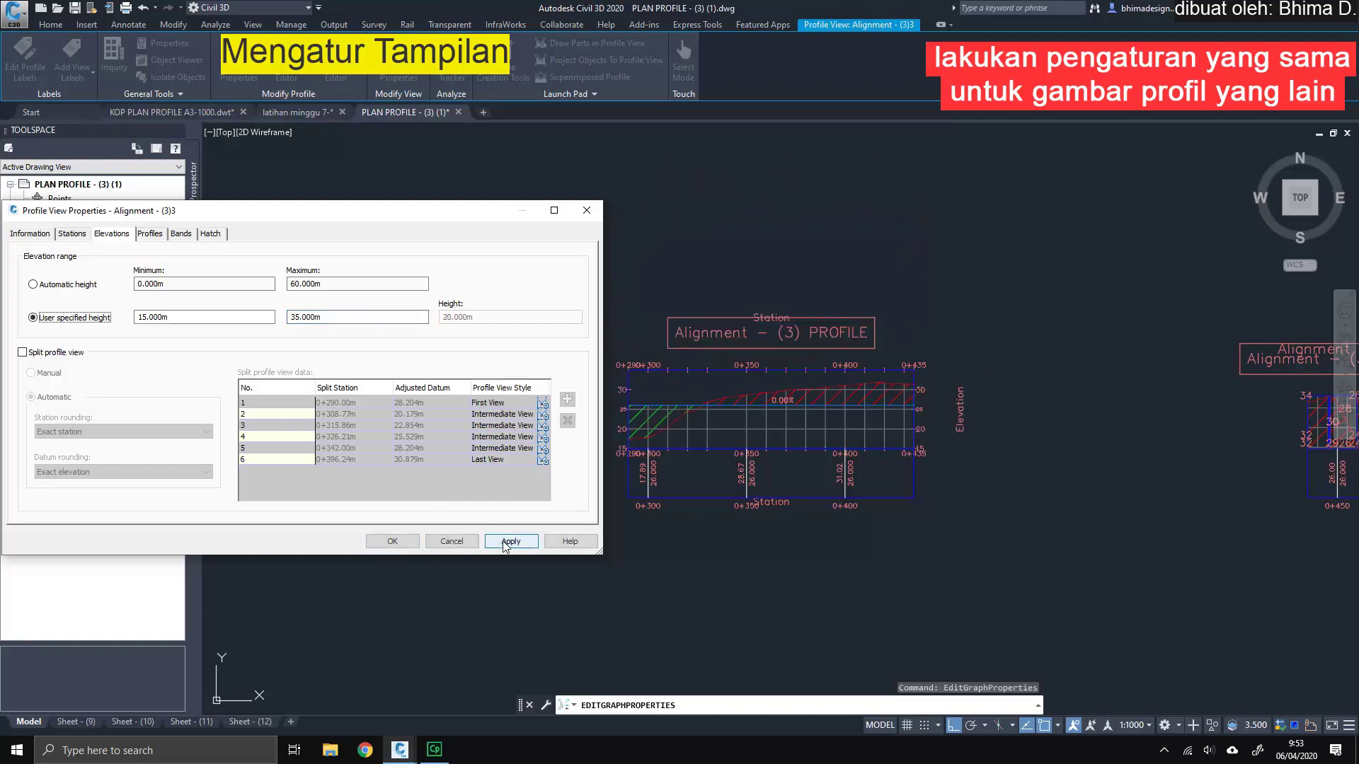
pyautogui.click(395, 542)
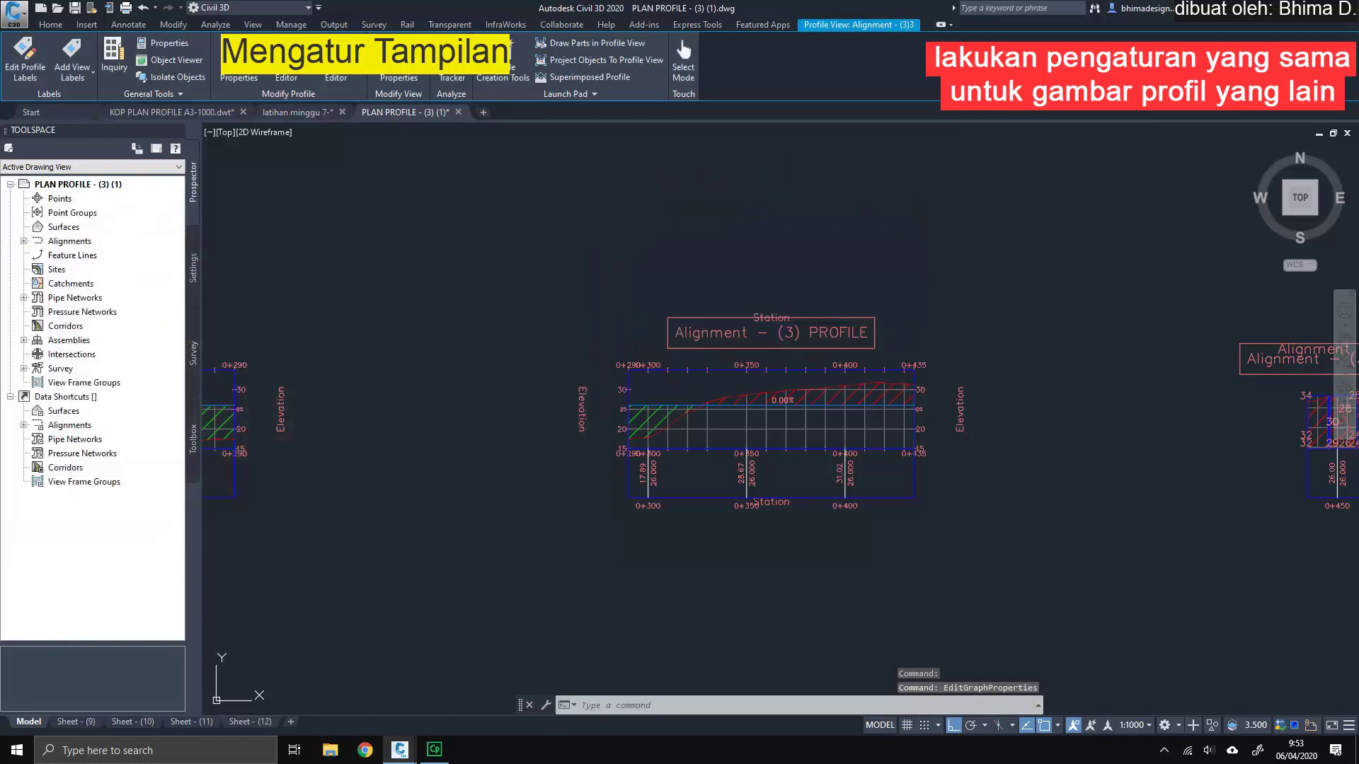
# Step: Select the 0+450 profile view and open its Profile View Properties
pyautogui.moveTo(990, 448); pyautogui.dragTo(416, 438, button='middle')
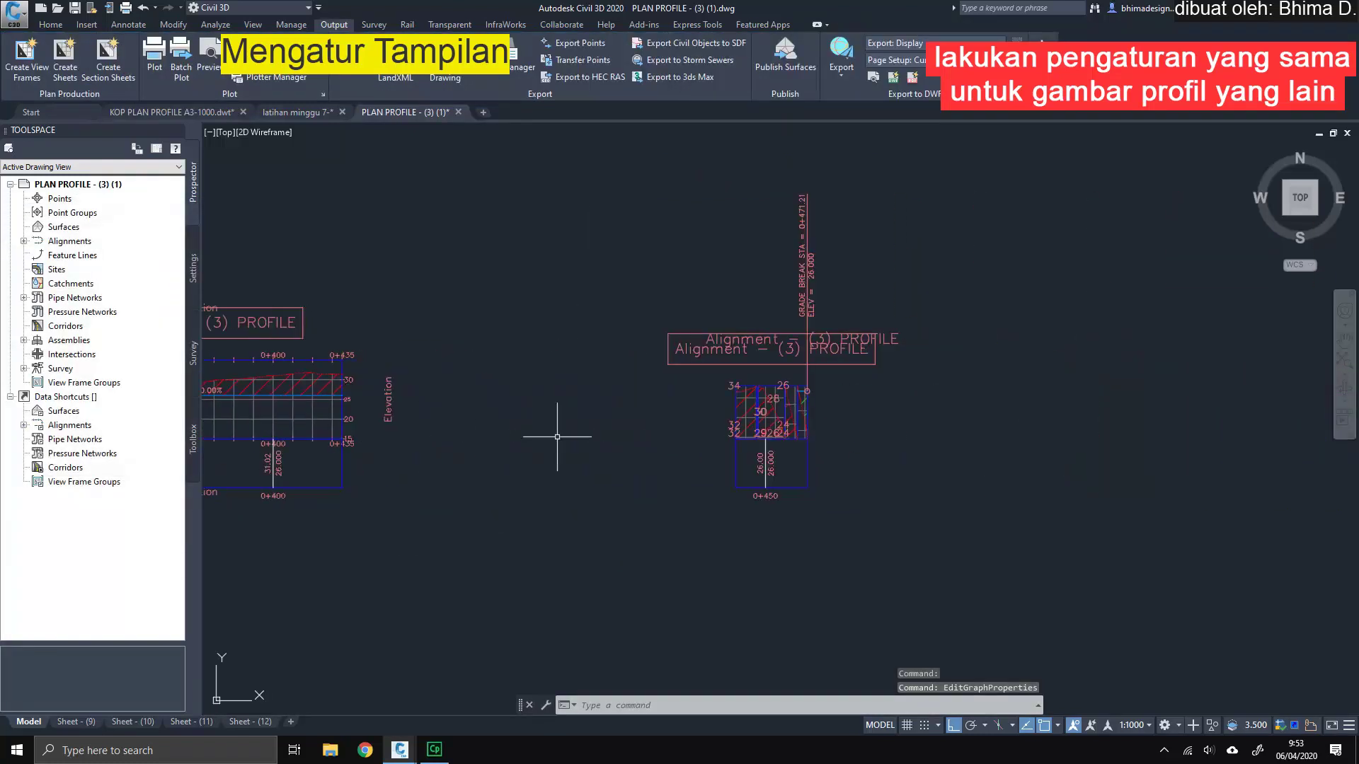
pyautogui.moveTo(789, 423); pyautogui.dragTo(785, 441, button='middle')
pyautogui.click(784, 442)
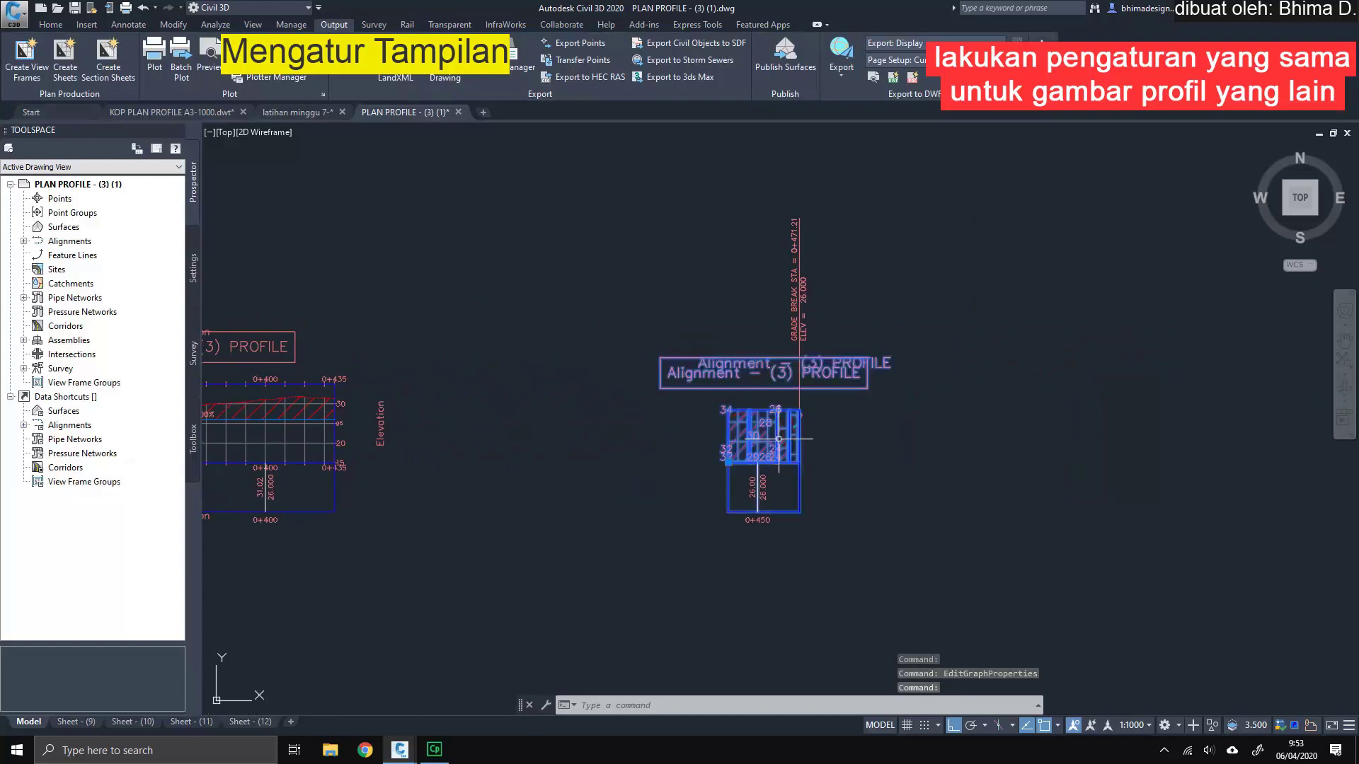
pyautogui.rightClick(778, 440)
pyautogui.click(840, 581)
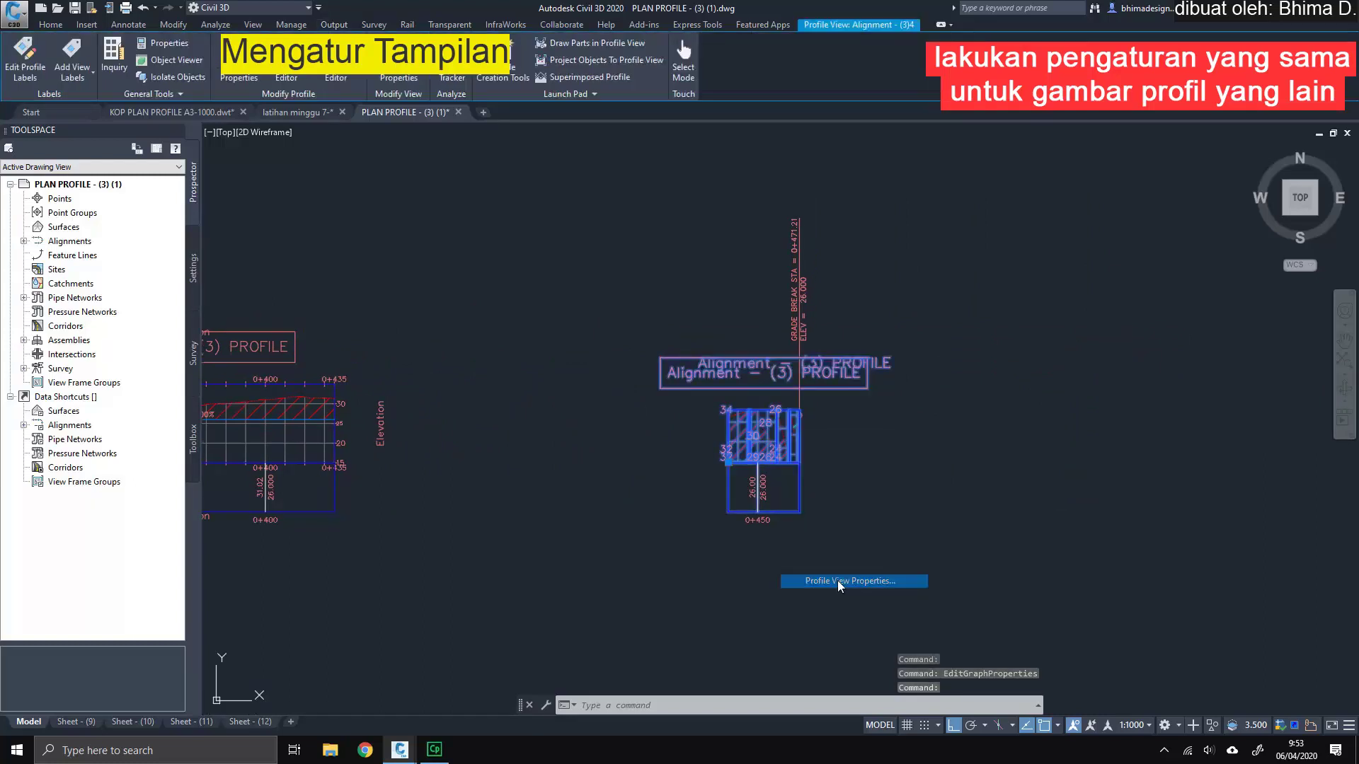
pyautogui.moveTo(647, 224); pyautogui.dragTo(293, 215)
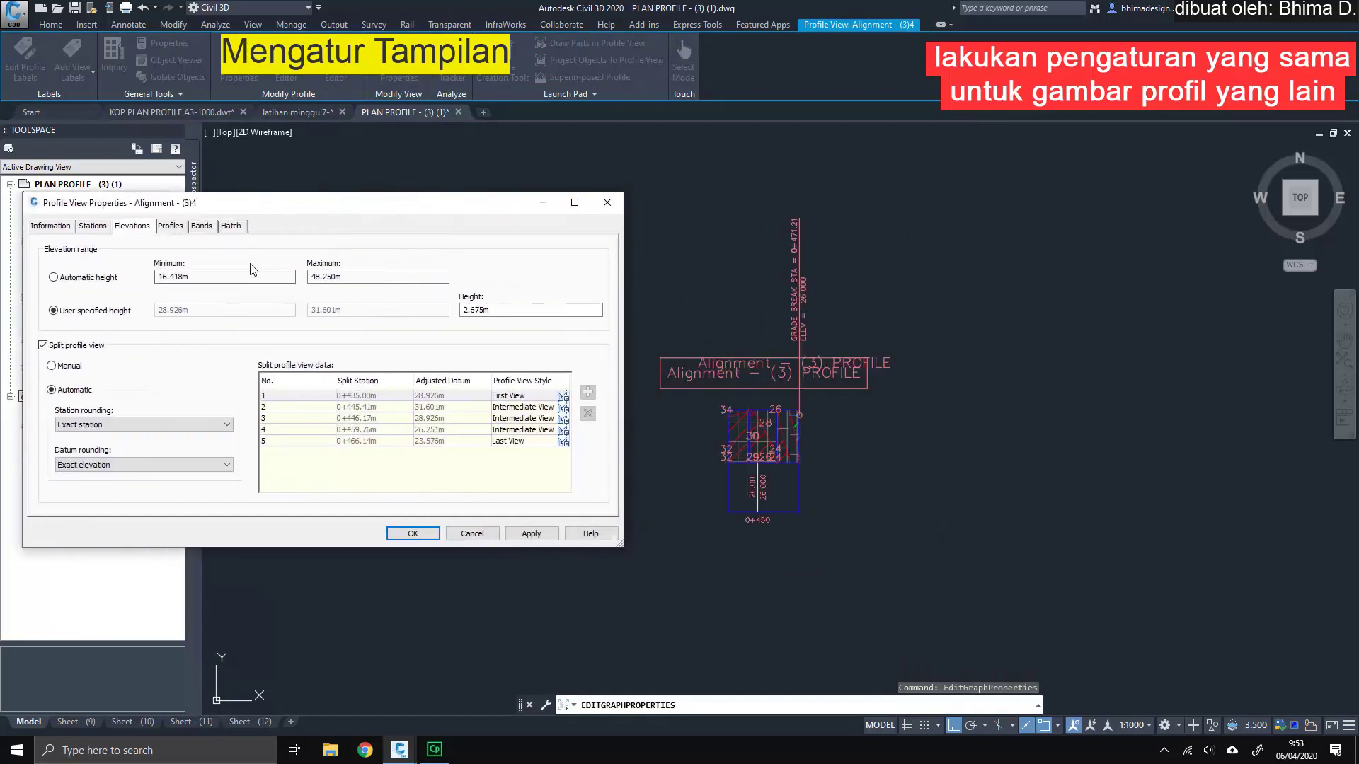
# Step: Unsplit the 0+450 profile view with automatic elevation height, and apply
pyautogui.click(75, 348)
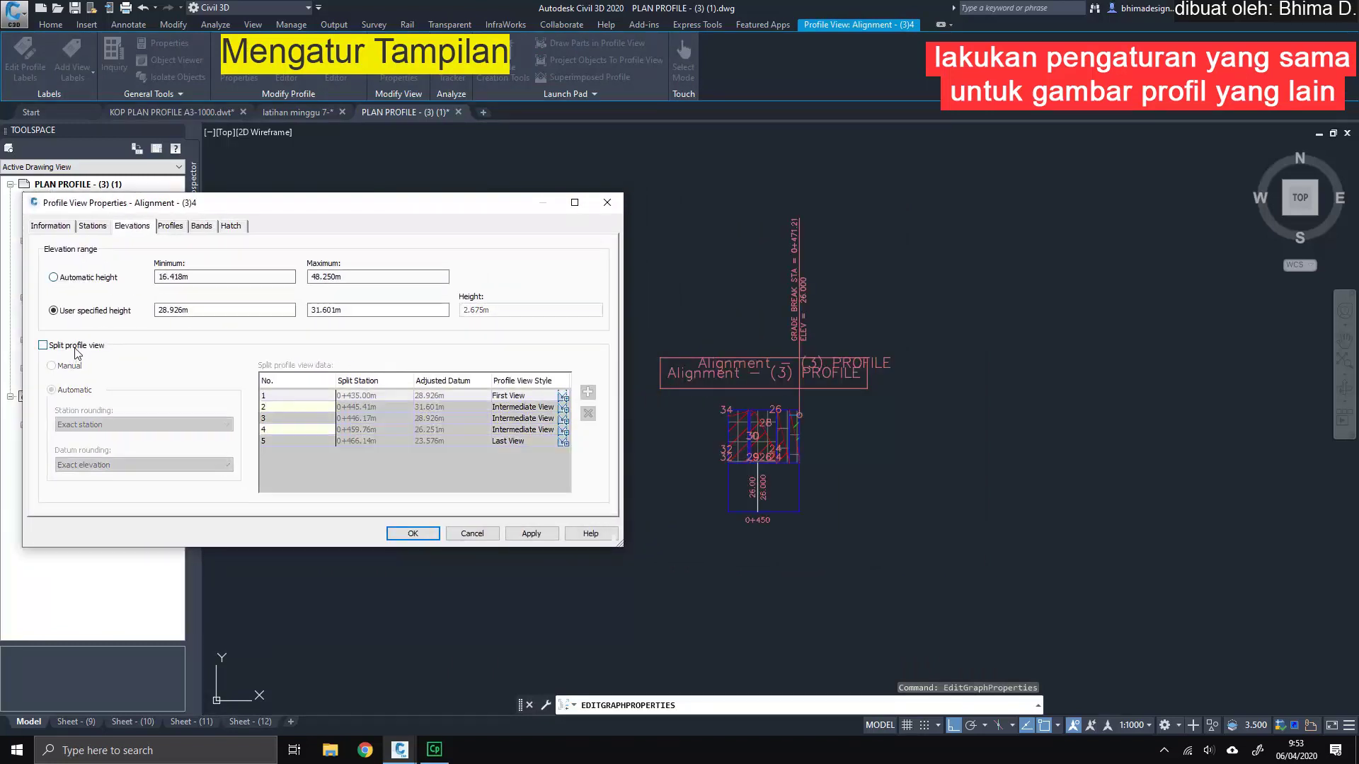
pyautogui.click(86, 283)
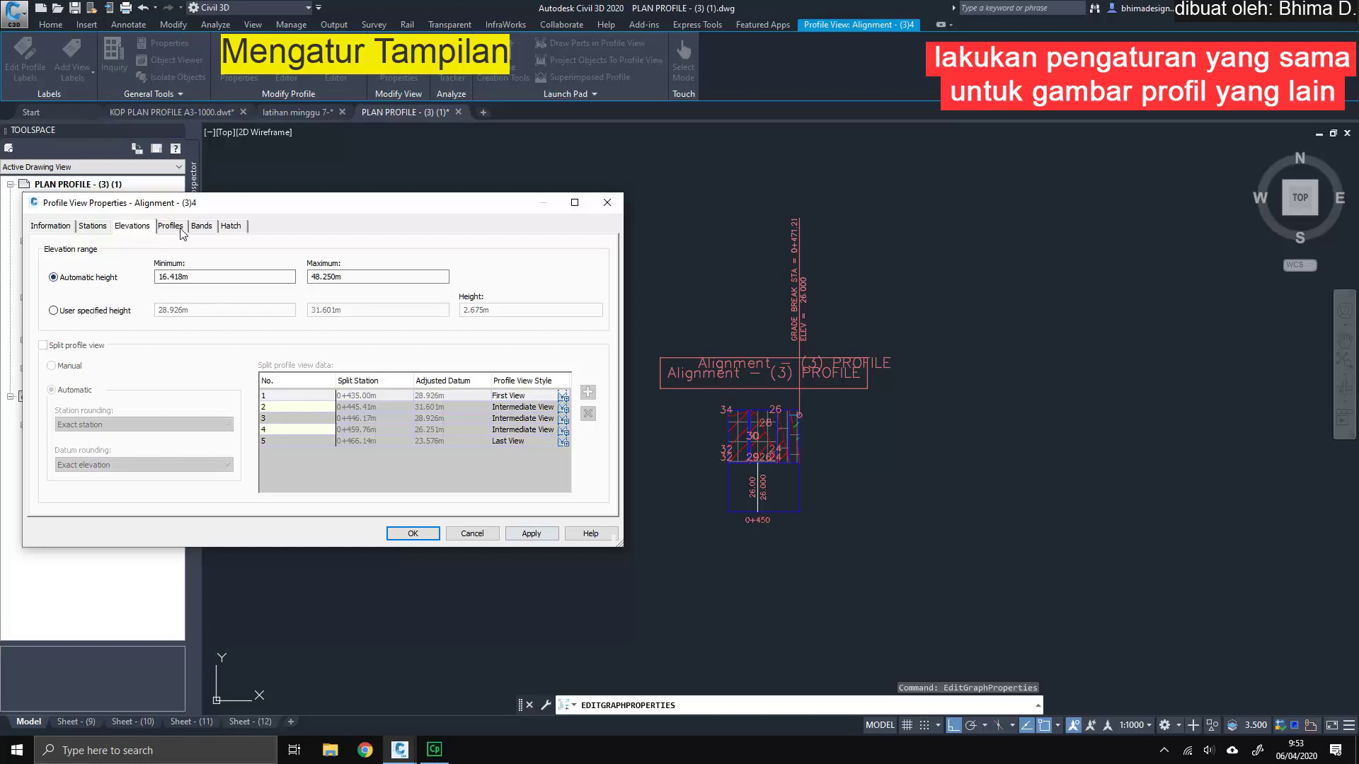
pyautogui.click(515, 535)
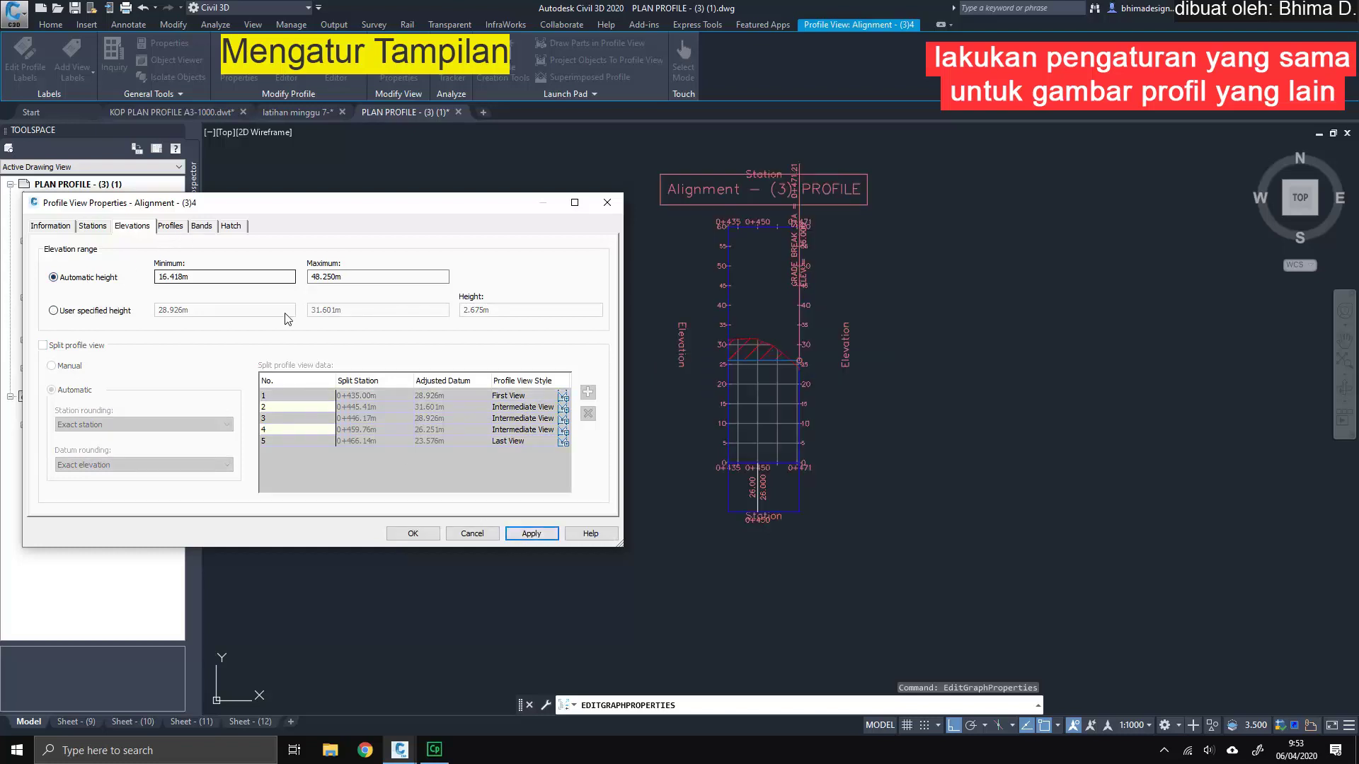
# Step: Set Profile1 of both bands to permukaan - Surface (2) and apply
pyautogui.click(201, 226)
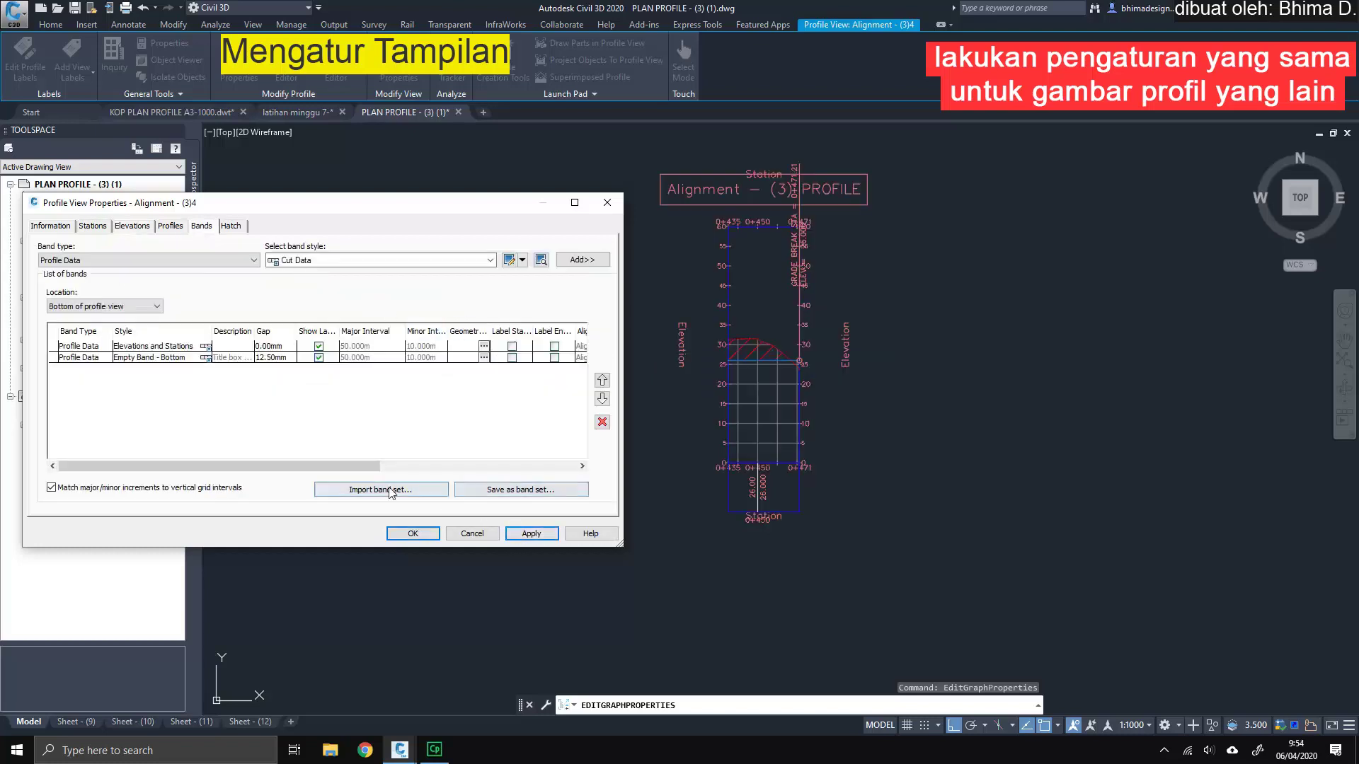
pyautogui.moveTo(358, 467); pyautogui.dragTo(449, 480)
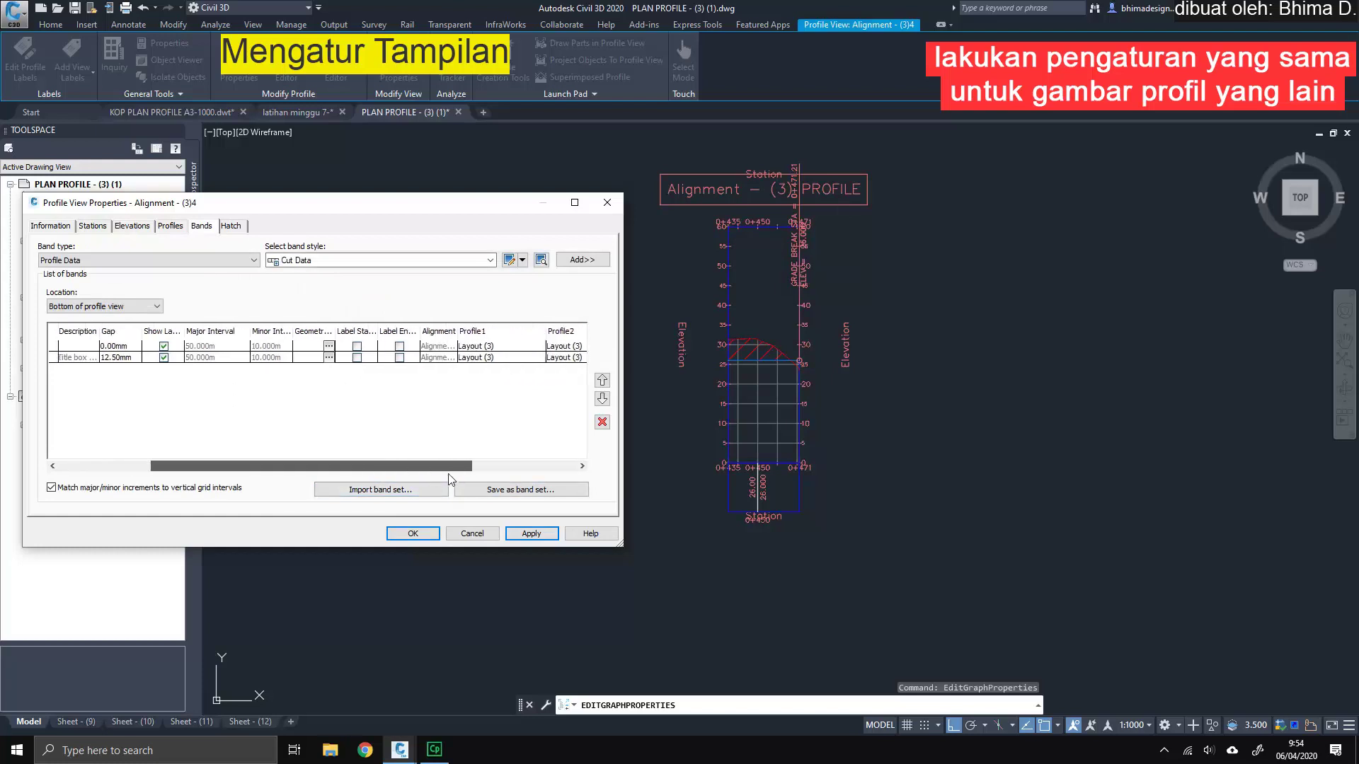
pyautogui.click(488, 348)
pyautogui.click(507, 352)
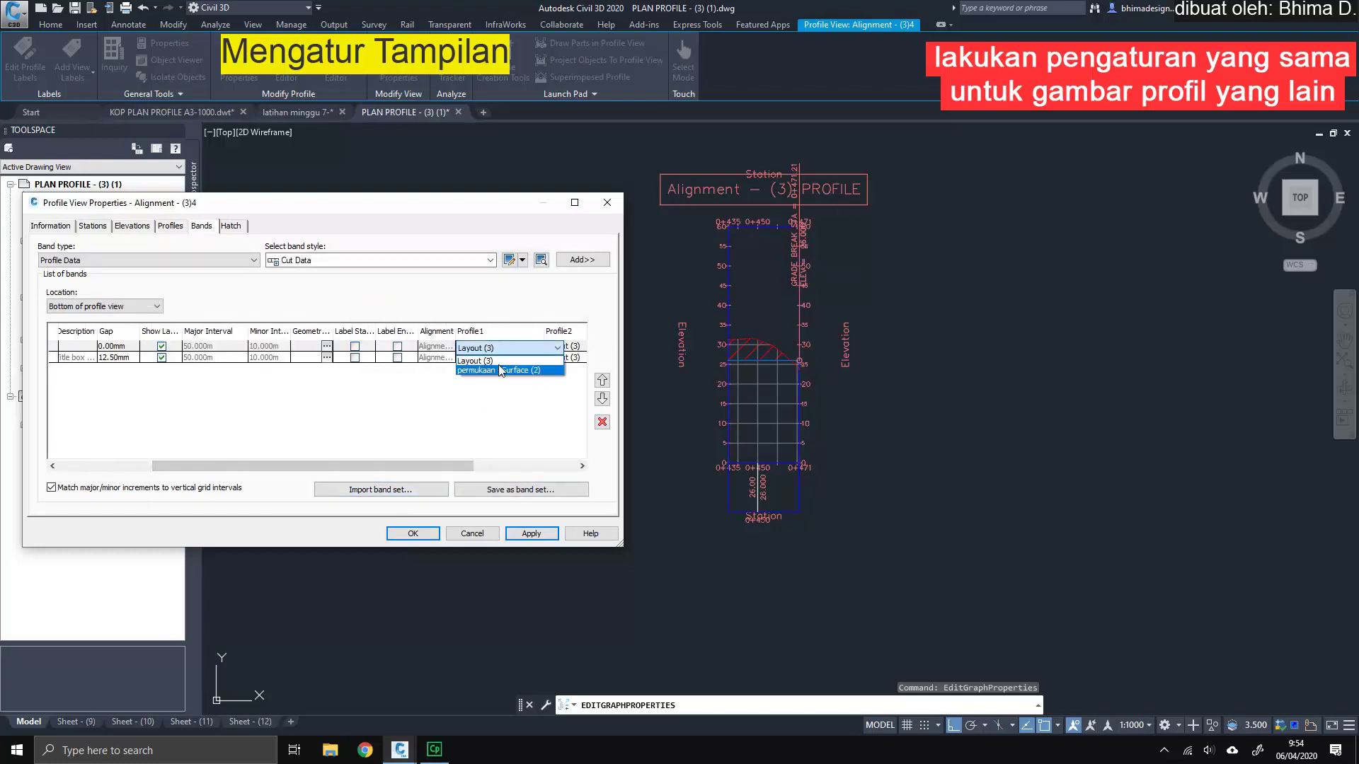
pyautogui.click(501, 367)
pyautogui.click(499, 362)
pyautogui.click(503, 386)
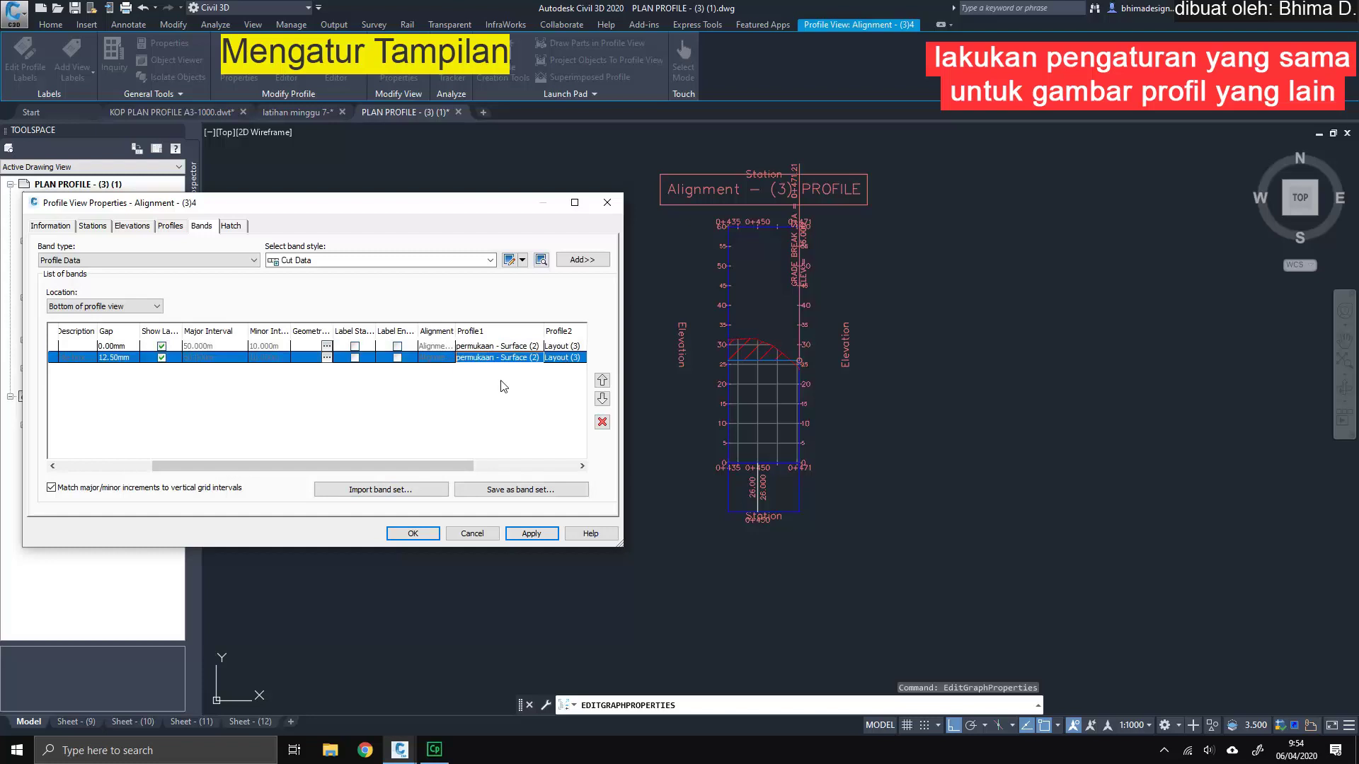
pyautogui.click(532, 535)
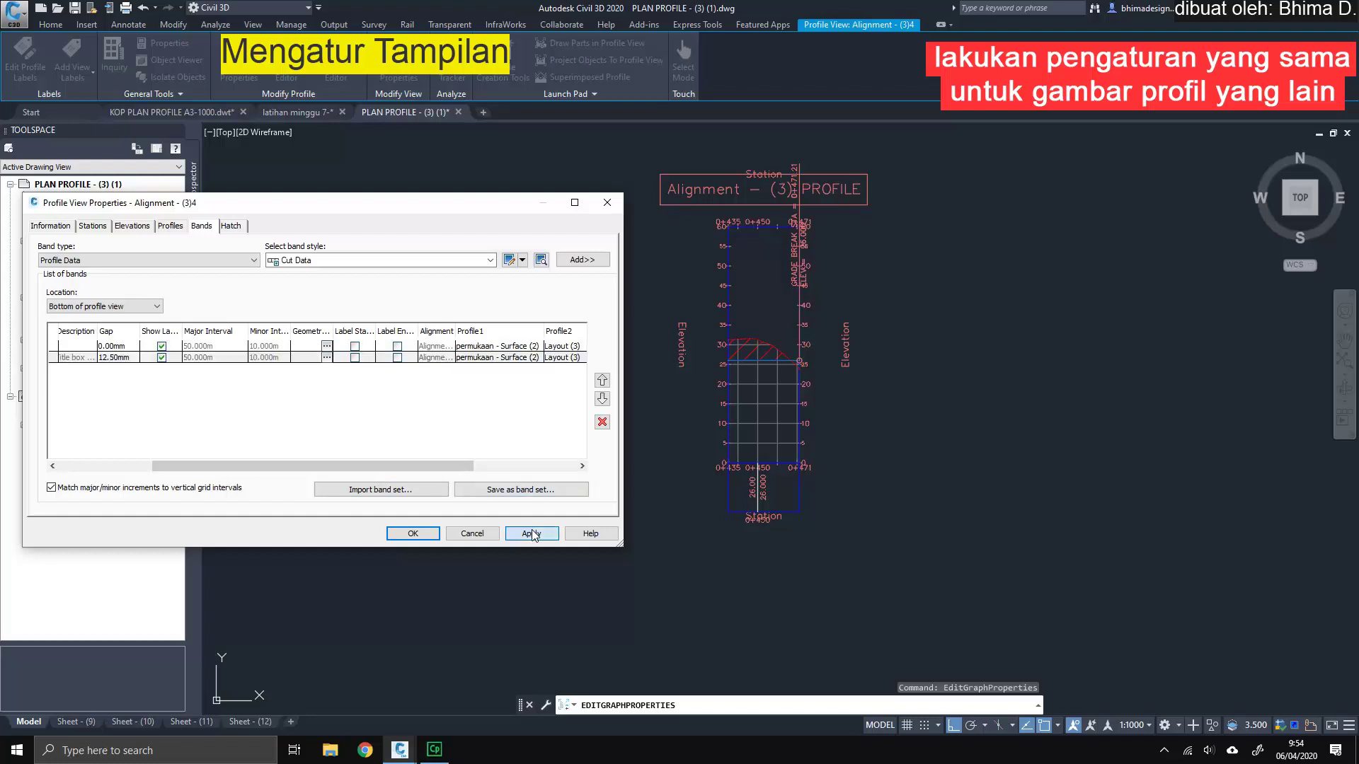
# Step: Set the Alignment - (3)4 profile view to a user-specified 15–35 m elevation range, then apply and close
pyautogui.click(123, 228)
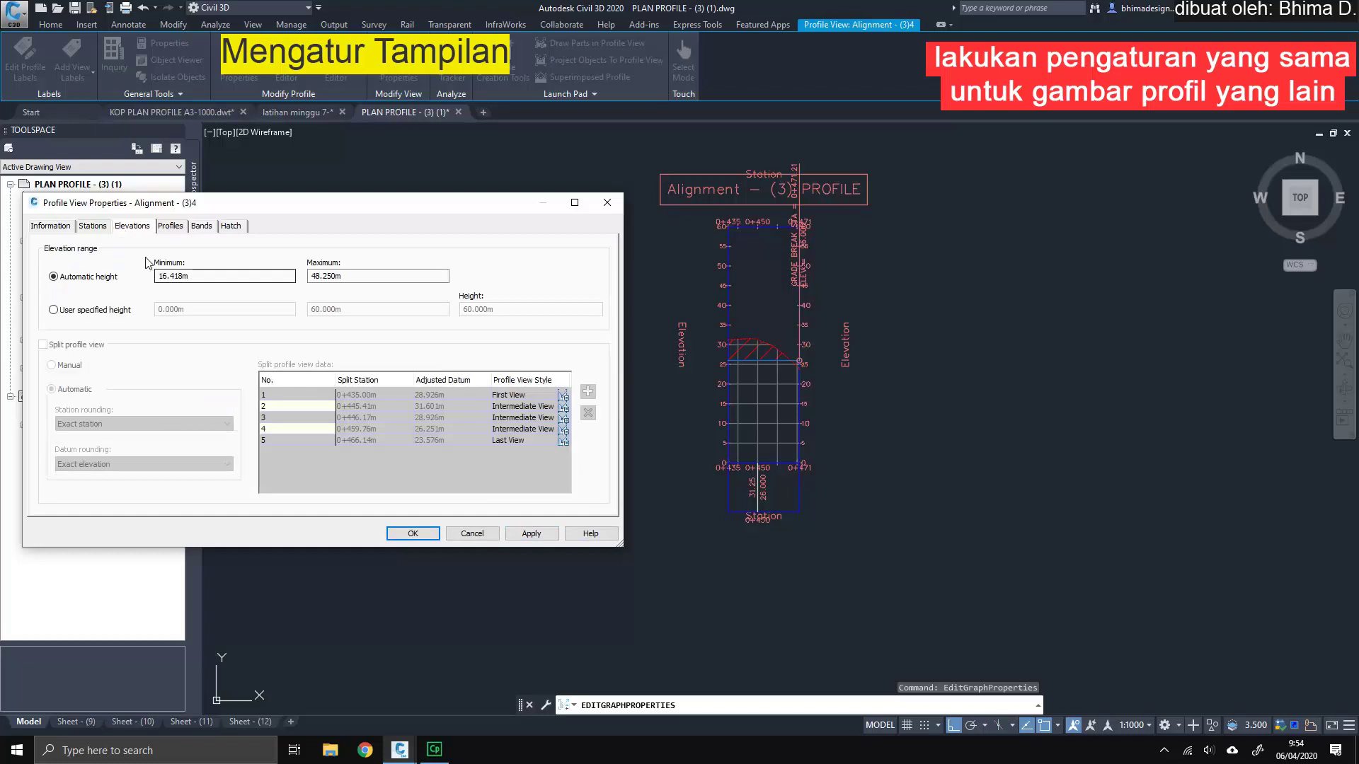
pyautogui.click(111, 310)
pyautogui.click(207, 310)
pyautogui.doubleClick(207, 310)
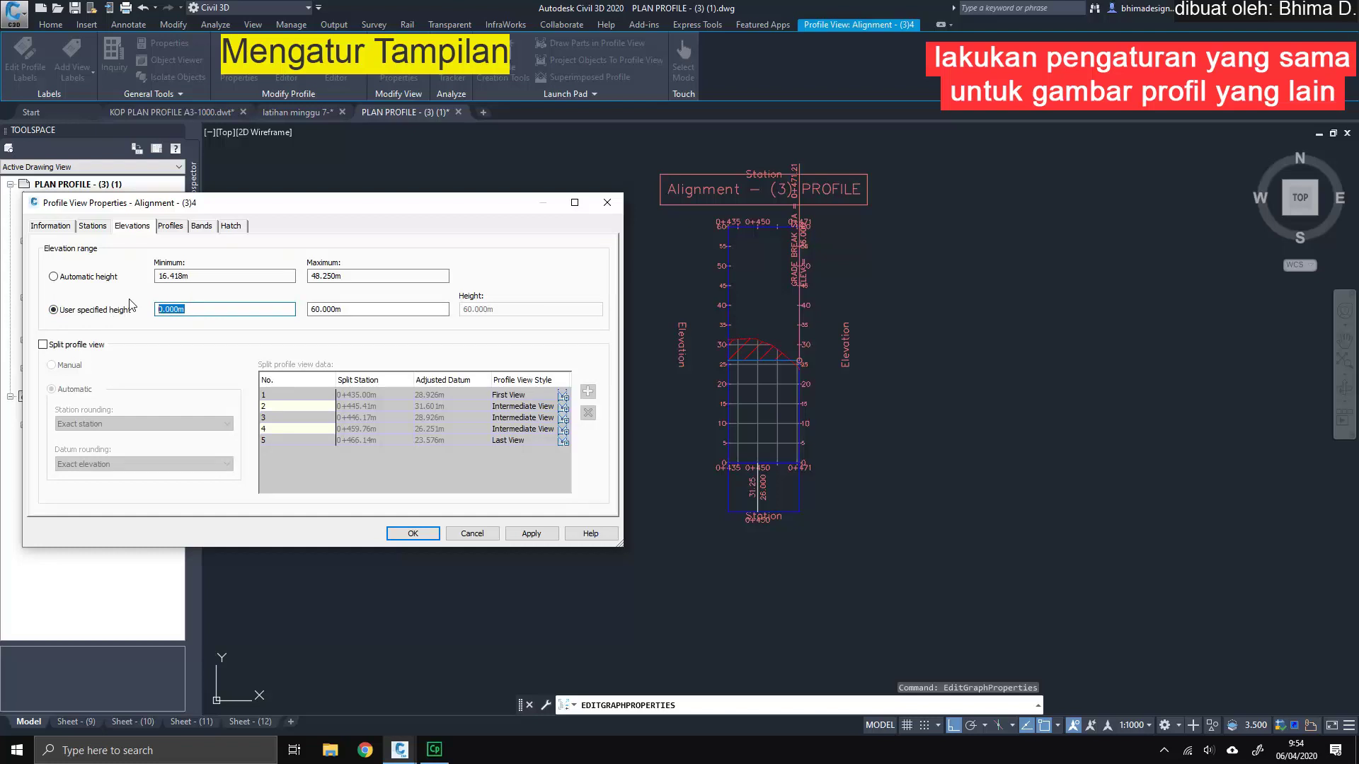
pyautogui.write('15')
pyautogui.press('Tab')
pyautogui.write('35')
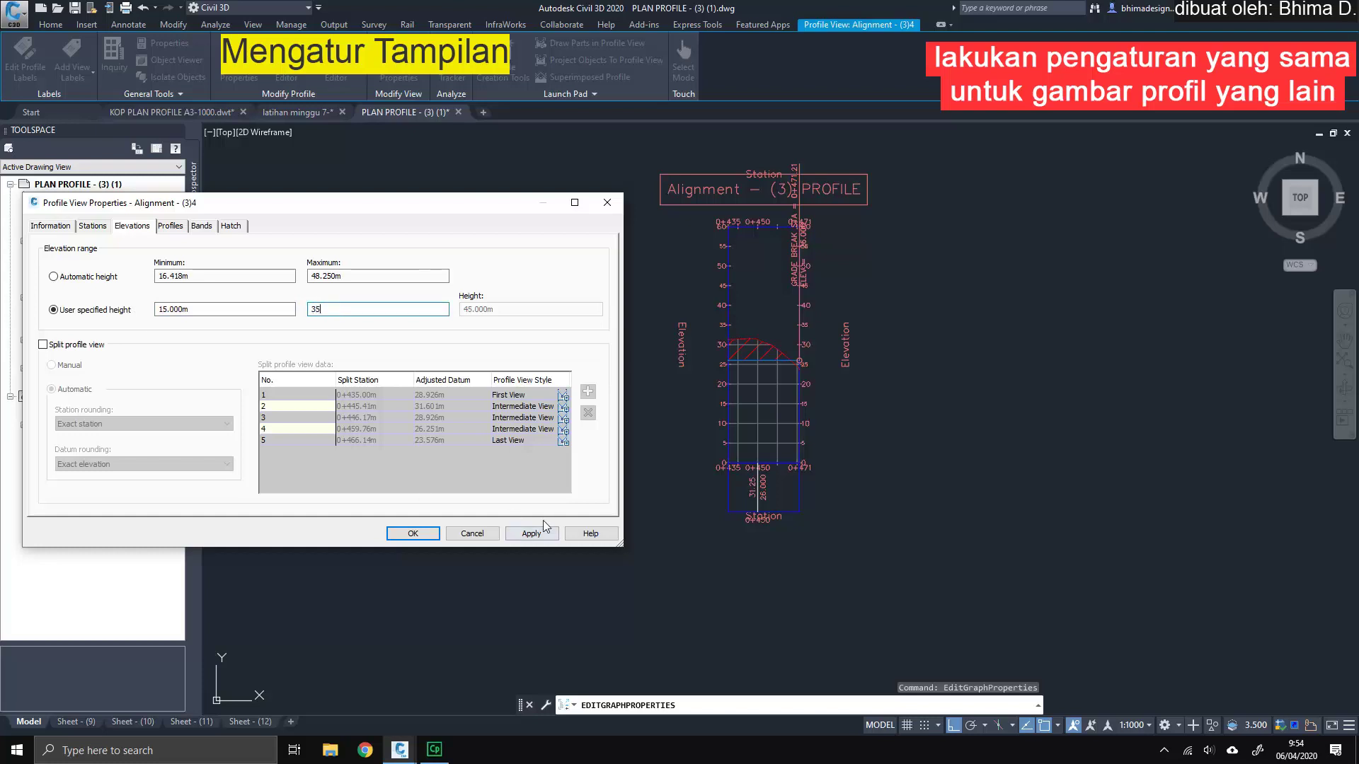
pyautogui.click(543, 532)
pyautogui.click(424, 535)
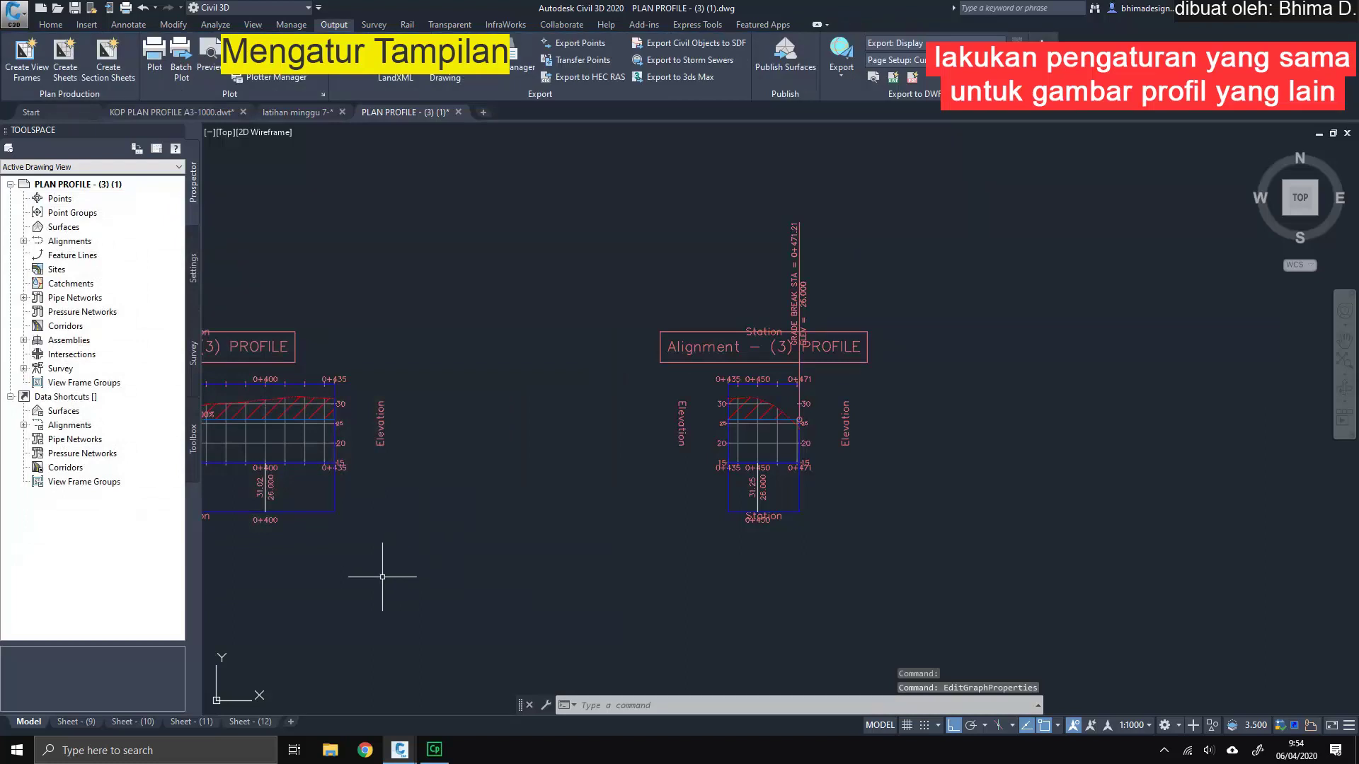
# Step: On Sheet - (10), unlock the lower viewport and pan the 0+150–0+250 profile to fit, then go to Sheet - (11)
pyautogui.click(122, 722)
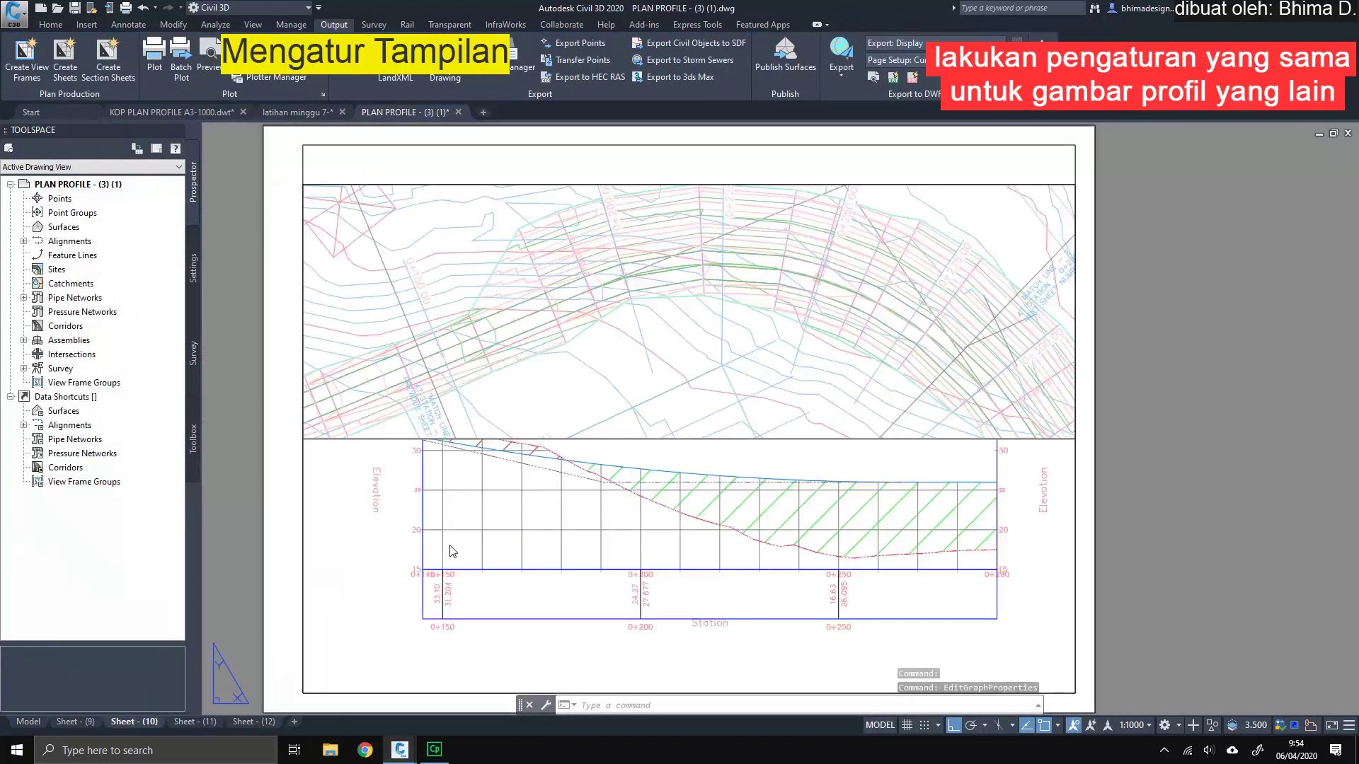
pyautogui.doubleClick(547, 523)
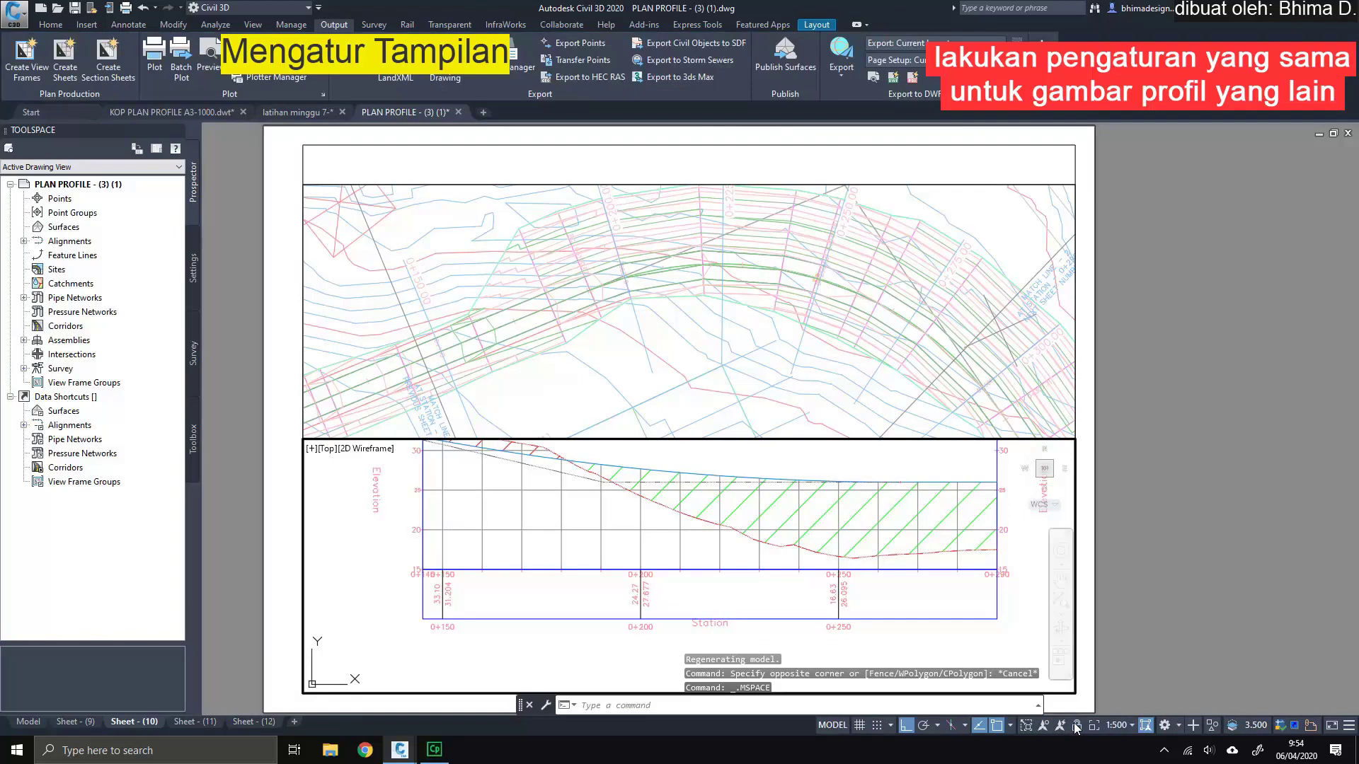
pyautogui.click(1075, 728)
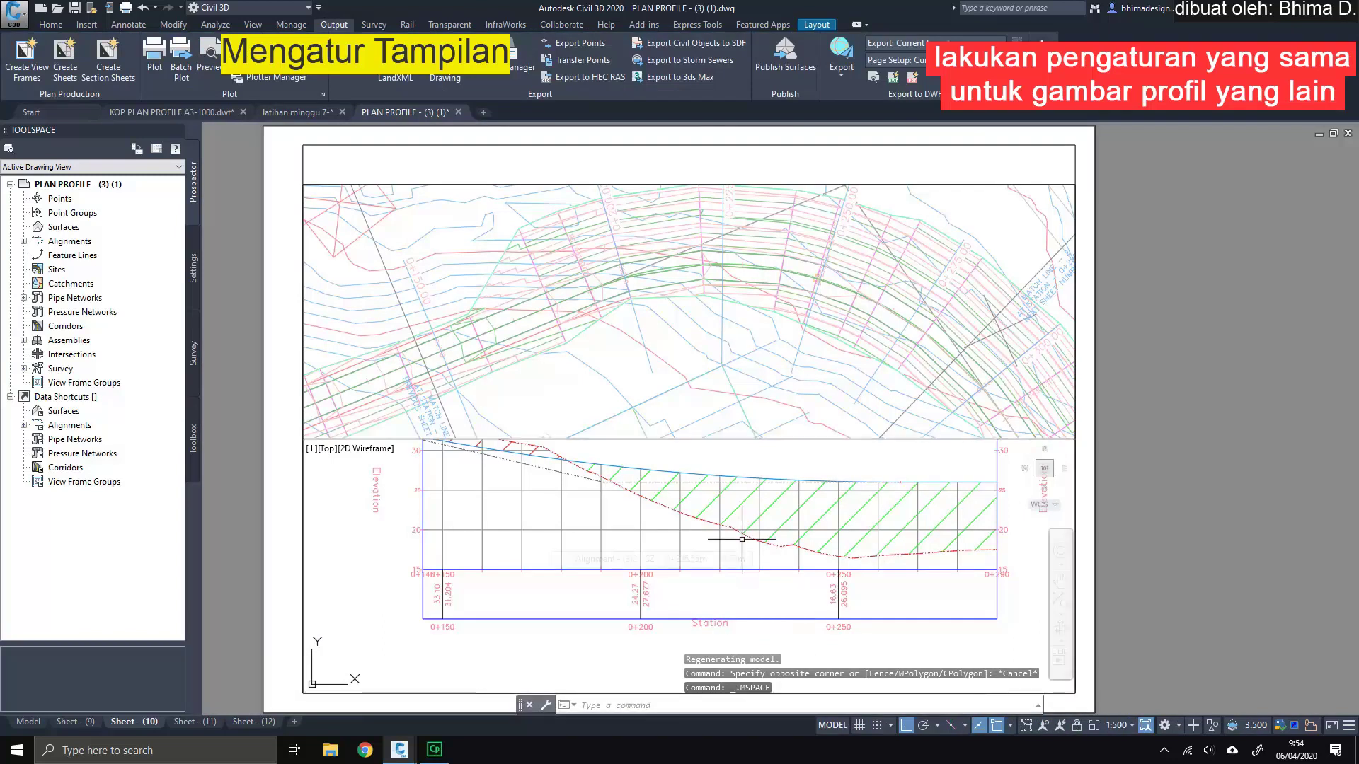
pyautogui.write('p')
pyautogui.press('Return')
pyautogui.moveTo(745, 546)
pyautogui.mouseDown()
pyautogui.moveTo(743, 586)
pyautogui.moveTo(728, 583)
pyautogui.mouseUp()
pyautogui.press('Escape')
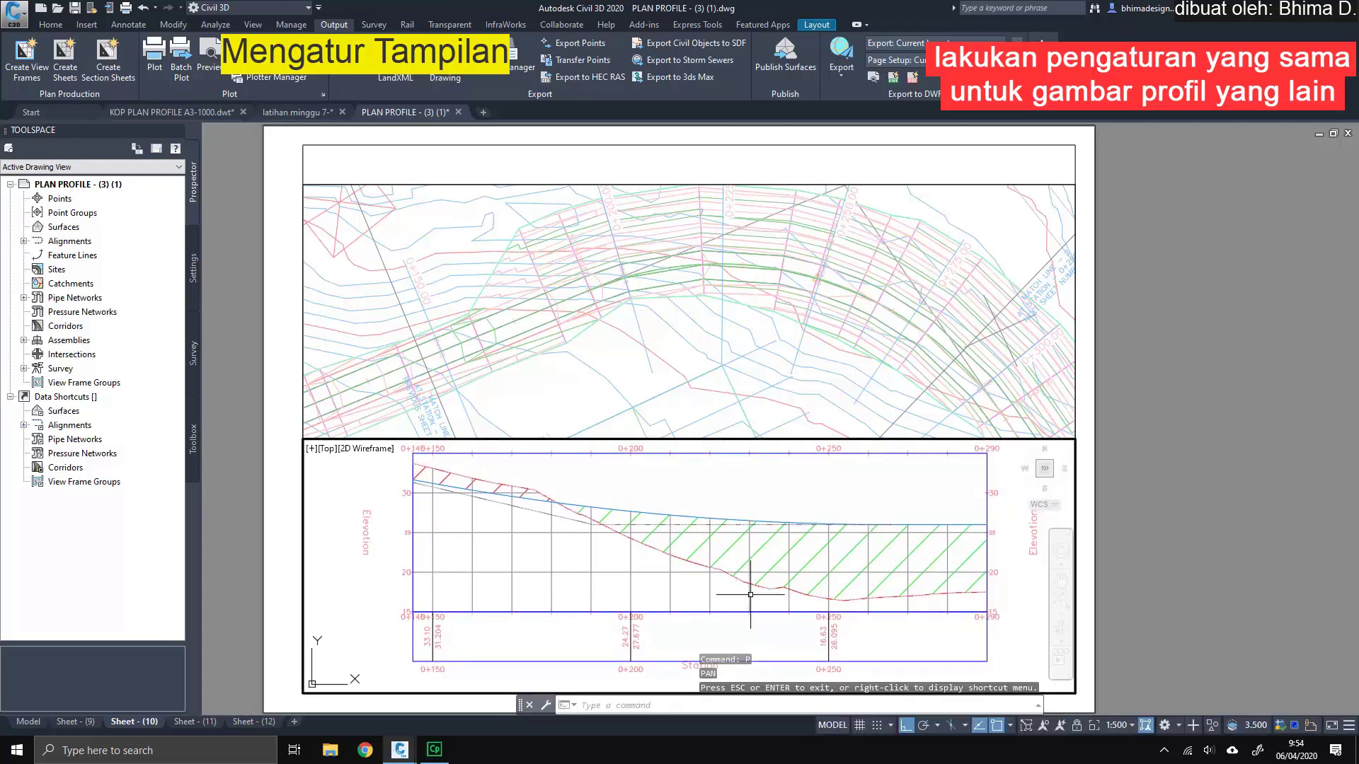
pyautogui.doubleClick(1127, 592)
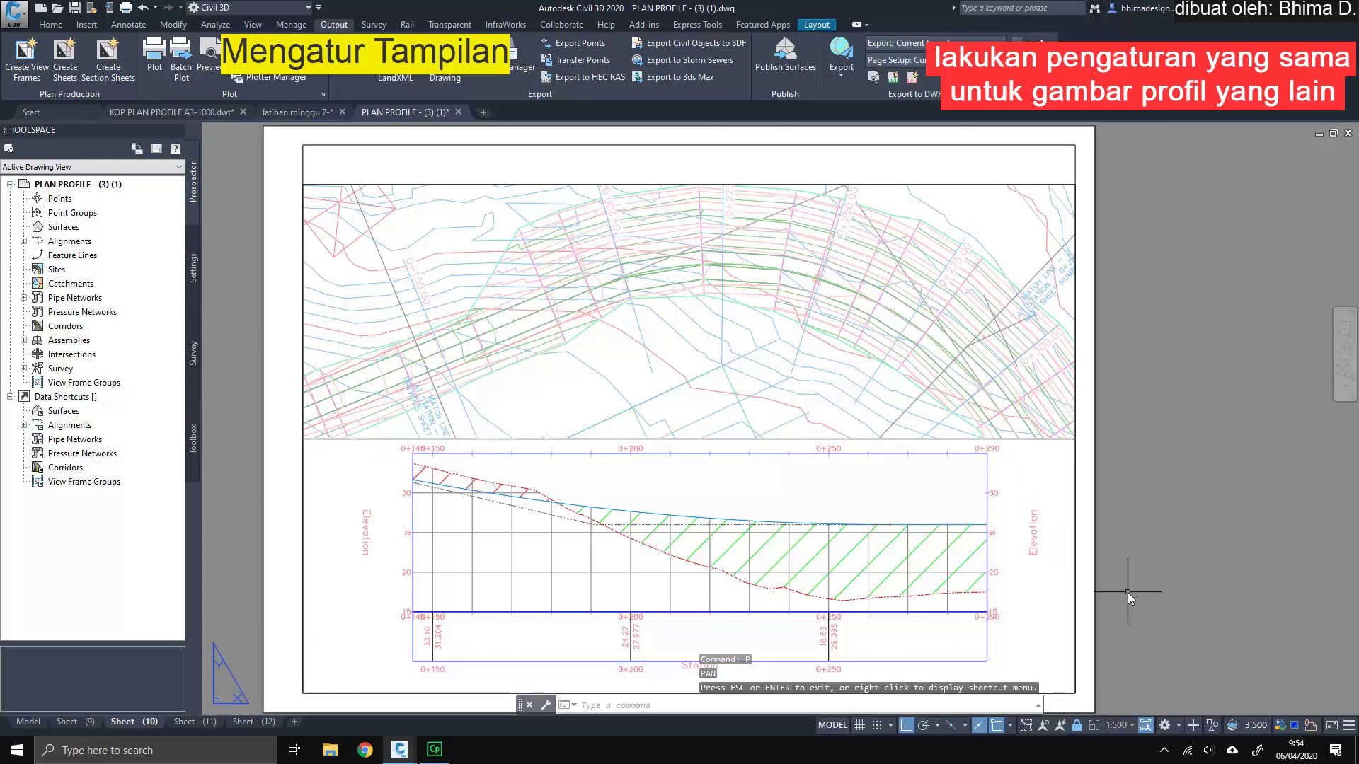
pyautogui.click(181, 722)
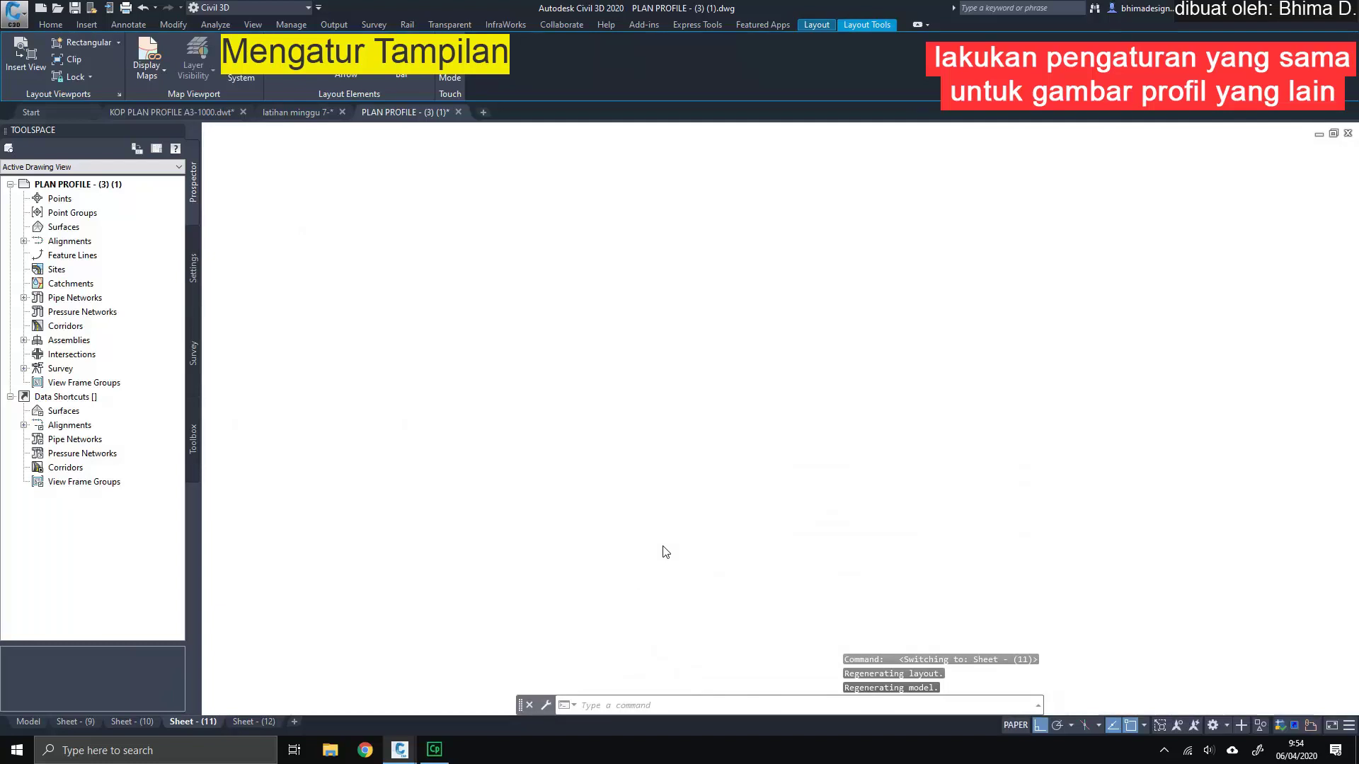
# Step: Pan the 0+300–0+400 profile down to fit Sheet - (11)'s lower viewport, then go to Sheet - (12)
pyautogui.click(667, 548)
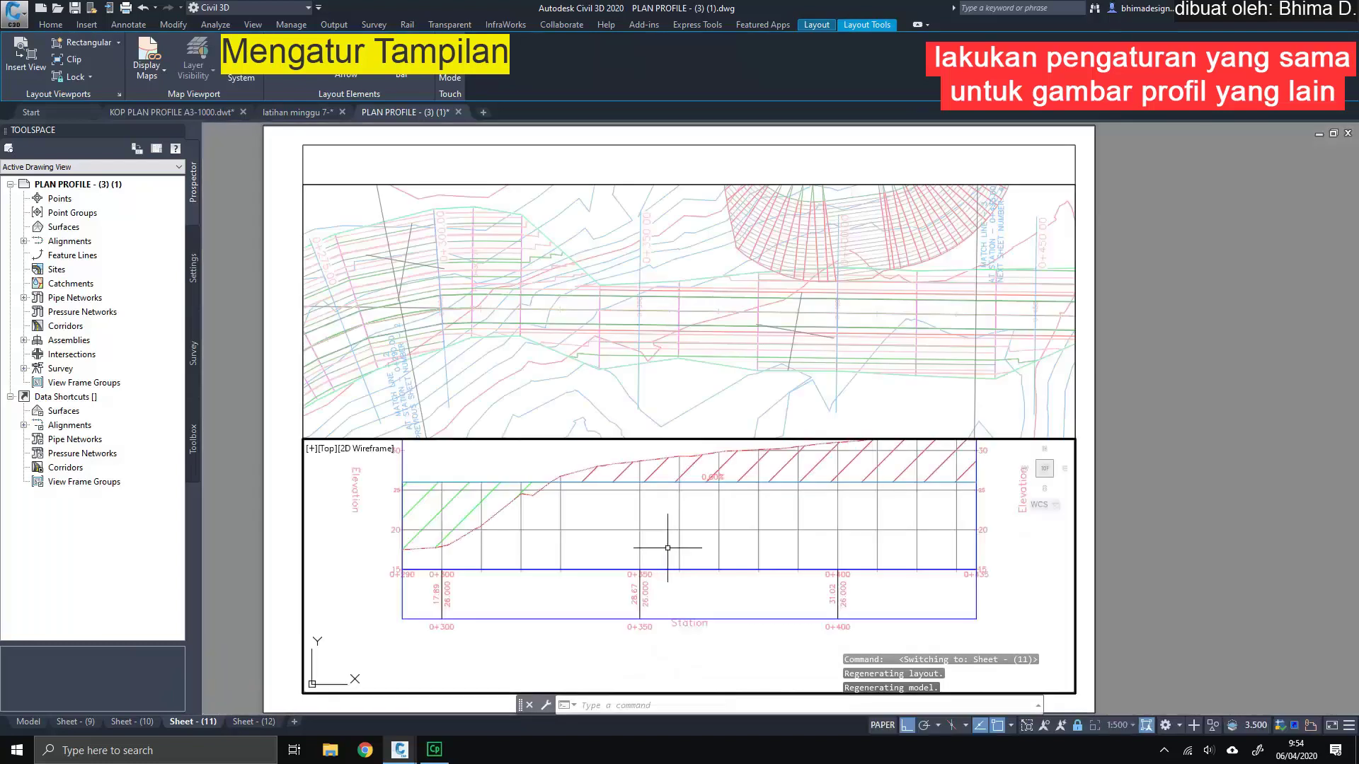
pyautogui.doubleClick(668, 548)
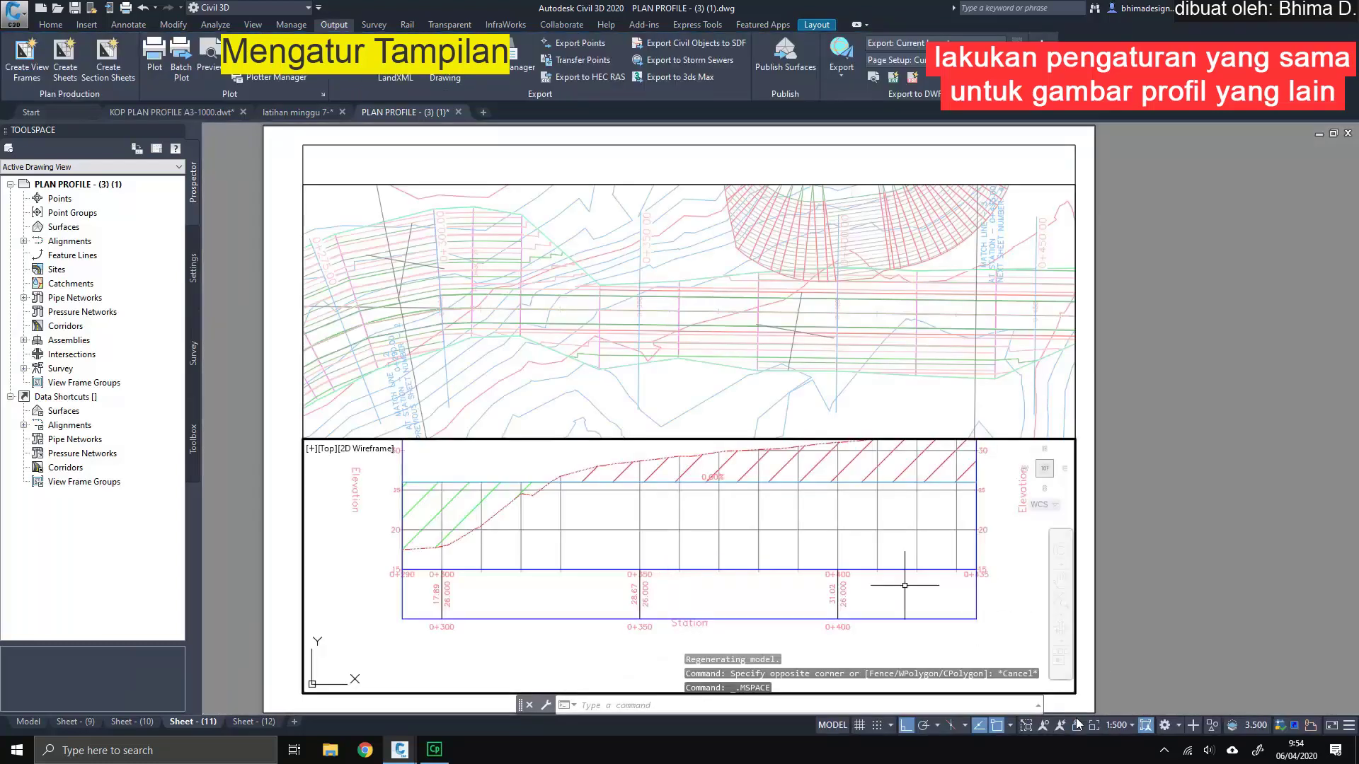
pyautogui.write('p')
pyautogui.press('Return')
pyautogui.moveTo(816, 503); pyautogui.dragTo(820, 544)
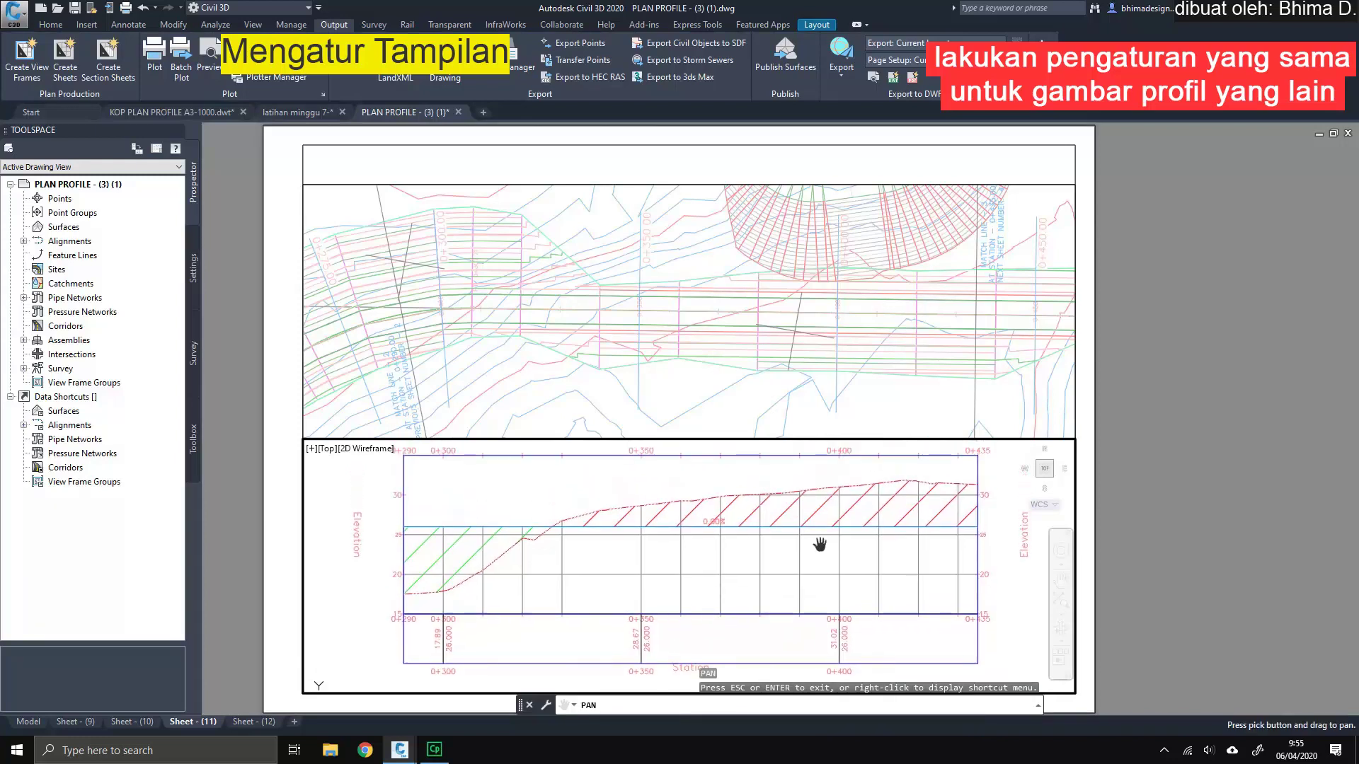
pyautogui.press('Escape')
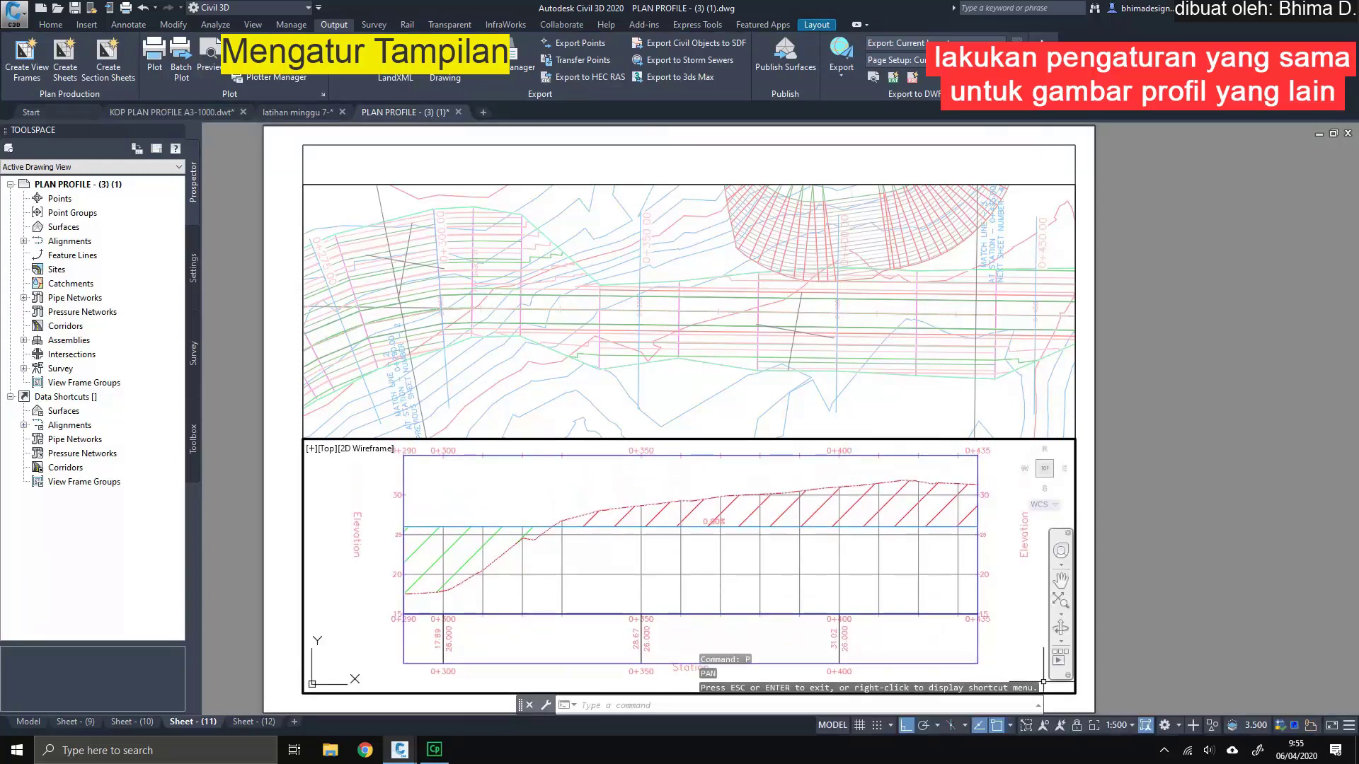
pyautogui.doubleClick(1122, 558)
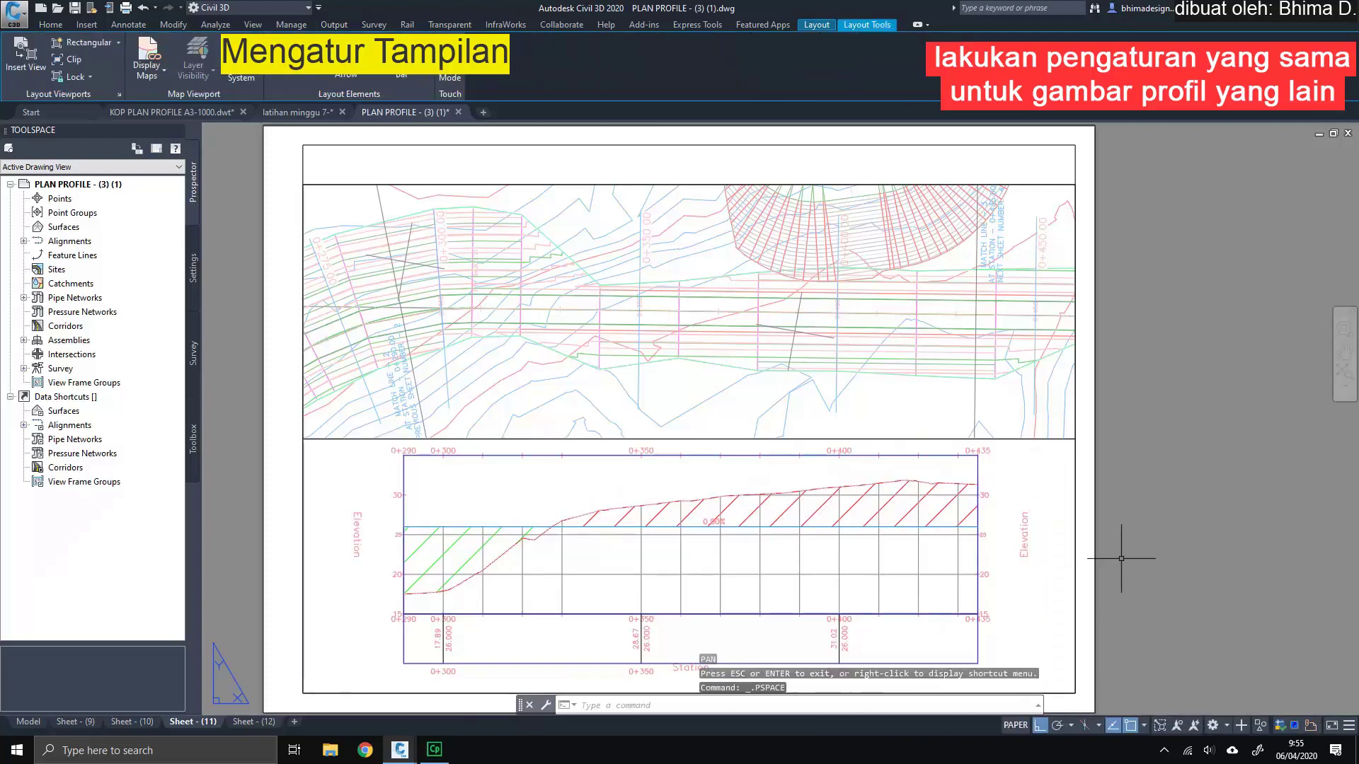
pyautogui.click(253, 721)
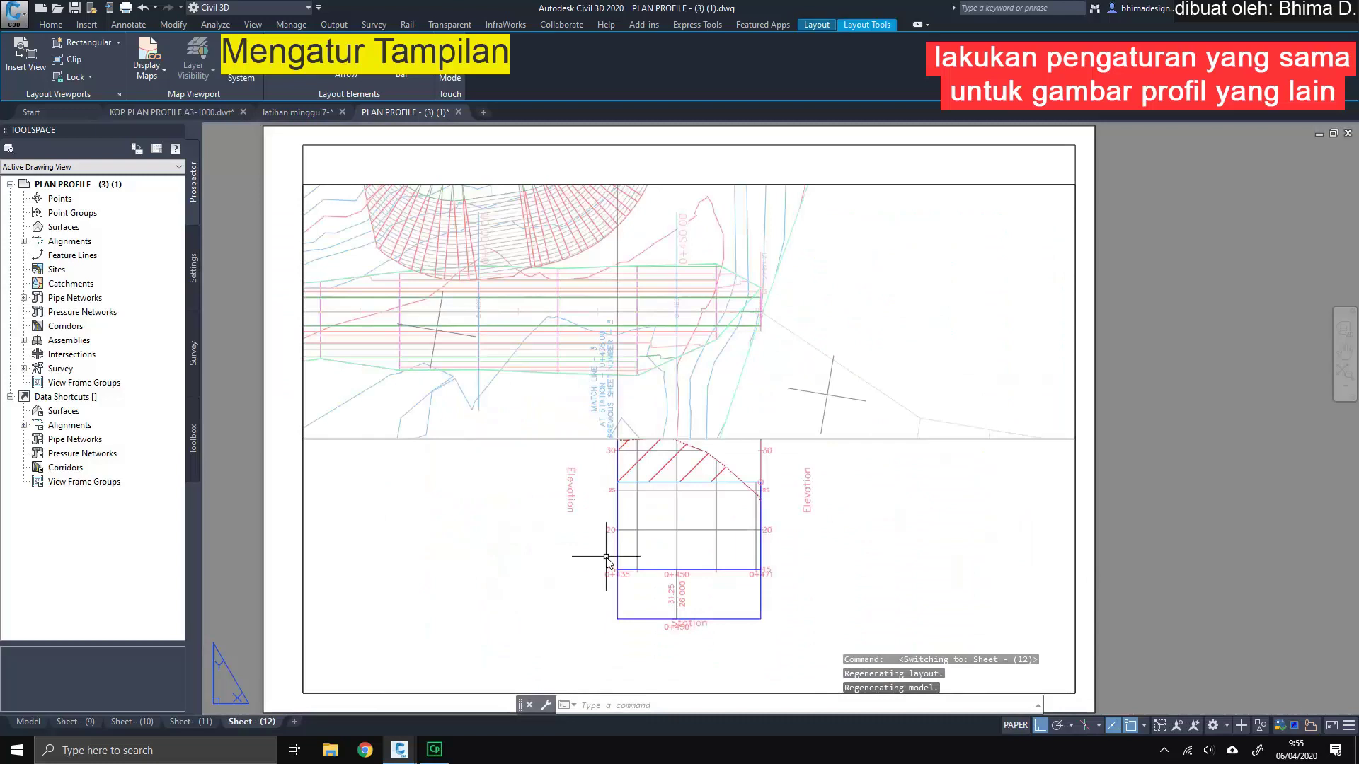
# Step: Pan the 0+450 profile down so its grid fits inside Sheet - (12)'s lower viewport
pyautogui.doubleClick(607, 559)
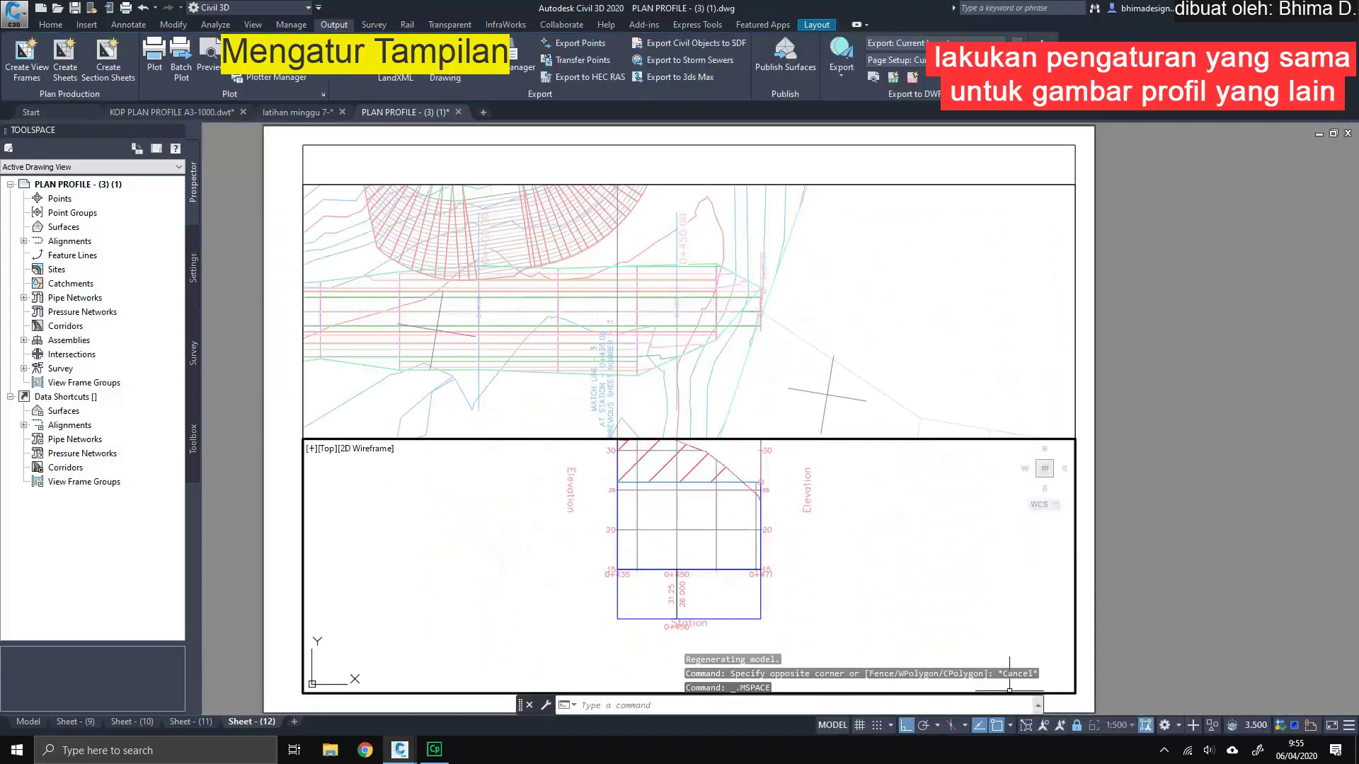
pyautogui.write('p')
pyautogui.press('Return')
pyautogui.moveTo(902, 518); pyautogui.dragTo(866, 567)
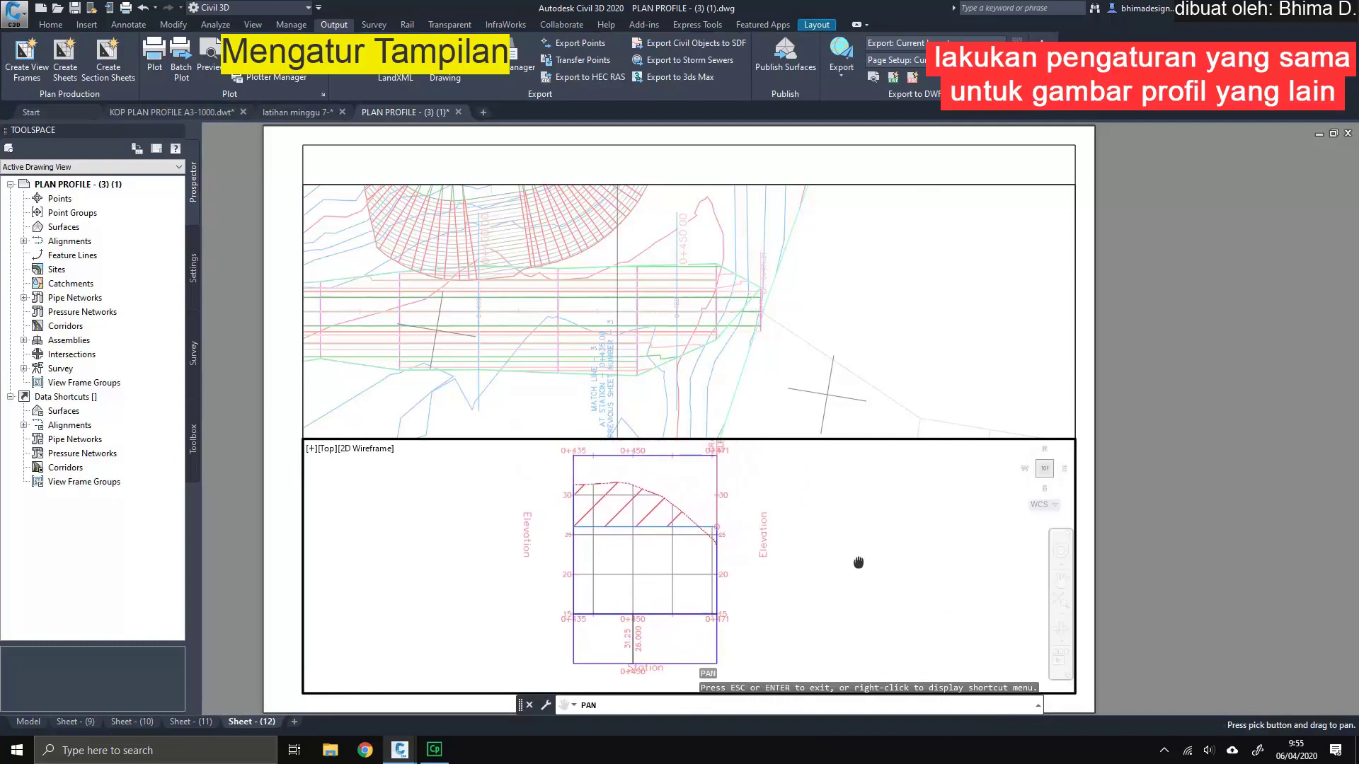
pyautogui.moveTo(864, 567); pyautogui.dragTo(866, 566)
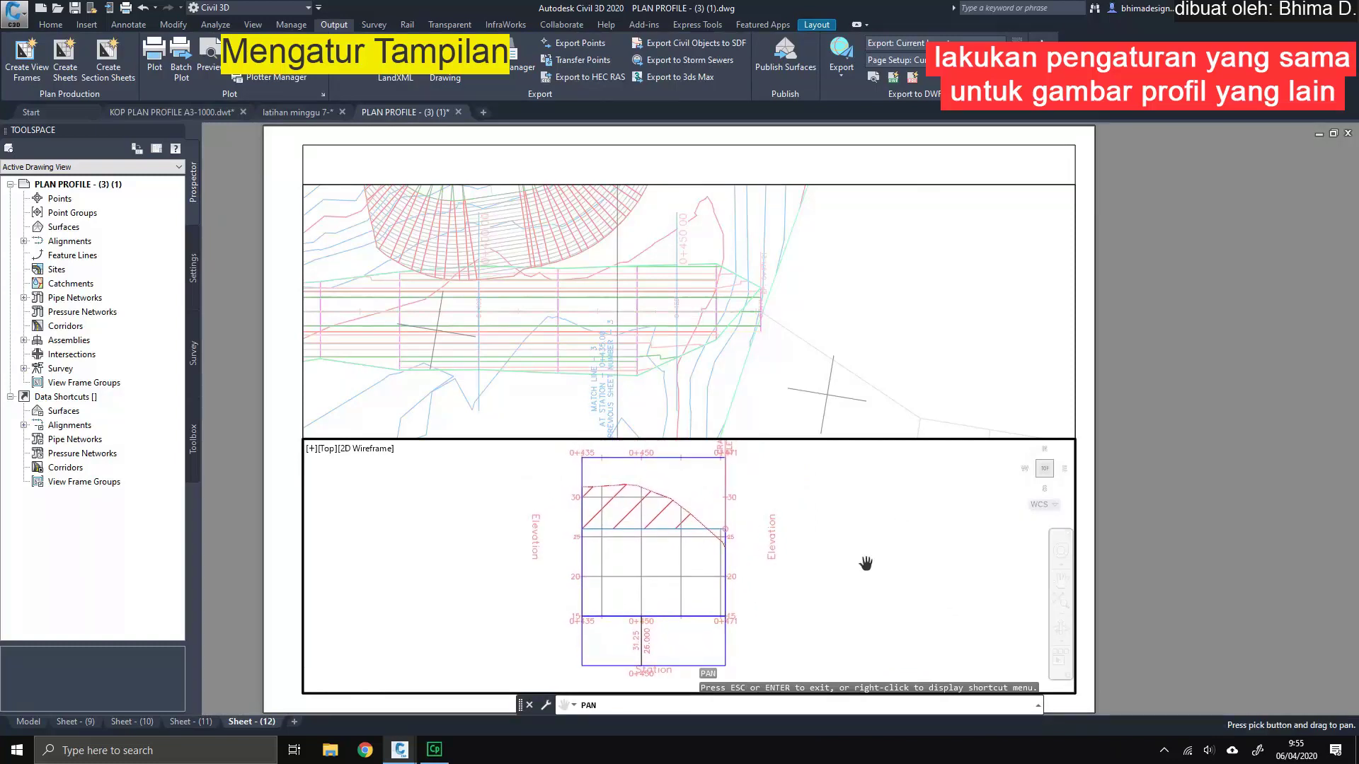
pyautogui.press('Escape')
pyautogui.doubleClick(1136, 564)
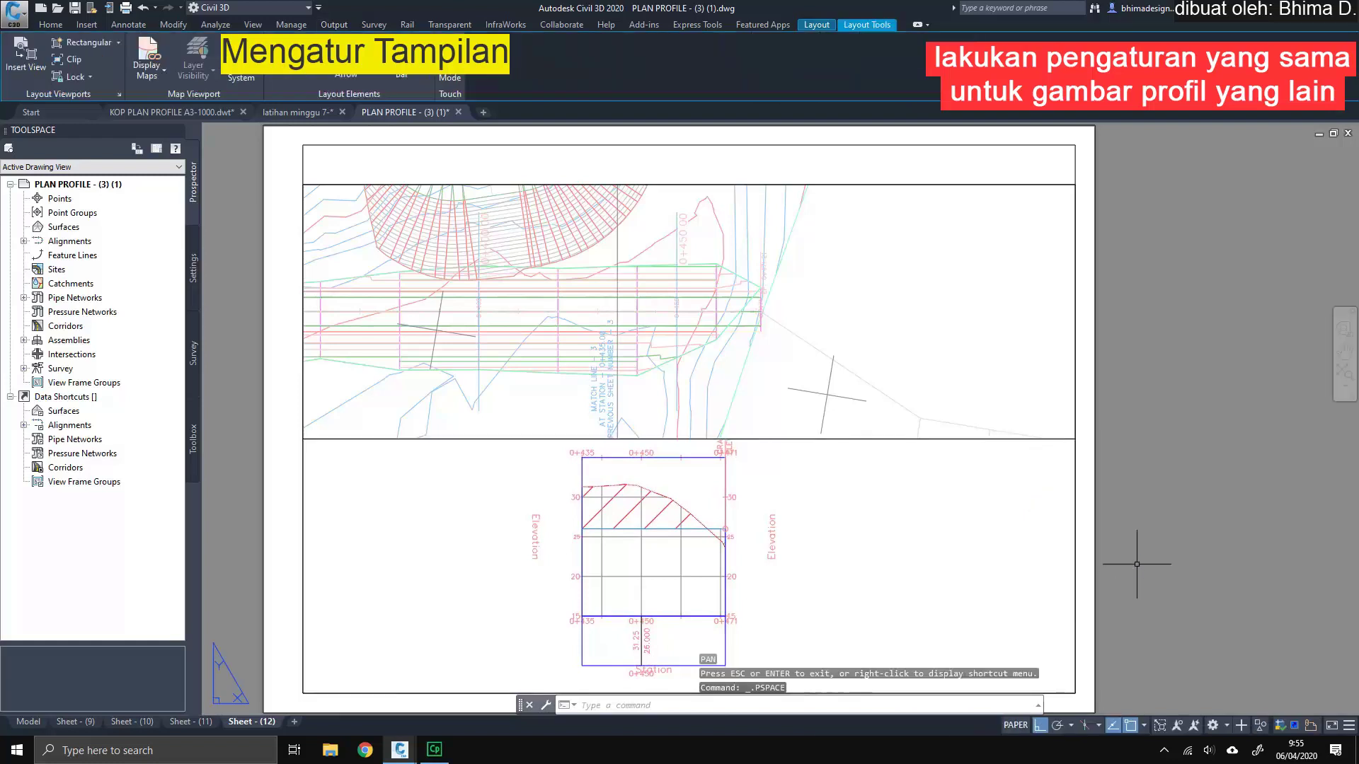
# Step: Toggle the lower viewport's lock and return to paper space
pyautogui.doubleClick(954, 609)
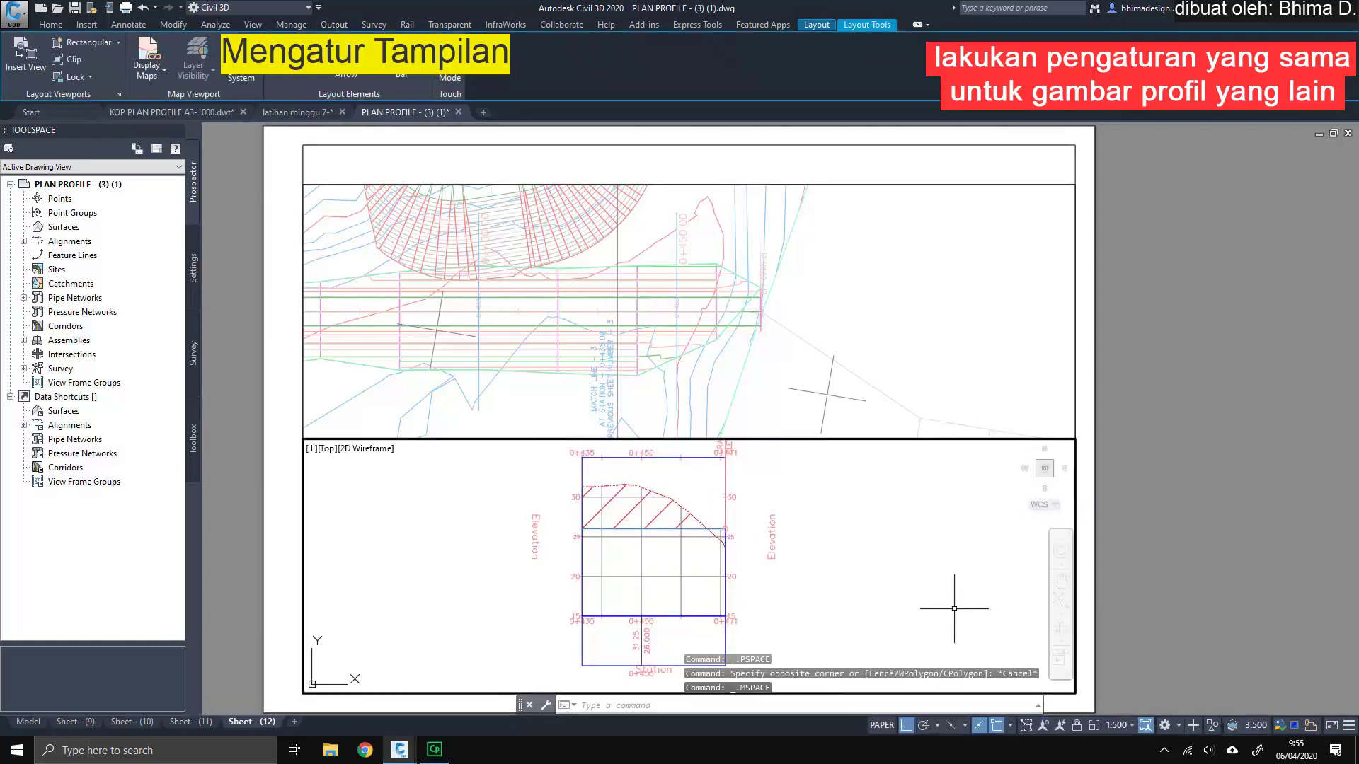
pyautogui.click(1075, 726)
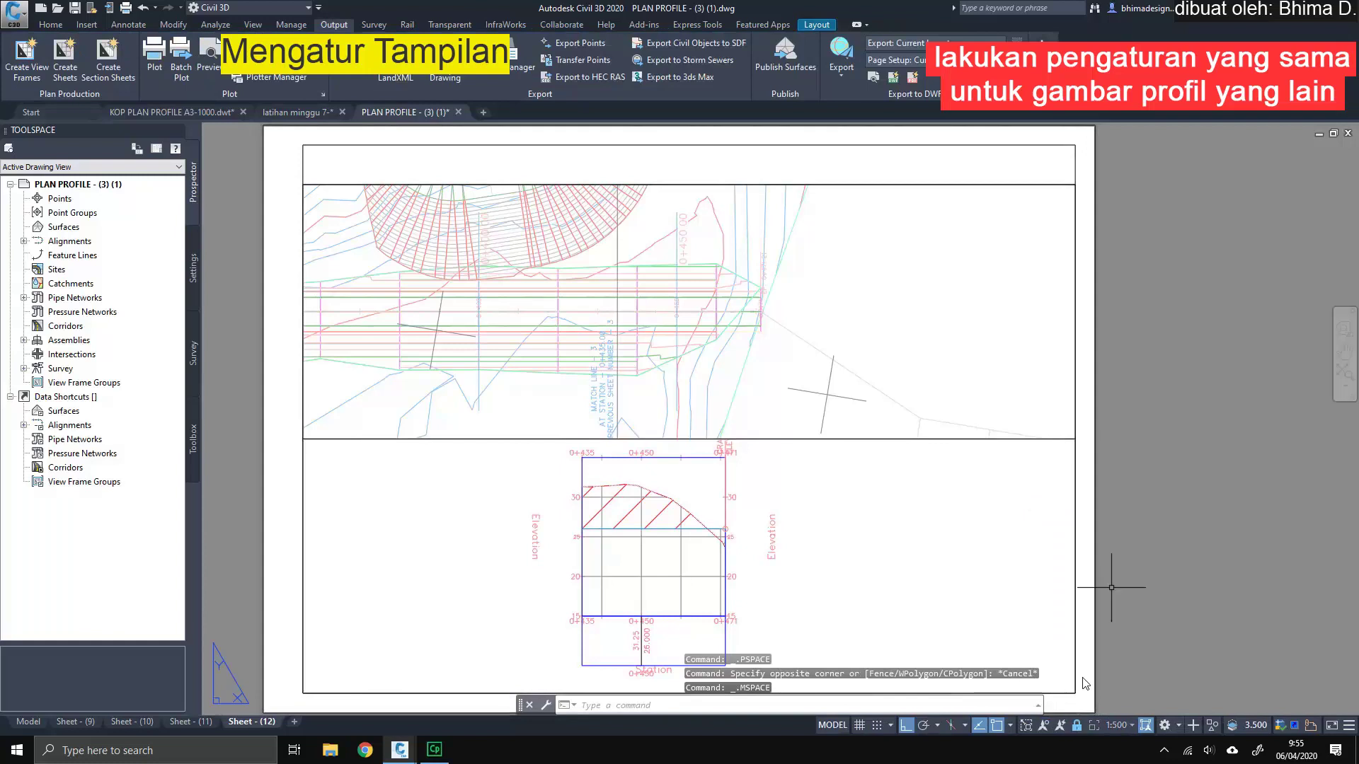
pyautogui.doubleClick(1111, 589)
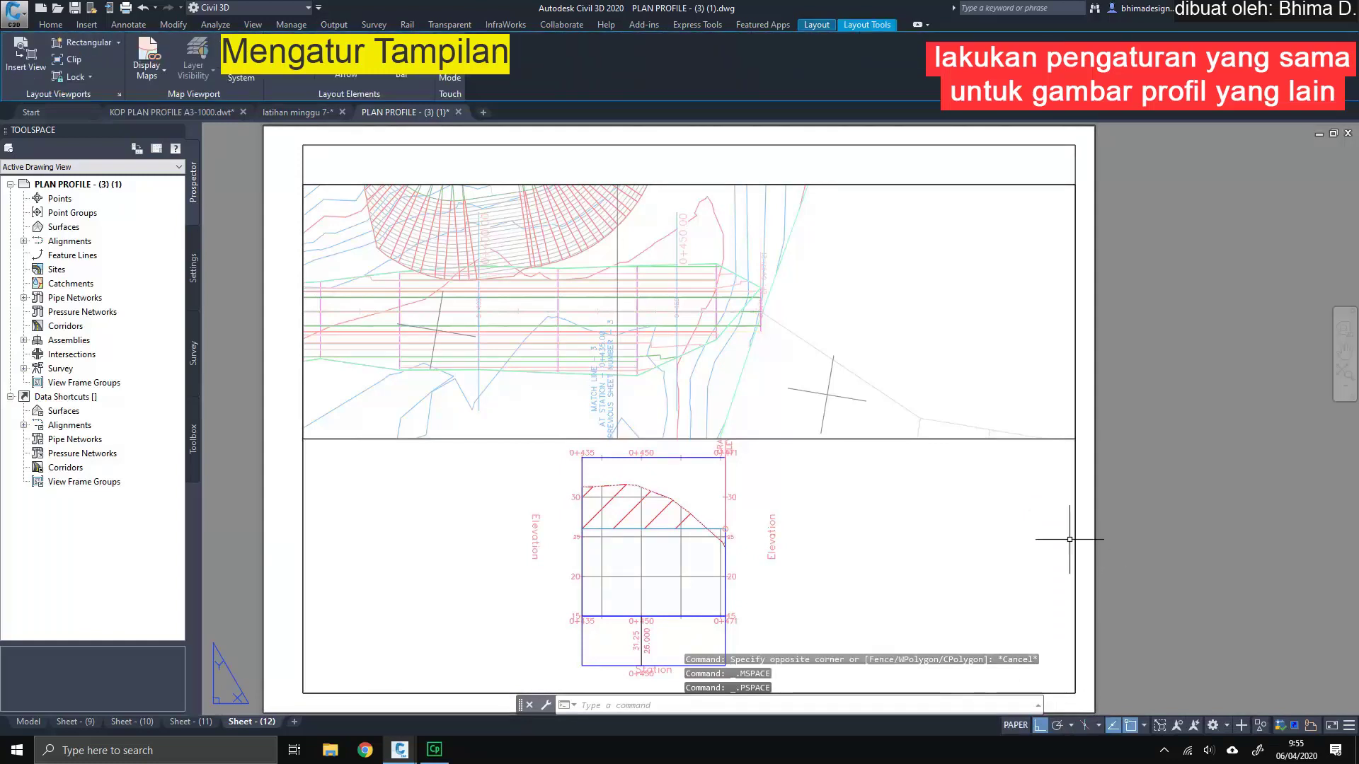